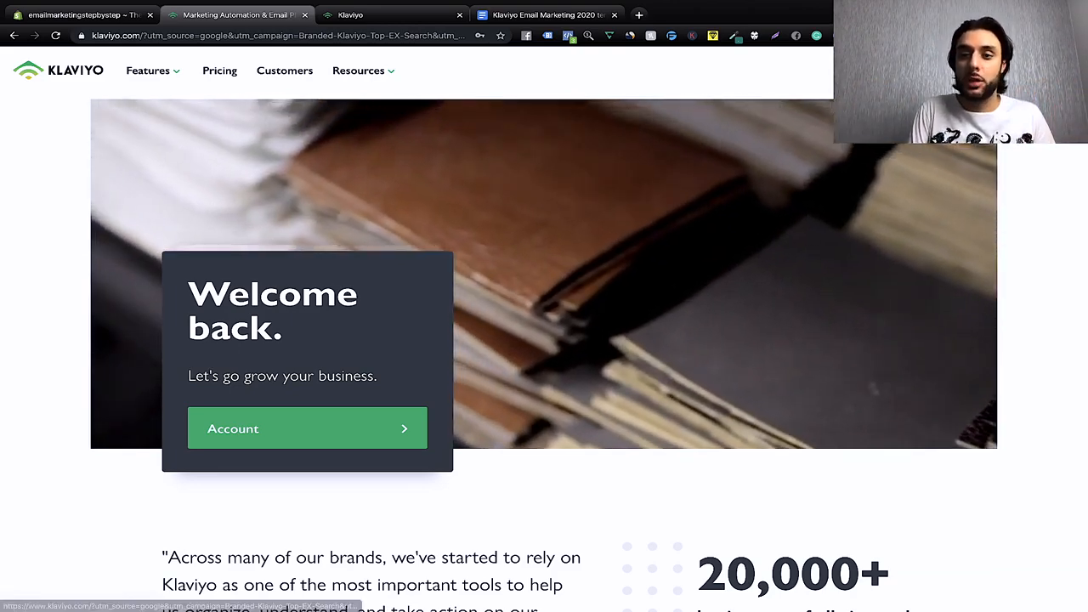
Step: Open the Klaviyo account setup and submit the emailmarketingstepbystep store's website address, with Ecommerce as category and Shopify as platform
click(1025, 71)
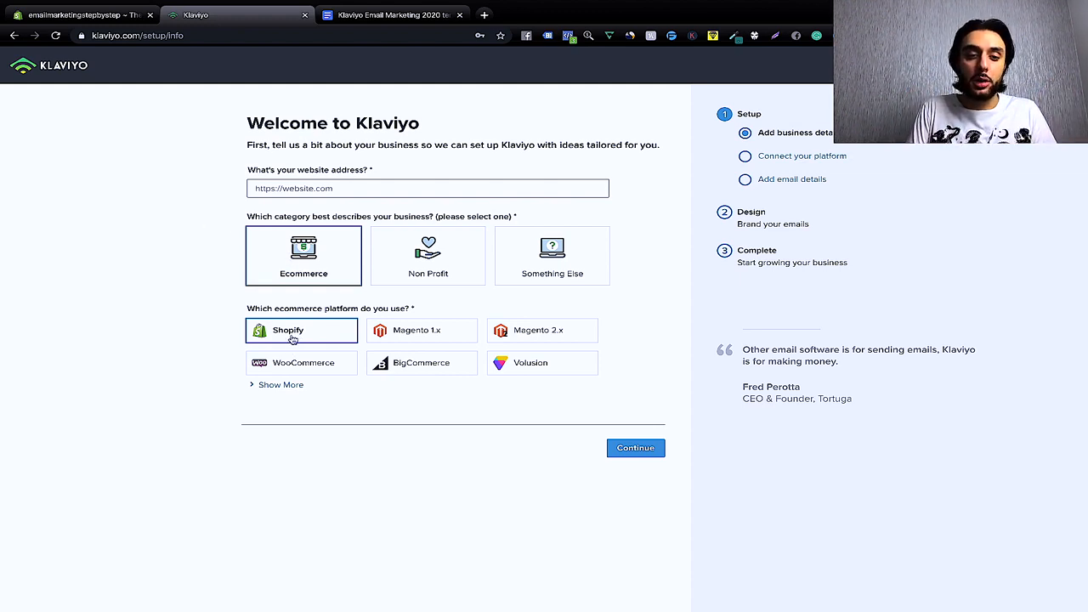
click(333, 190)
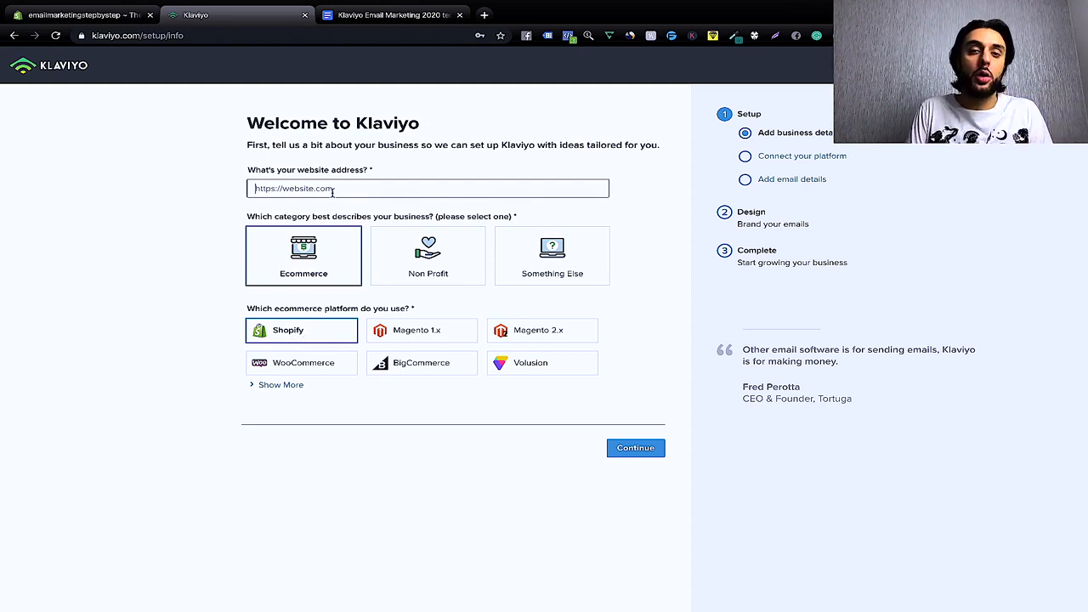
text(emailma)
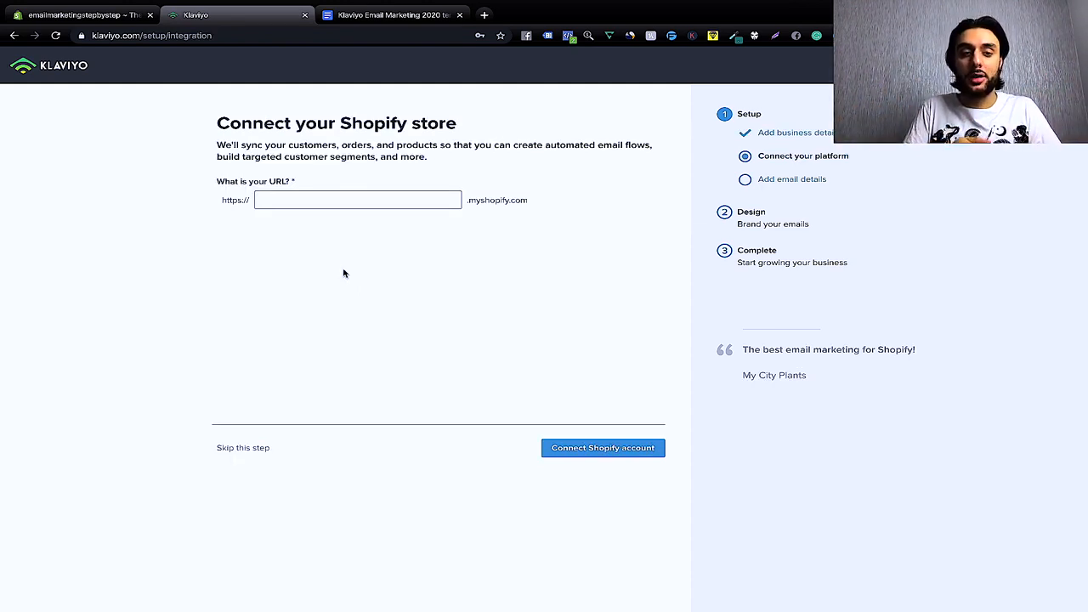
Step: Connect the emailmarketingstepbystep Shopify store and approve Klaviyo Email Marketing's access to its data
click(314, 198)
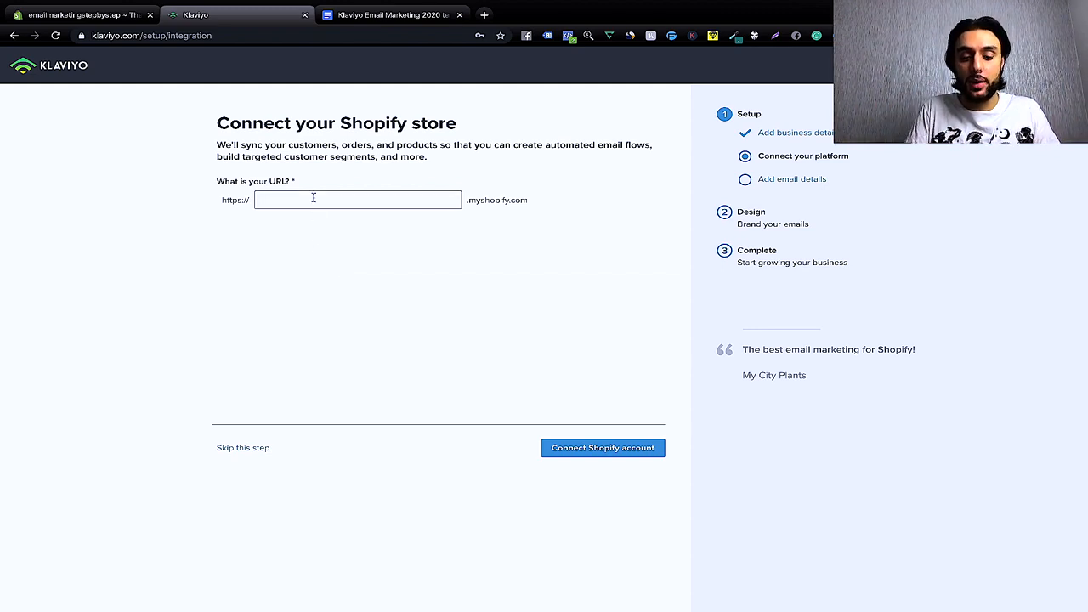
text(ema)
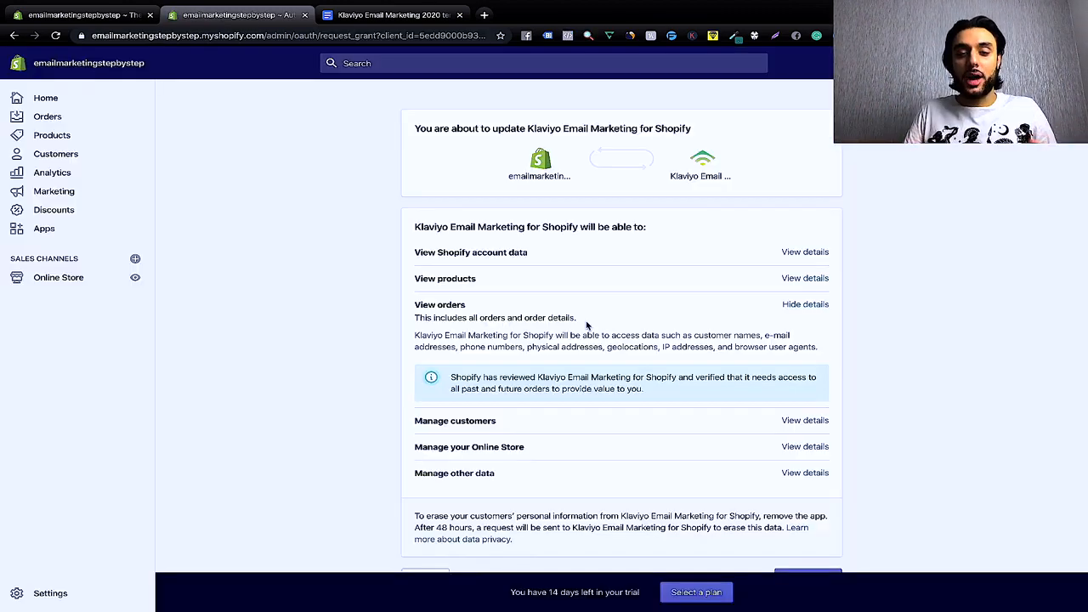
scroll(587, 327, down, 4)
scroll(588, 335, up, 4)
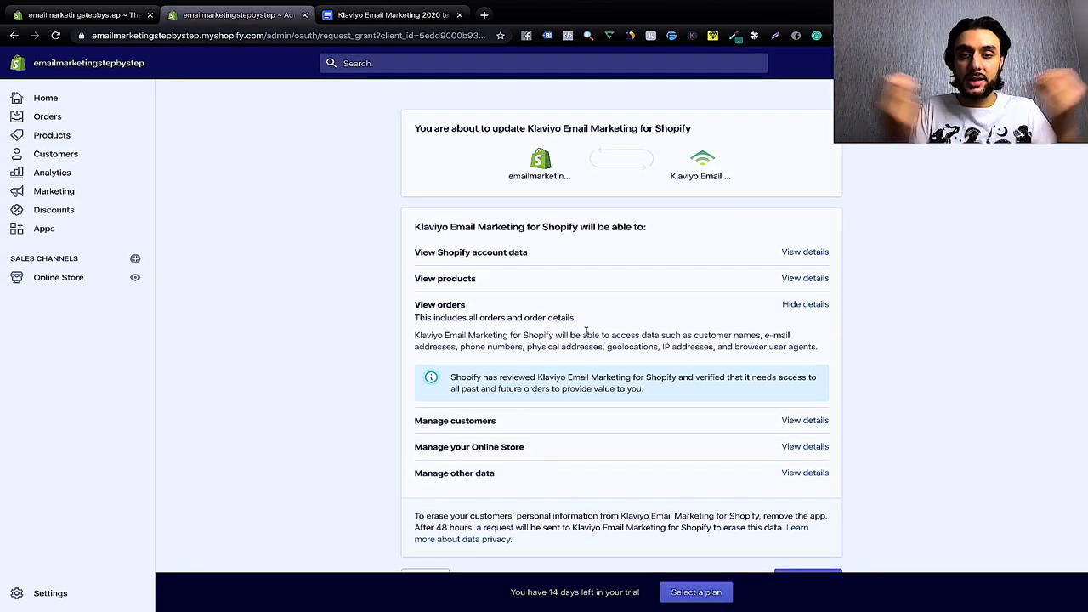
scroll(776, 460, down, 2)
click(817, 482)
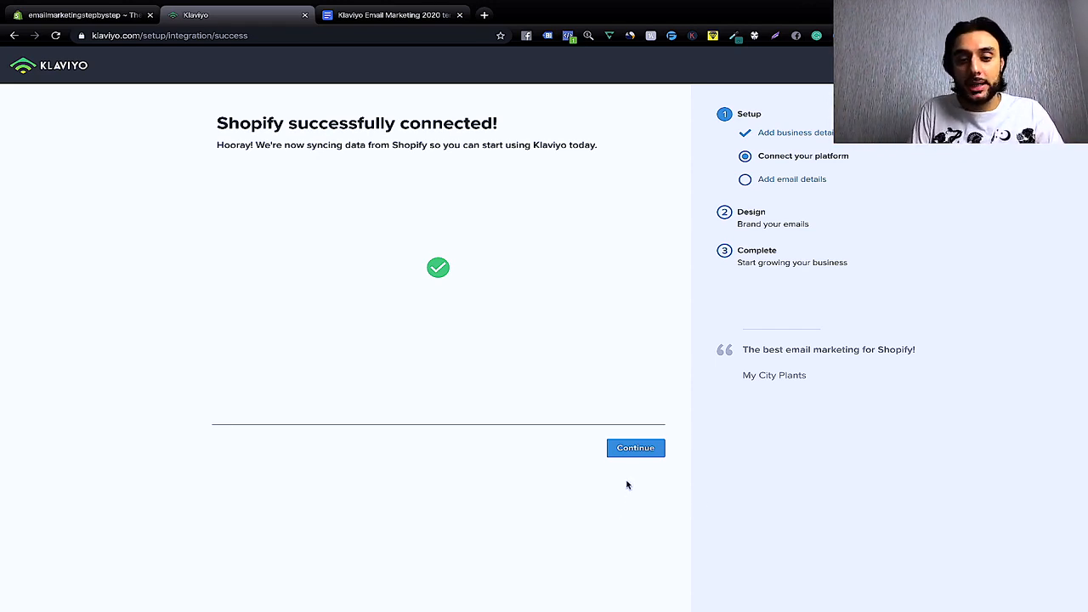
Step: Skip the questions about the store and accept the business's email details
click(633, 451)
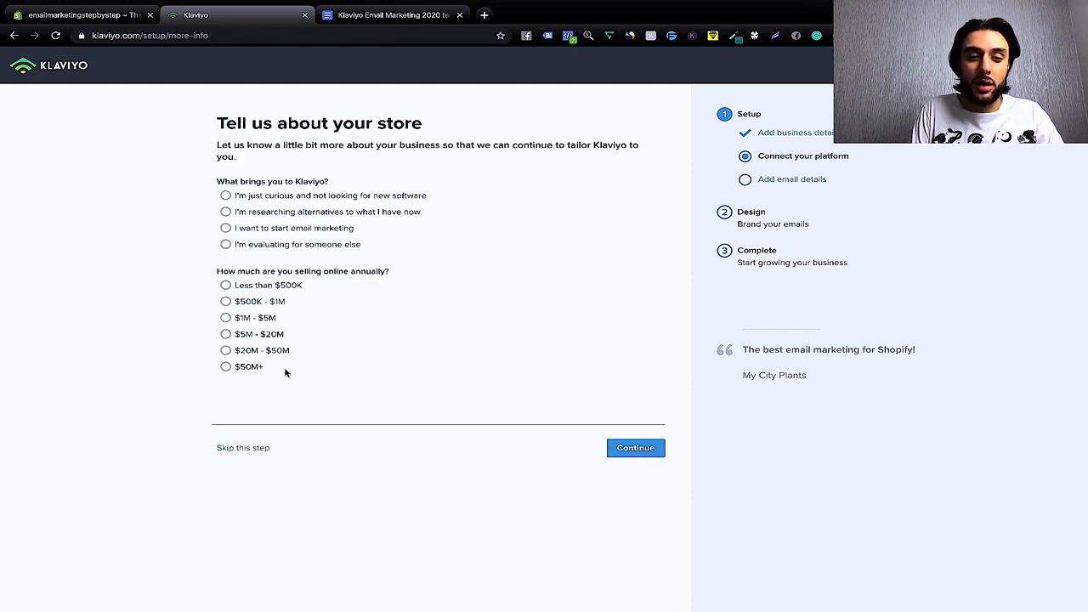
click(243, 448)
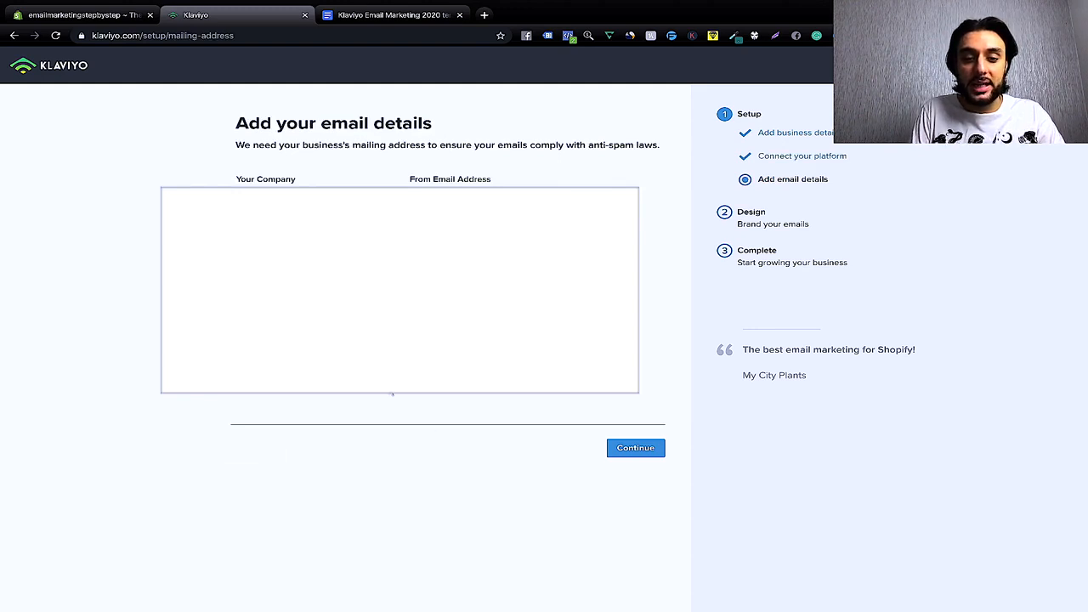
click(643, 451)
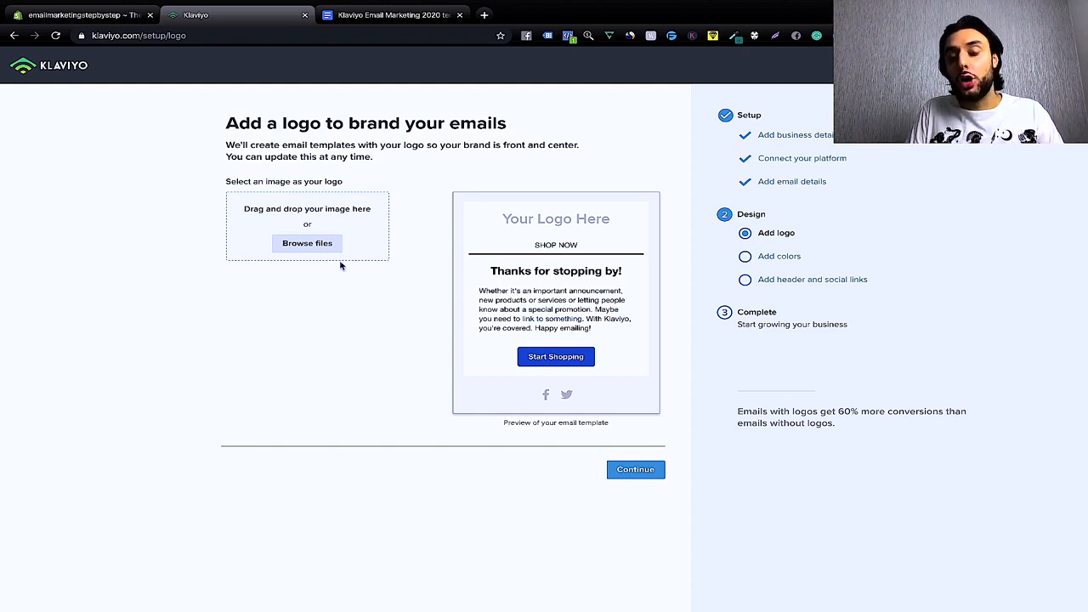
Step: Upload the Confident Wigs logo from the Email Marketing 2020 folder as the email logo and proceed to the brand colors
click(315, 248)
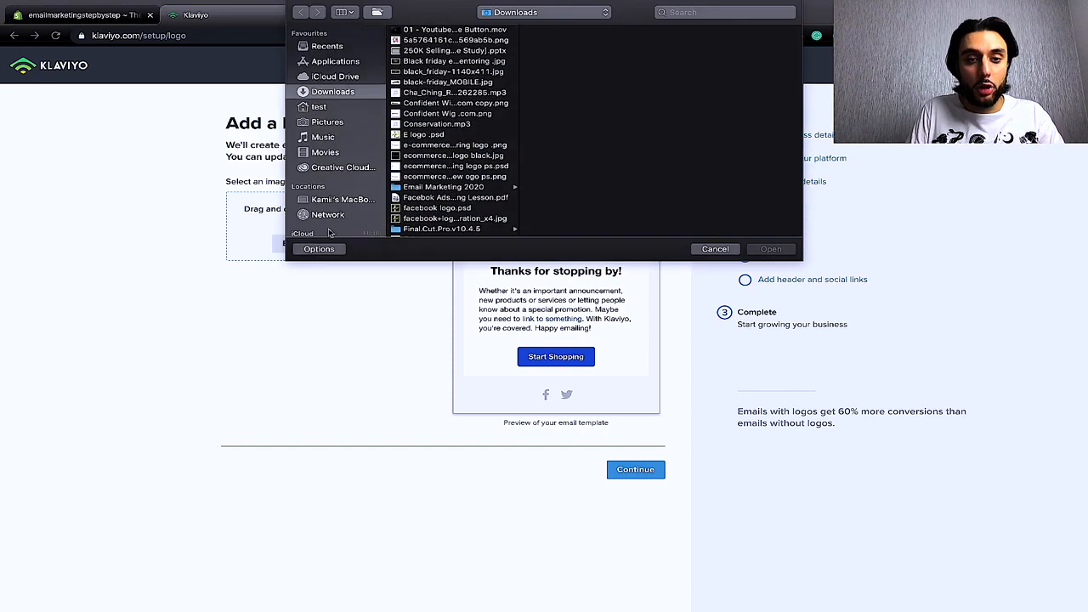
click(434, 189)
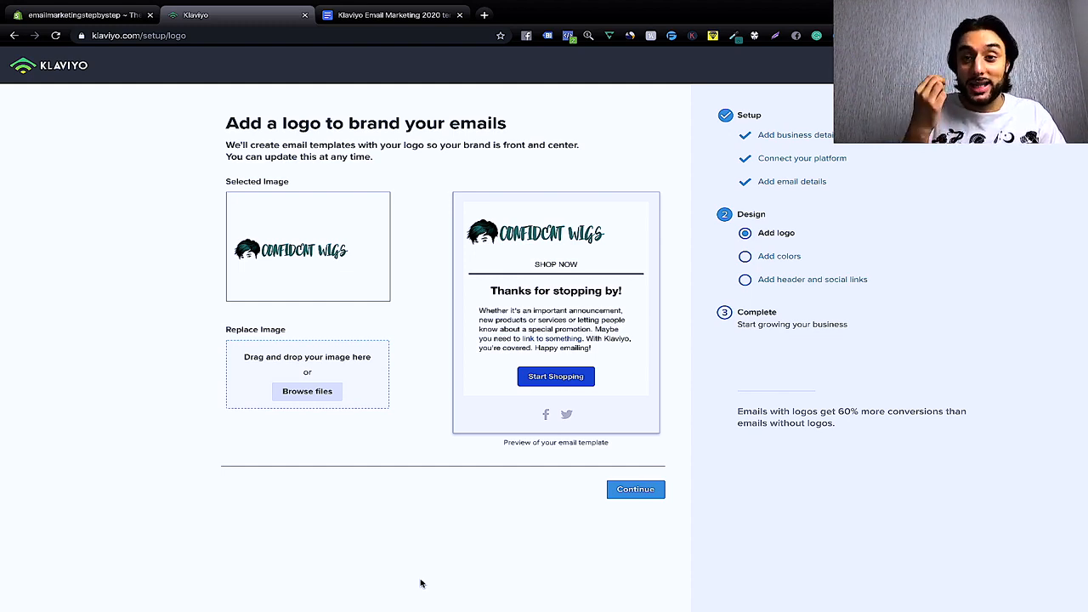
click(629, 498)
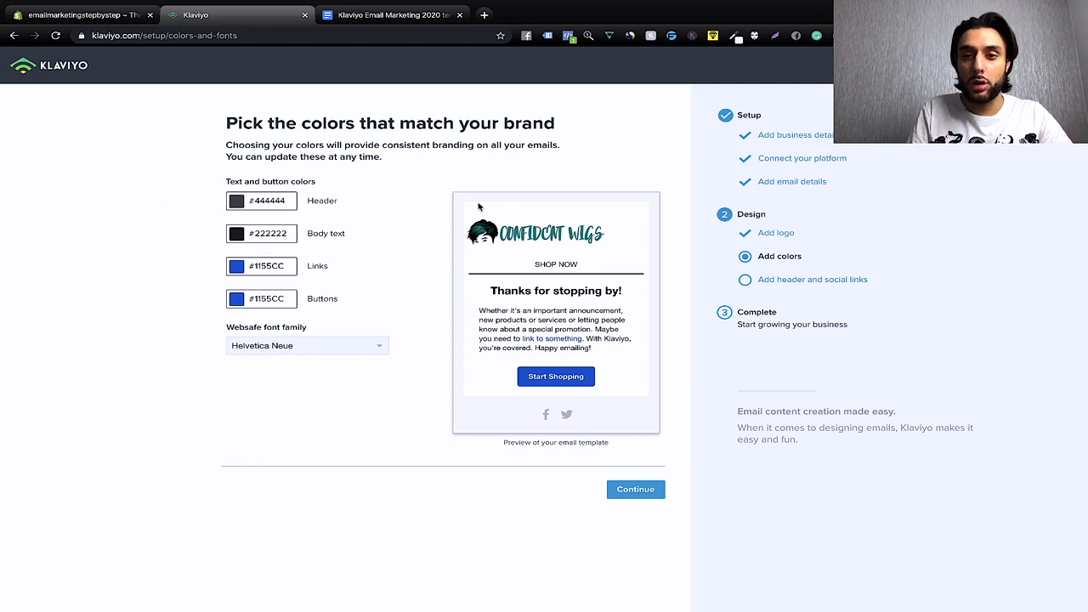
Step: Sample the teal color from the logo in the email preview and copy its hex code 067067
click(734, 36)
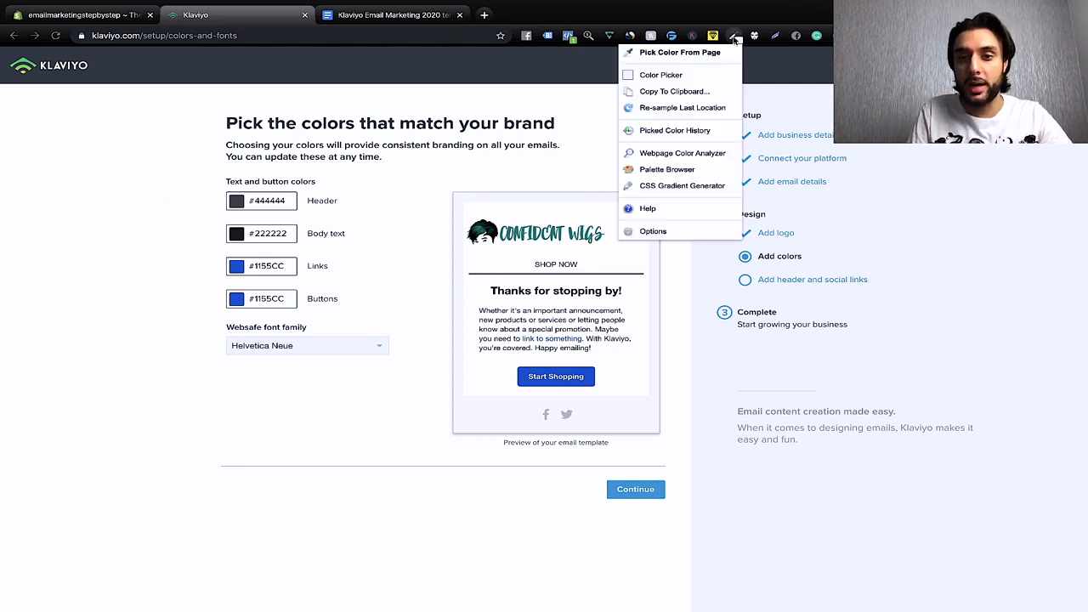
click(680, 54)
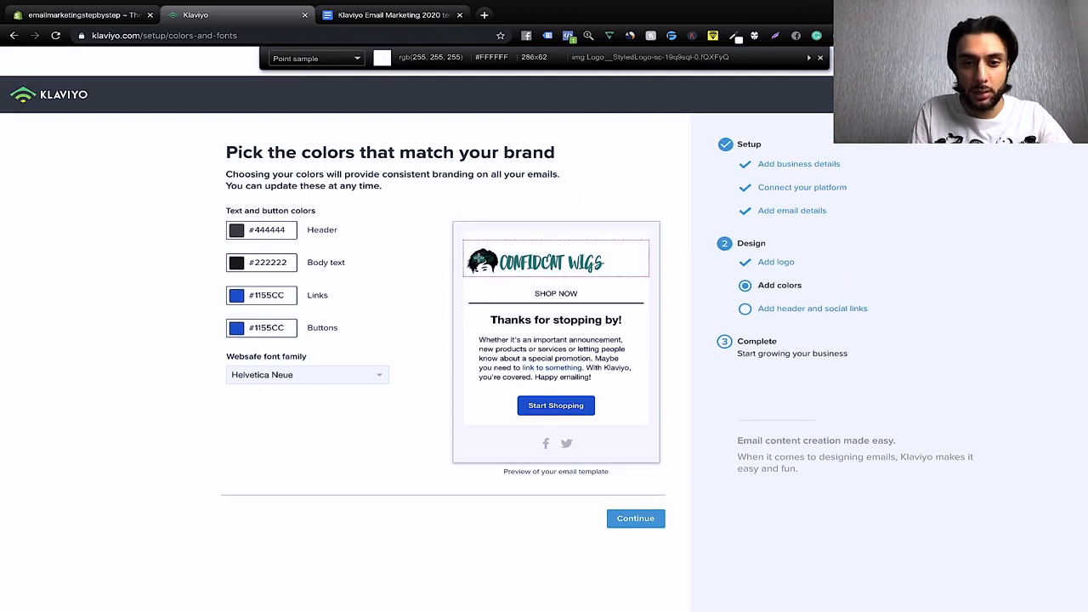
click(482, 258)
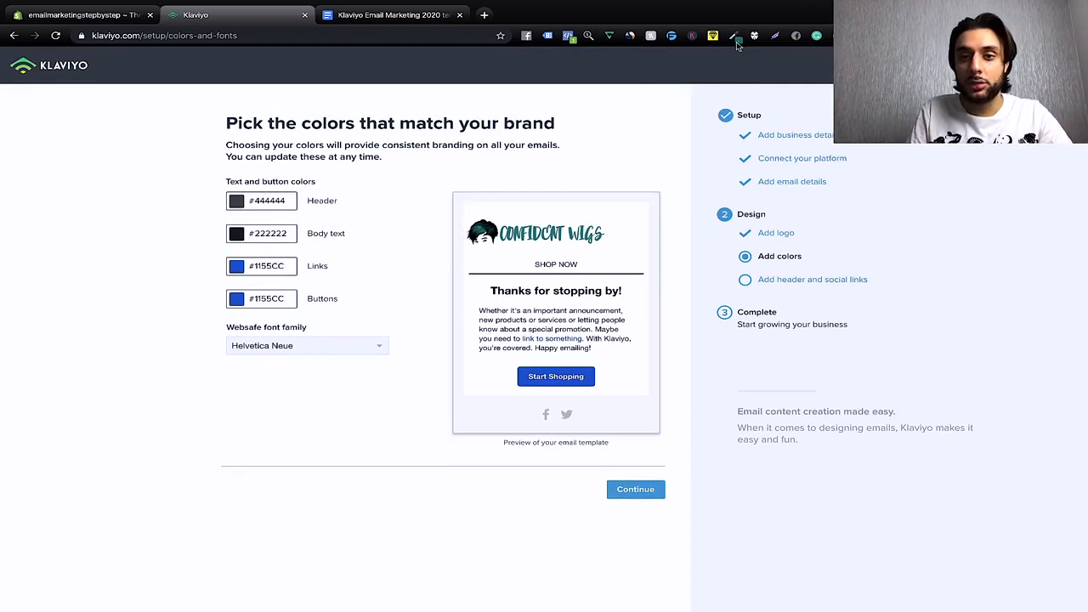
click(734, 39)
click(672, 75)
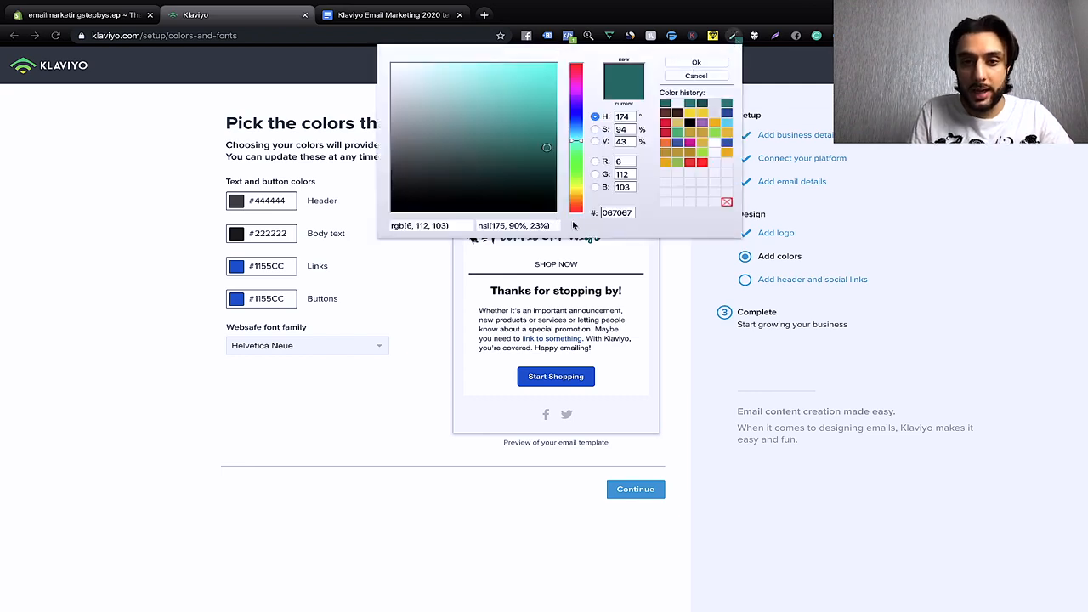
double_click(626, 214)
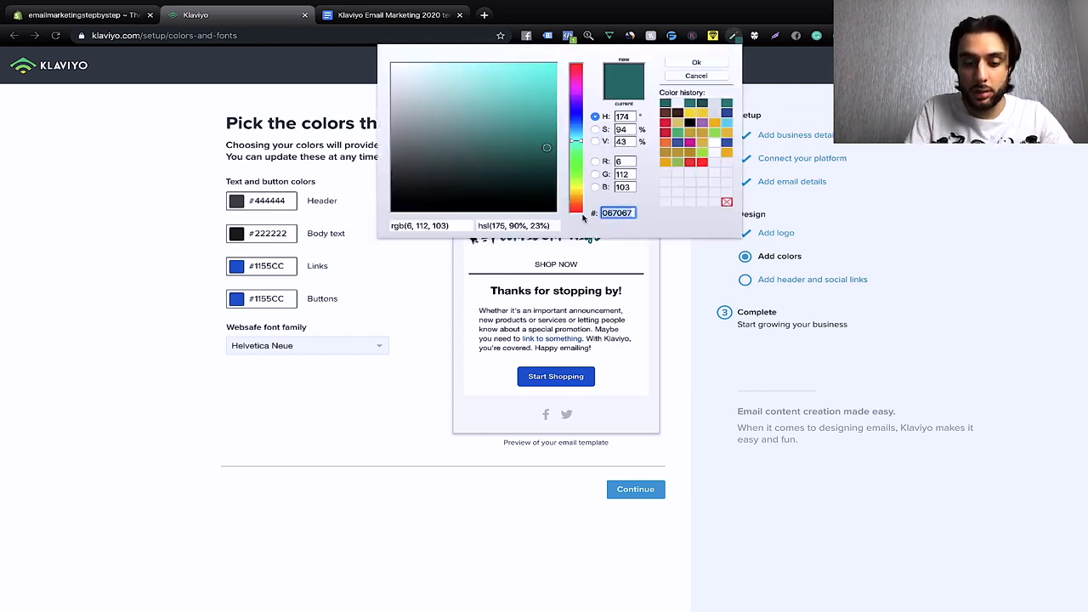
click(194, 530)
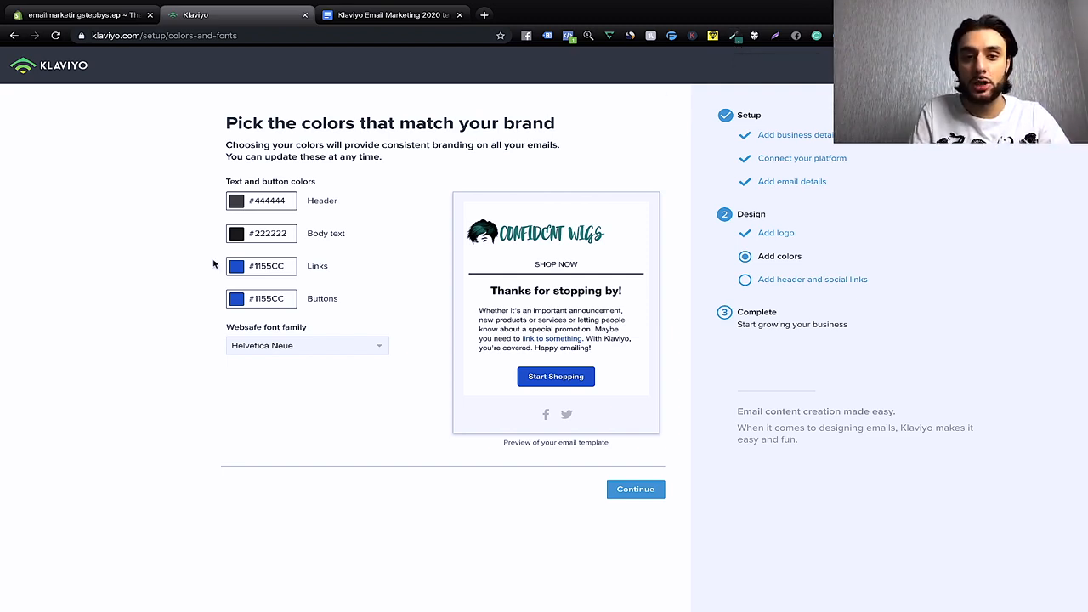
Step: Set the links color to the copied hex value 067067
click(237, 268)
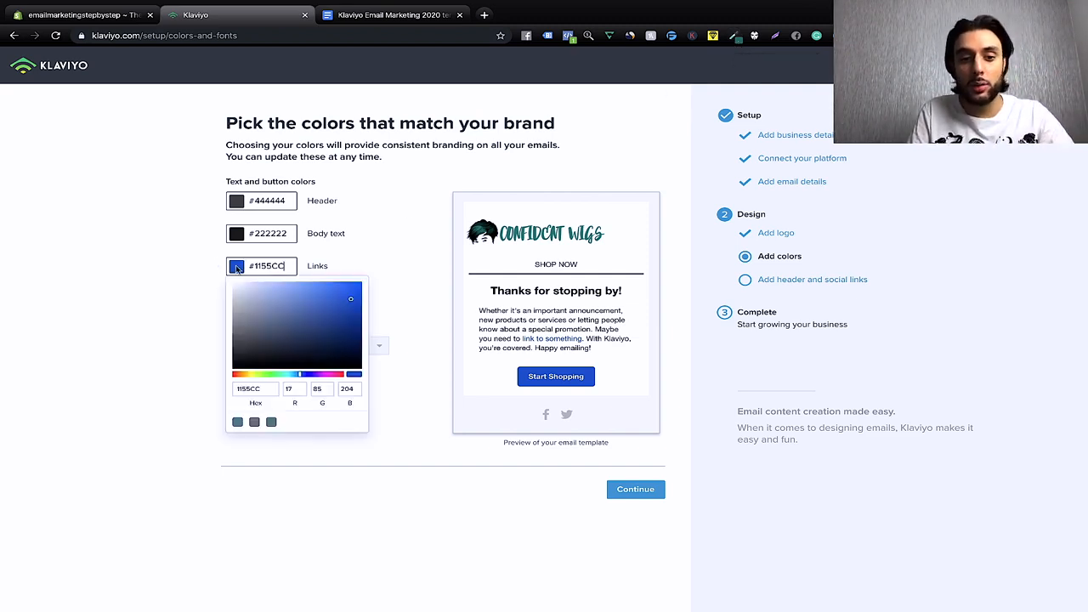
click(266, 389)
key(BackSpace)
key(BackSpace)
key(BackSpace)
key(BackSpace)
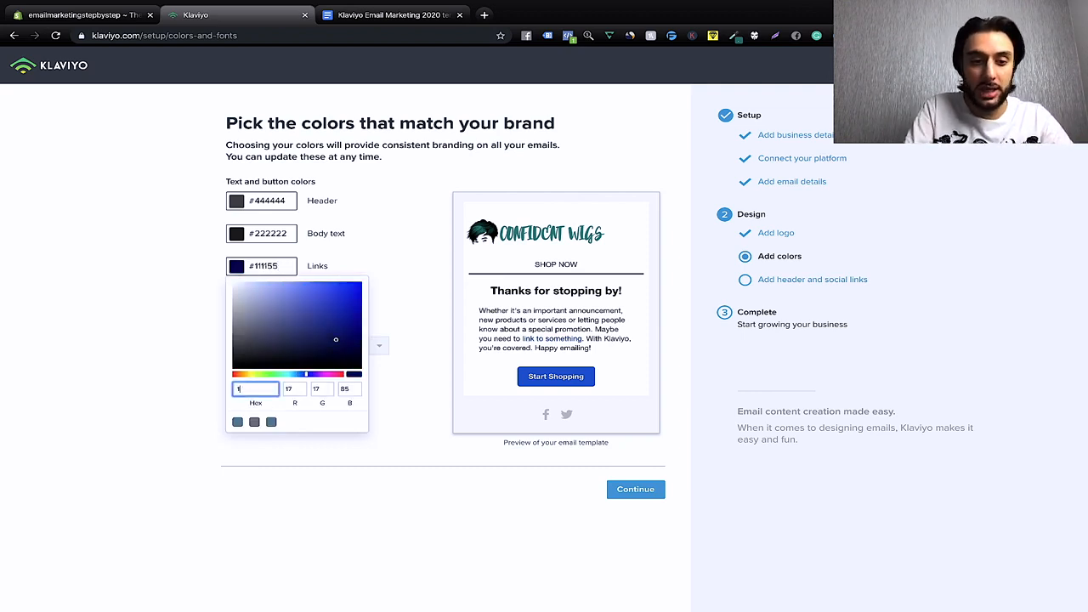
key(ctrl+v)
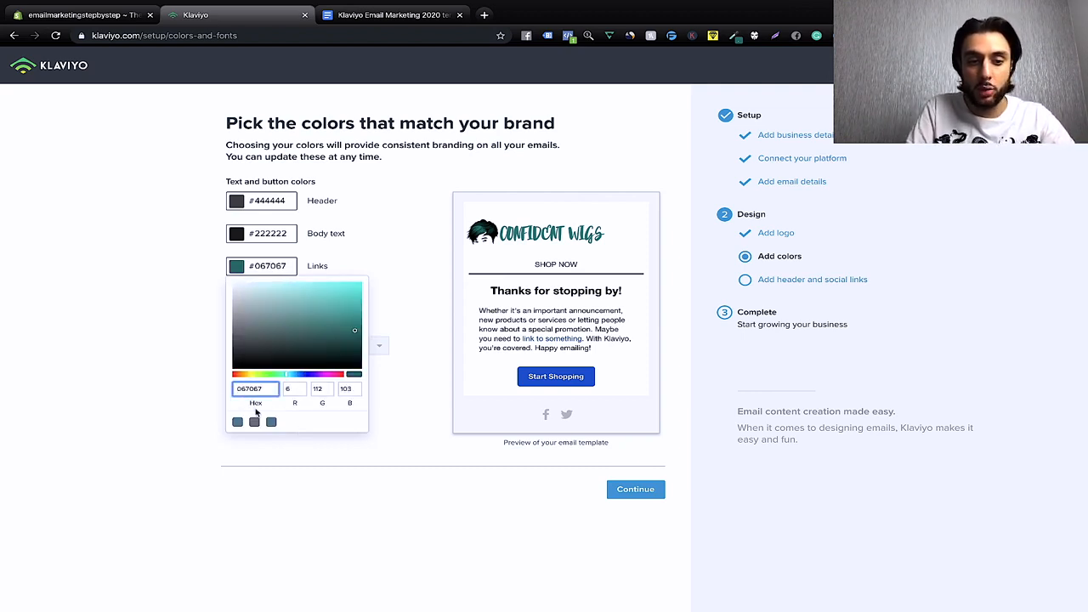
click(204, 386)
Step: Set the buttons color to hex 067067 and continue to the header and social links
click(239, 303)
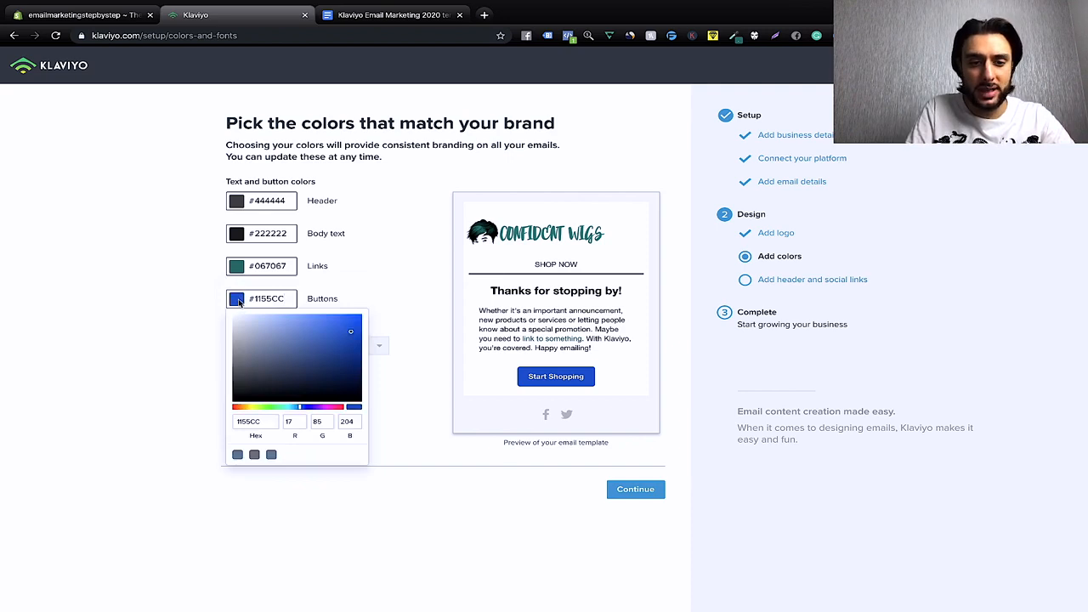
double_click(260, 422)
text(1)
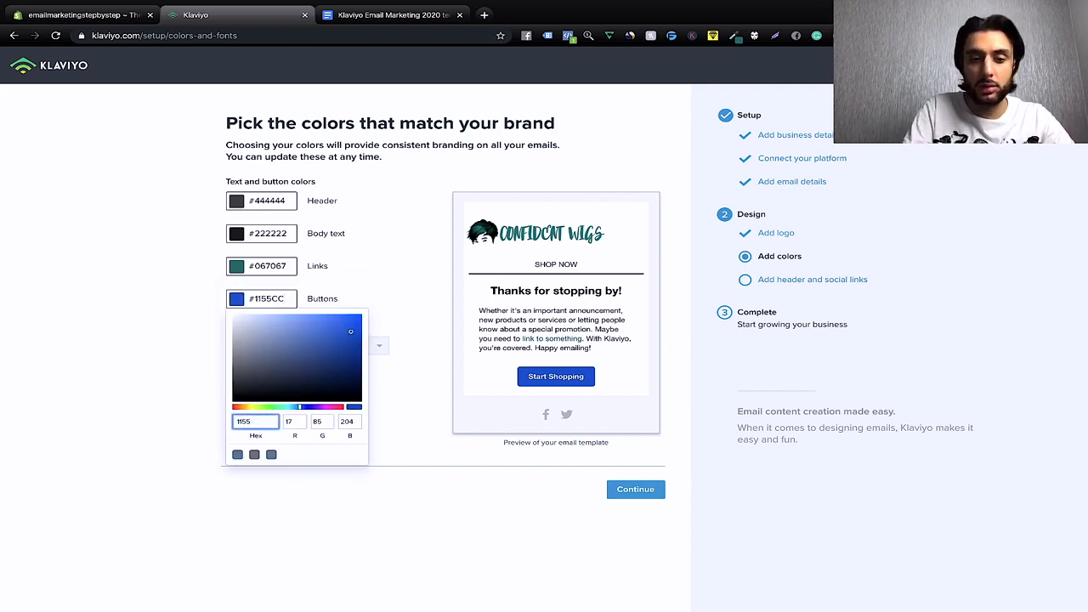
key(ctrl+v)
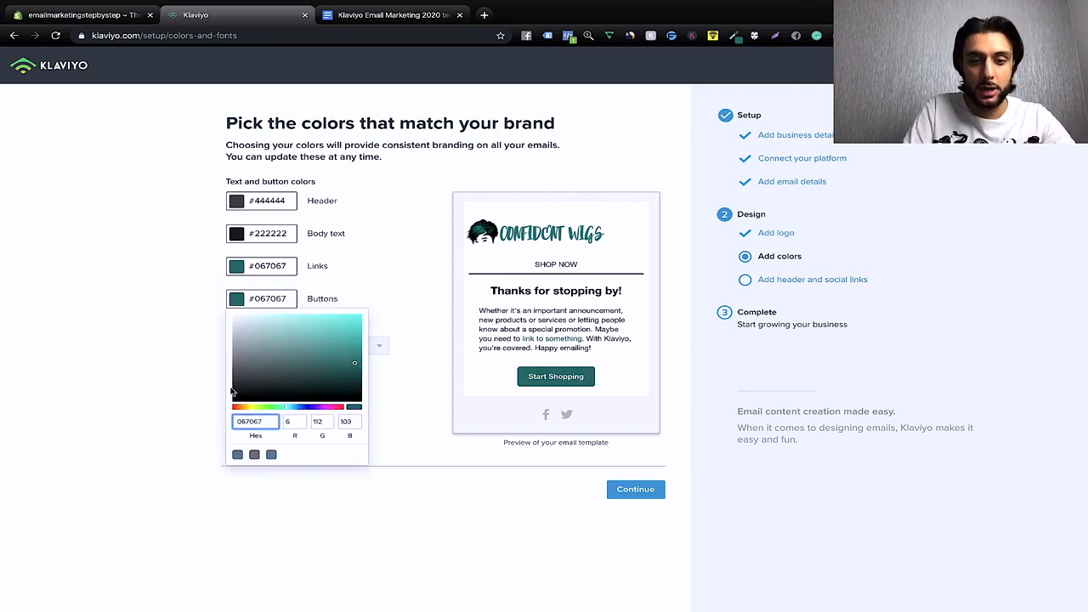
click(97, 337)
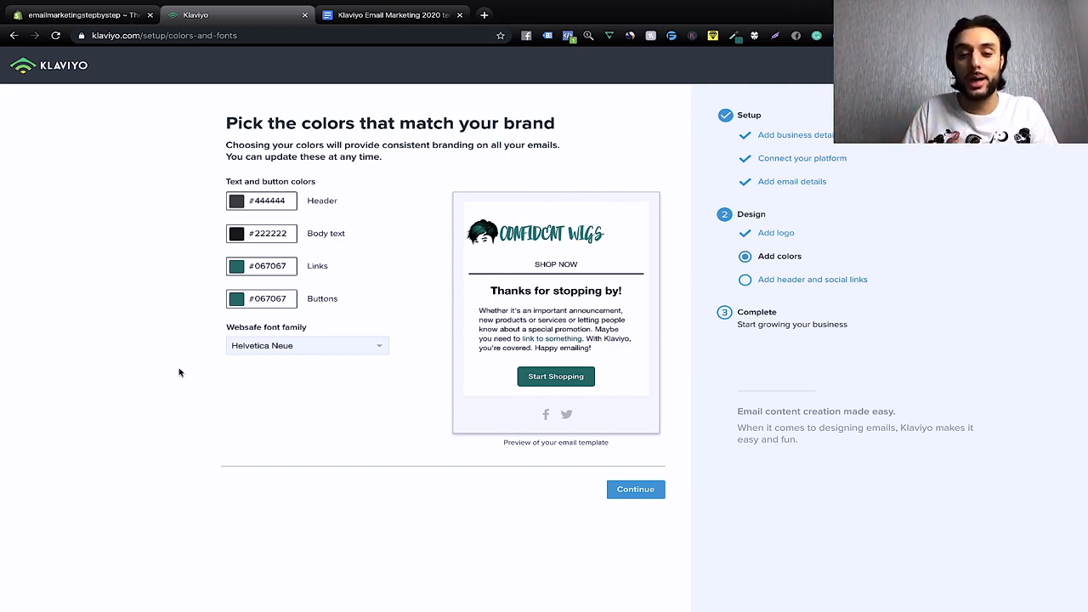
click(637, 490)
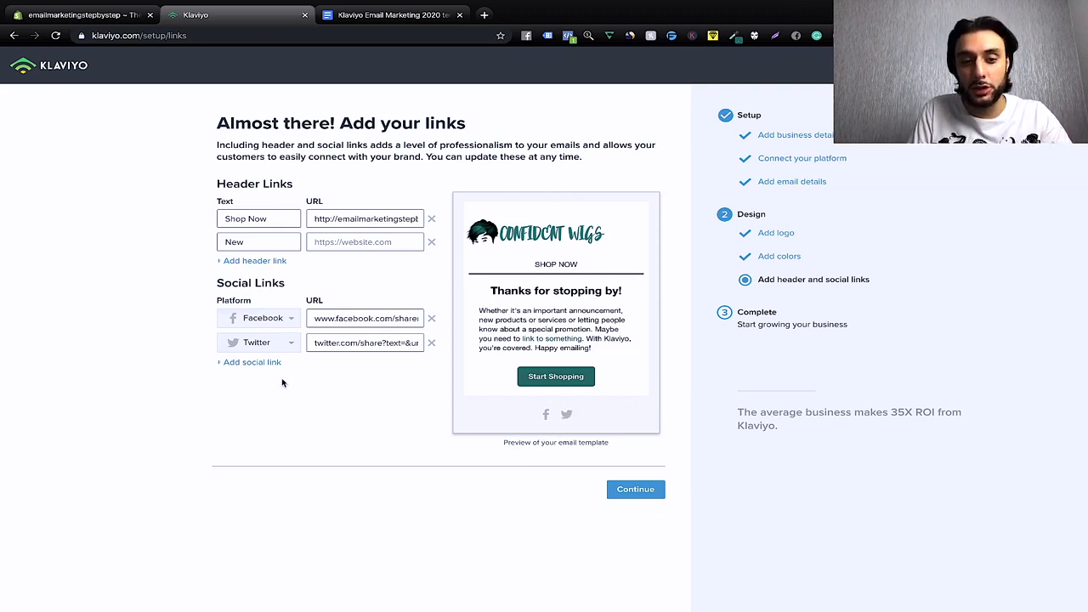
click(291, 344)
scroll(279, 408, down, 2)
scroll(279, 407, down, 1)
scroll(284, 401, up, 4)
click(133, 420)
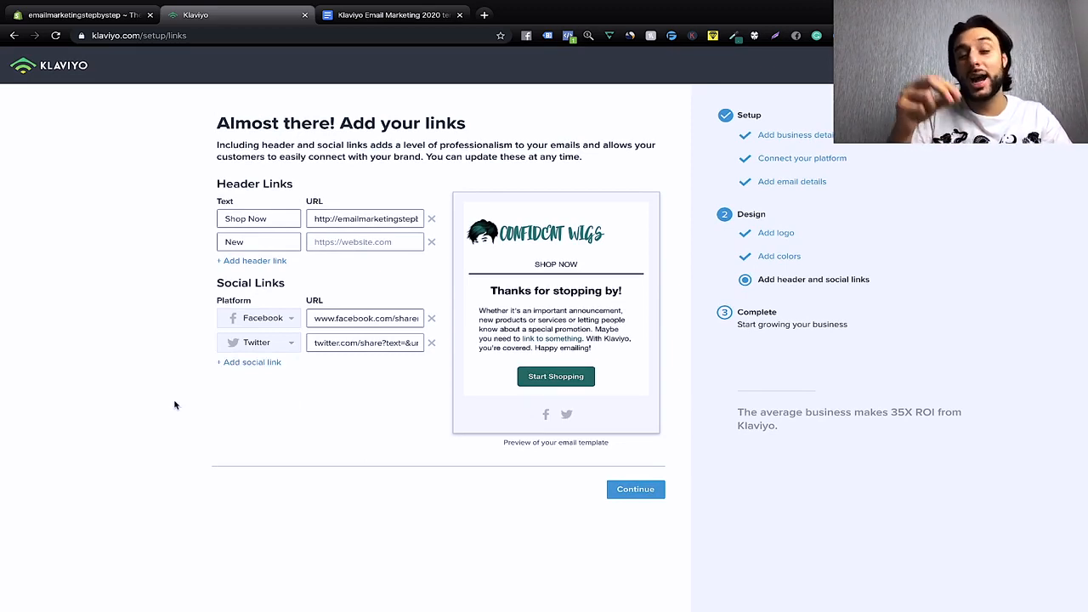
Step: Change the Twitter social link's platform to Instagram and complete the account setup through to the dashboard
click(272, 344)
scroll(260, 411, up, 3)
scroll(259, 411, down, 3)
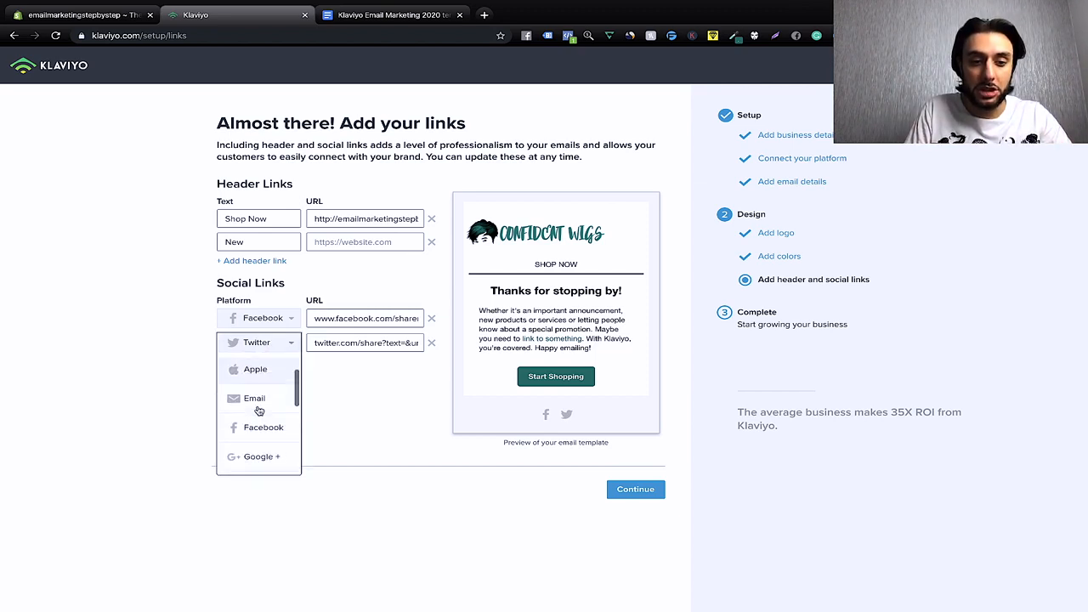
scroll(260, 411, up, 2)
click(260, 408)
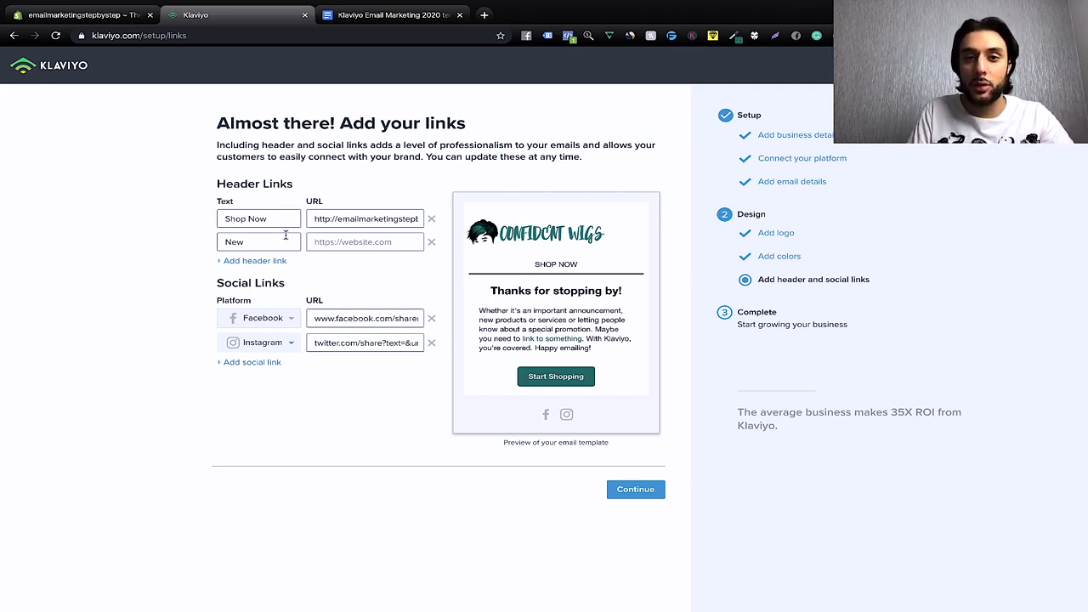
click(635, 492)
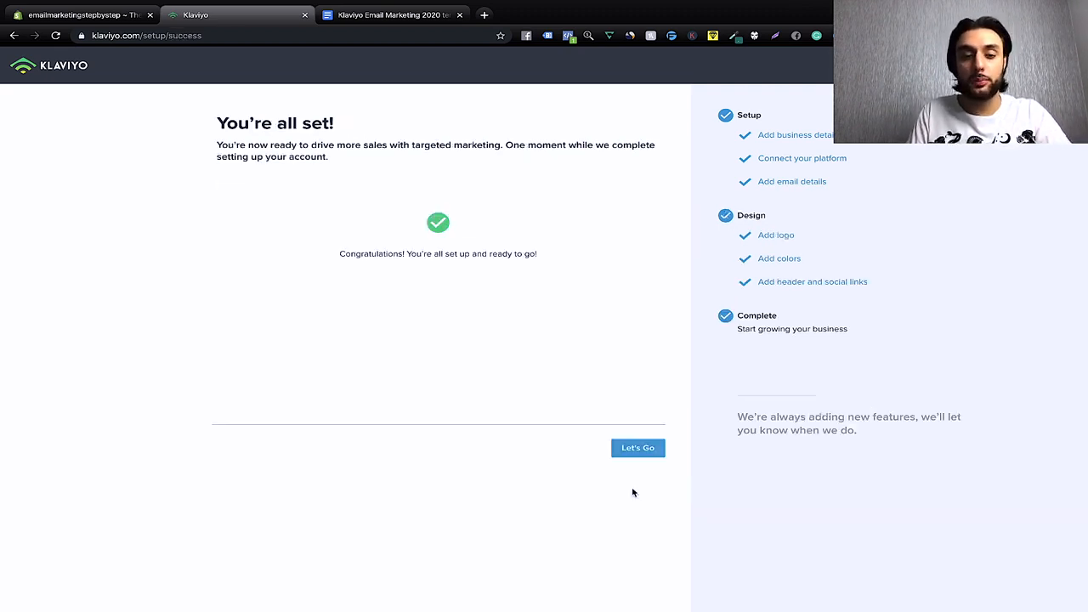
click(655, 455)
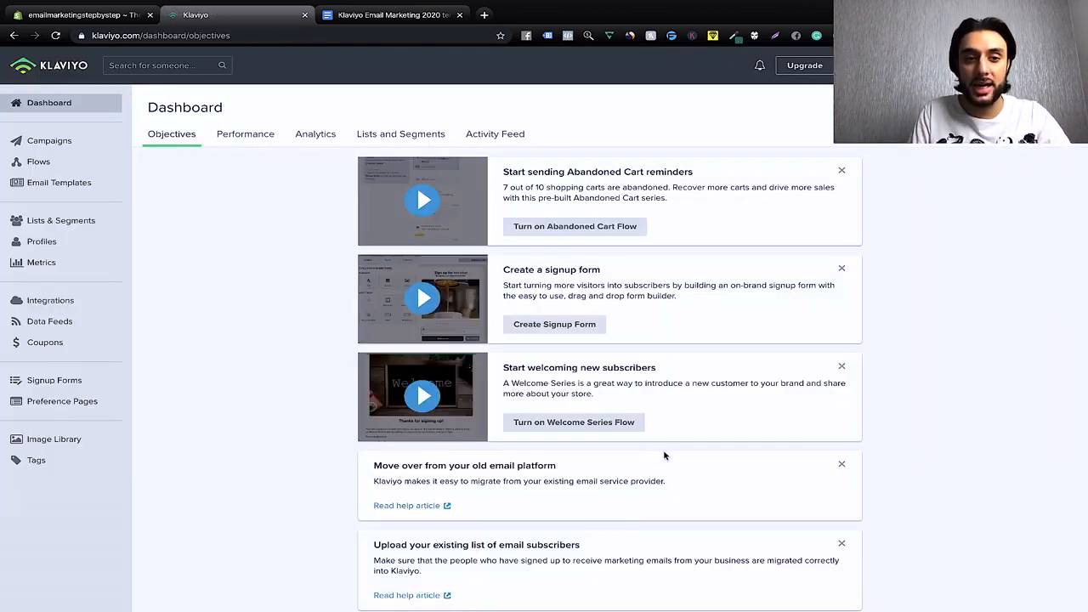
Step: Review the dashboard's performance overview, including conversions, flows and campaigns for the last 30 days
click(242, 134)
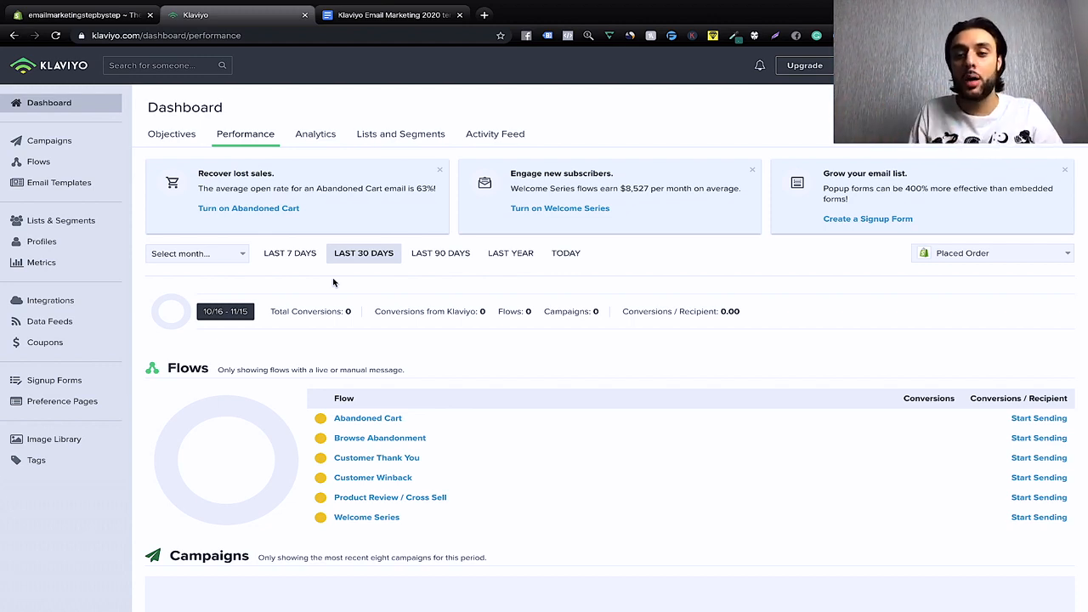
scroll(334, 282, down, 2)
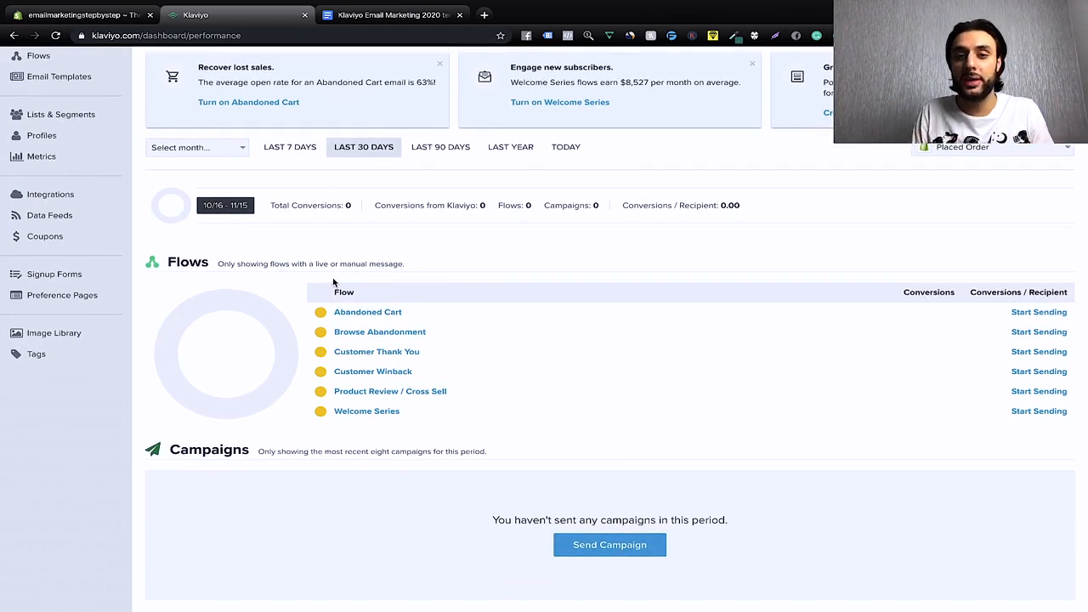
scroll(334, 282, up, 2)
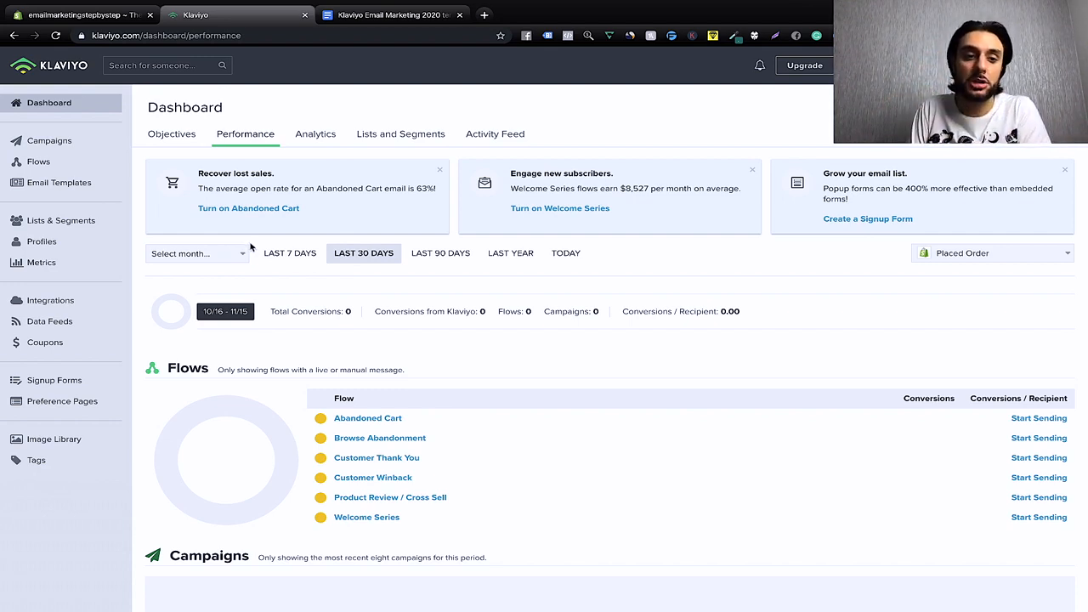
Step: Look through the account's flows, email templates, lists and segments, and profiles
click(71, 162)
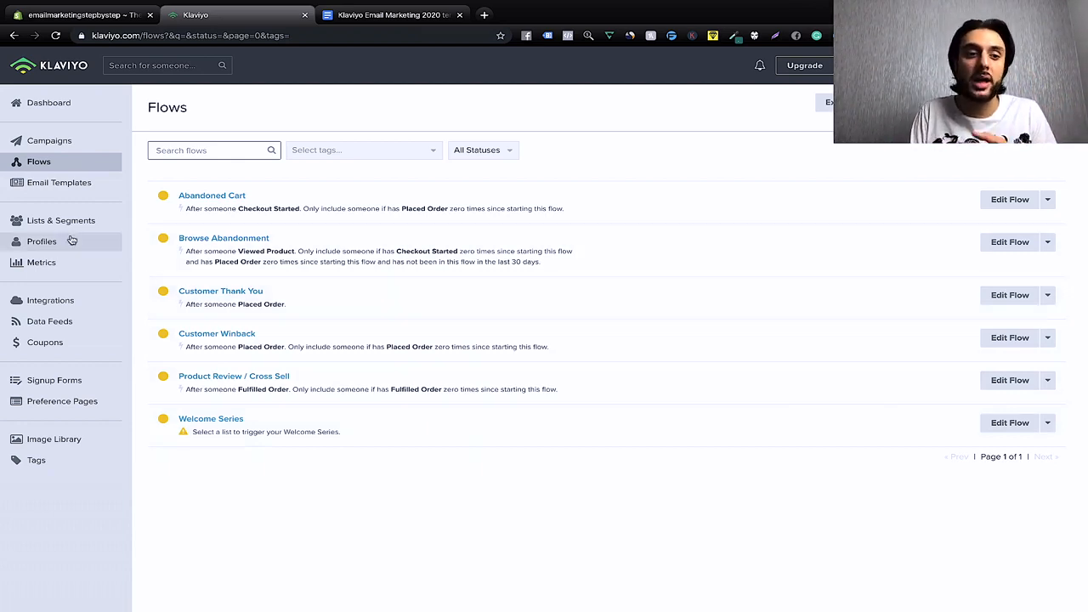
click(63, 183)
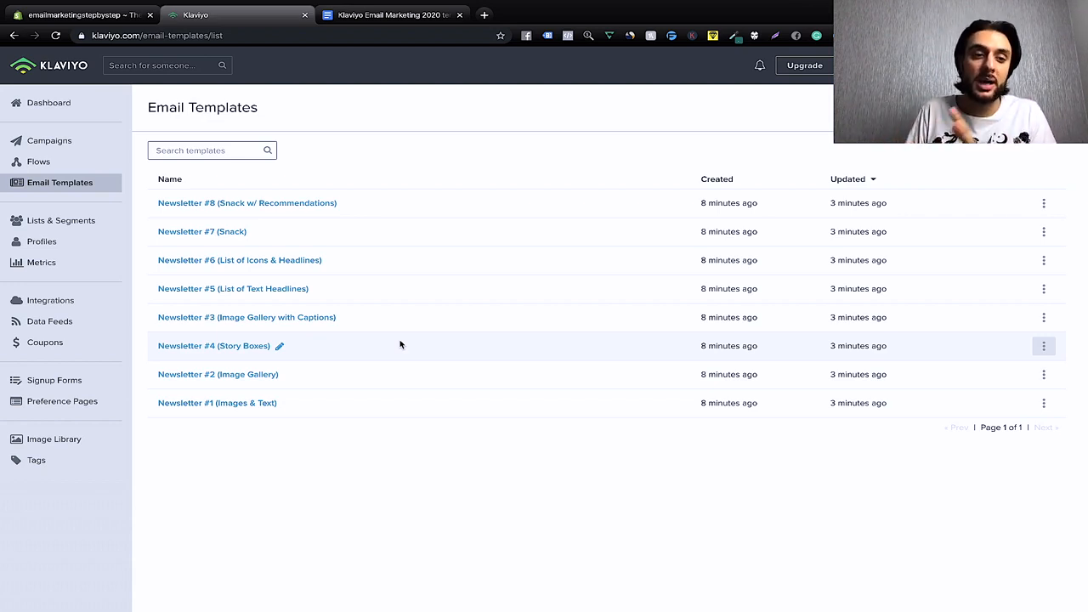
click(45, 221)
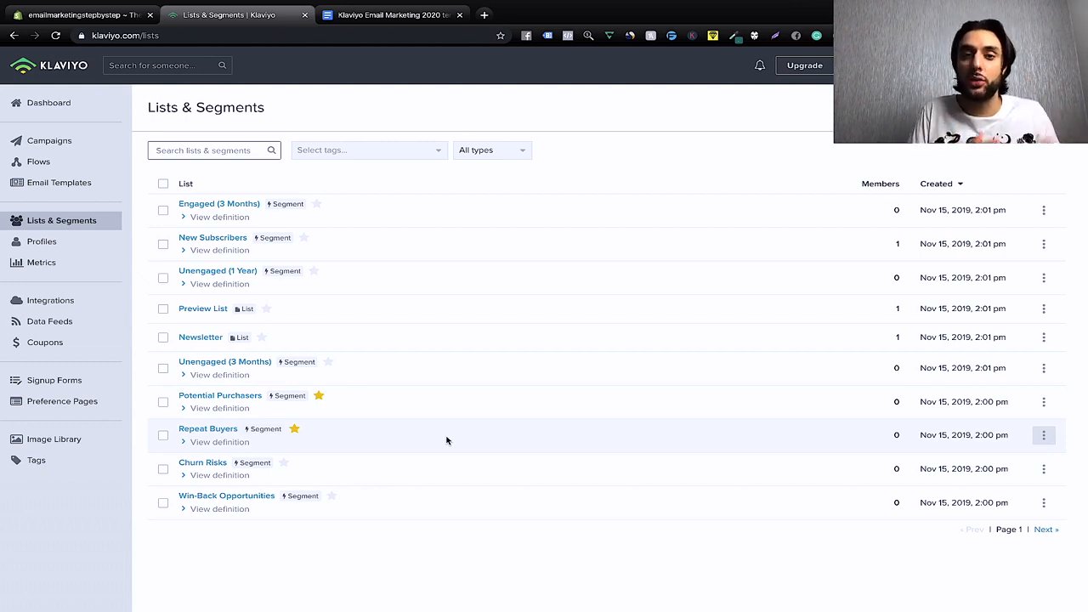
click(41, 241)
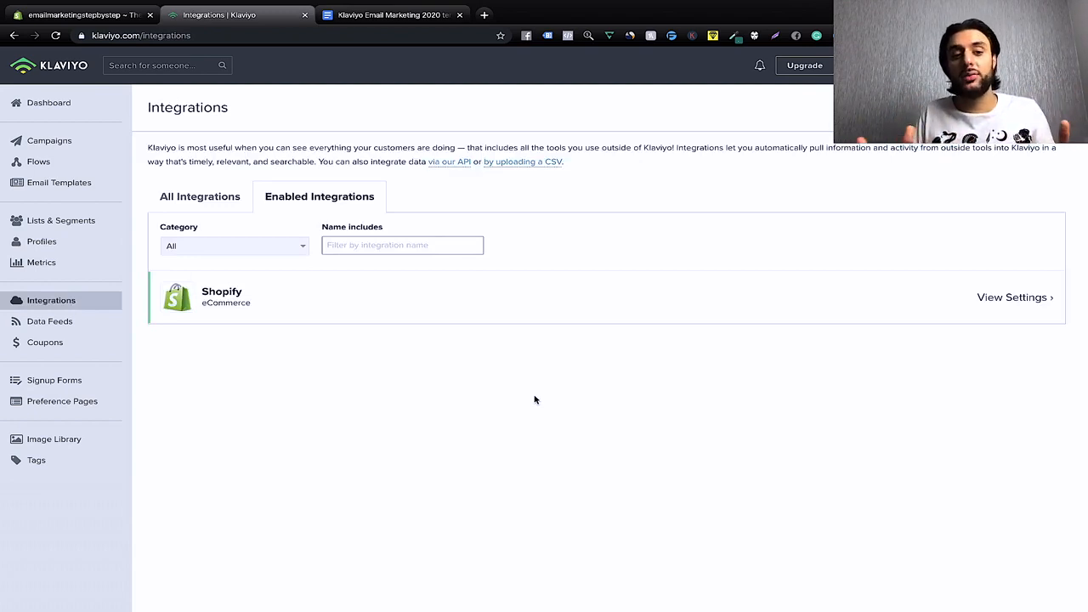
Step: Review the integration categories and the full list of integrations, followed by the data feeds and coupons pages
click(377, 245)
click(243, 249)
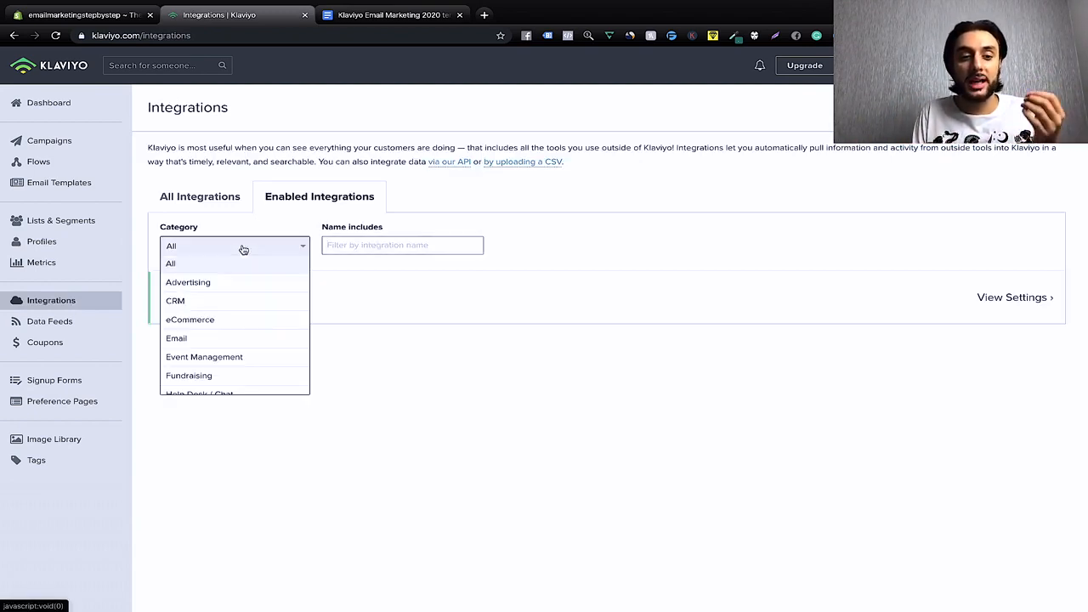
click(417, 425)
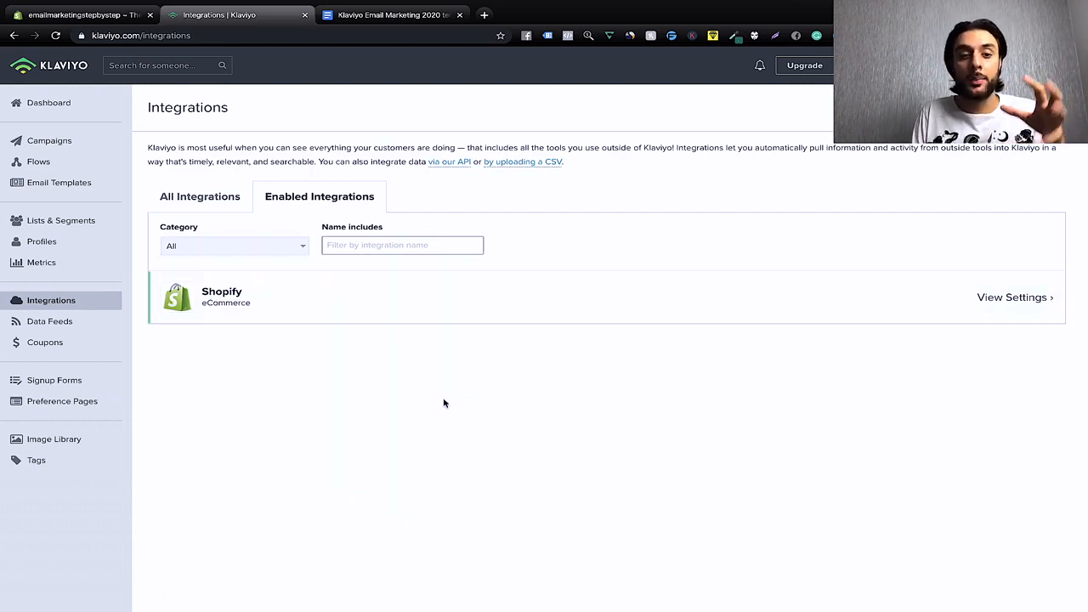
click(228, 195)
scroll(328, 372, down, 3)
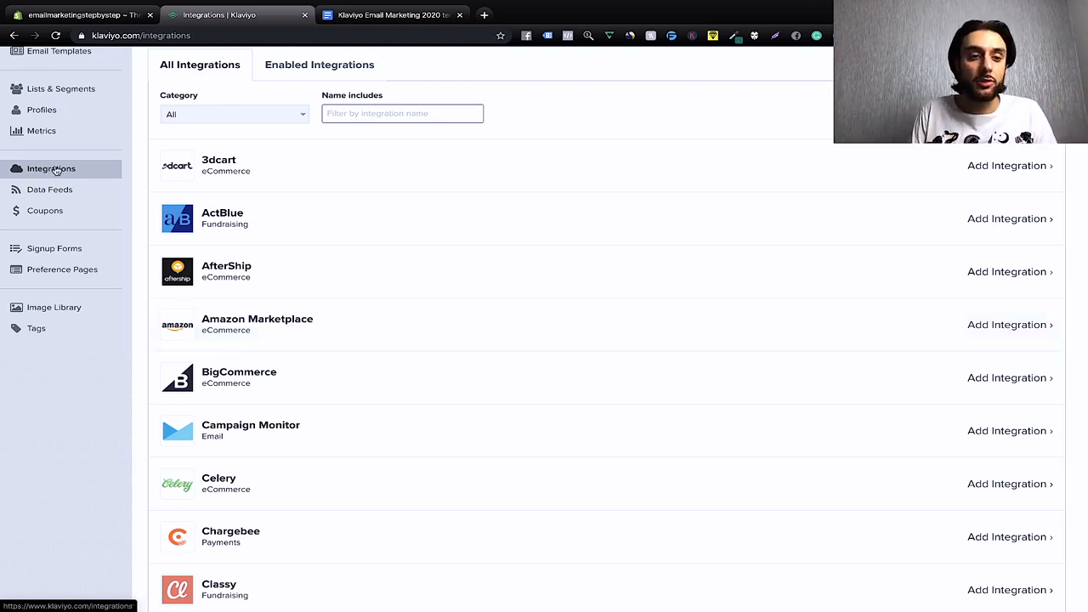
click(43, 190)
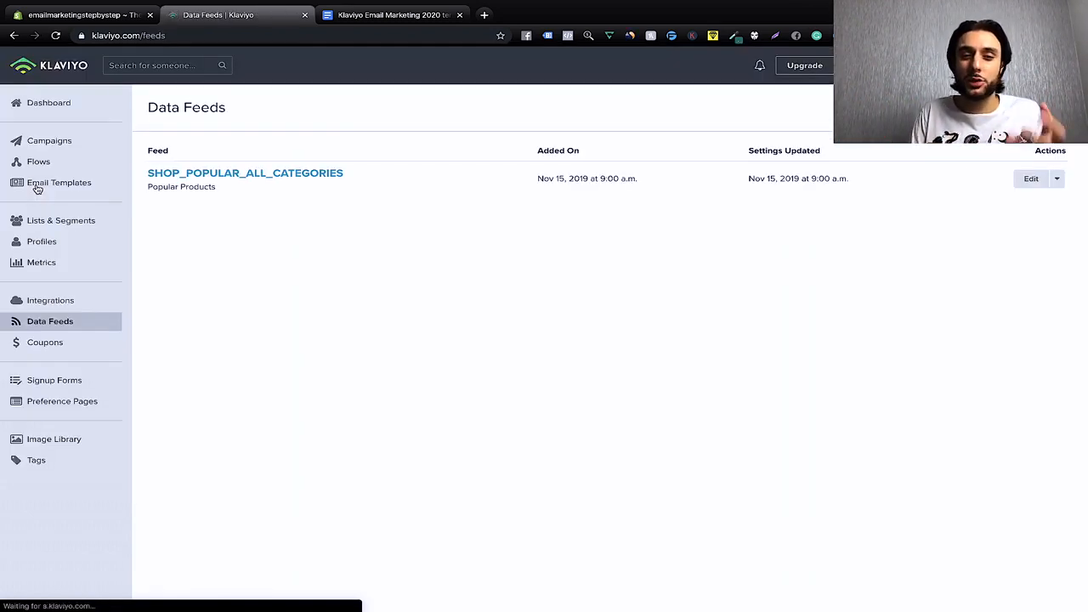
click(54, 341)
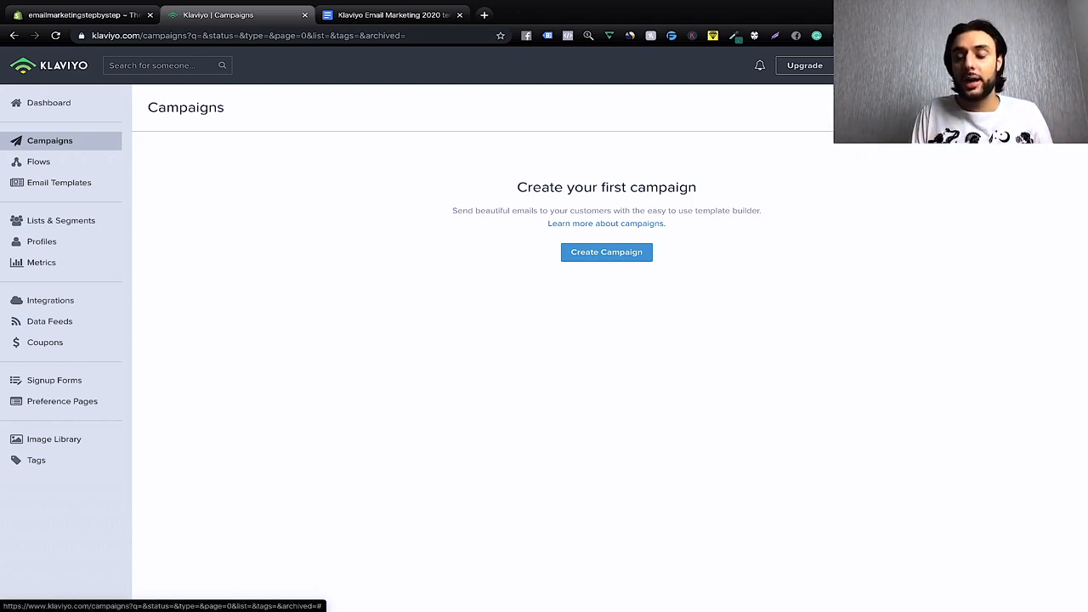
Step: Open the web tracking setup from the account options and copy the whole product.liquid tracking snippet
click(1007, 66)
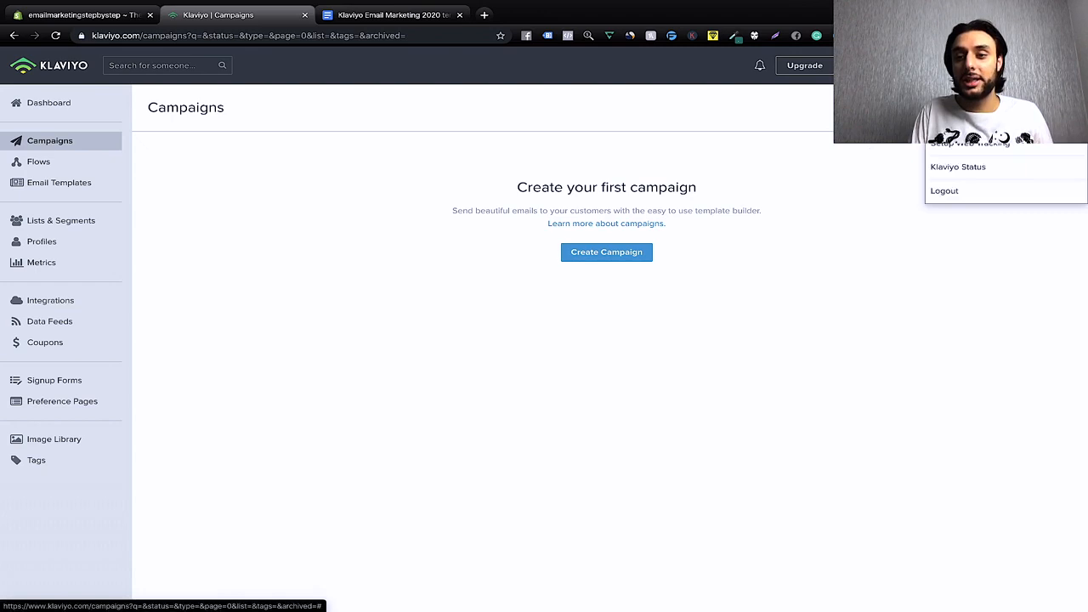
click(981, 154)
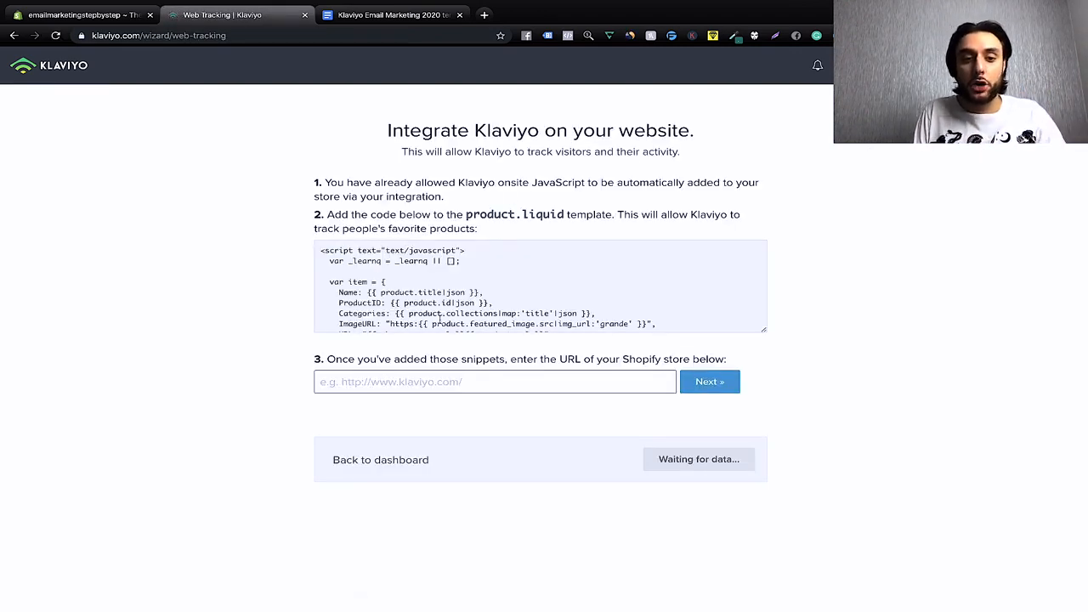
click(327, 248)
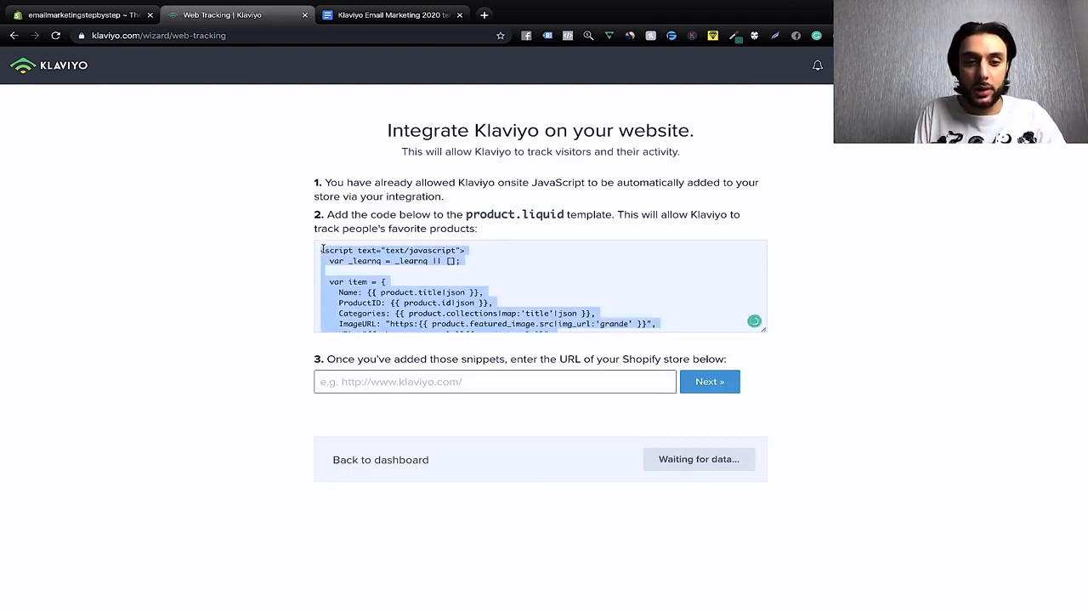
right_click(338, 262)
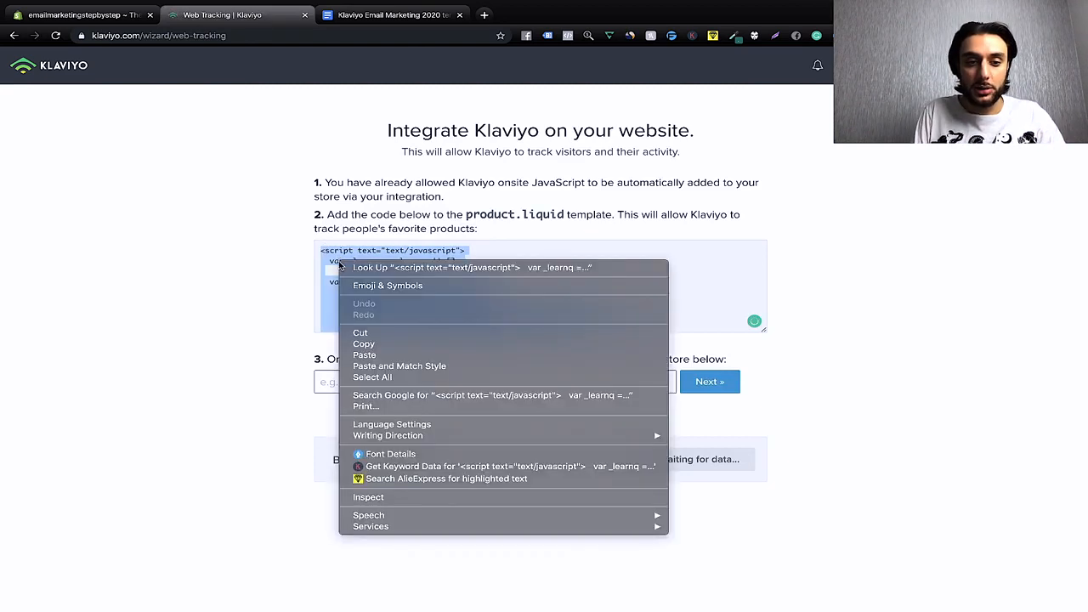
click(356, 345)
click(927, 373)
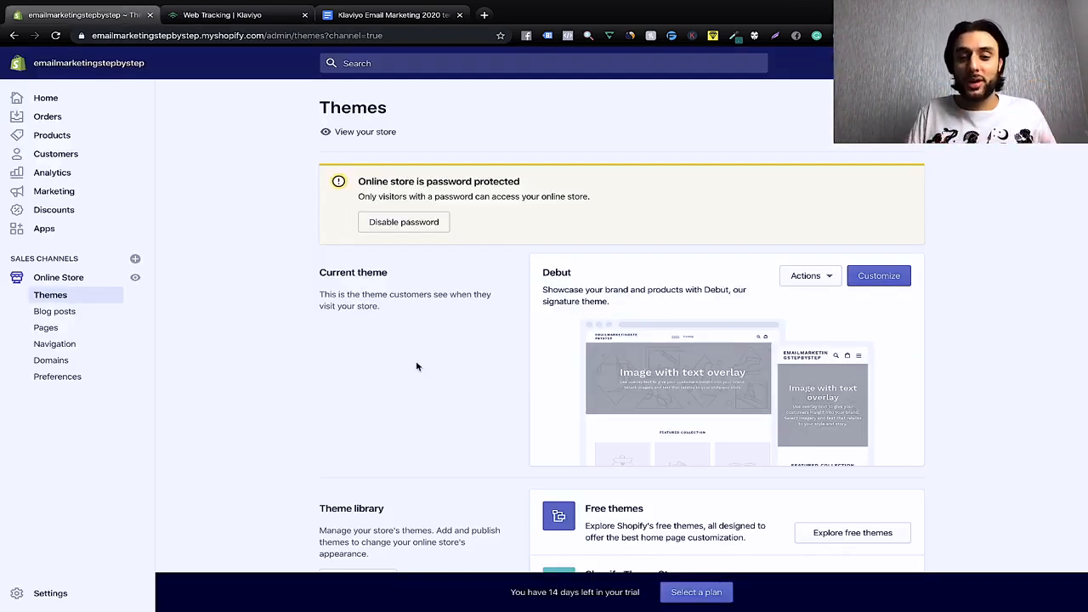
Step: In the Shopify admin, edit the Debut theme's code, search its files for "product" and open the product.liquid template
scroll(416, 366, down, 2)
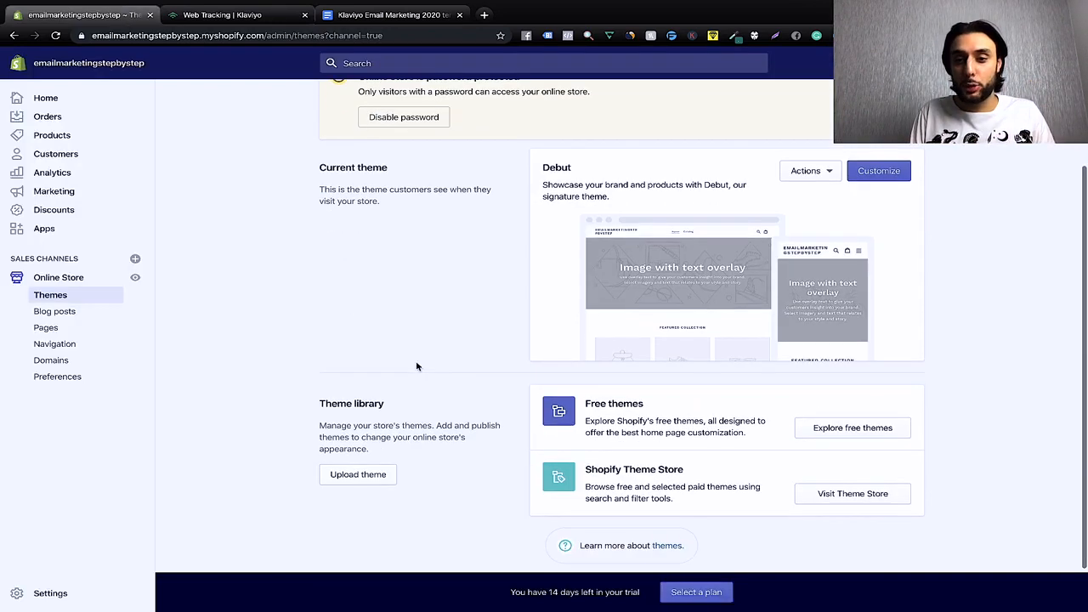
click(825, 170)
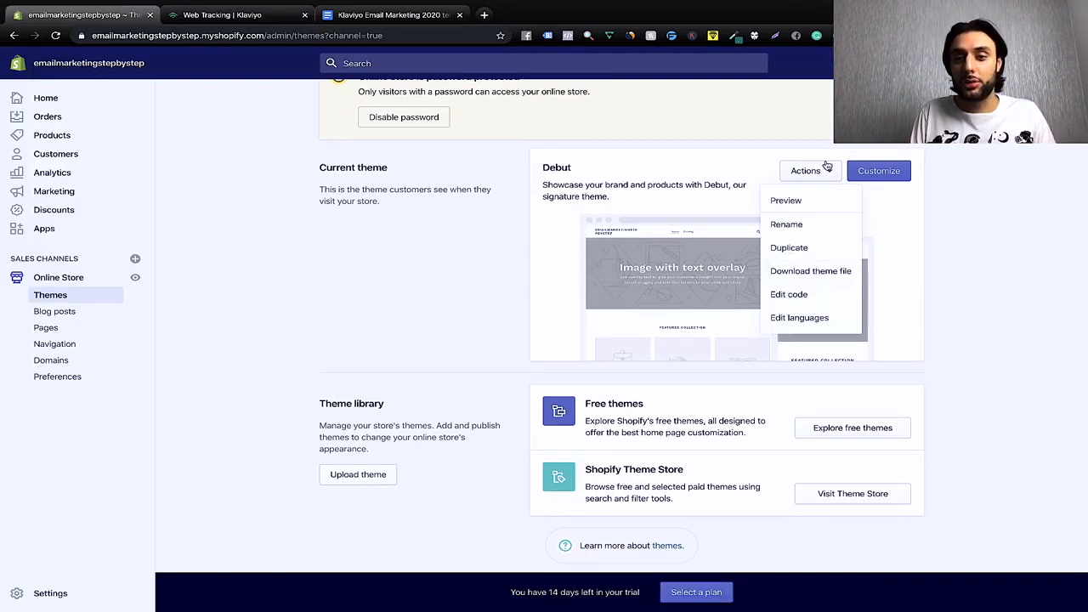
click(795, 303)
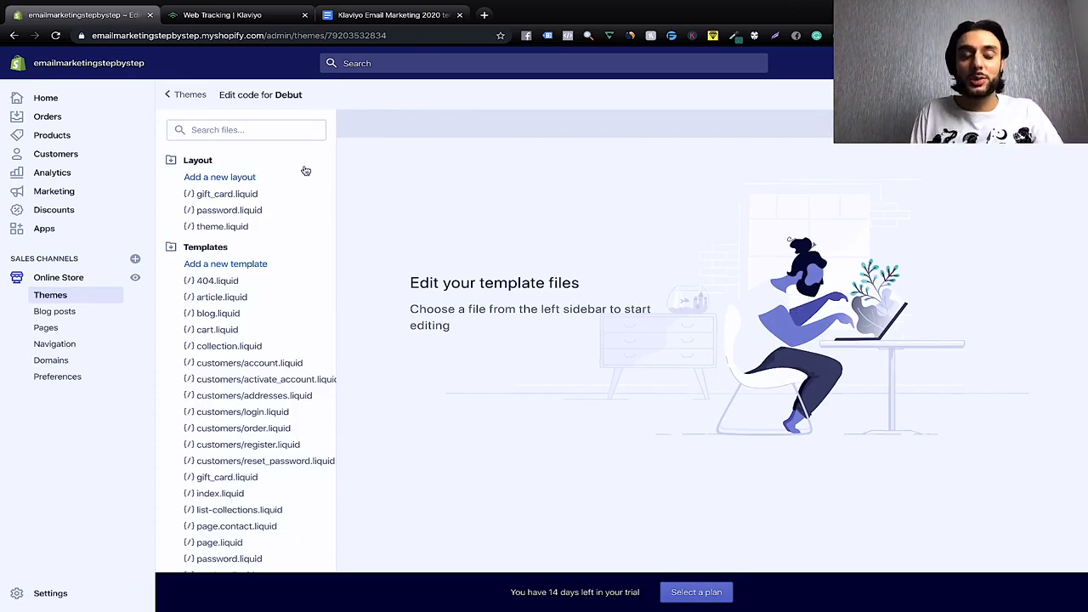
click(253, 126)
text(product)
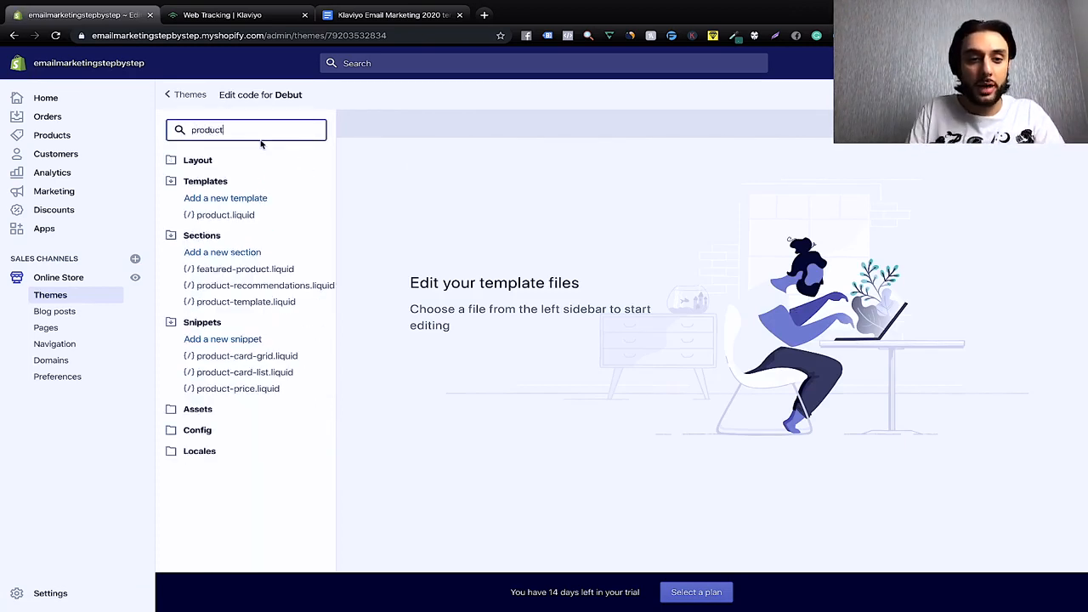
click(226, 217)
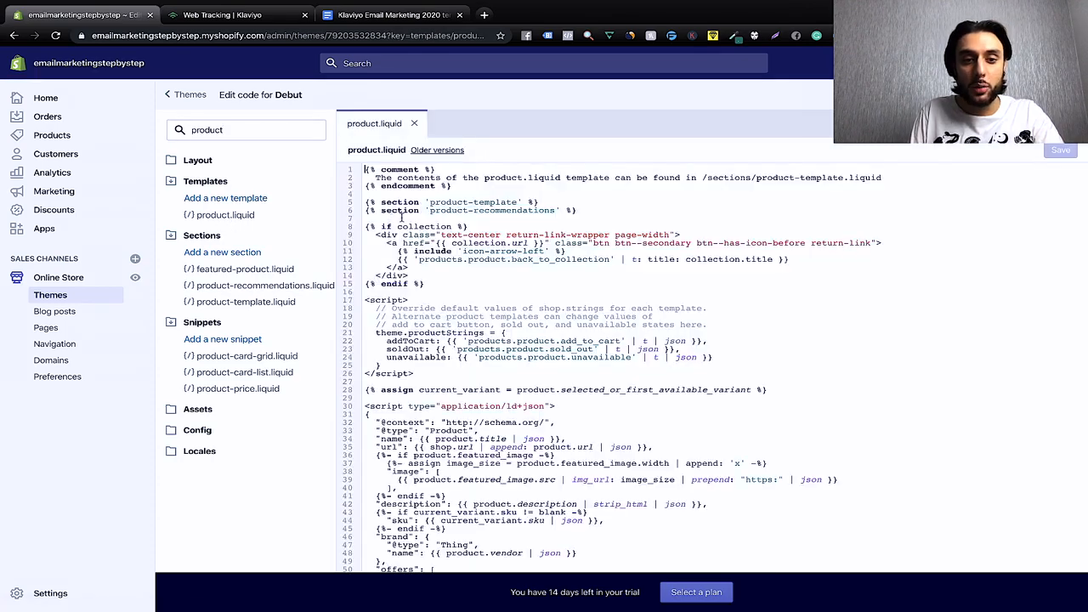
Step: Paste the copied Klaviyo tracking snippet after the closing bracket of the offers block in product.liquid and save the file
scroll(555, 404, down, 3)
click(458, 525)
key(ctrl+v)
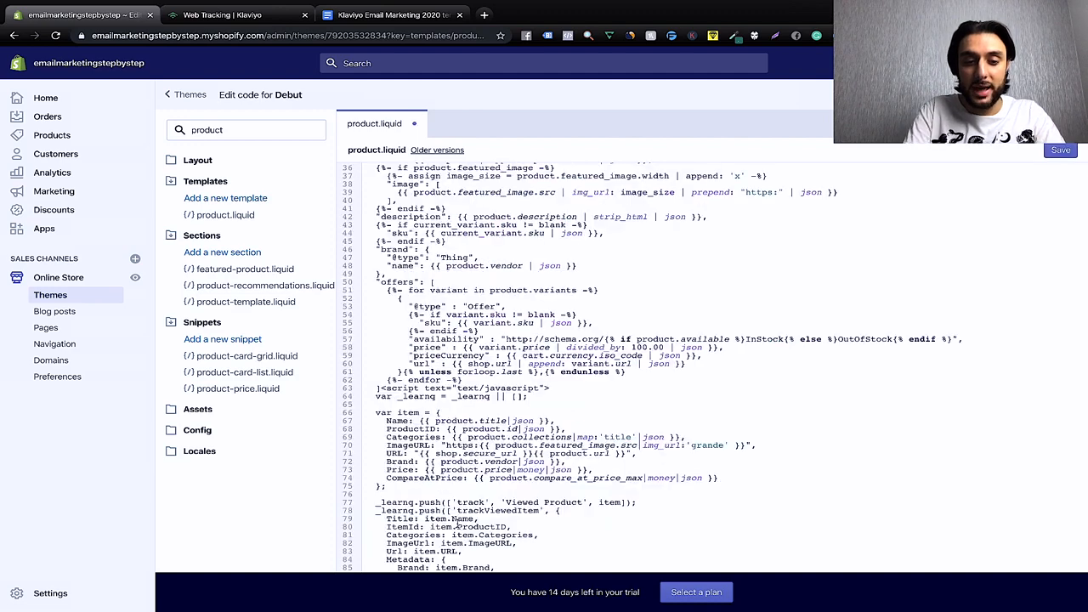
key(ctrl+s)
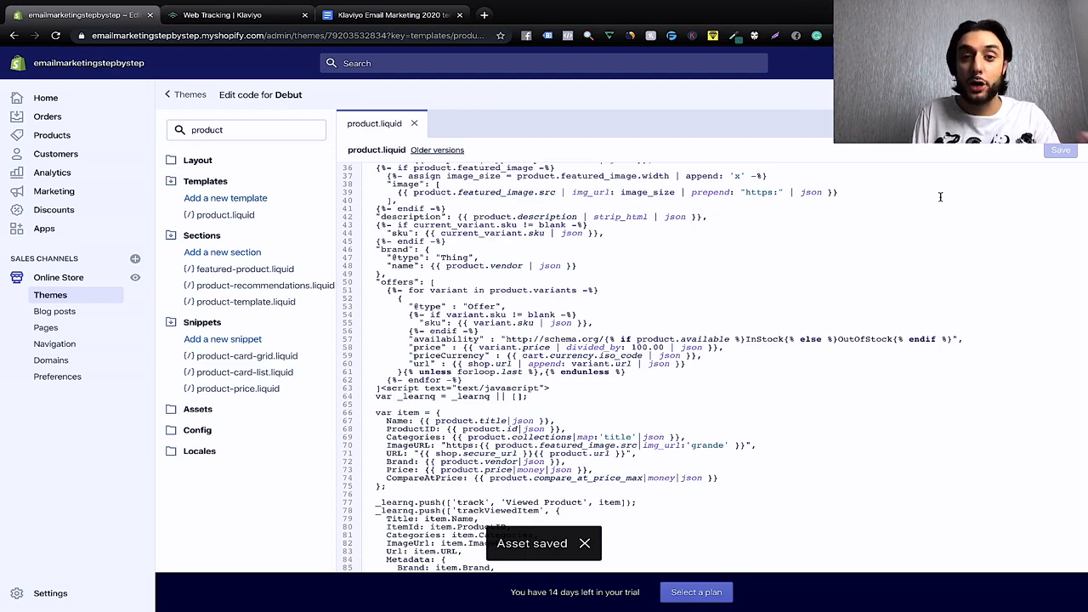
Step: Switch back to Klaviyo's web tracking setup and place the cursor in the Shopify store URL field
key(ctrl+Tab)
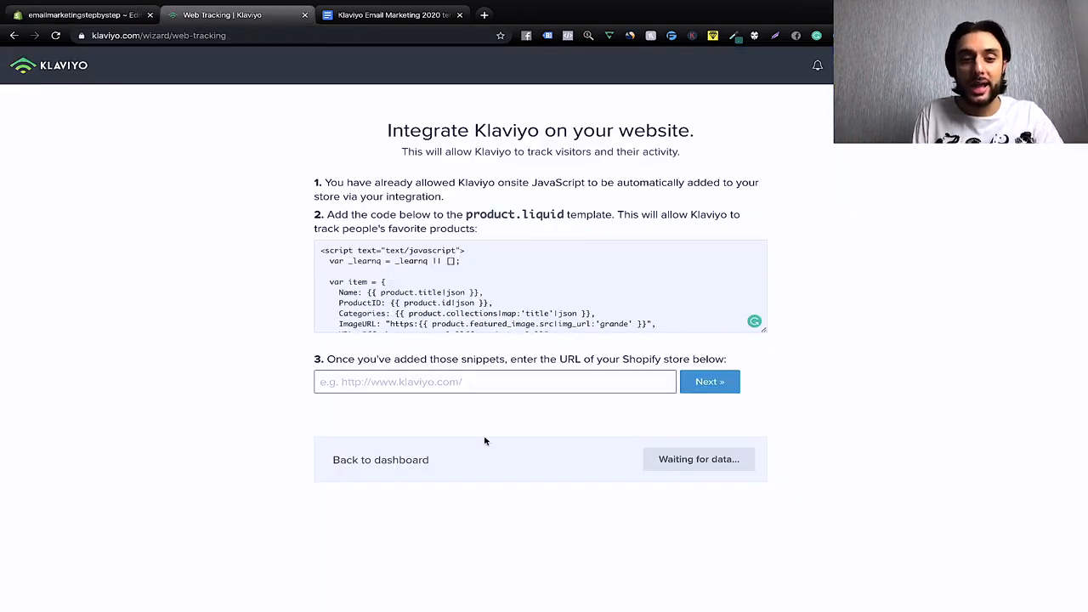
click(396, 382)
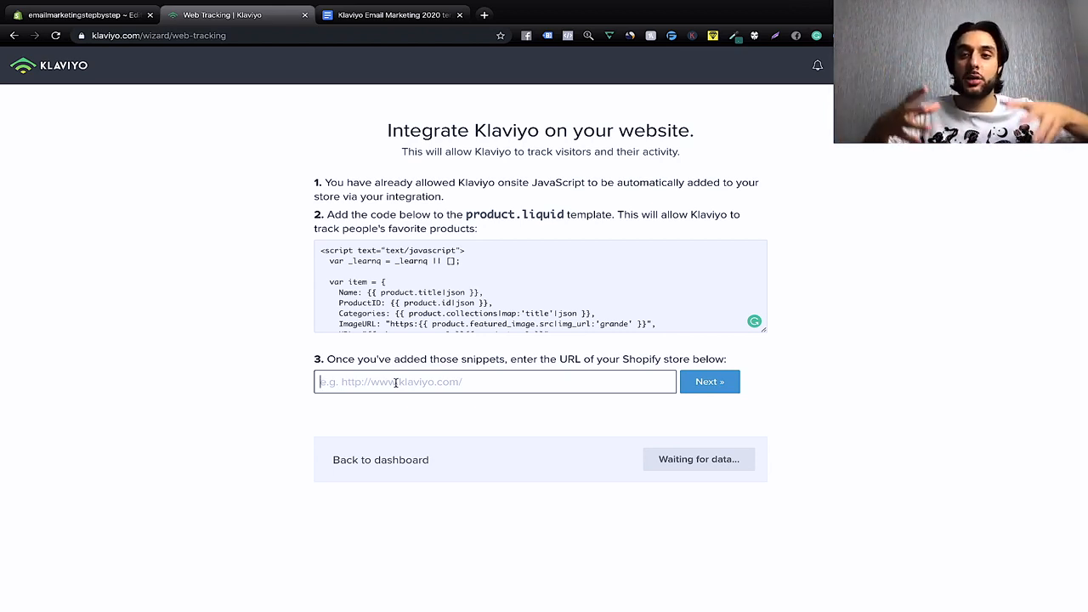
click(395, 383)
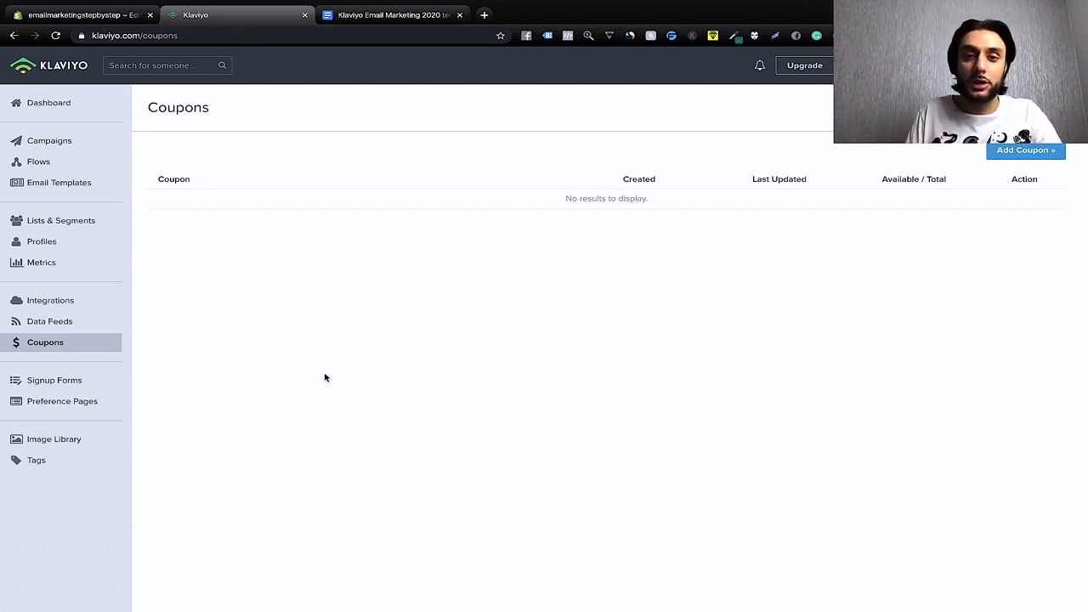
Step: Start a new coupon named welcome10 with the prefix WELCOME10
click(1034, 151)
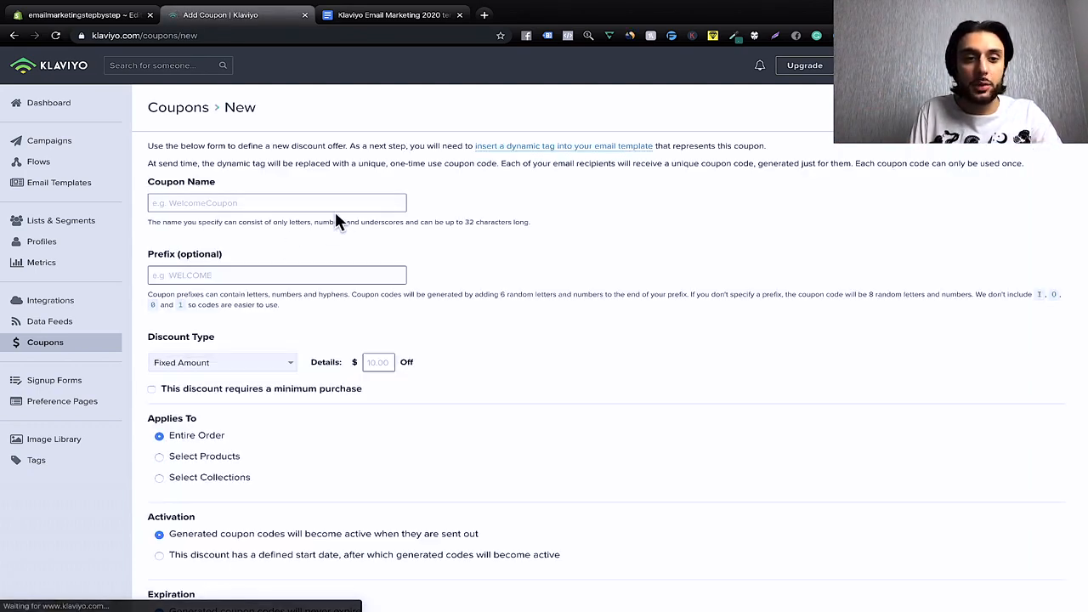
click(252, 194)
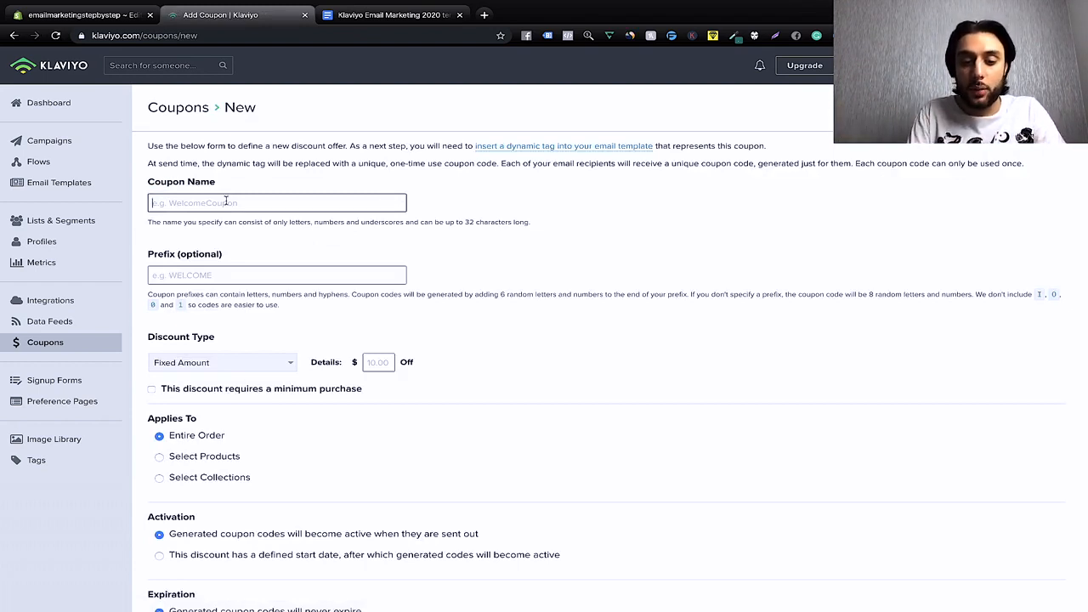
text(Welc)
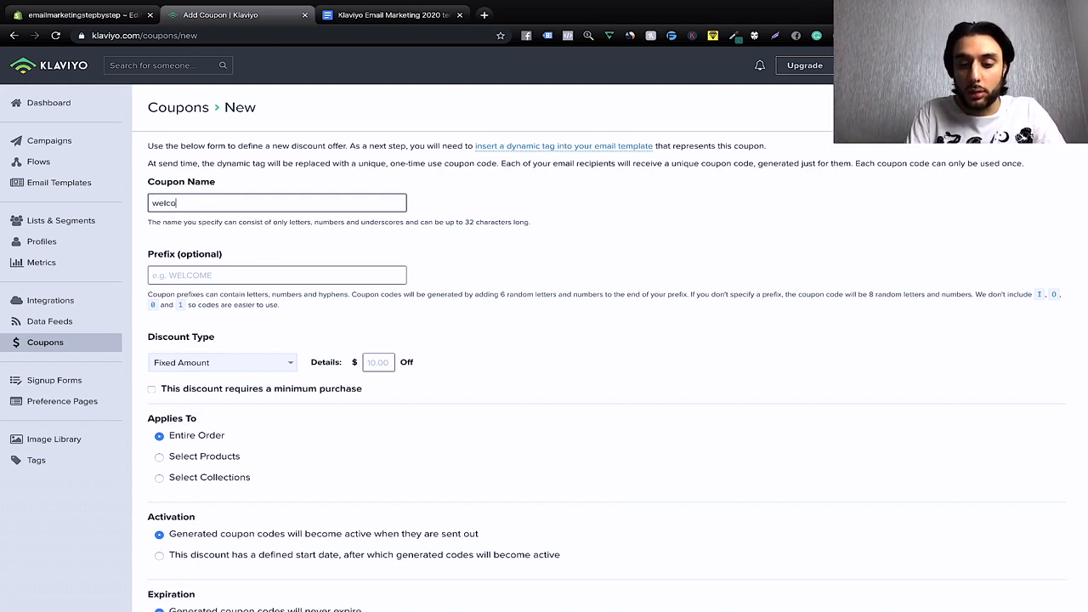
text(ome)
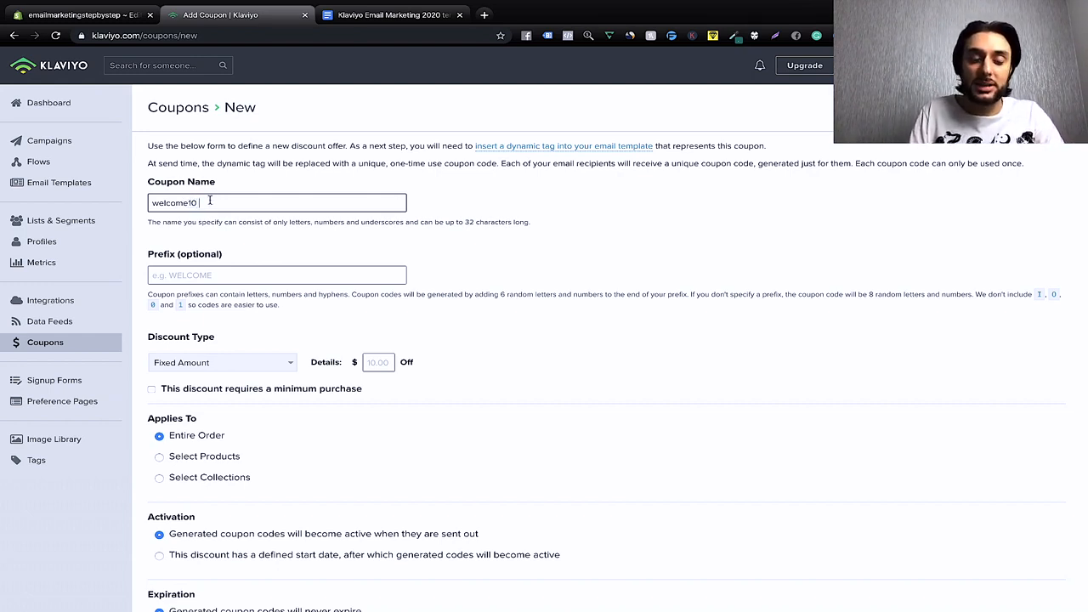
click(206, 276)
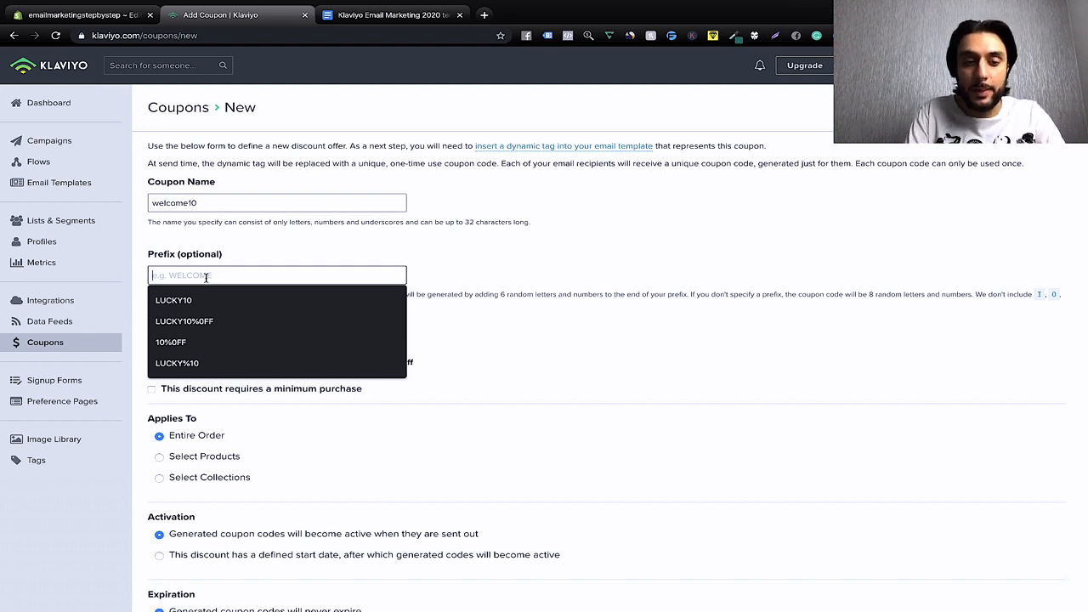
text(WELCOME10)
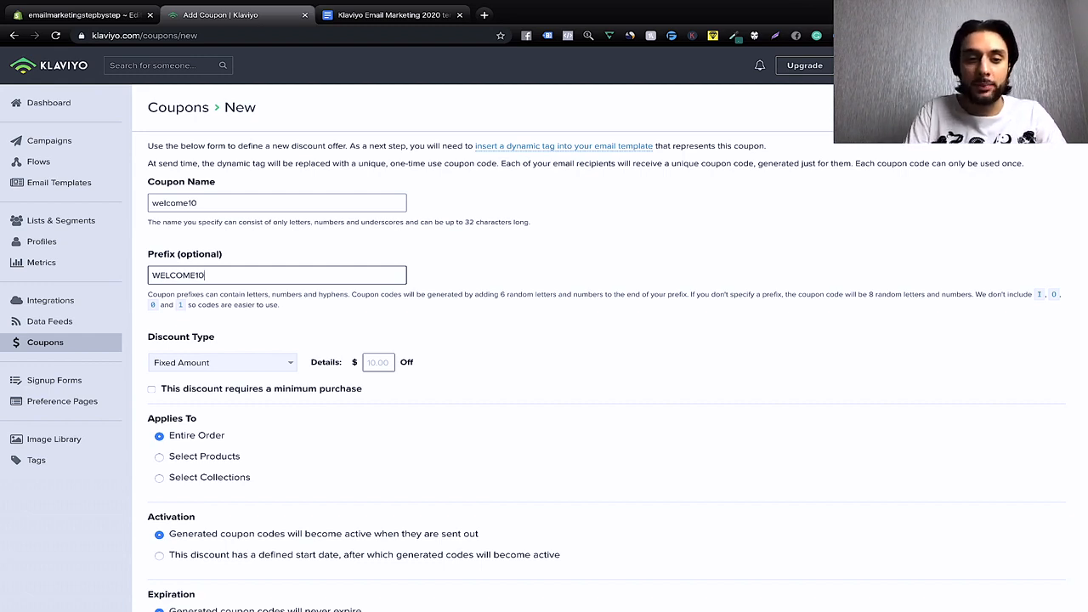
click(590, 291)
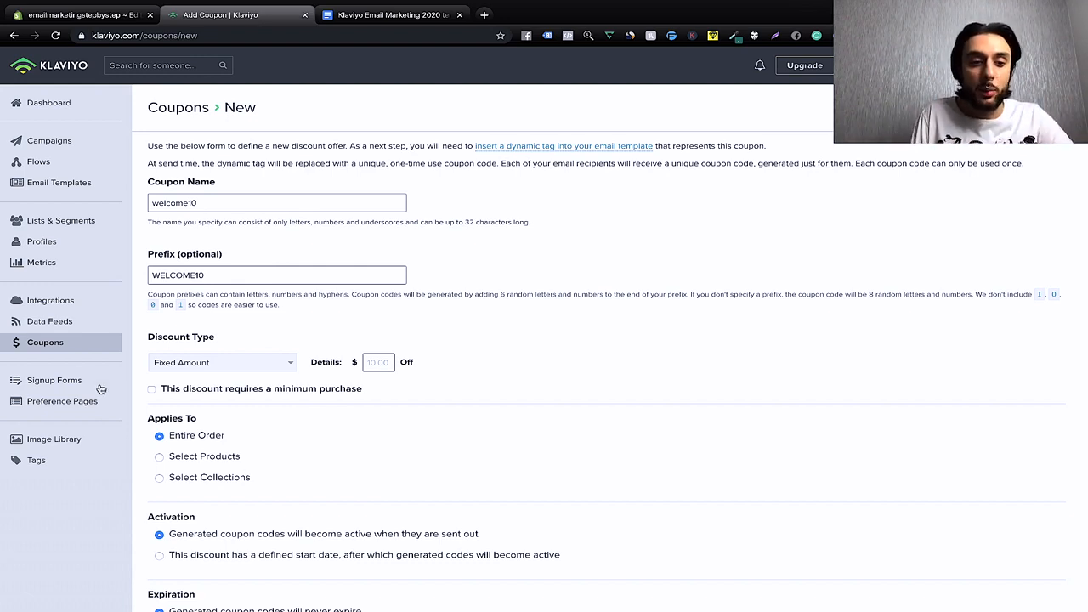
Step: Set the coupon's discount type to Percentage Off with a value of 10%
click(228, 370)
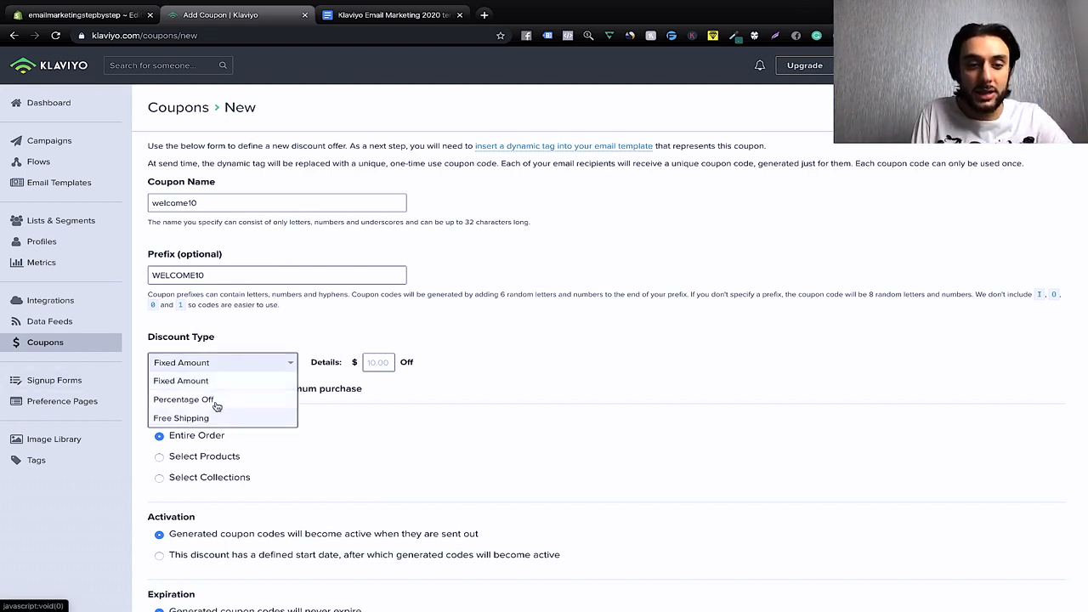
click(217, 397)
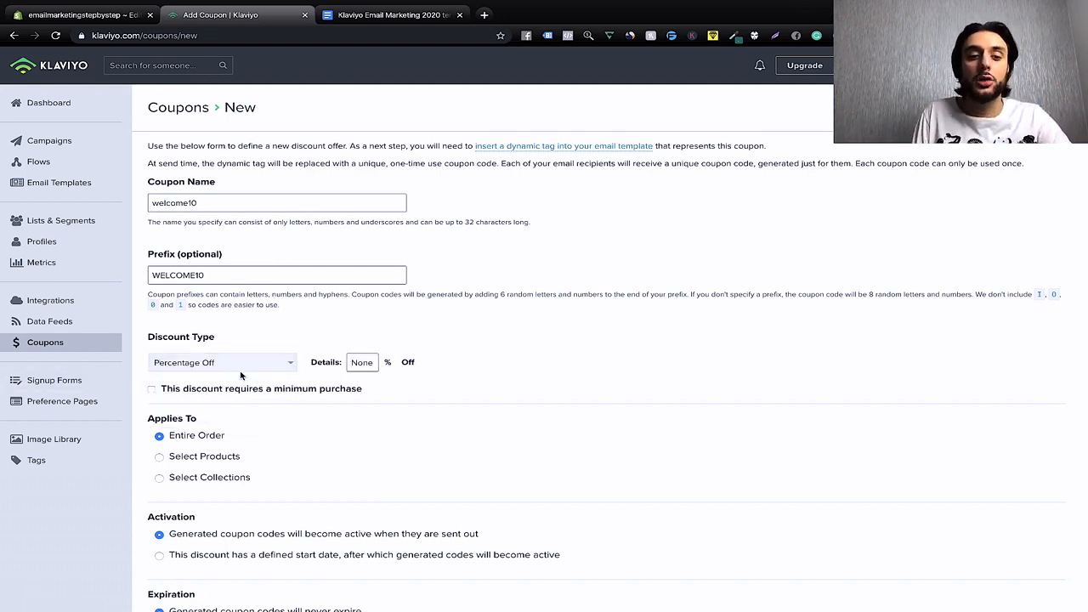
click(363, 365)
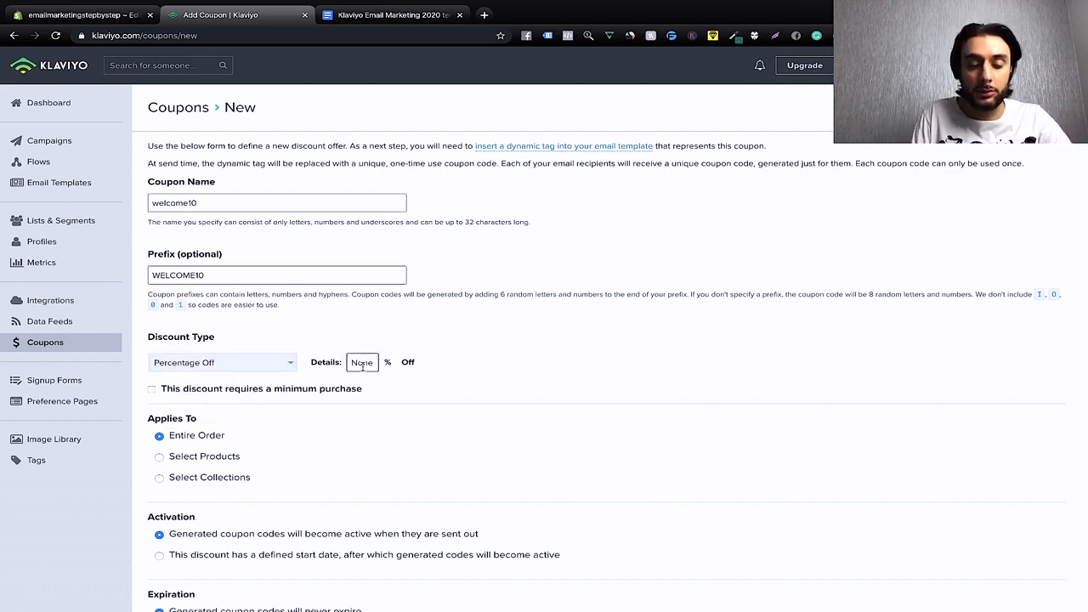
drag(354, 364, 571, 367)
key(BackSpace)
click(743, 374)
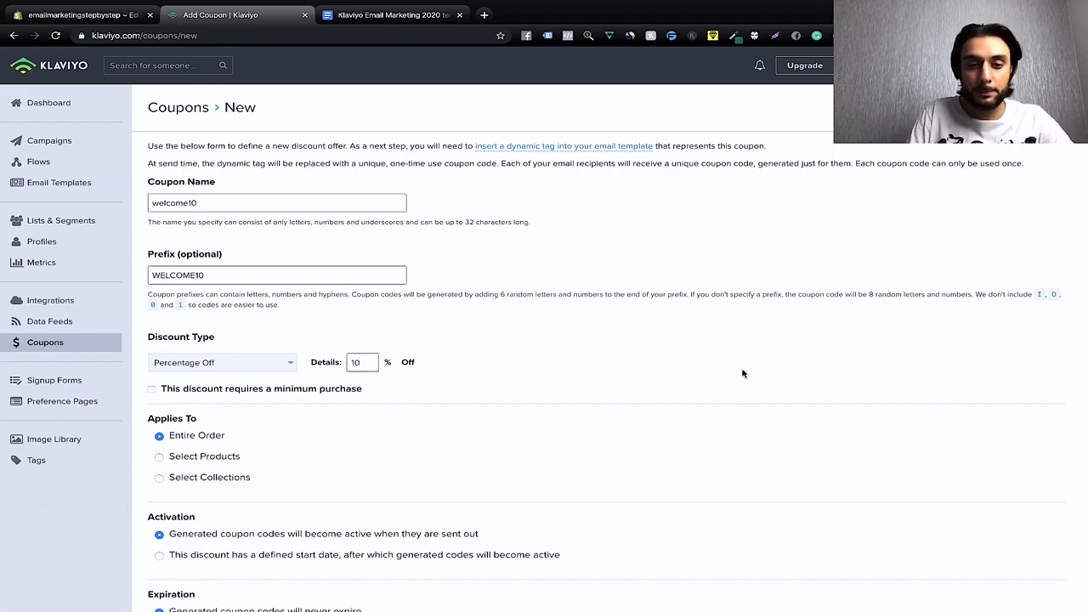
Step: Give the coupon a defined activation start date of Nov 15 2019
scroll(460, 486, down, 1)
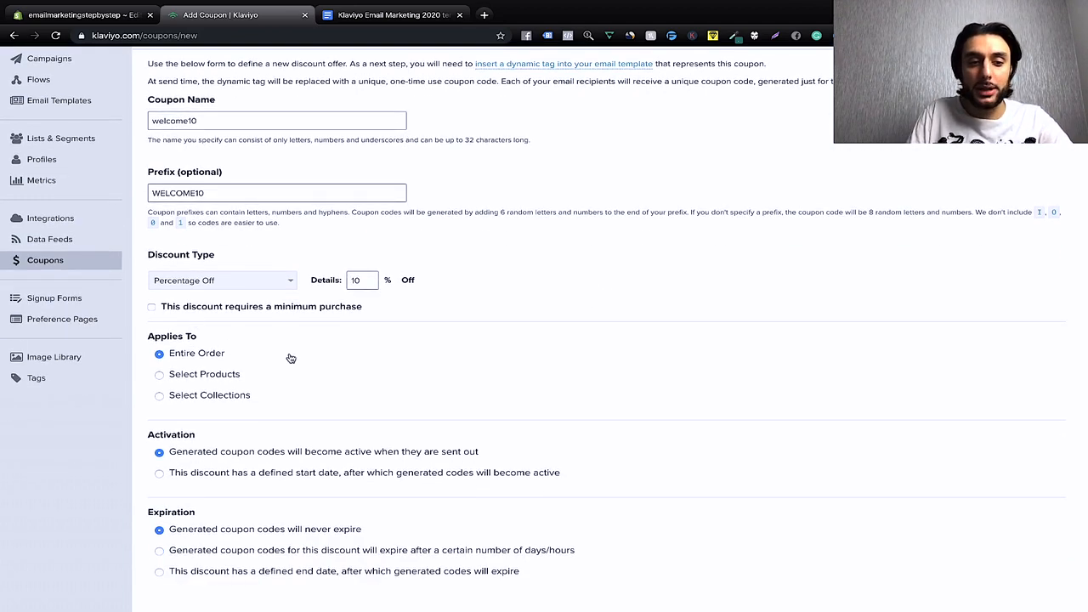
scroll(364, 403, down, 1)
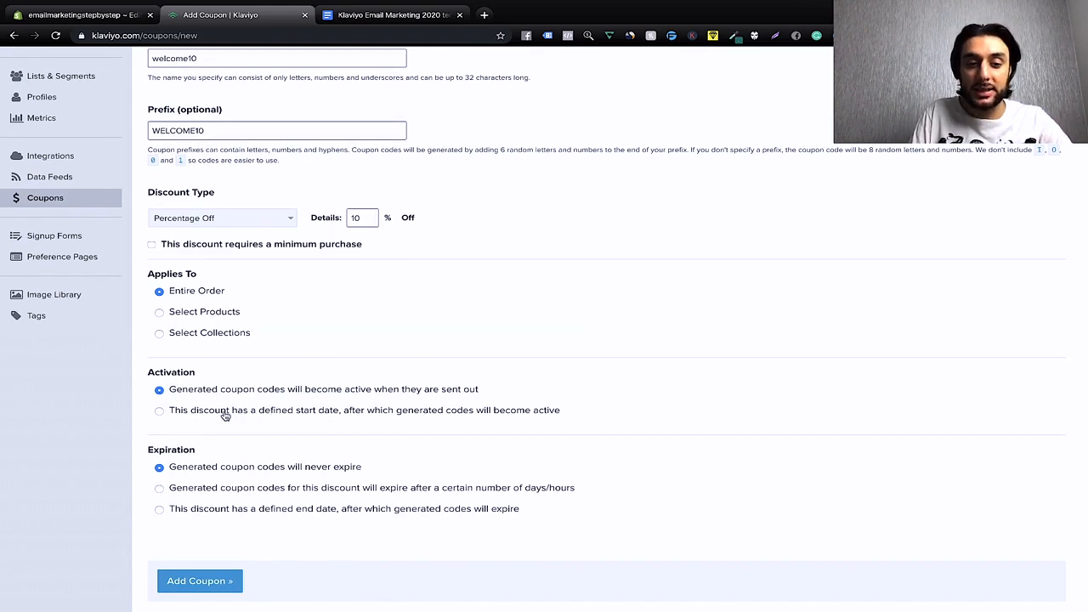
click(227, 416)
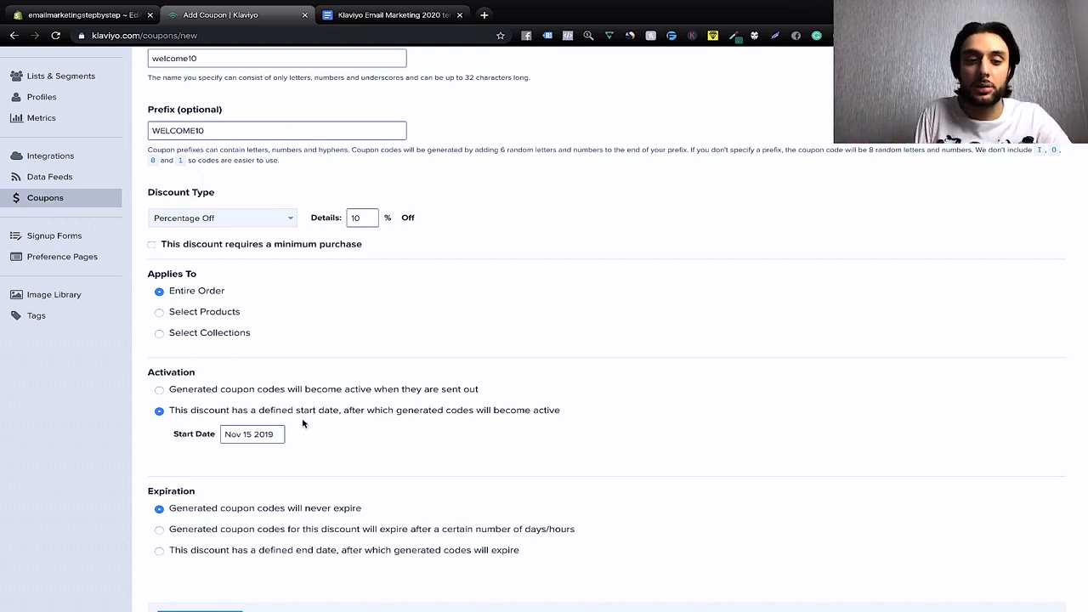
click(249, 434)
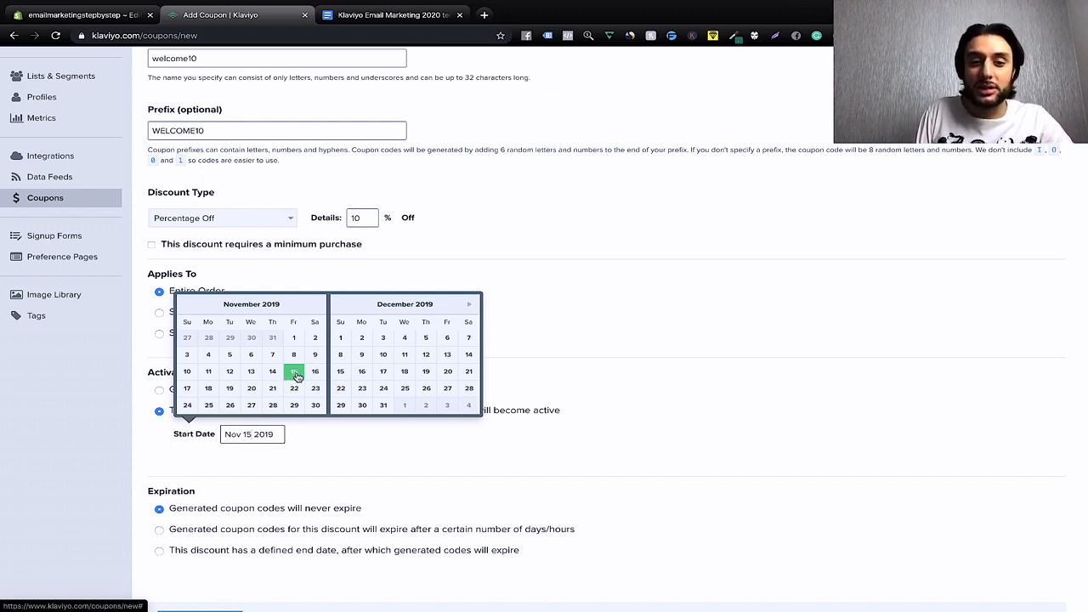
click(352, 433)
Step: Set the generated coupon codes to expire after a certain number of days and adjust the validity period
scroll(292, 458, down, 1)
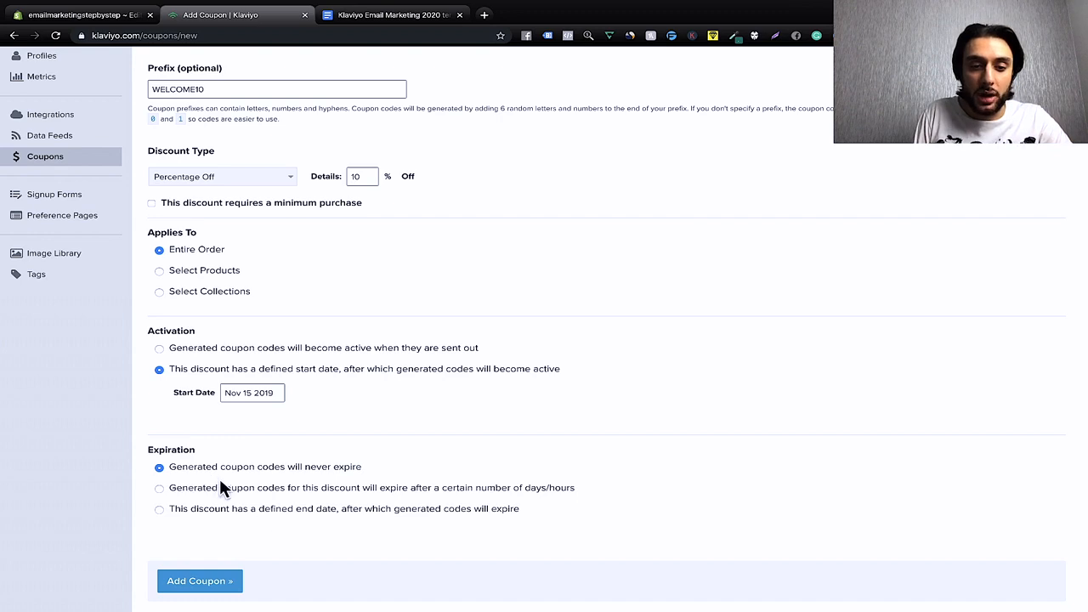
click(204, 489)
scroll(212, 502, down, 1)
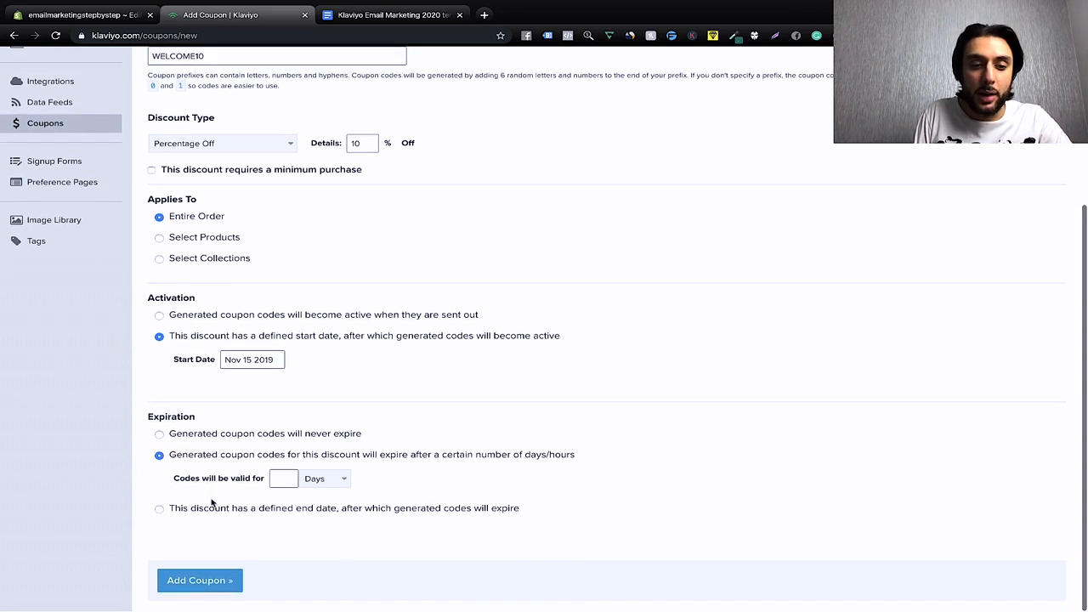
click(289, 477)
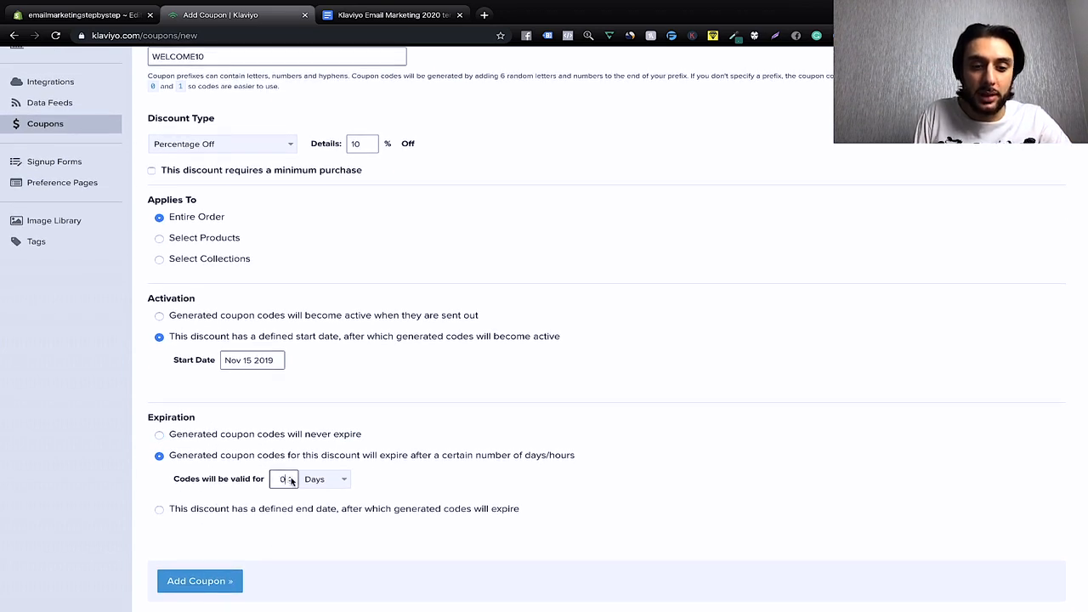
click(291, 477)
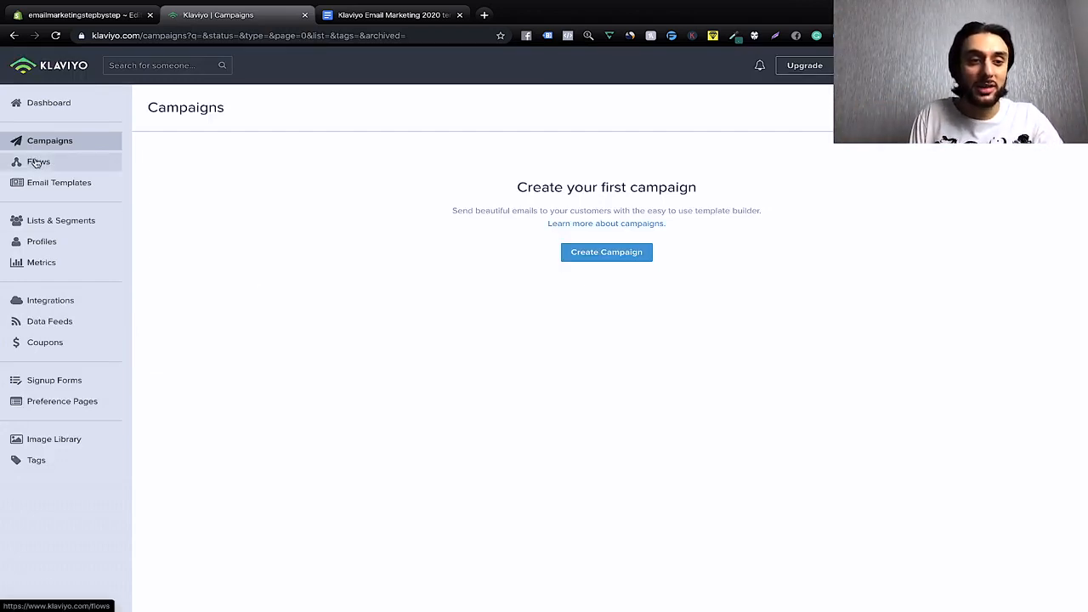
Step: Open the Abandoned Cart flow for editing and delete both of its existing emails
click(80, 167)
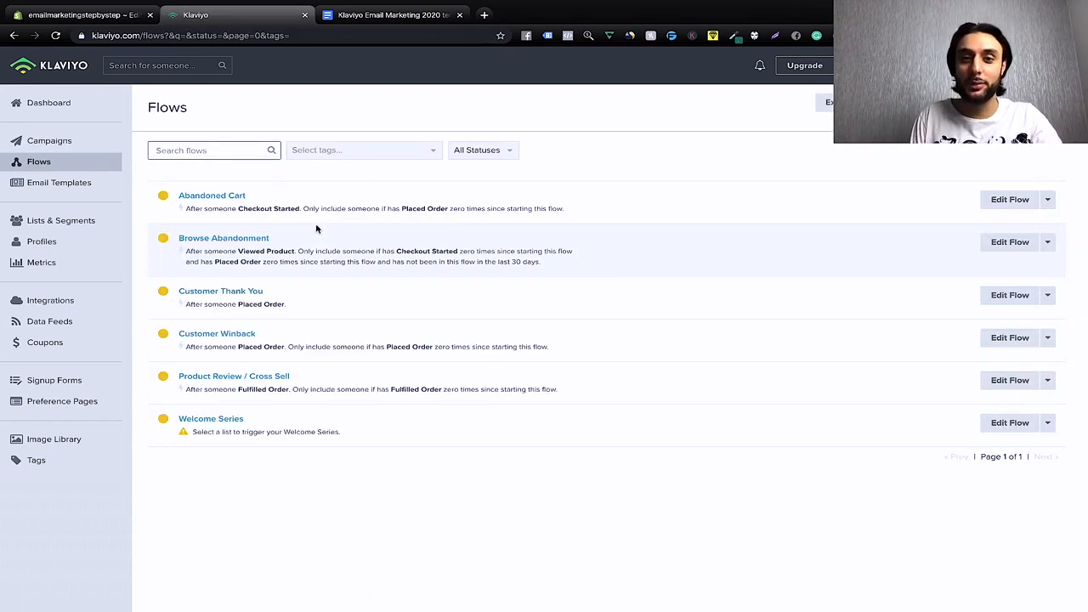
click(1012, 202)
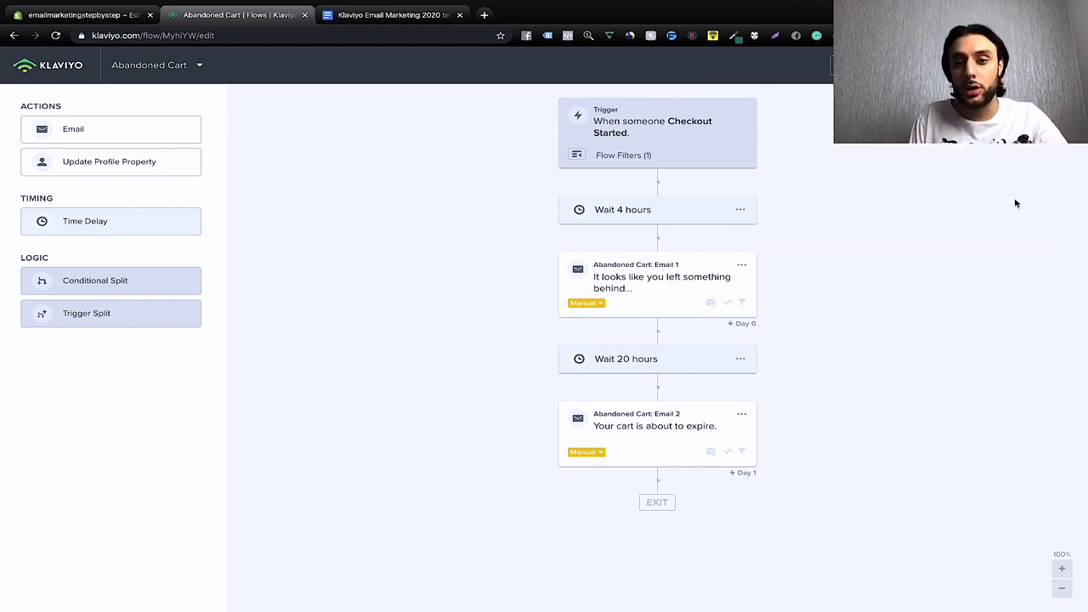
click(741, 265)
click(765, 320)
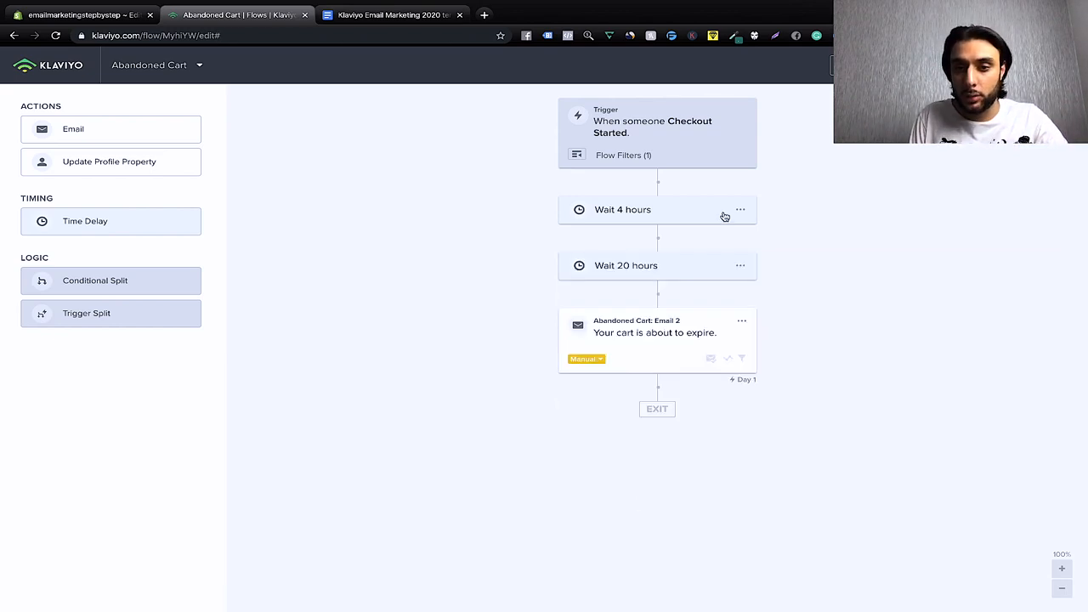
click(746, 320)
click(765, 377)
click(718, 207)
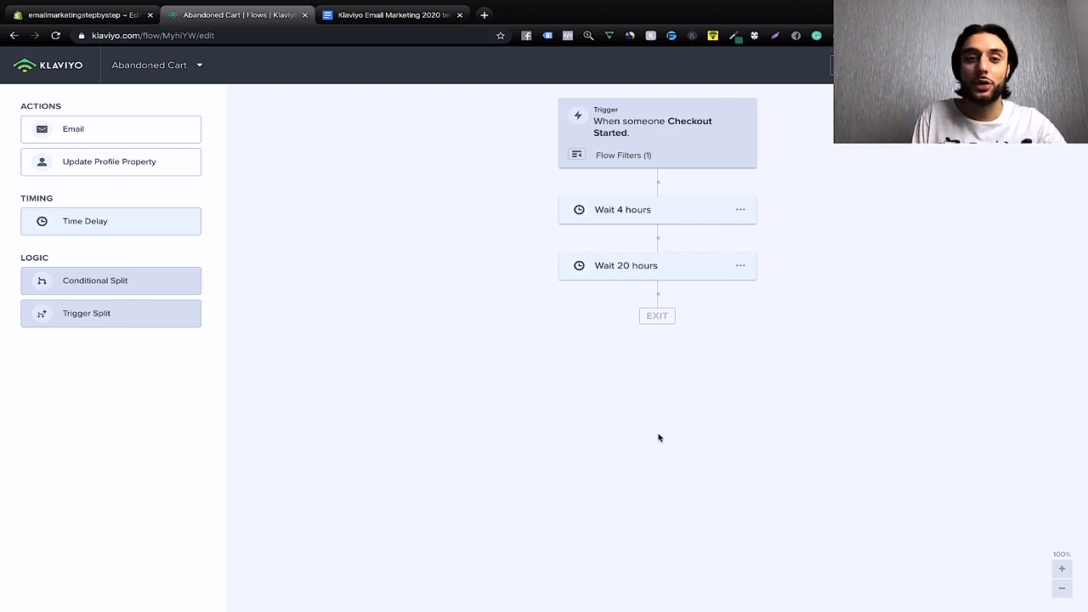
Step: Switch to the Klaviyo Email Marketing 2020 templates document and find the template for the first abandoned cart email
click(361, 19)
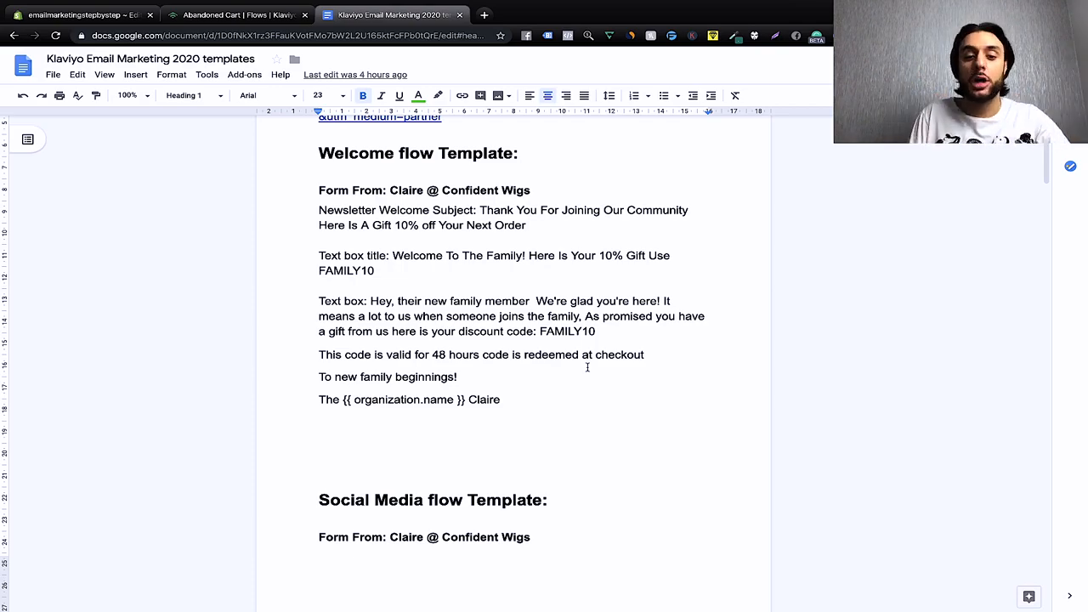
scroll(587, 367, up, 2)
scroll(587, 367, down, 10)
scroll(587, 368, down, 5)
scroll(587, 368, down, 4)
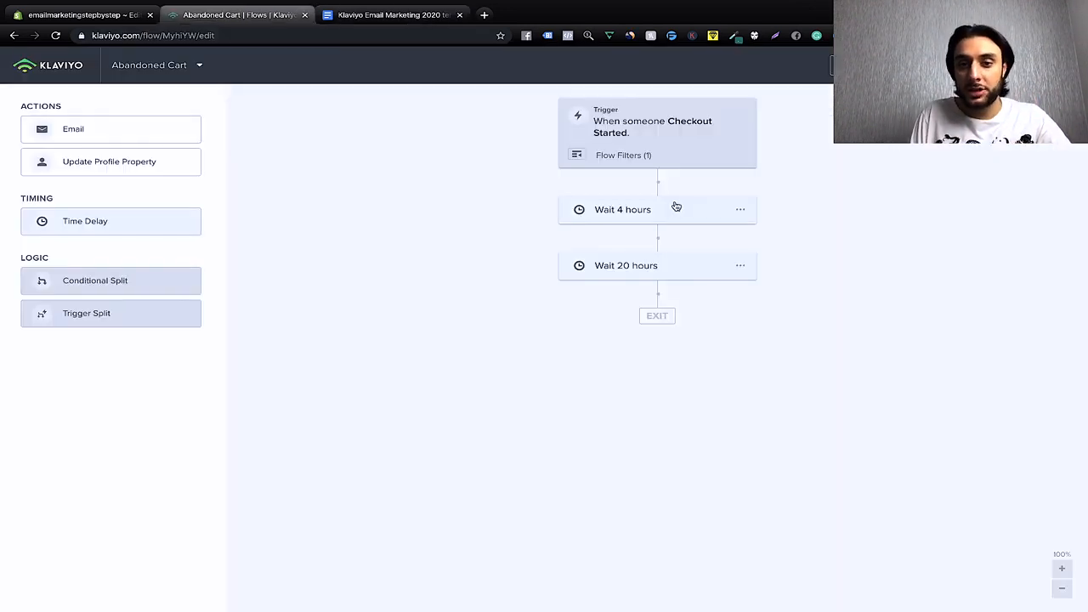
Step: Back in the Abandoned Cart flow, set the first time delay after the trigger to 15 minutes and save it
click(706, 213)
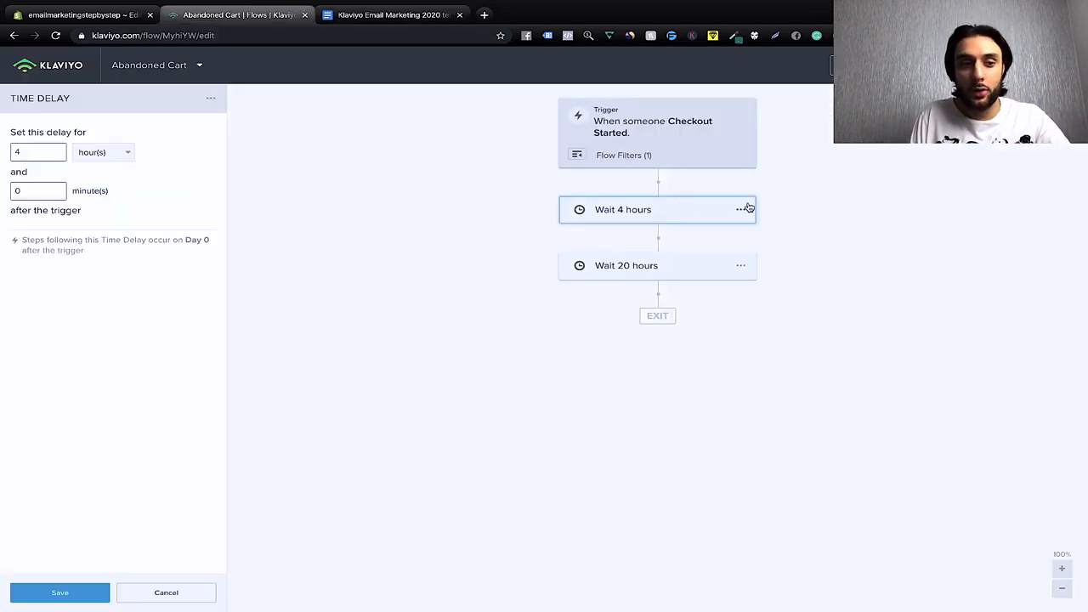
click(110, 153)
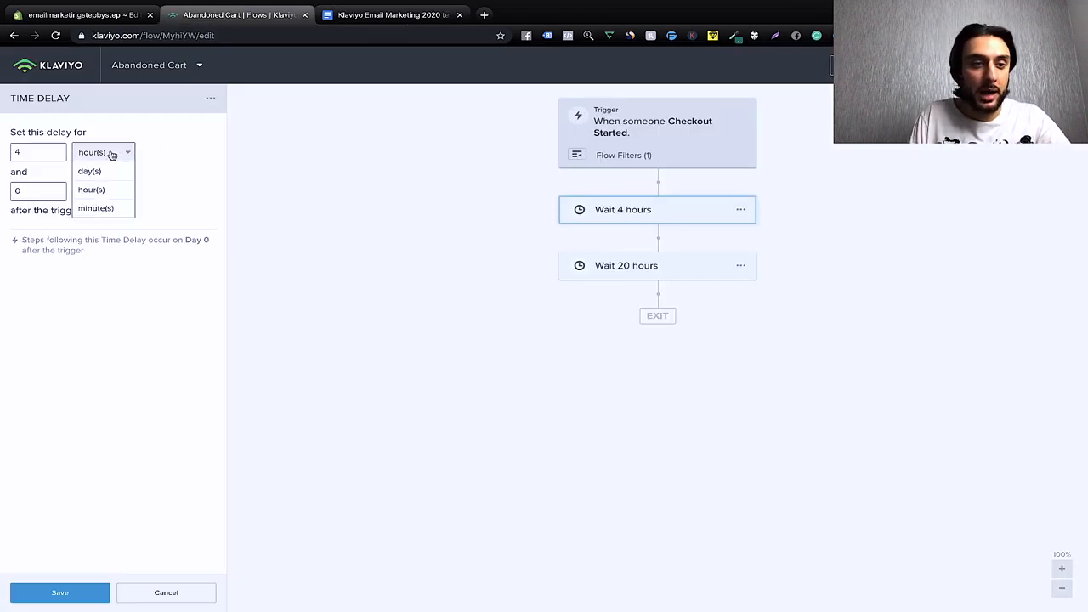
click(112, 205)
click(39, 151)
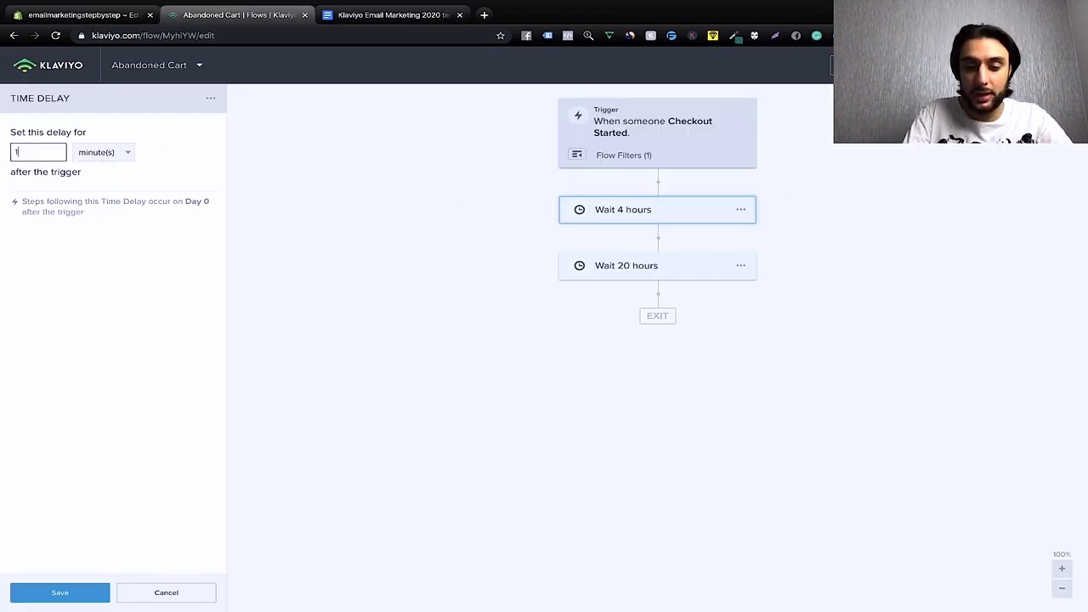
text(15)
click(85, 592)
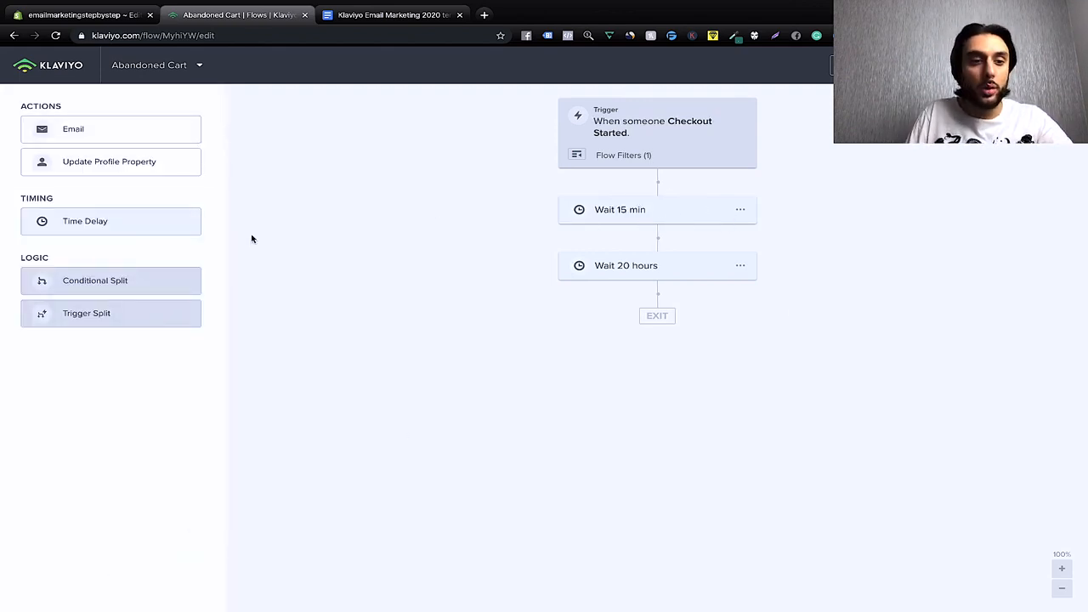
Step: Add an email after the 15-minute delay, with Smart Sending turned off and UTM Tracking turned on
drag(115, 130, 664, 260)
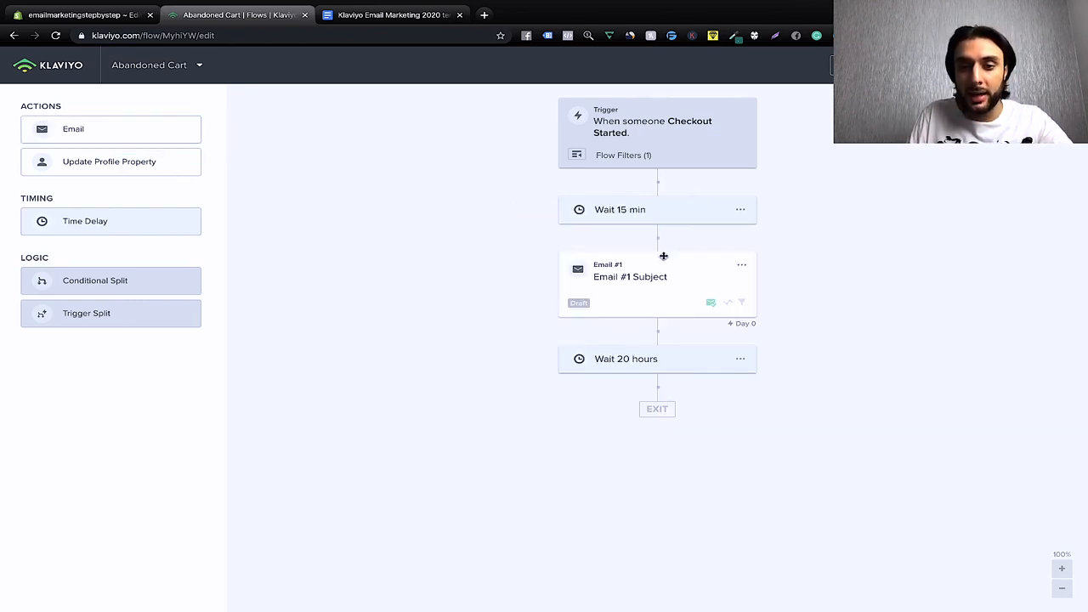
click(719, 278)
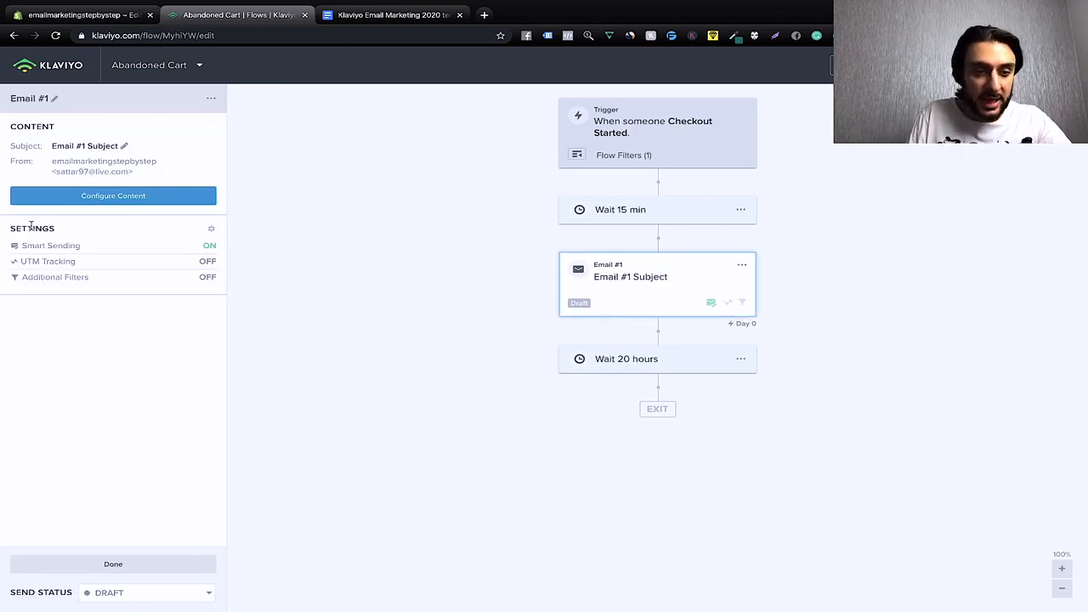
click(209, 247)
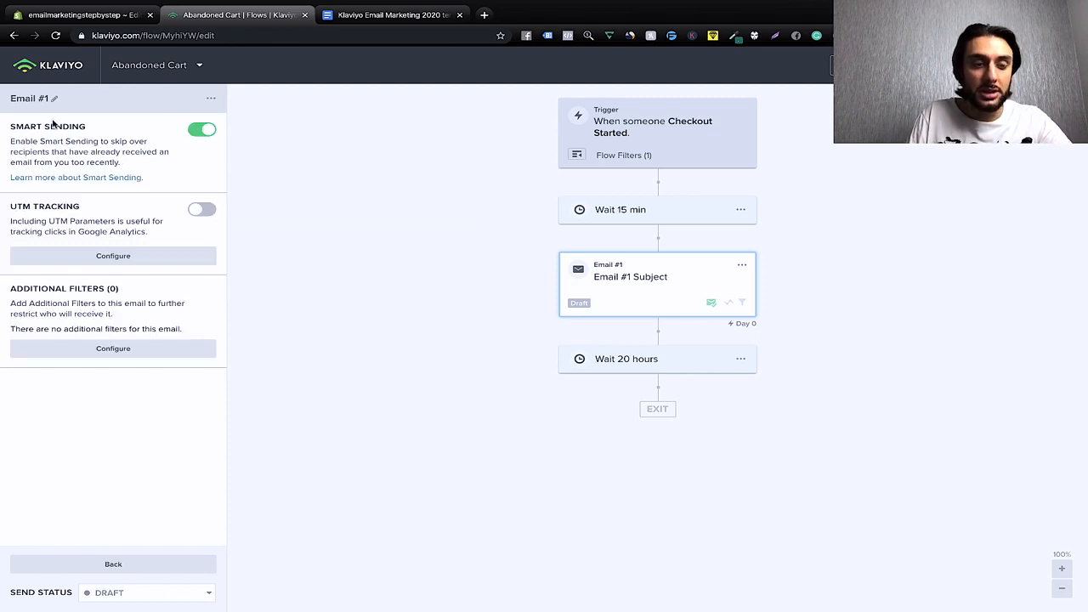
click(198, 128)
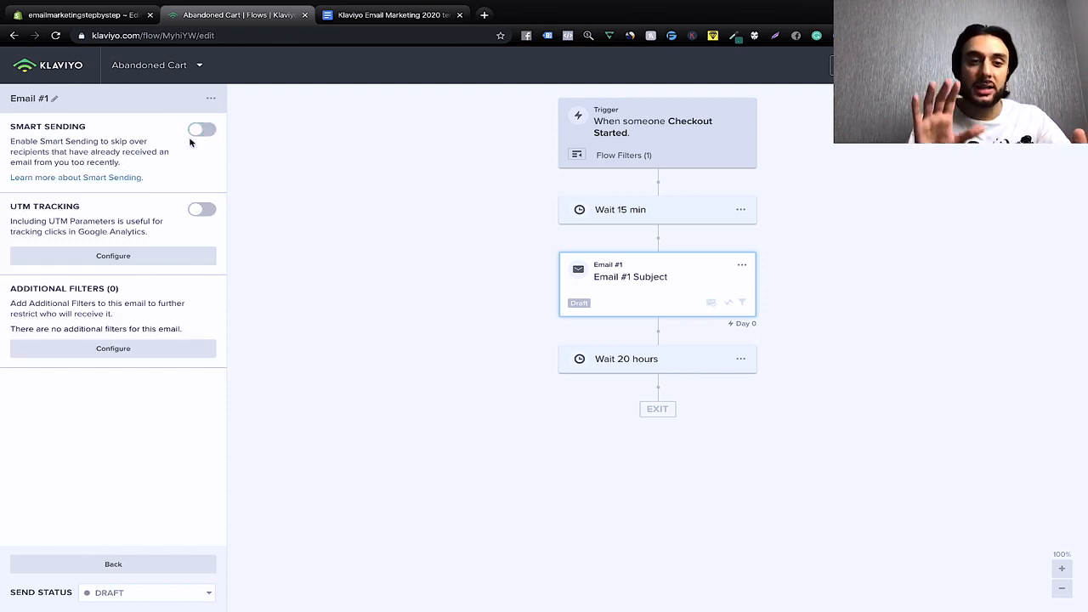
click(199, 210)
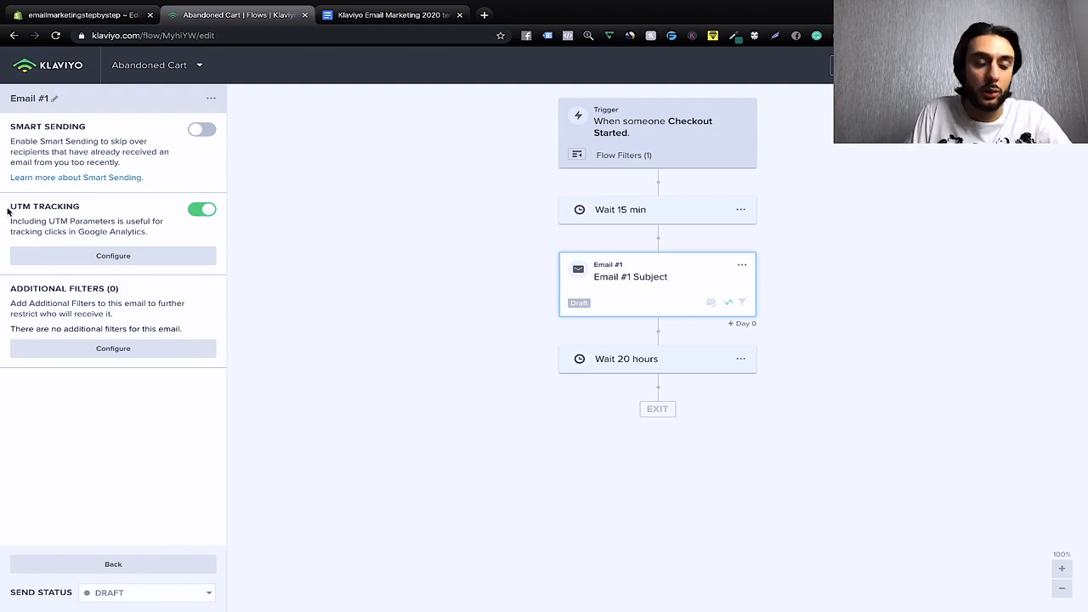
click(181, 563)
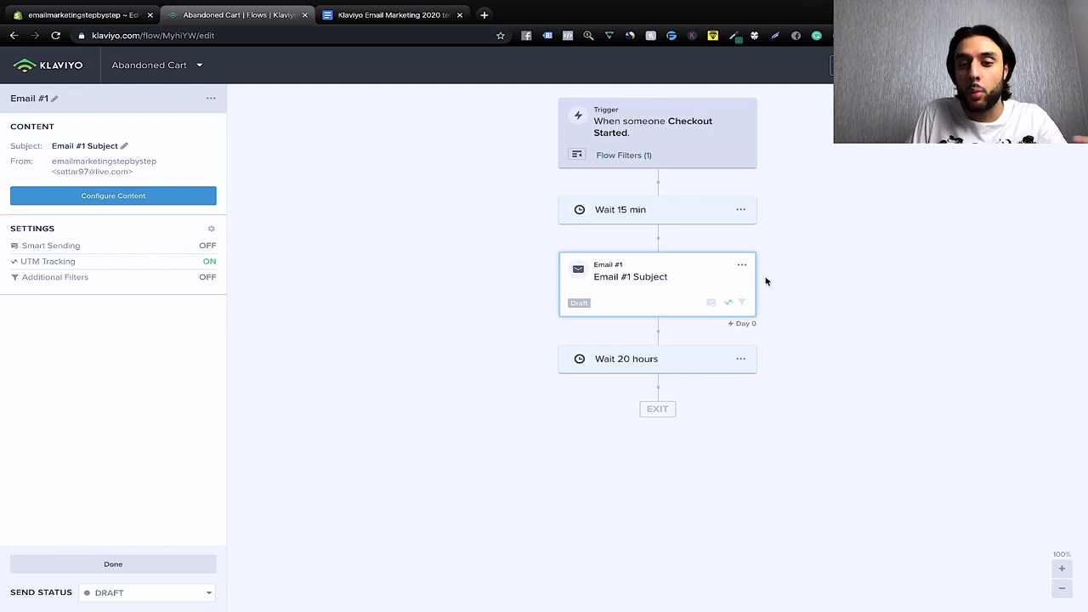
click(731, 272)
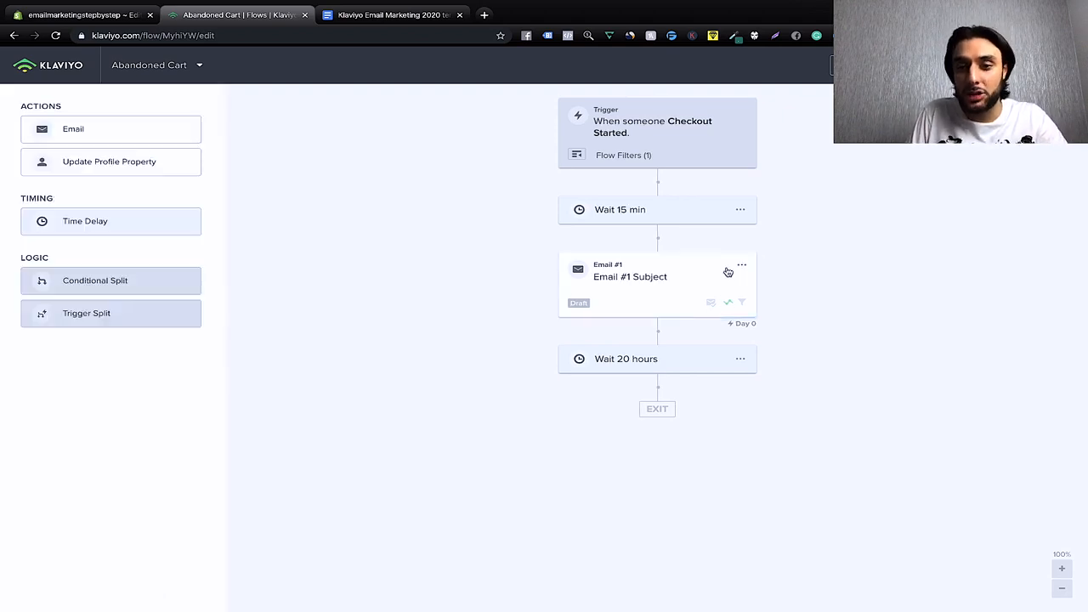
Step: Open the new email's content settings and fill in the sender as a first name followed by "@ Confident Wigs"
click(744, 269)
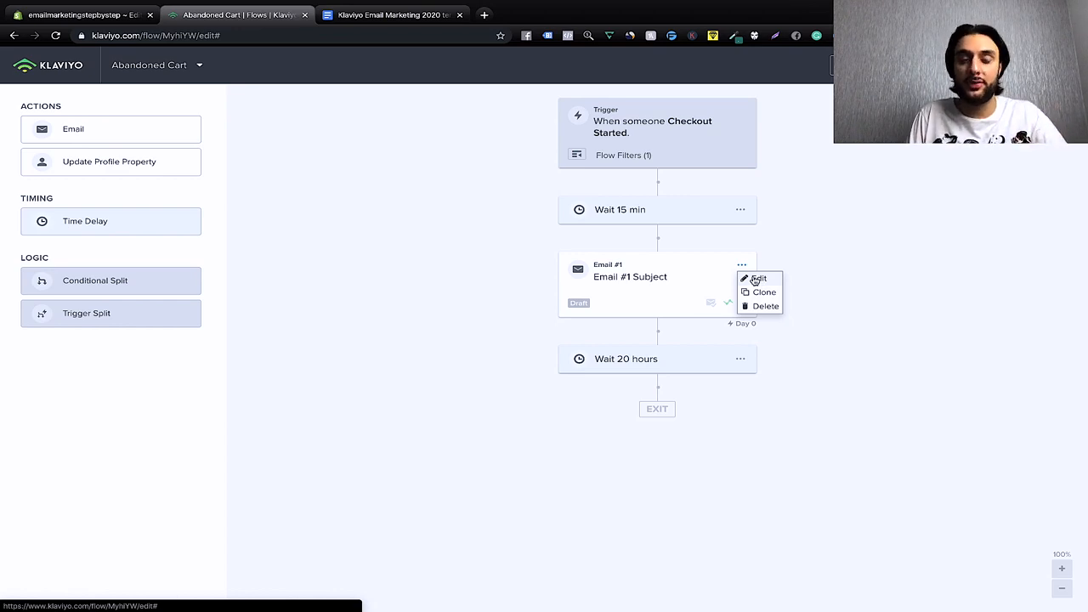
click(756, 279)
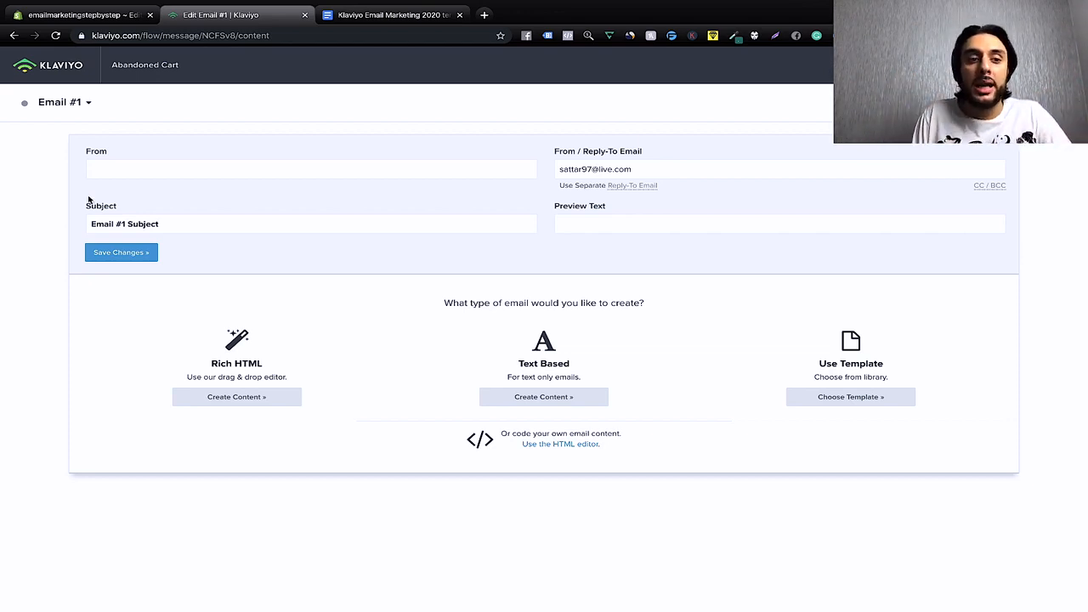
click(350, 21)
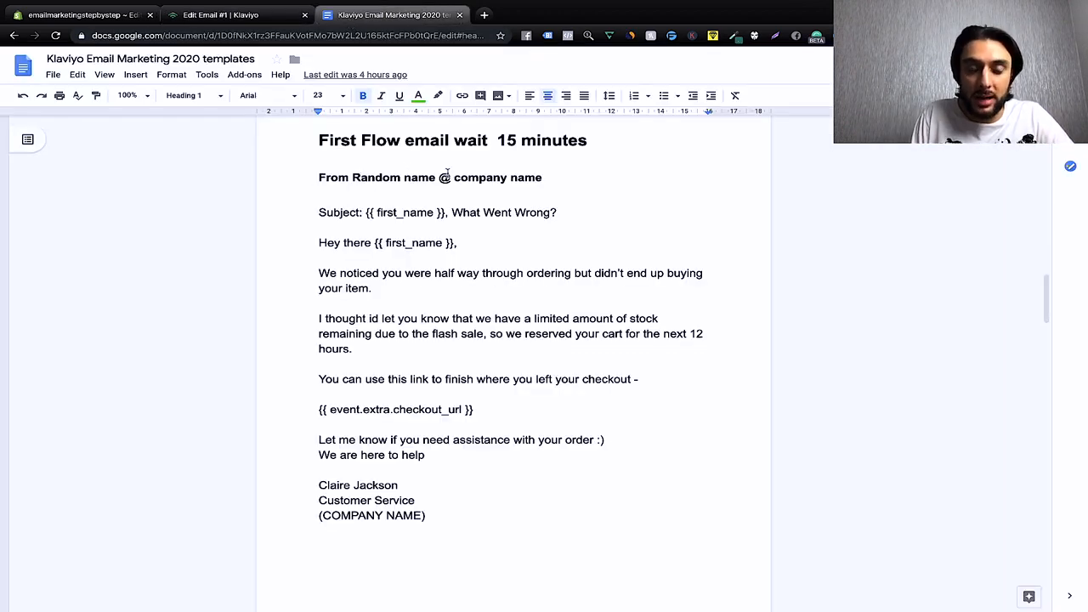
click(204, 15)
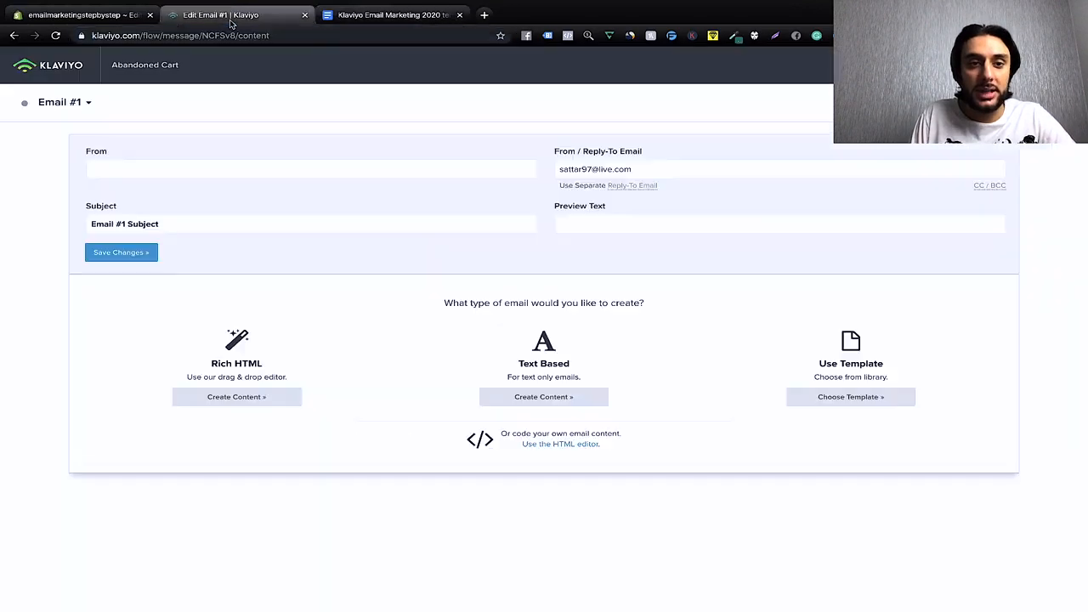
click(170, 170)
click(149, 188)
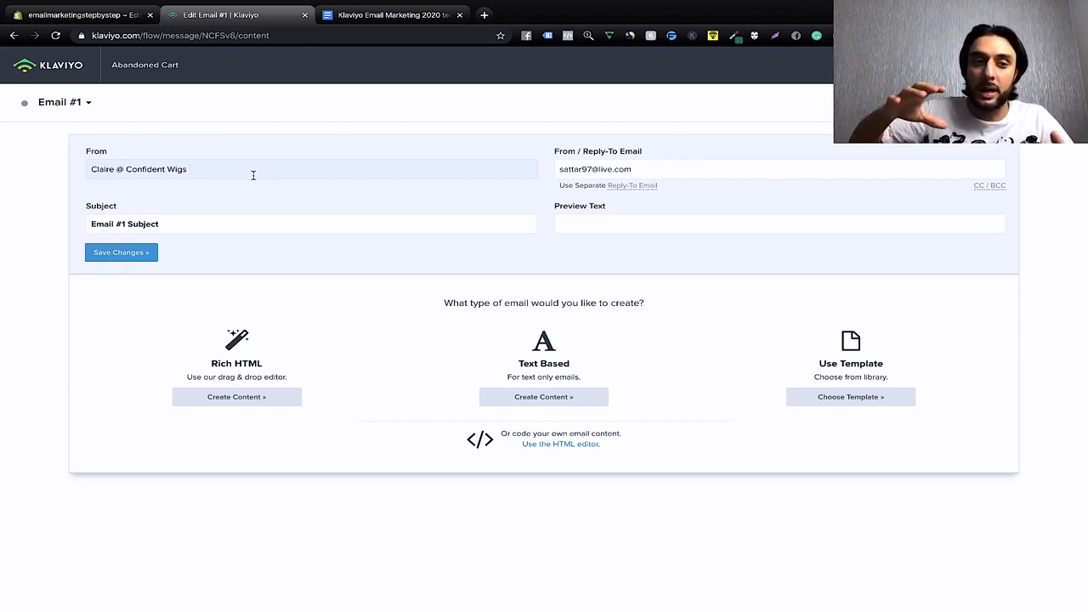
click(252, 174)
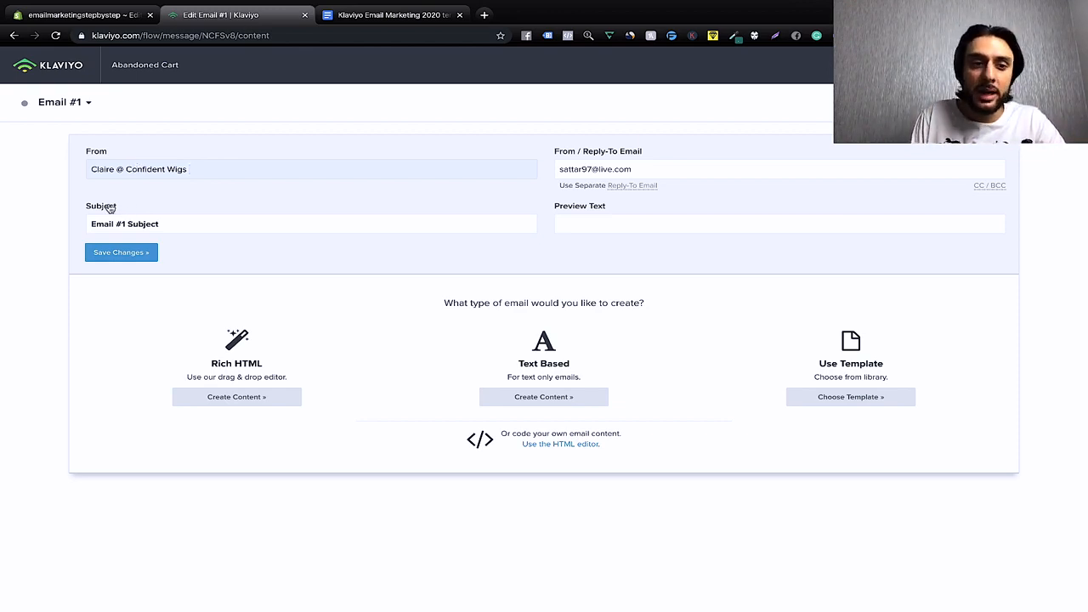
Step: Copy the subject "{{ first_name }}, What Went Wrong?" from the templates document into the email's subject in Klaviyo
click(367, 19)
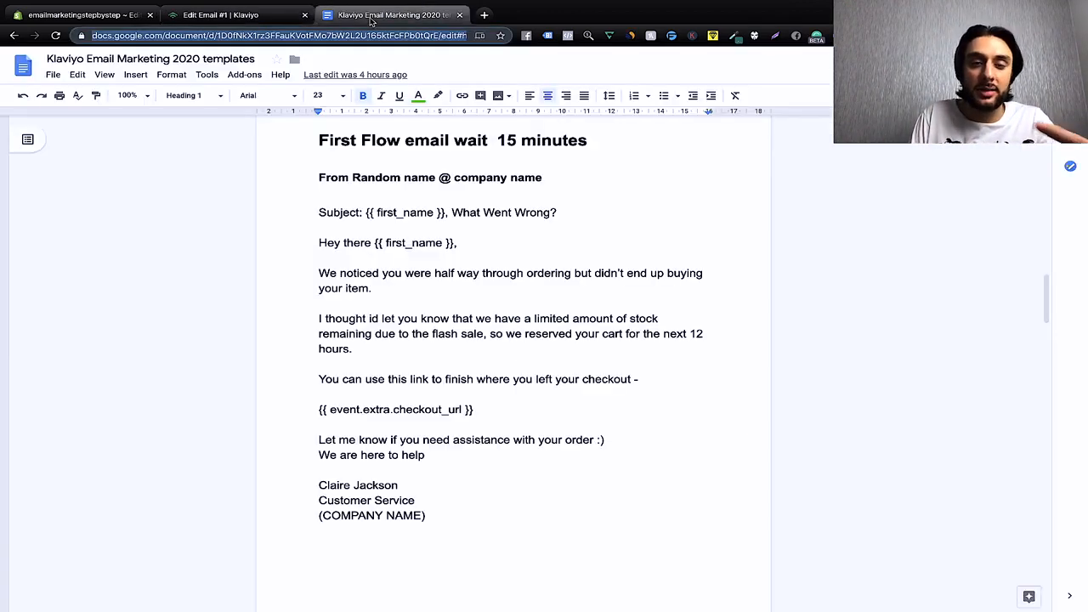
drag(364, 212, 565, 223)
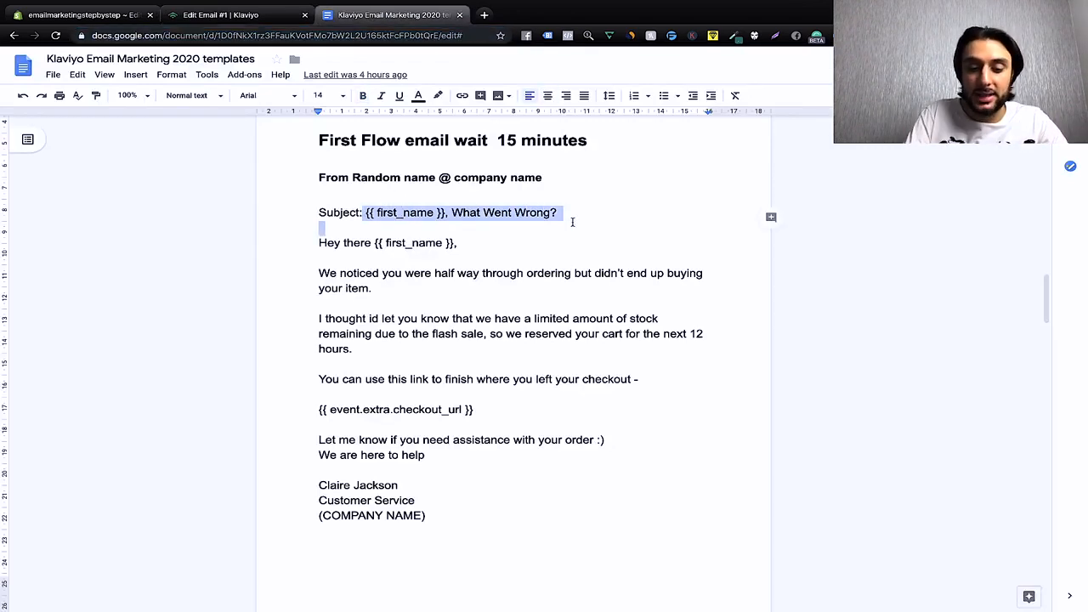
key(ctrl+shift+Tab)
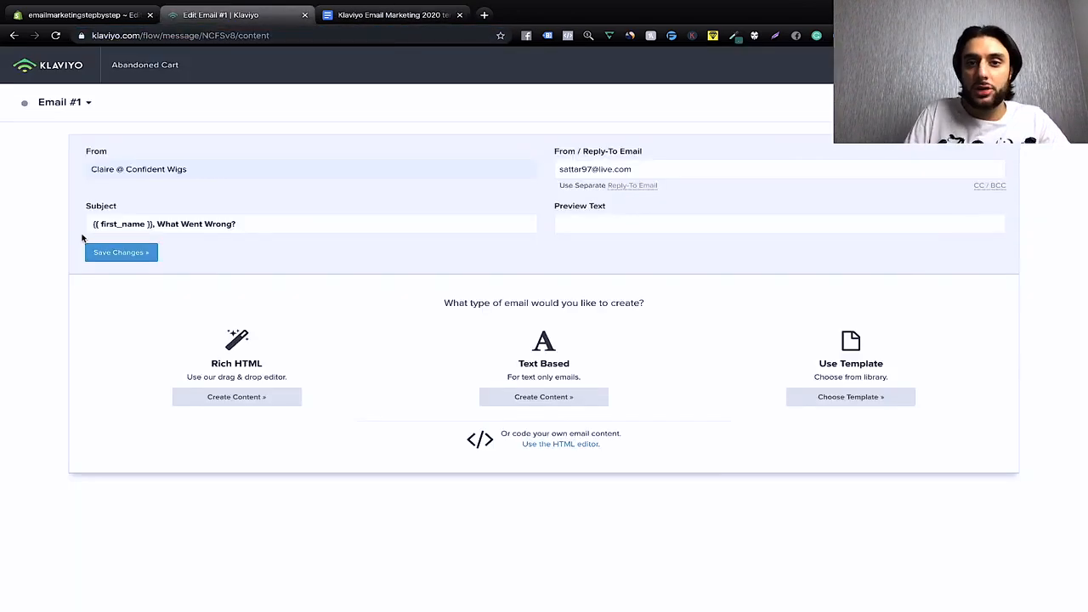
click(152, 225)
text(,)
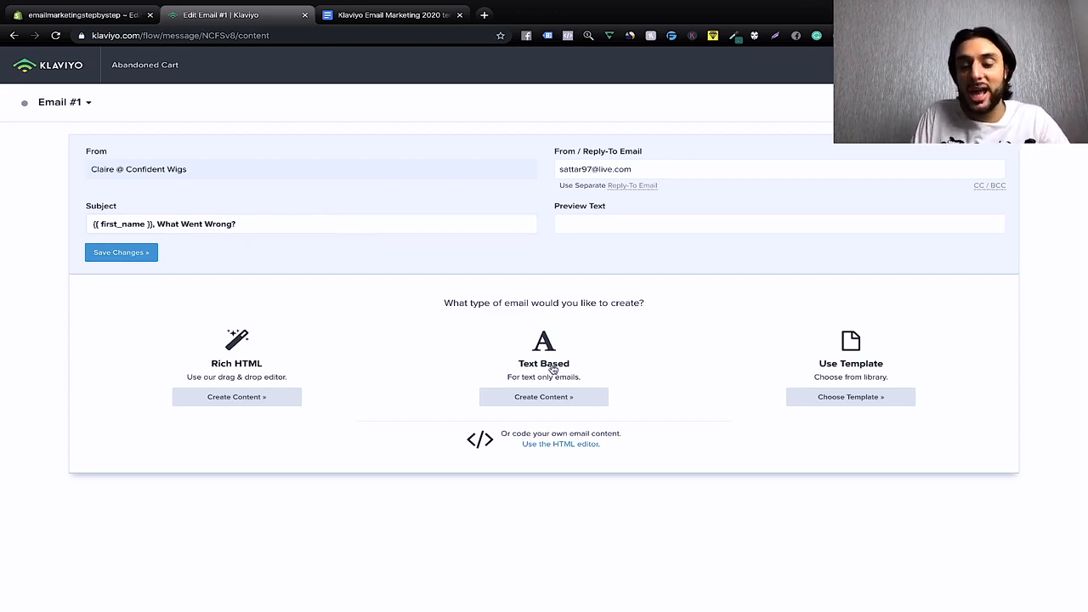
Step: Create text-based content for Email #1 and replace the default body with the abandoned-cart text copied from the templates document
click(544, 404)
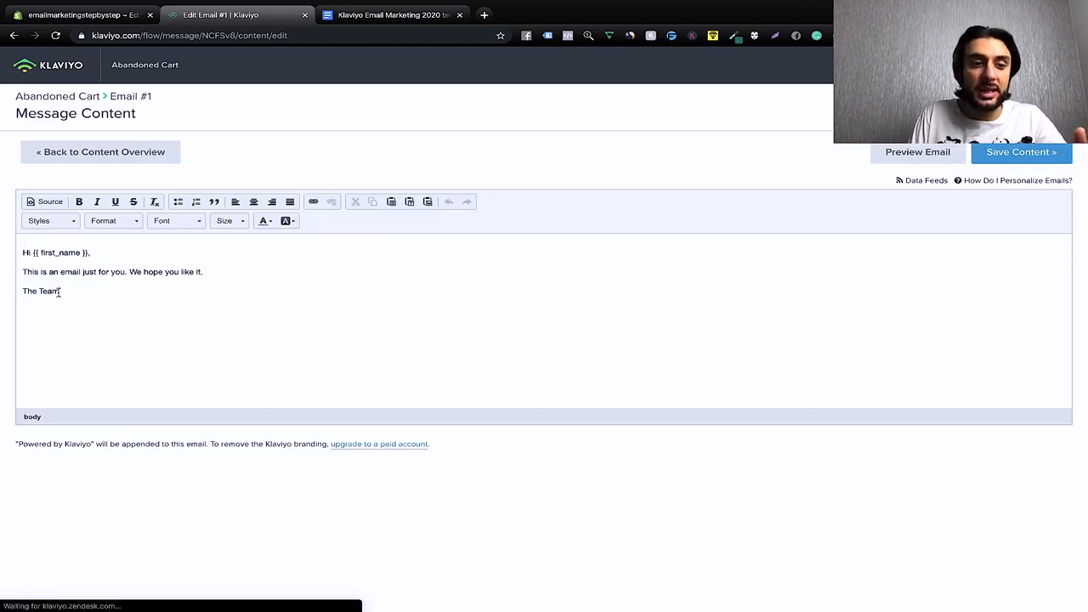
drag(76, 292, 8, 247)
key(BackSpace)
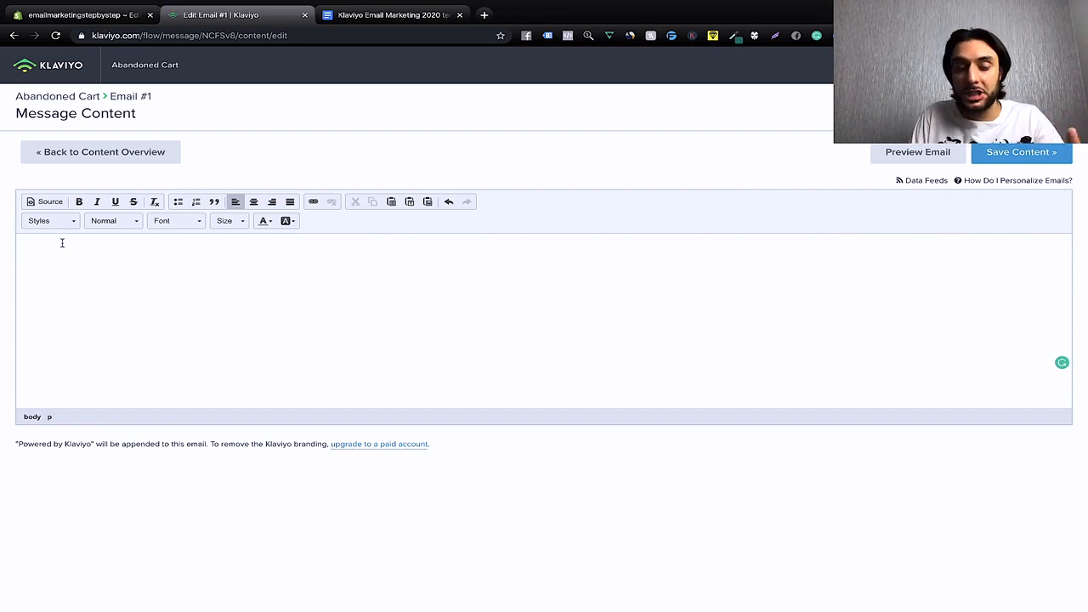
key(ctrl+v)
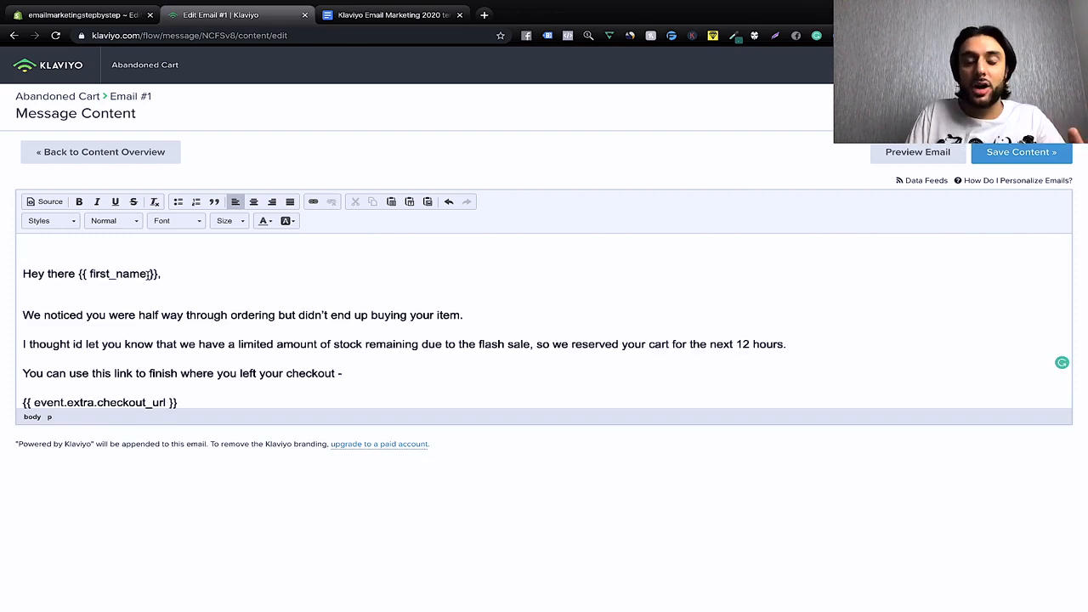
Step: Review the body of Email #1 from the greeting through the checkout link to the signature and its company name placeholder
scroll(148, 282, down, 5)
scroll(148, 284, up, 3)
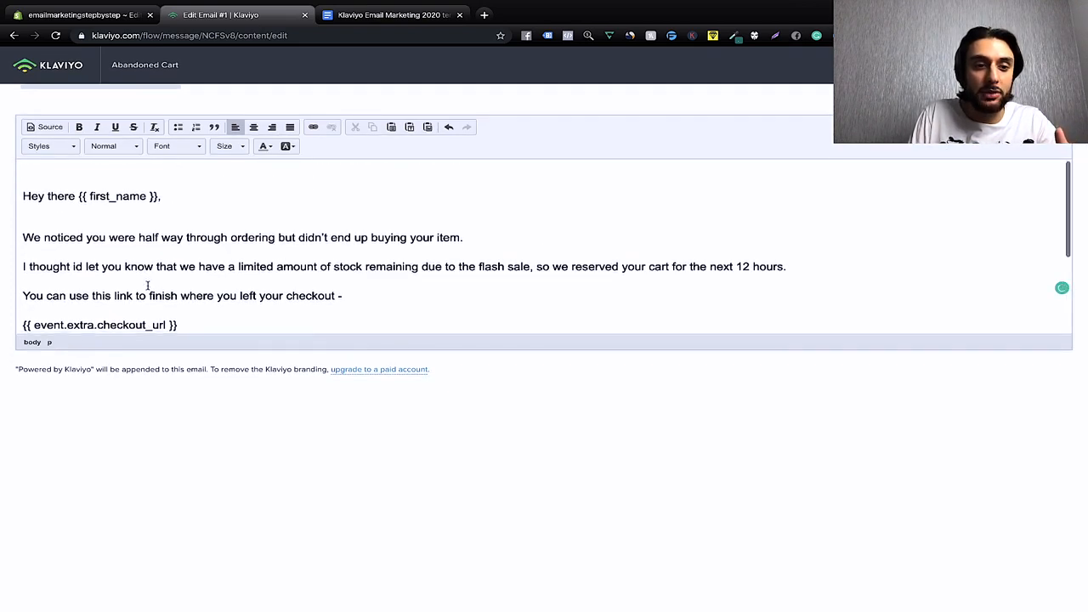
scroll(148, 287, down, 1)
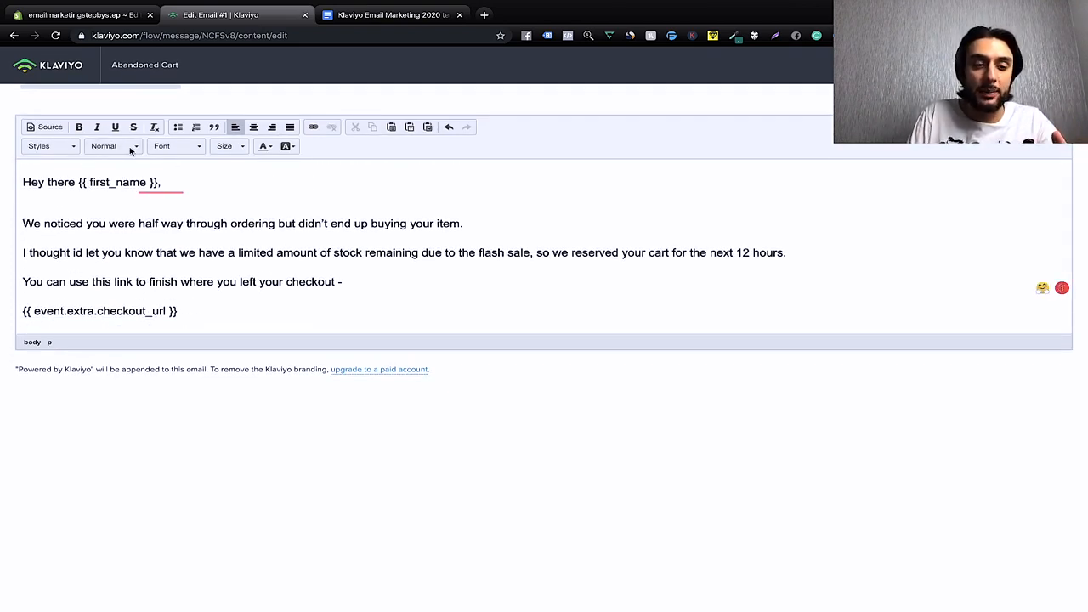
scroll(125, 179, down, 2)
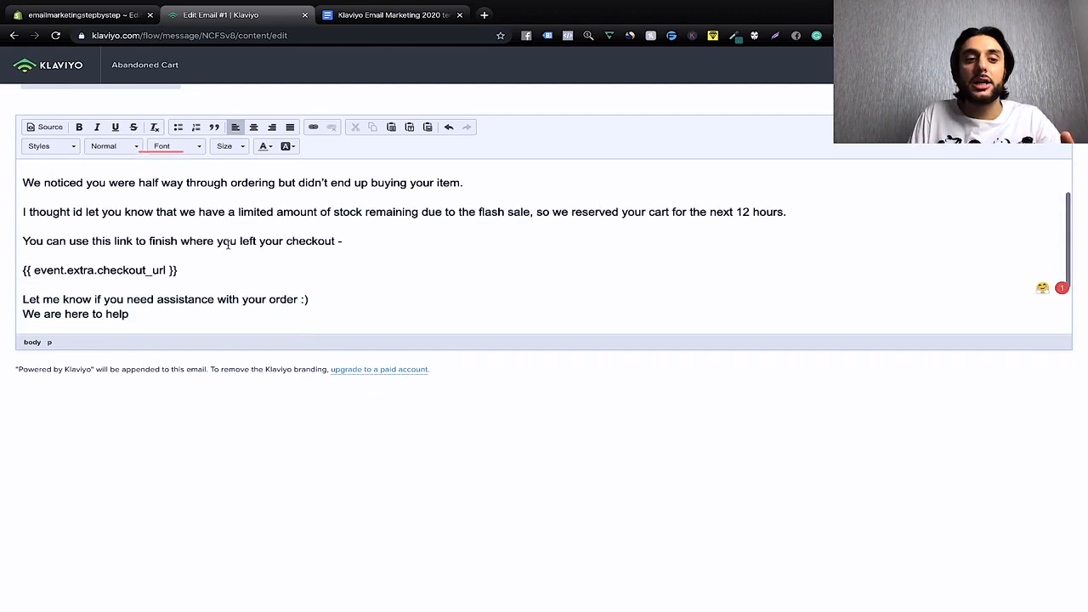
scroll(228, 245, down, 1)
scroll(228, 245, up, 1)
scroll(228, 245, down, 1)
scroll(227, 245, down, 1)
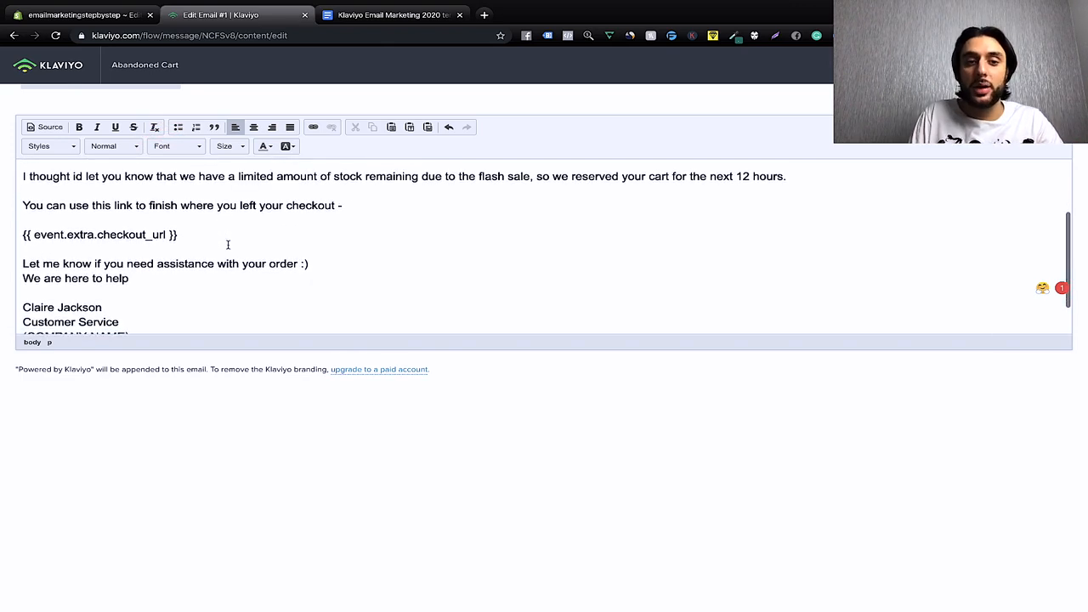
scroll(228, 245, down, 1)
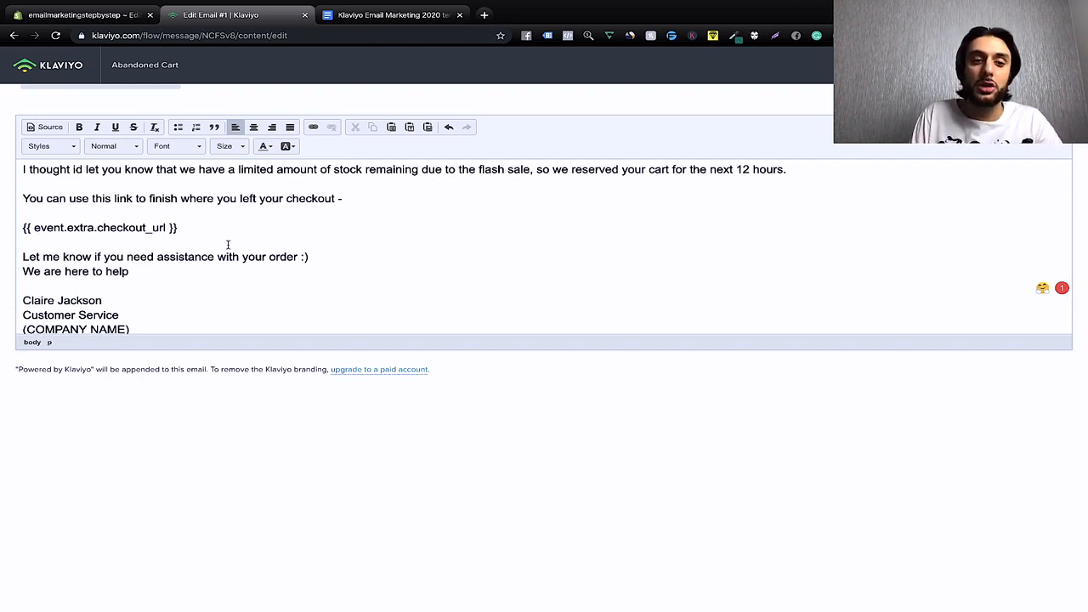
scroll(228, 245, down, 1)
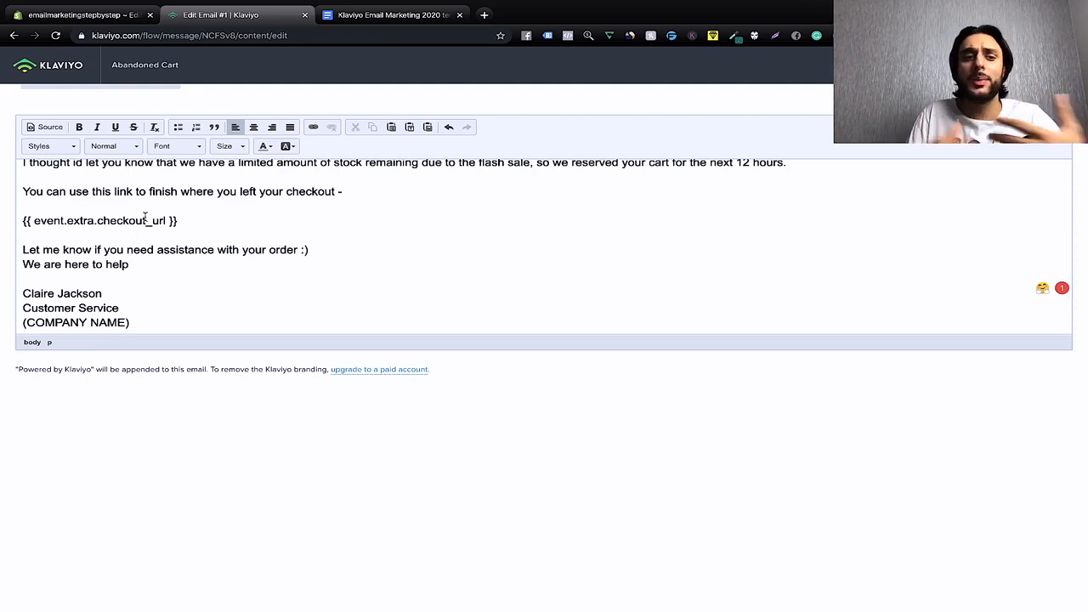
scroll(149, 247, down, 2)
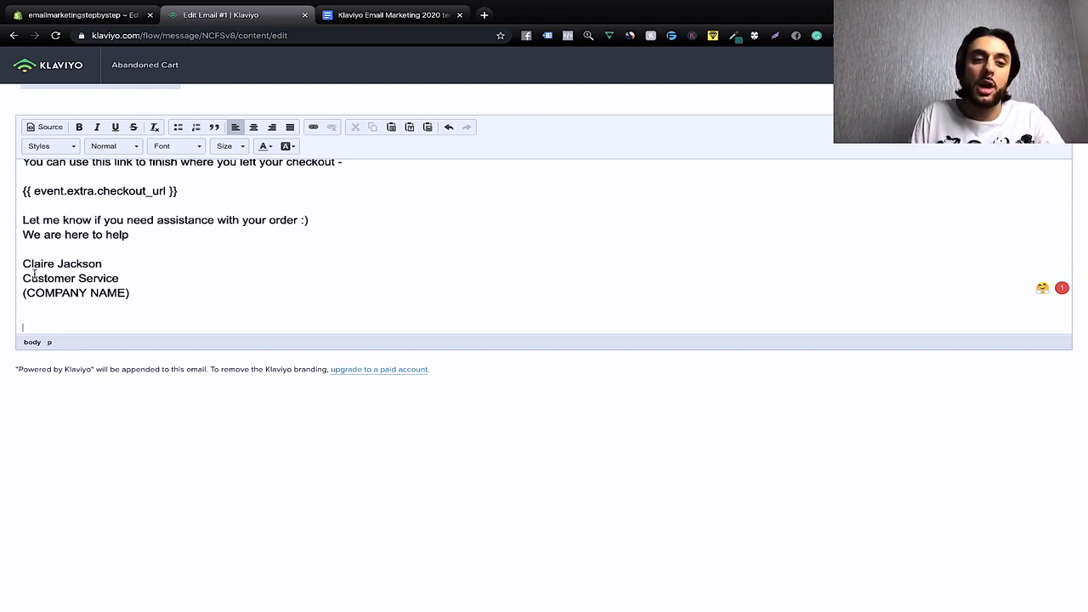
drag(27, 293, 125, 293)
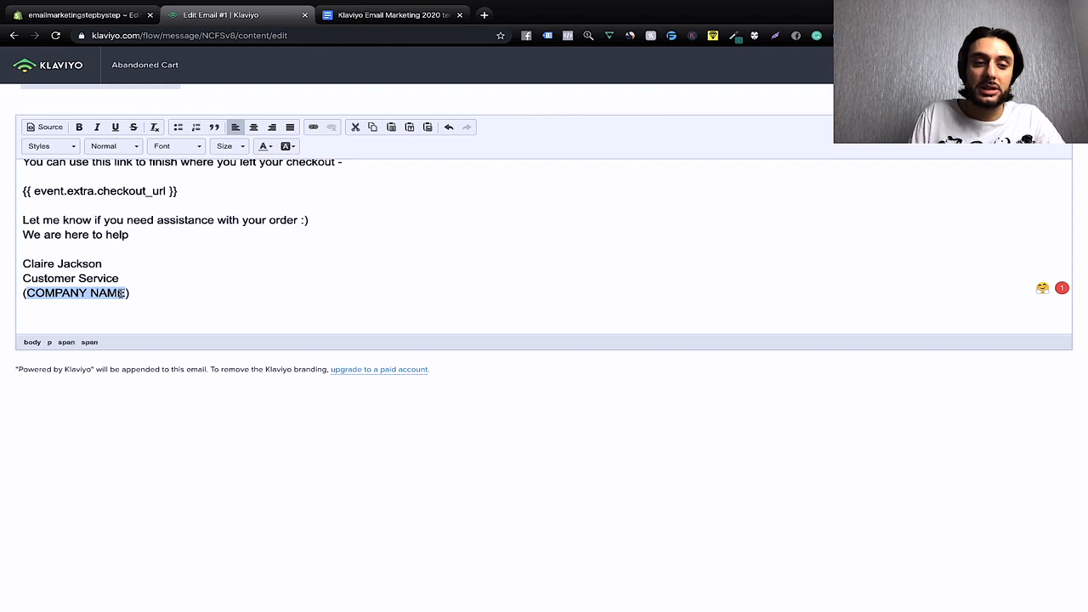
click(351, 254)
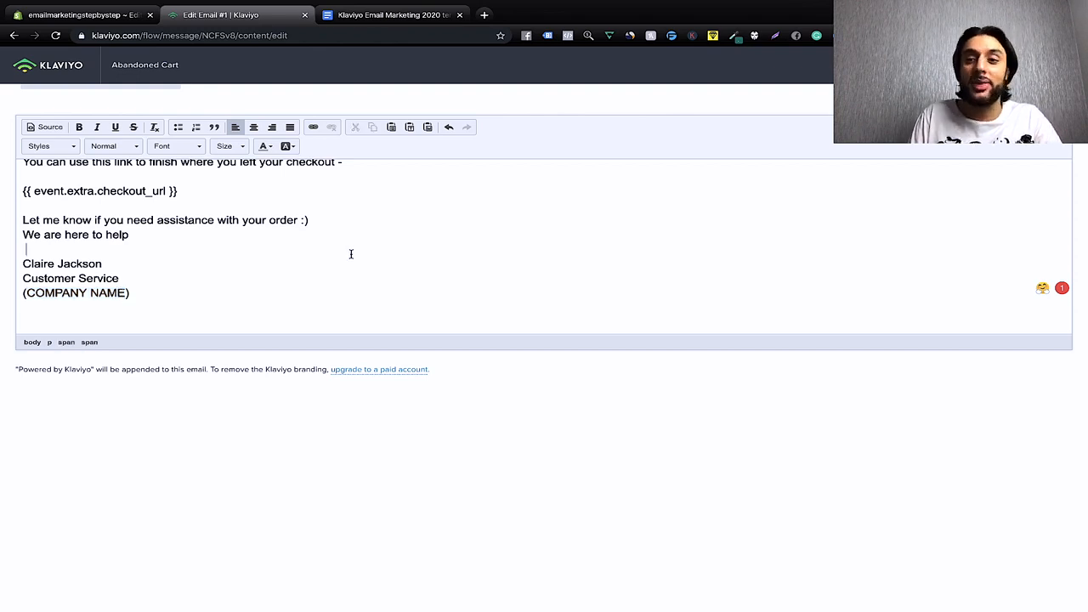
scroll(351, 254, up, 3)
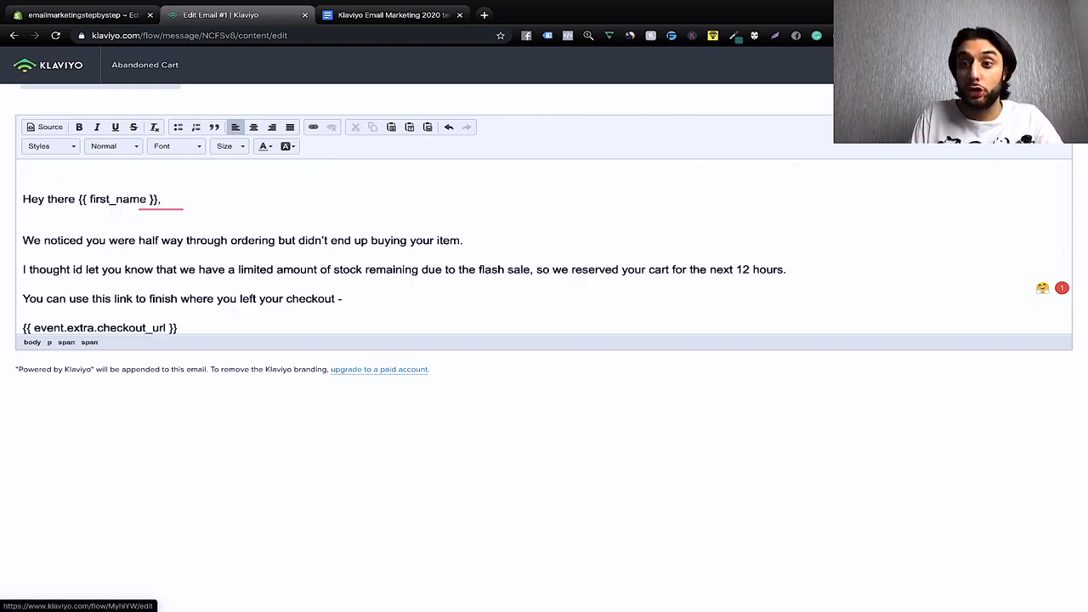
Step: Return to the Abandoned Cart flow, set the time delay after Email #1 to 4 hours and save it
click(985, 65)
click(656, 137)
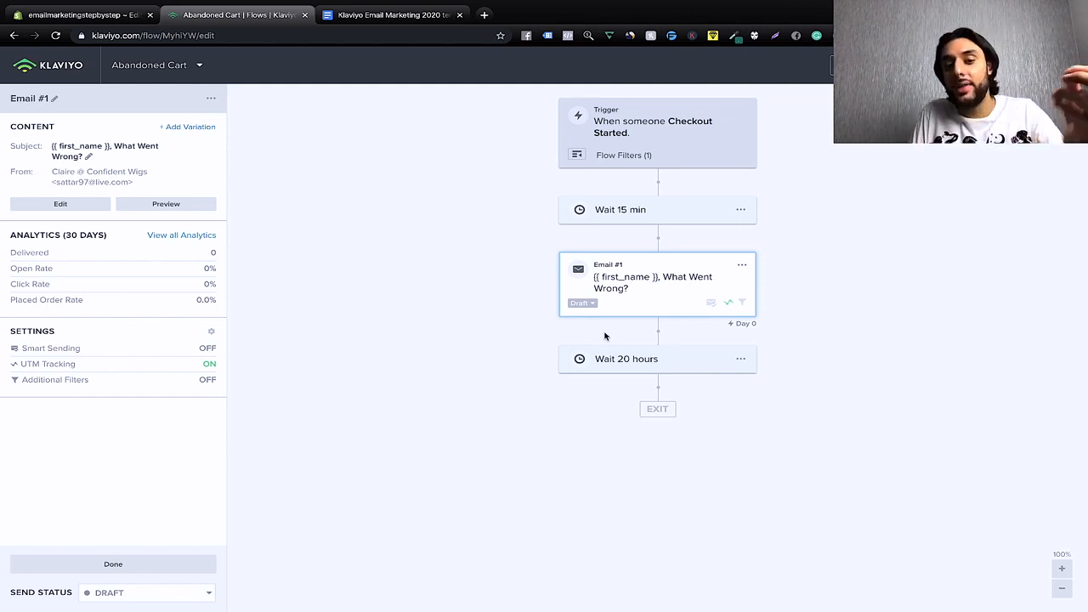
click(653, 372)
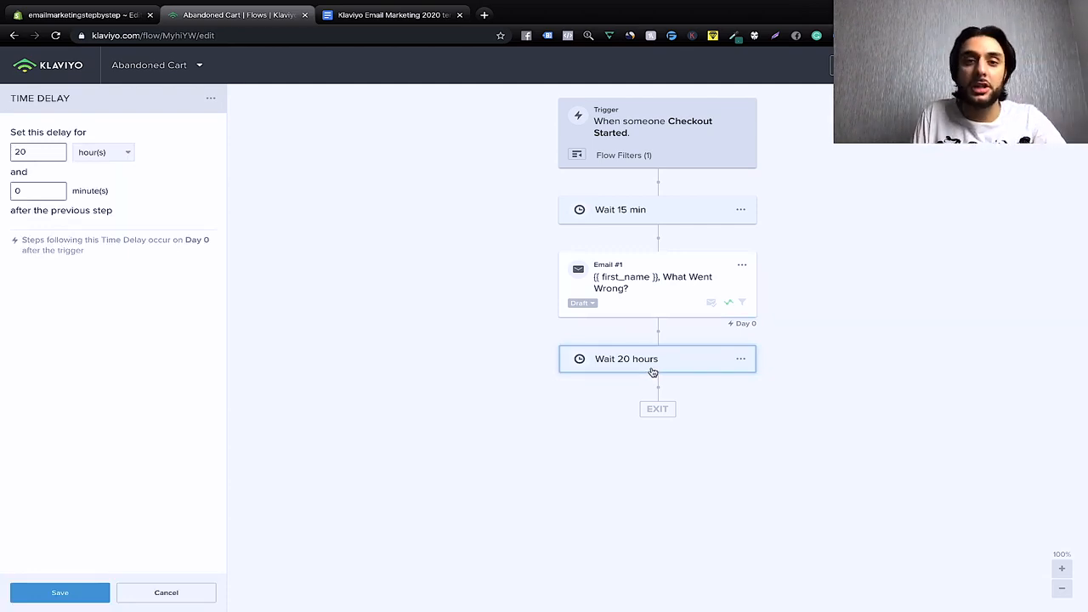
key(ctrl+Tab)
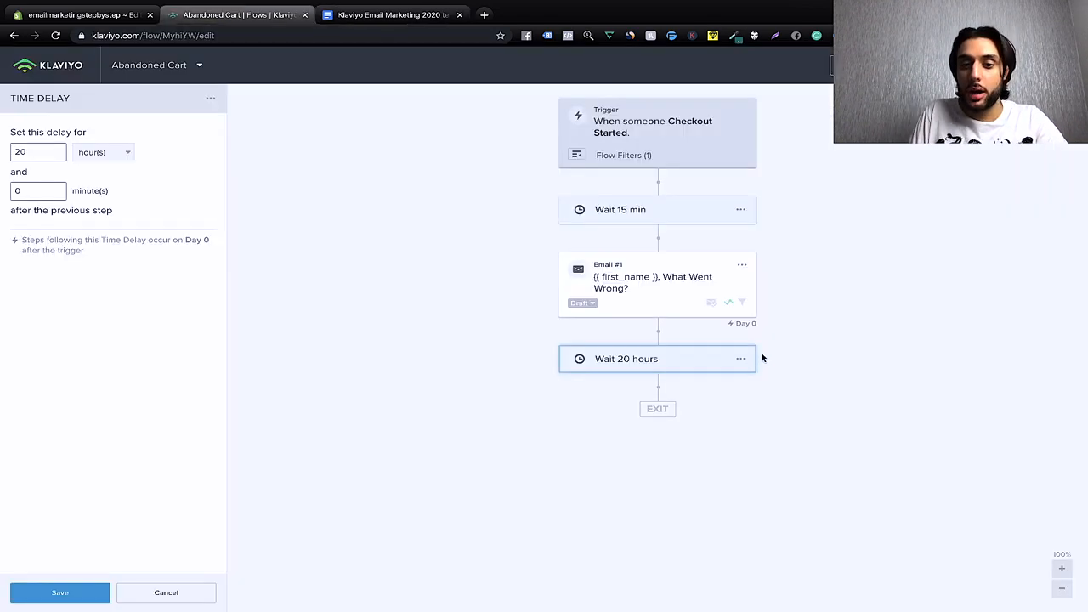
click(760, 357)
click(732, 366)
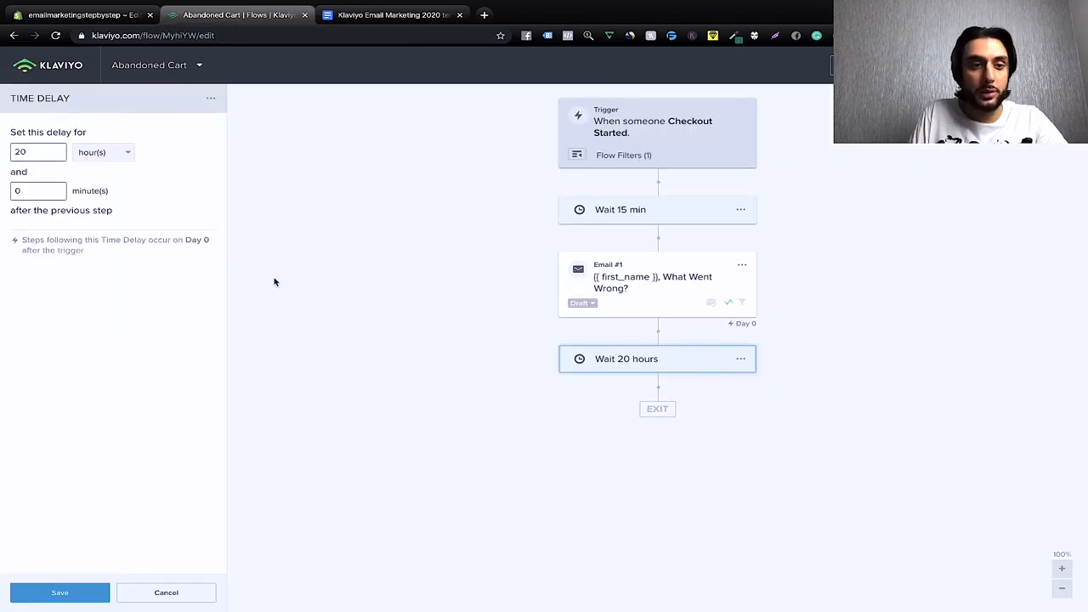
double_click(54, 146)
text(0)
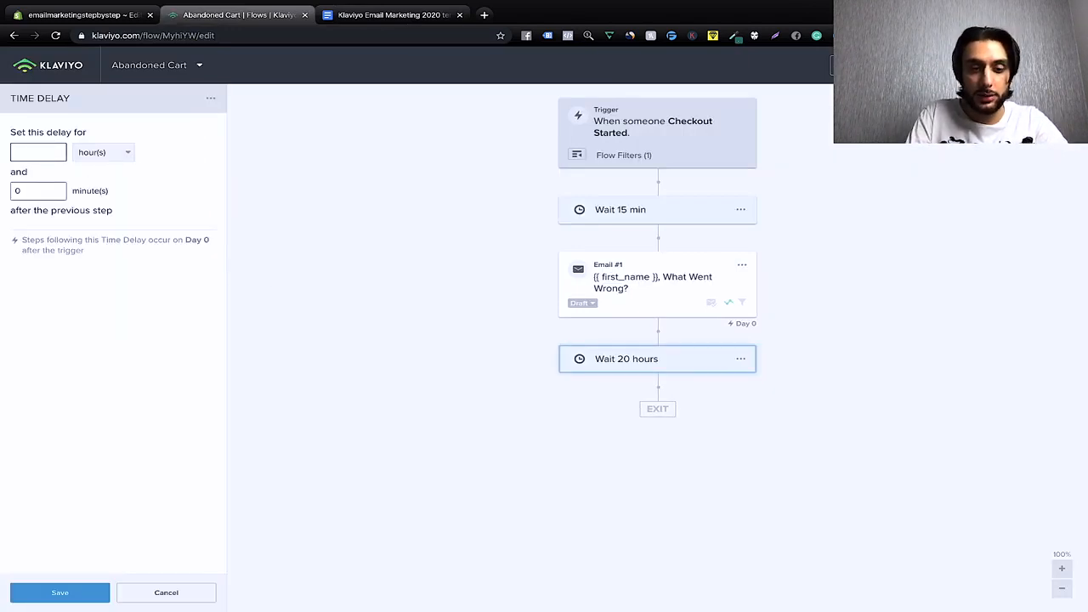
click(34, 595)
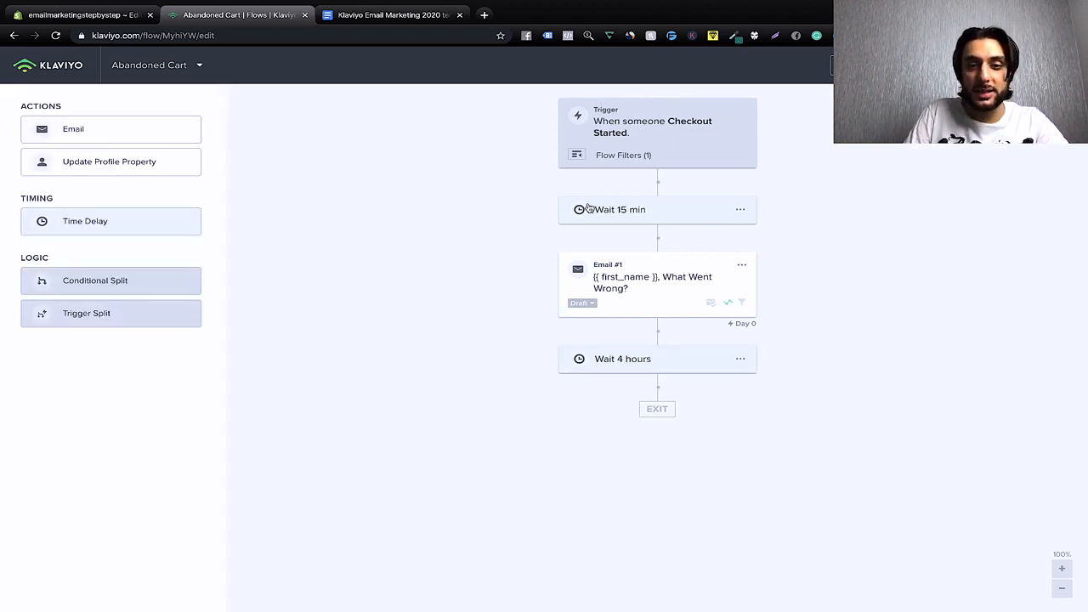
Step: Add a second email after the 4-hour delay, with Smart Sending turned off and UTM Tracking turned on
drag(149, 130, 661, 411)
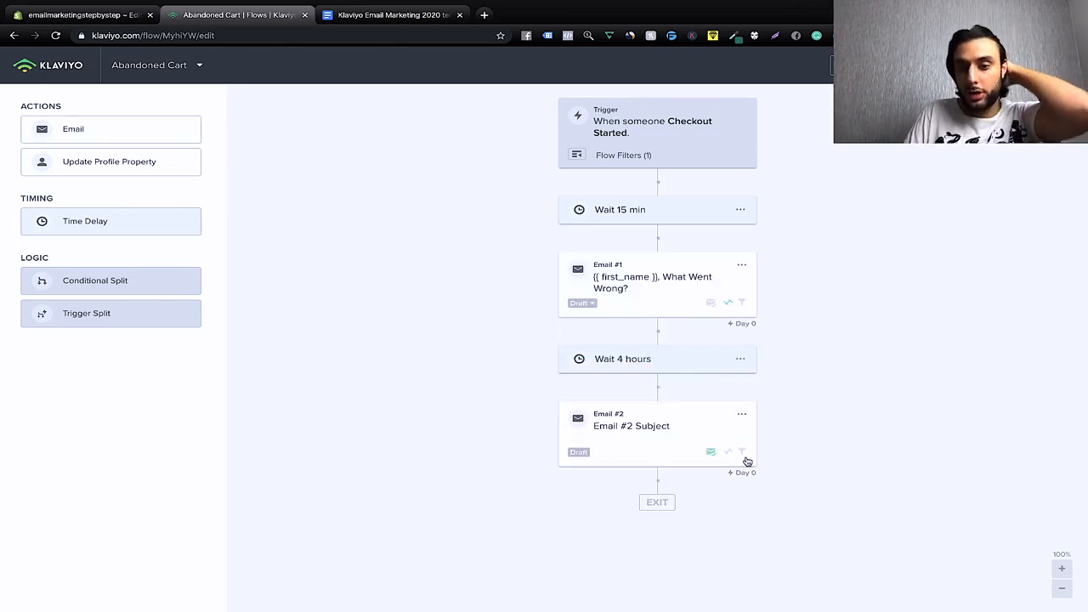
click(621, 447)
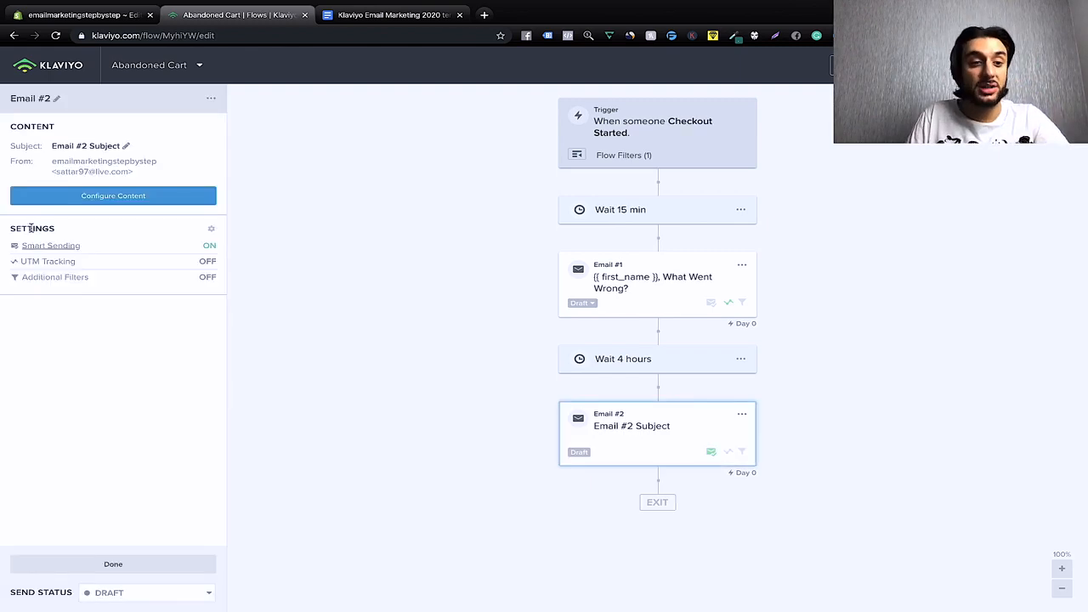
click(191, 253)
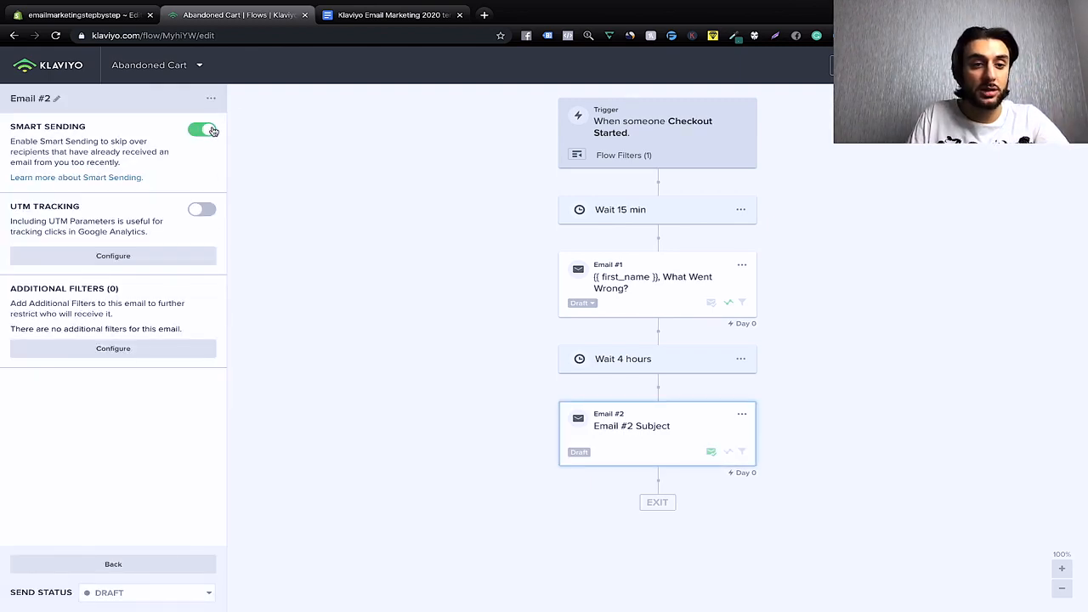
click(210, 129)
click(204, 213)
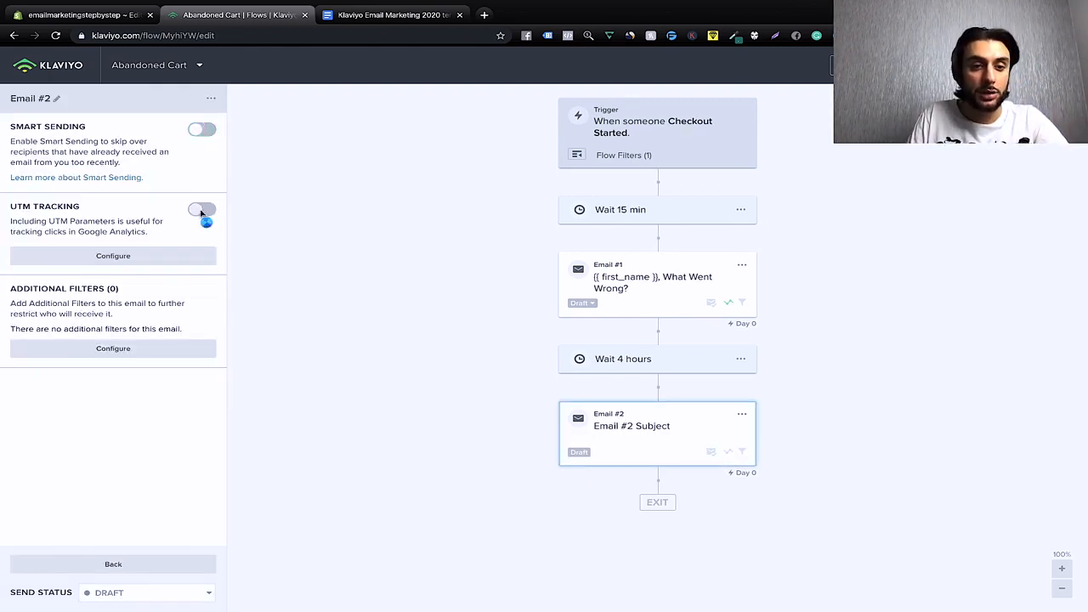
click(161, 565)
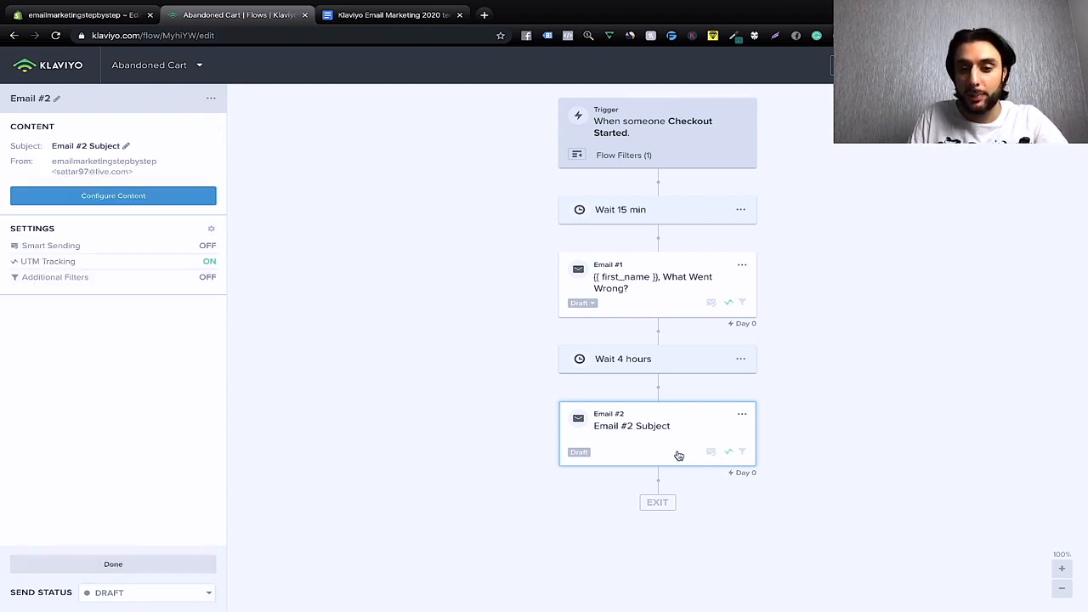
Step: Open Email #2's content settings and replace the sender with a first name followed by "@ Confident Wigs"
click(741, 415)
click(754, 427)
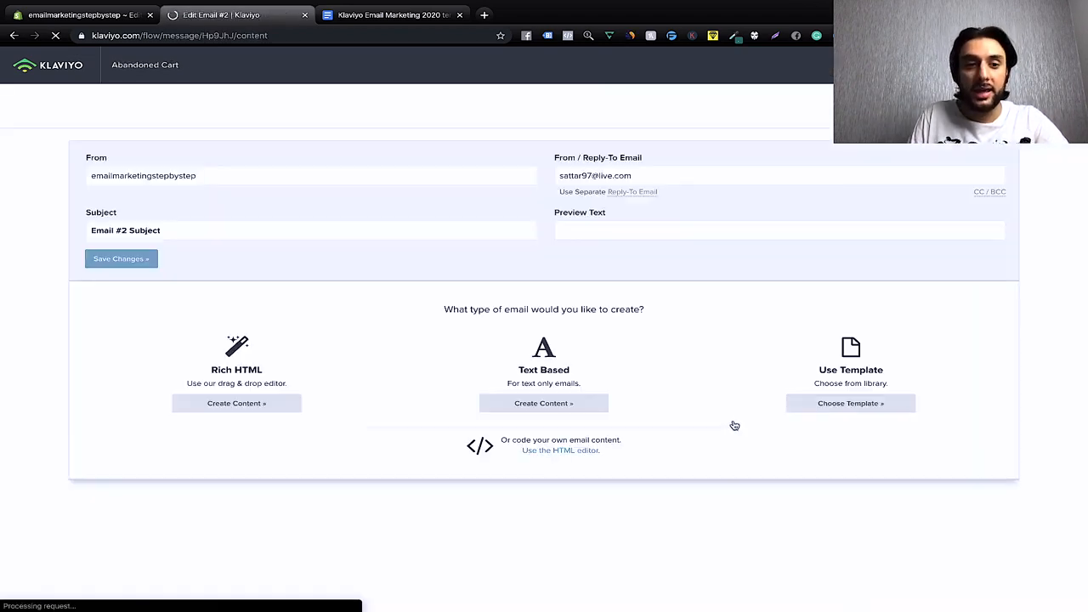
click(218, 165)
key(BackSpace)
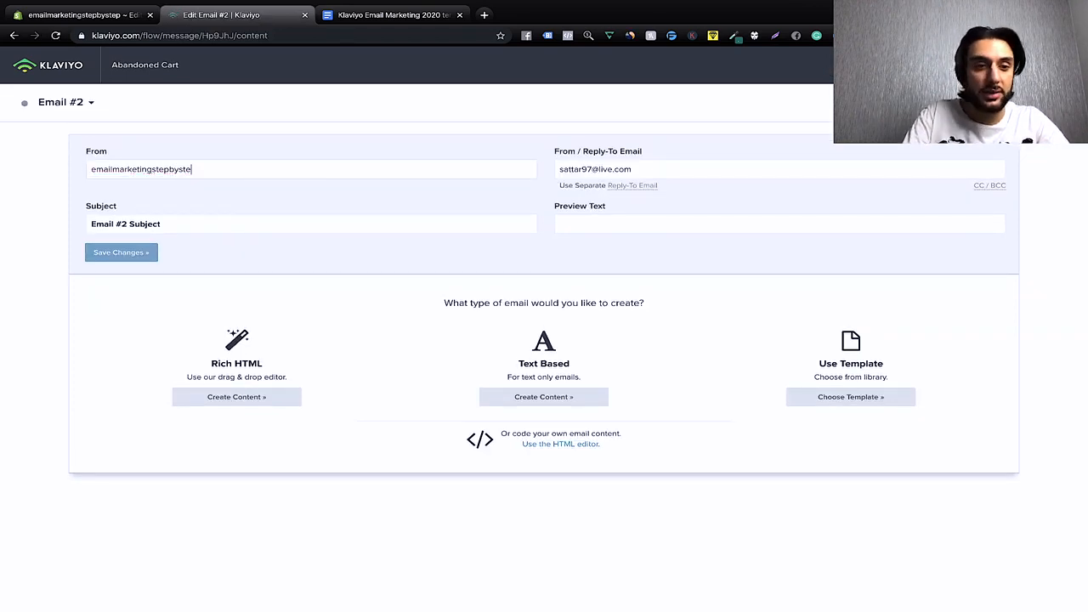
key(BackSpace)
key(BackSpace)
key(BackSpace)
key(BackSpace)
key(BackSpace)
key(BackSpace)
key(BackSpace)
key(BackSpace)
key(BackSpace)
key(BackSpace)
key(BackSpace)
key(BackSpace)
key(BackSpace)
key(BackSpace)
key(BackSpace)
key(BackSpace)
key(BackSpace)
key(BackSpace)
key(BackSpace)
key(BackSpace)
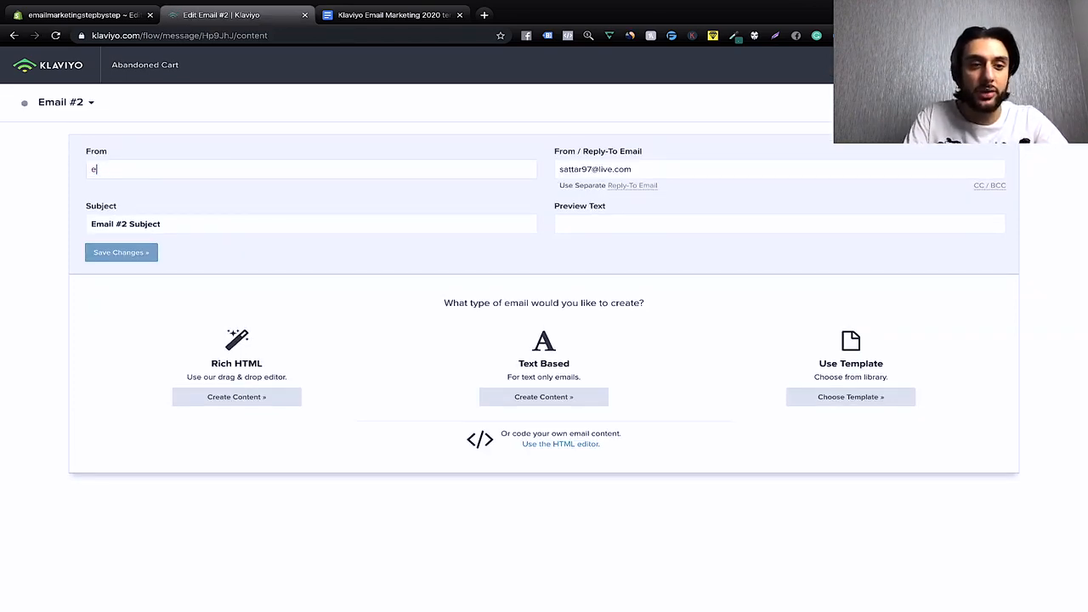
click(213, 168)
click(140, 202)
Step: Replace Email #2's subject with "[Lucky Day] One Off Coupon - 20% OFF!" and save the changes
drag(190, 223, 104, 222)
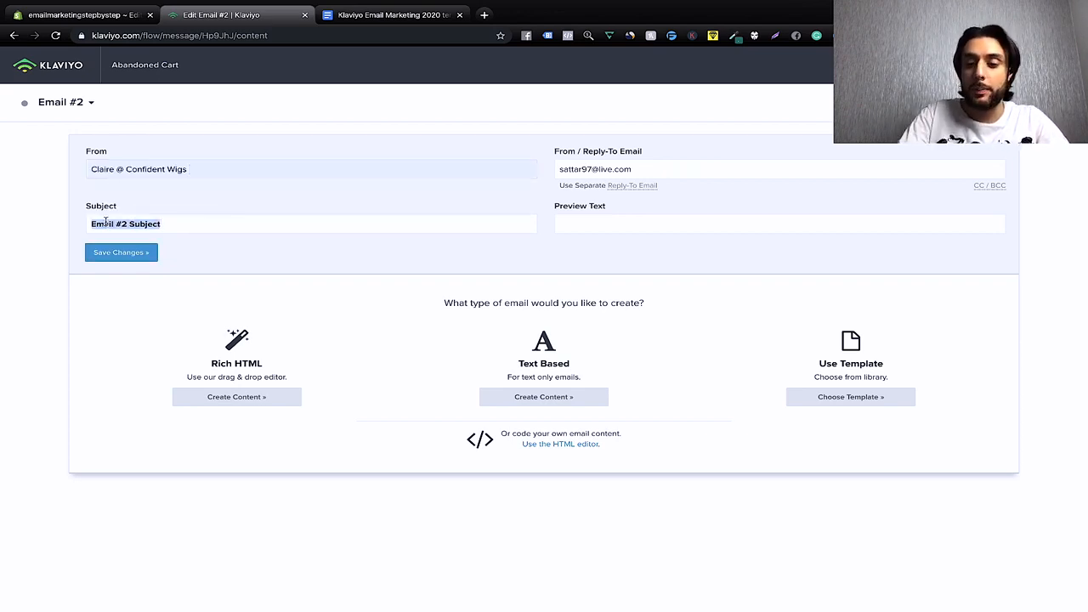
key(BackSpace)
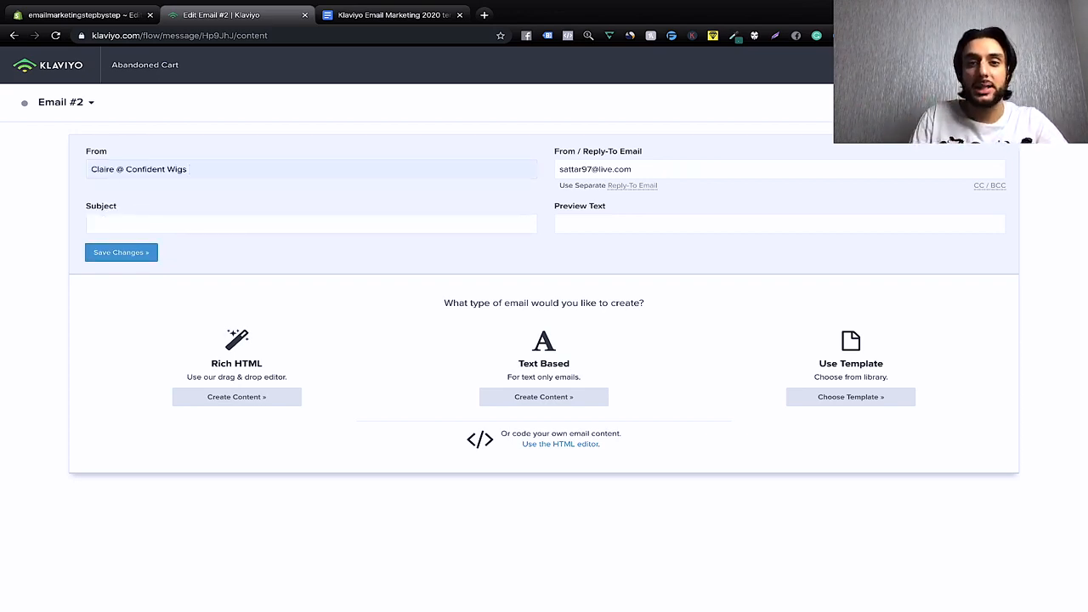
text([Lucky Day] One Off Coupon - 20% OFF!)
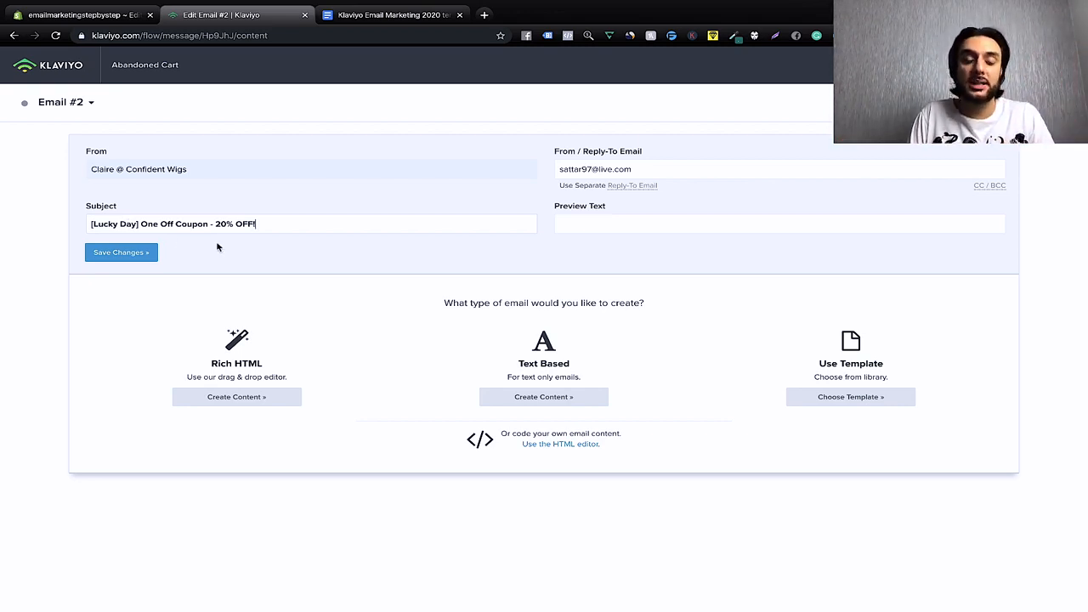
click(105, 255)
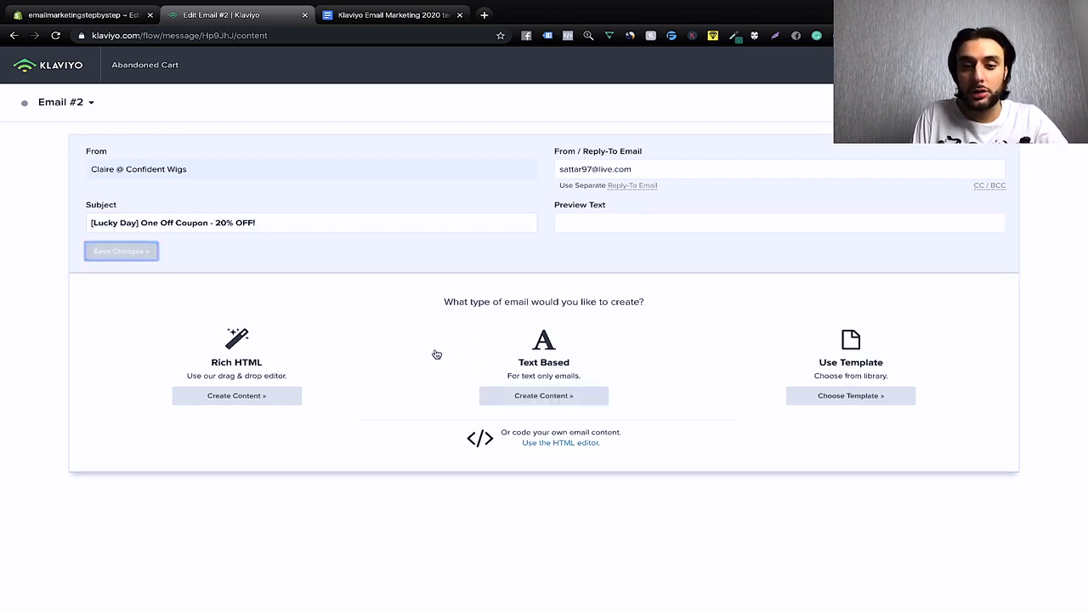
Step: Create text-based content for Email #2 using the 20% coupon template with the 'abandon' coupon code tag, and review the body text
click(557, 402)
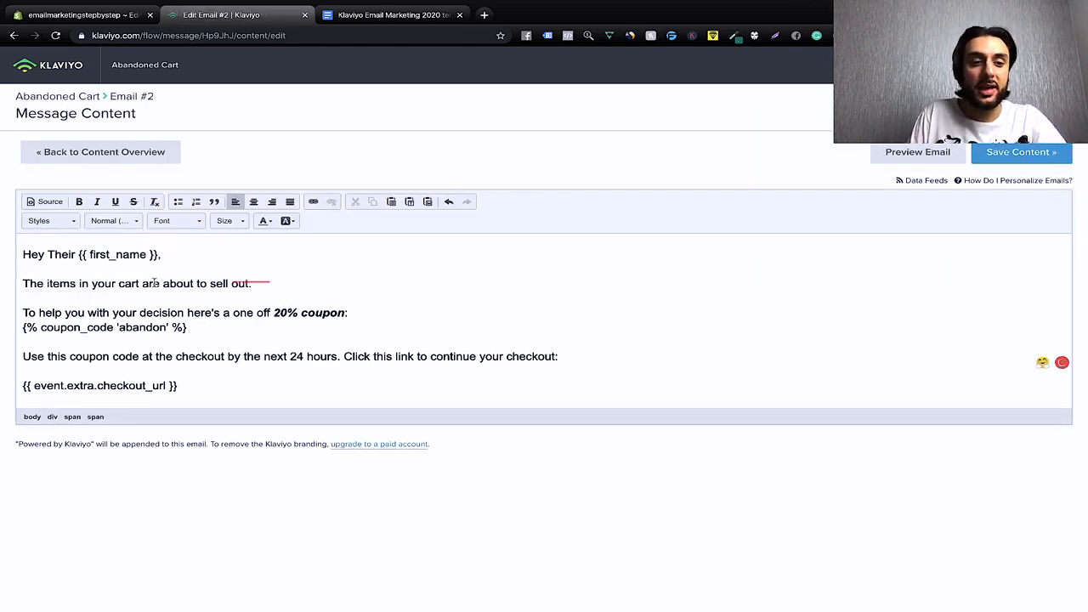
scroll(156, 287, down, 2)
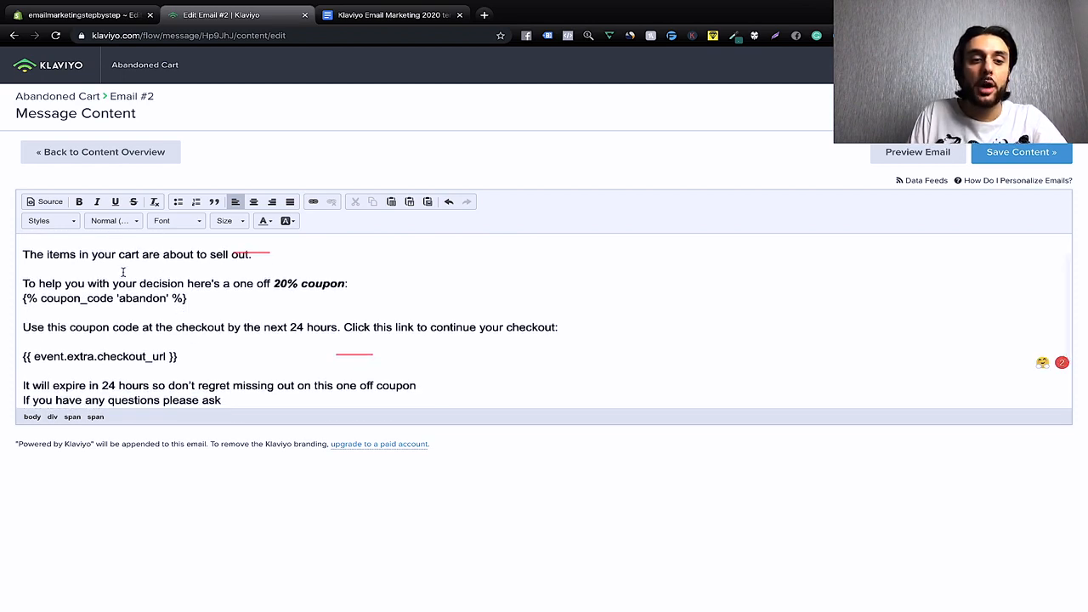
scroll(127, 255, down, 2)
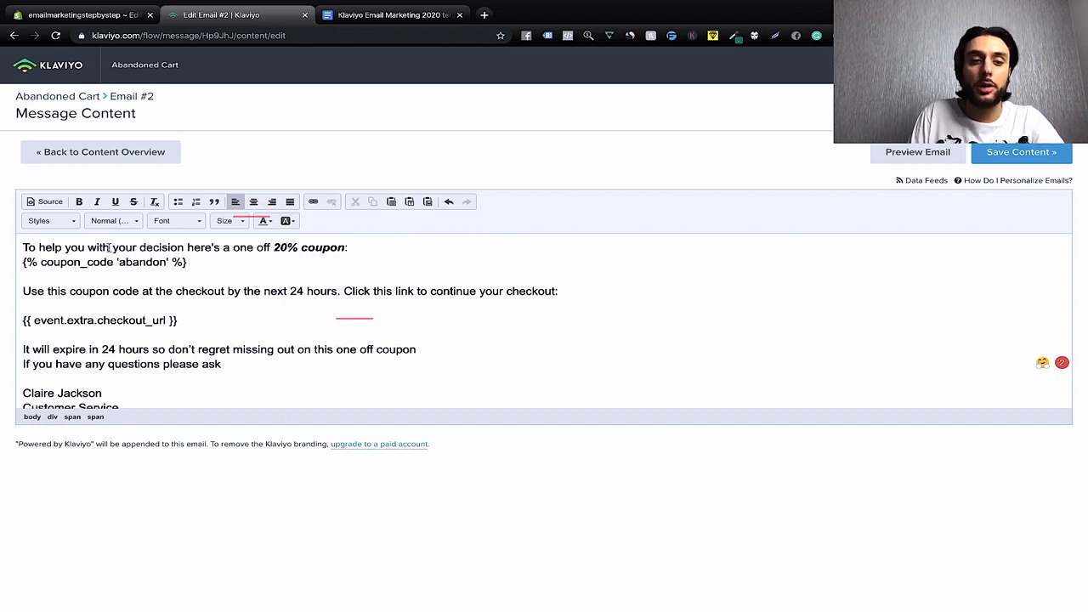
click(234, 263)
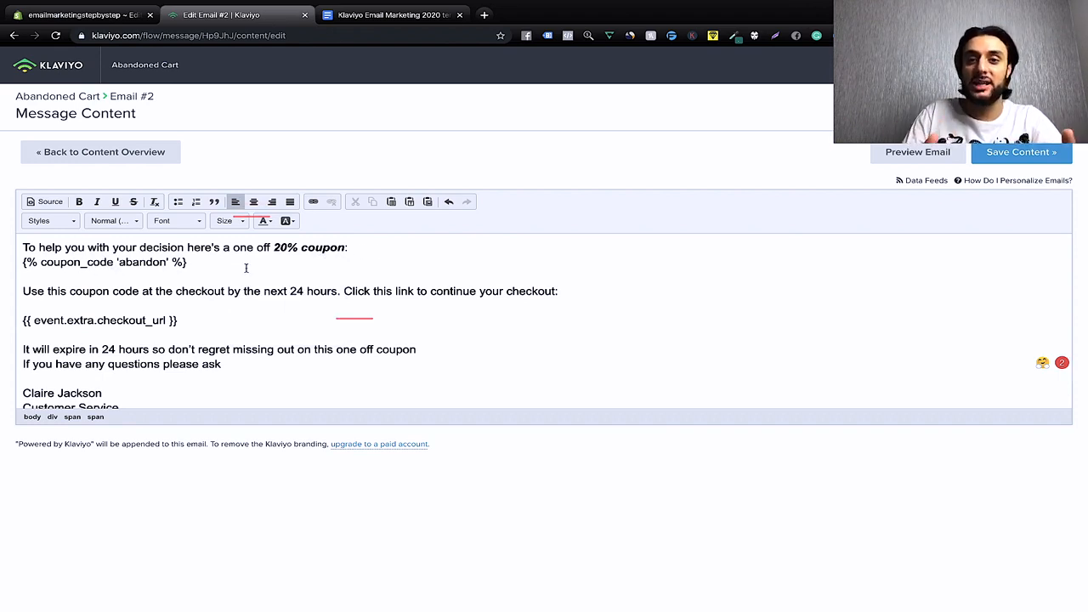
Step: Review Email #2's message text from the 20% coupon down to the company name placeholder, and save the content
scroll(246, 267, down, 1)
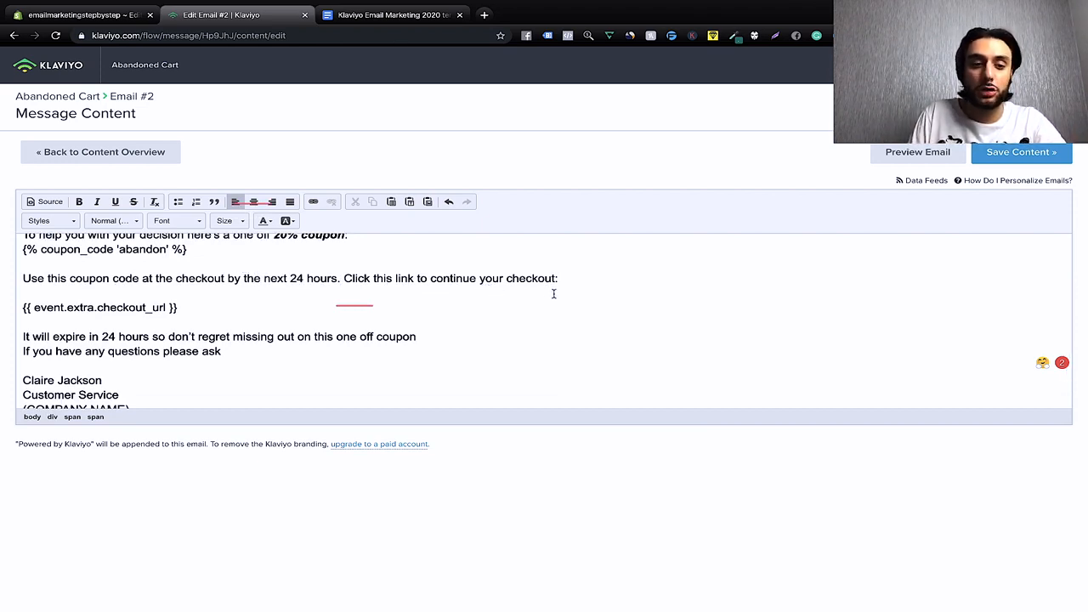
scroll(554, 291, down, 1)
scroll(257, 345, down, 1)
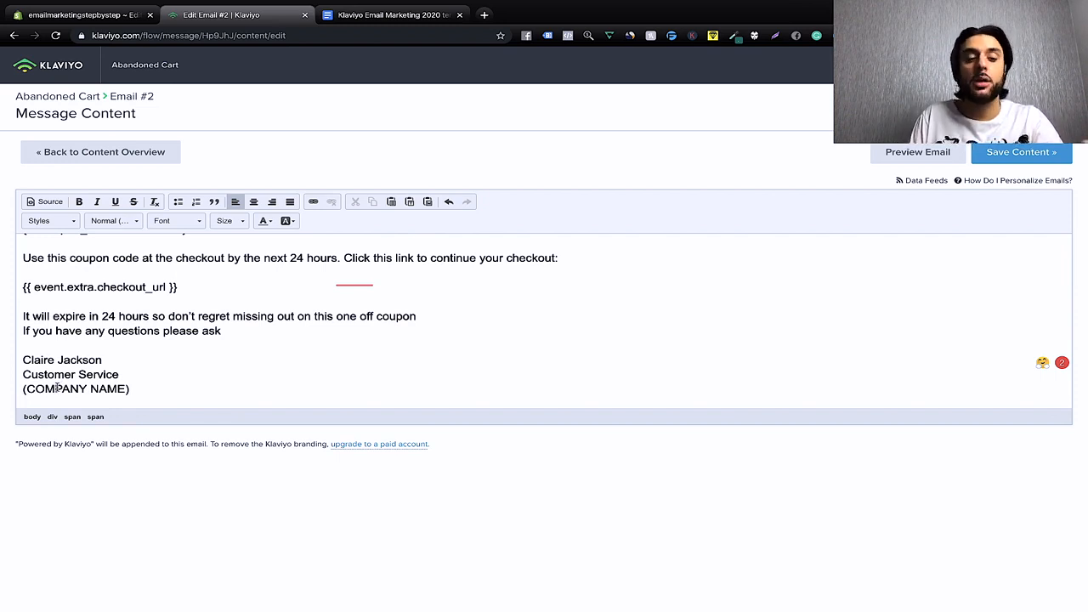
scroll(322, 374, up, 3)
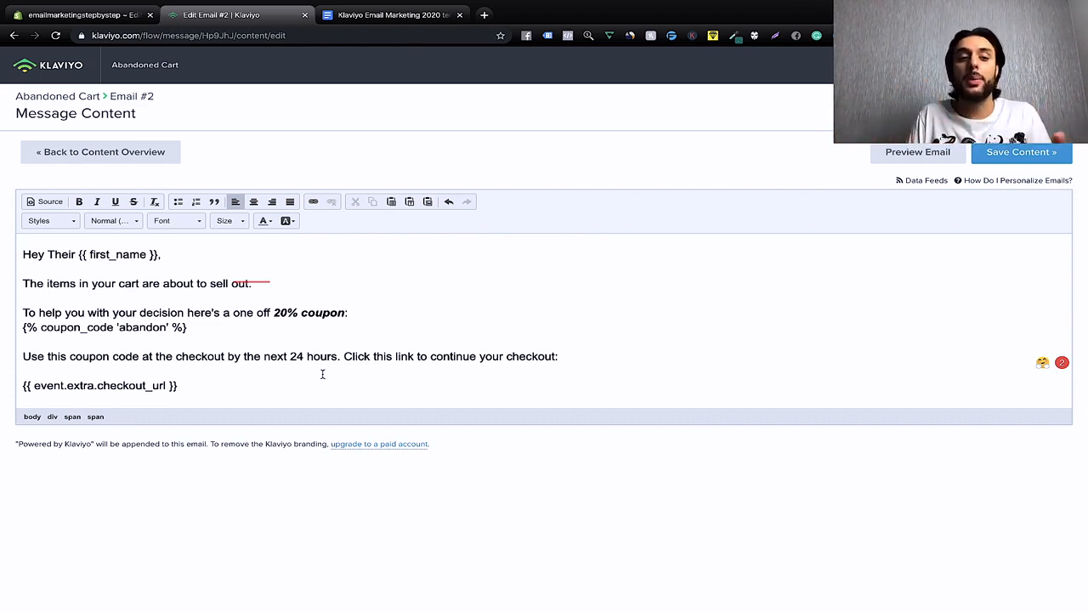
click(1014, 159)
Step: Switch to the Google Docs templates and copy the Email FLOW 3 subject "[2 Hours Left] Last chance for 20% Off!"
key(ctrl+Tab)
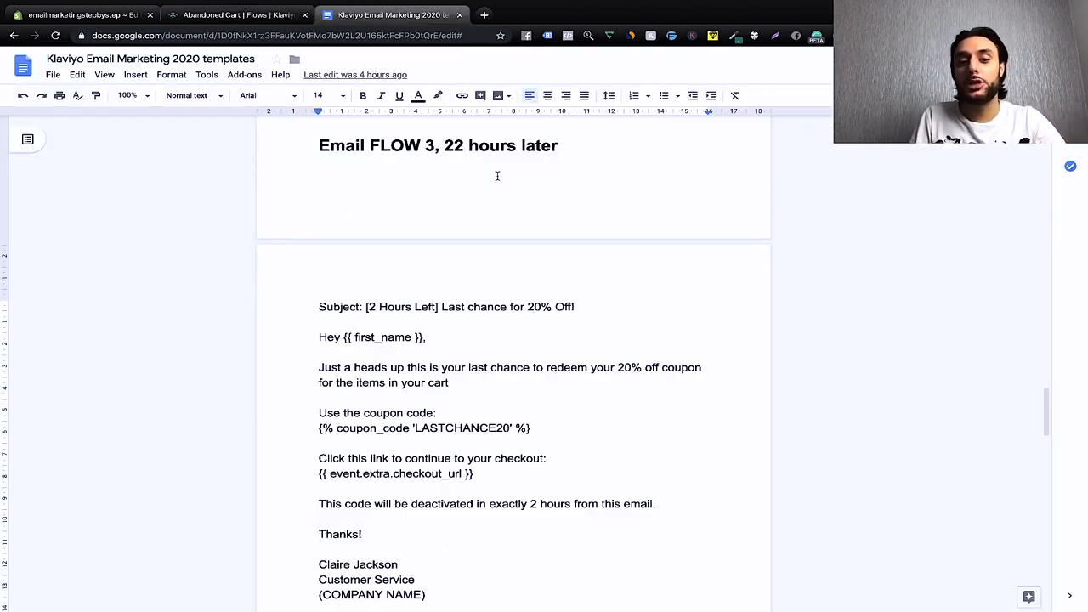
scroll(497, 176, down, 1)
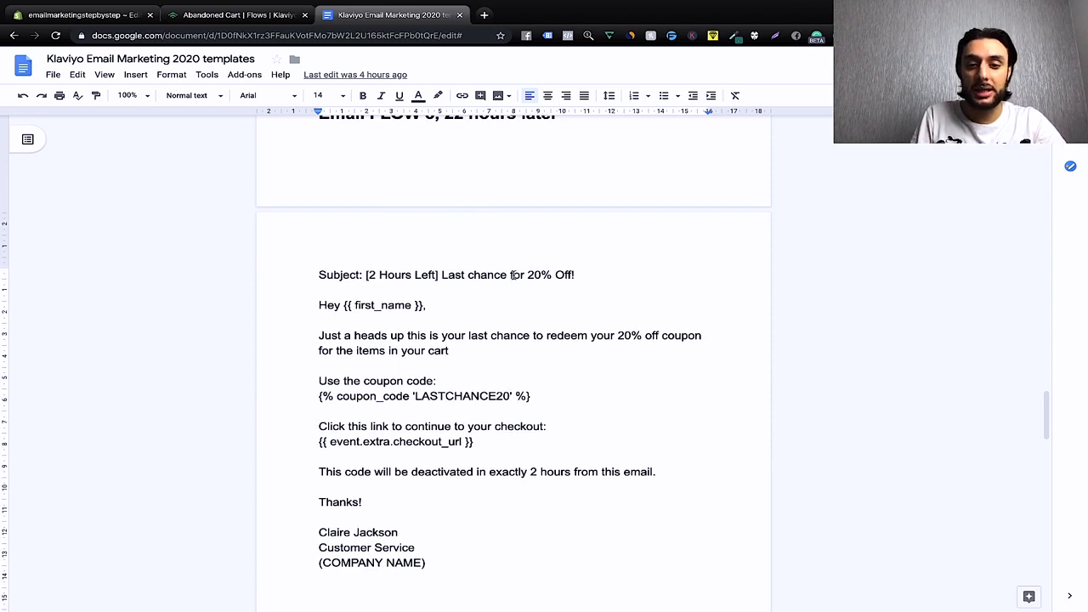
drag(366, 275, 706, 273)
key(ctrl+c)
click(585, 199)
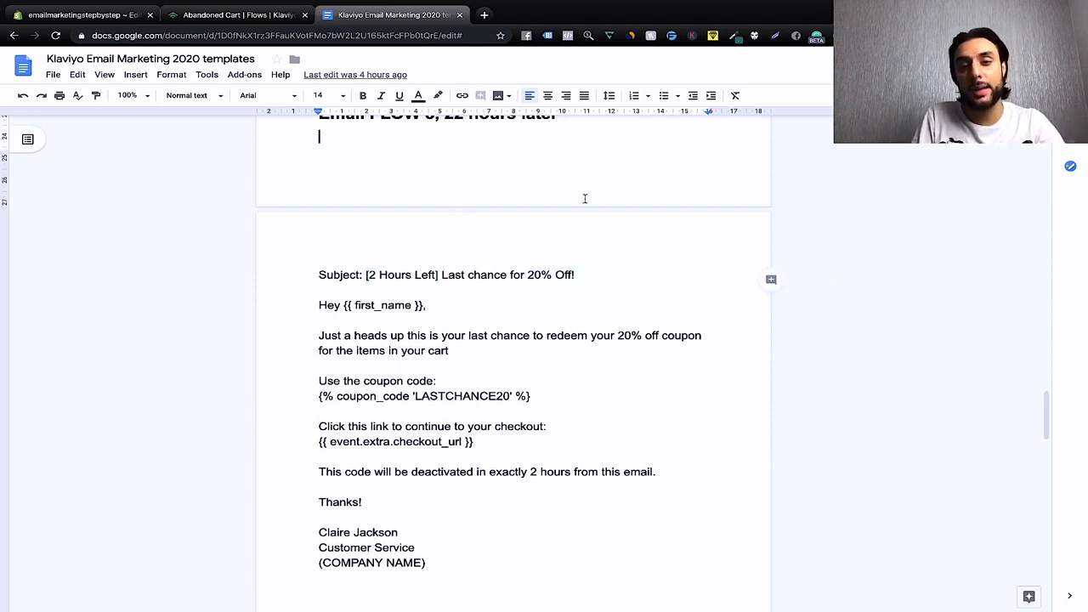
Step: Return to the Klaviyo flow, finish editing Email #2, and add a 22-hour time delay after it
click(234, 14)
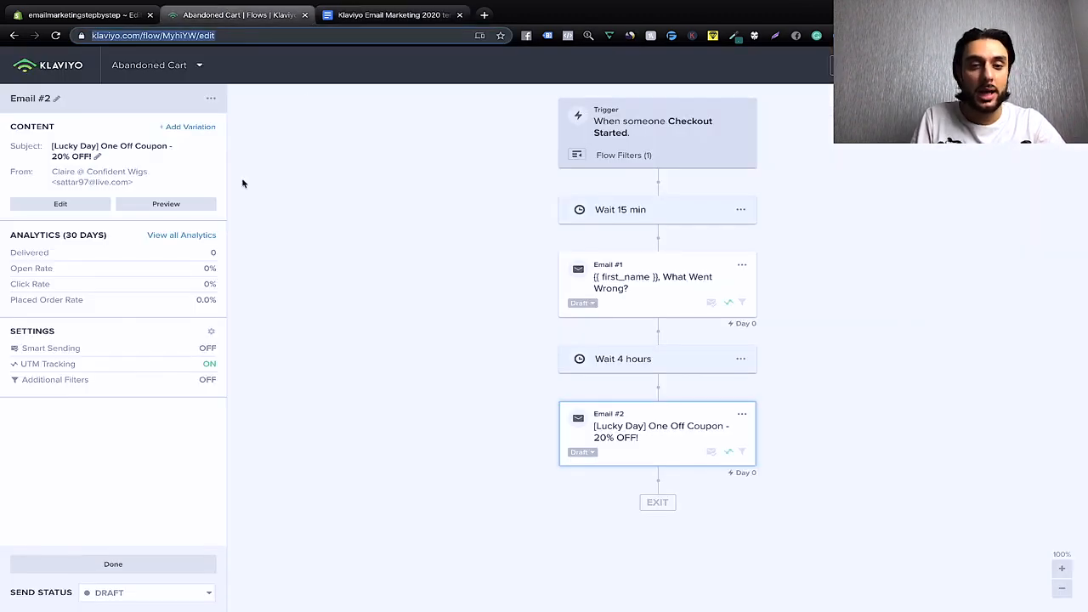
click(110, 565)
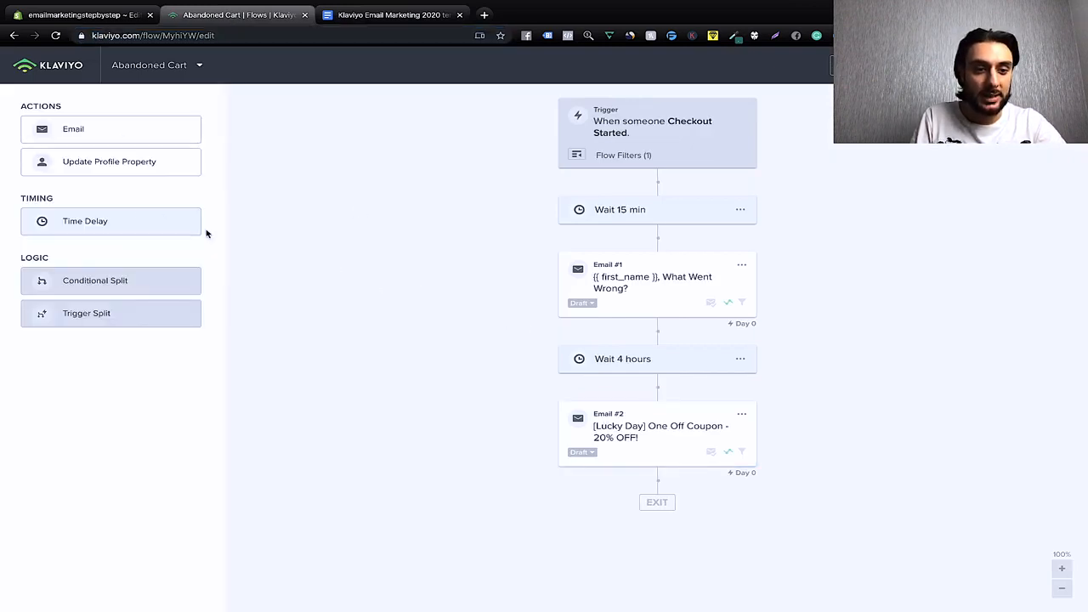
drag(666, 462, 652, 508)
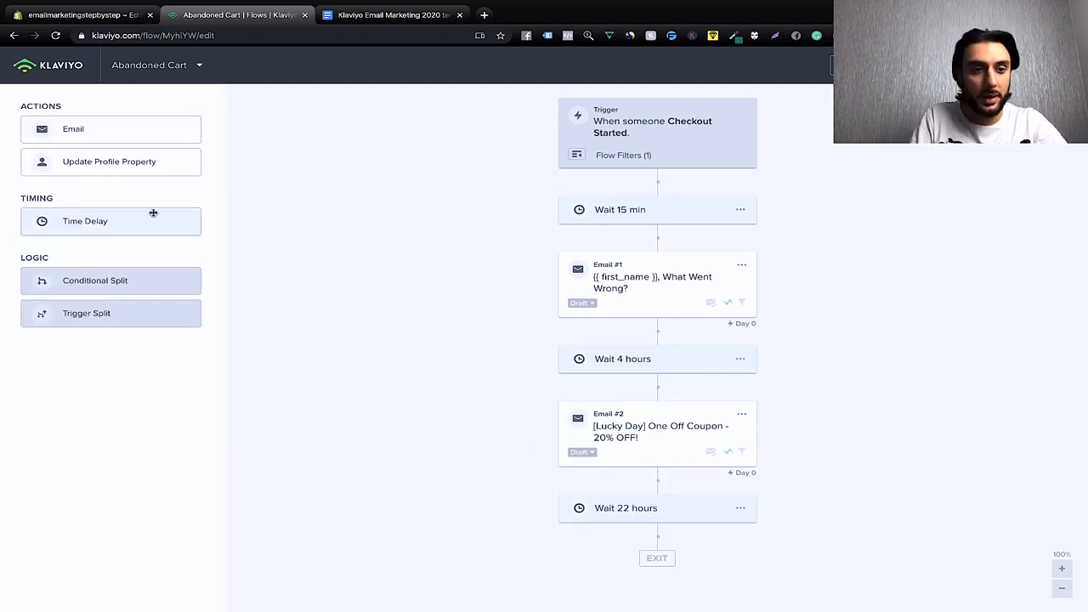
Step: Add a third email after the 22-hour delay, with Smart Sending turned off and UTM Tracking turned on
drag(90, 134, 640, 566)
scroll(637, 557, down, 1)
click(722, 519)
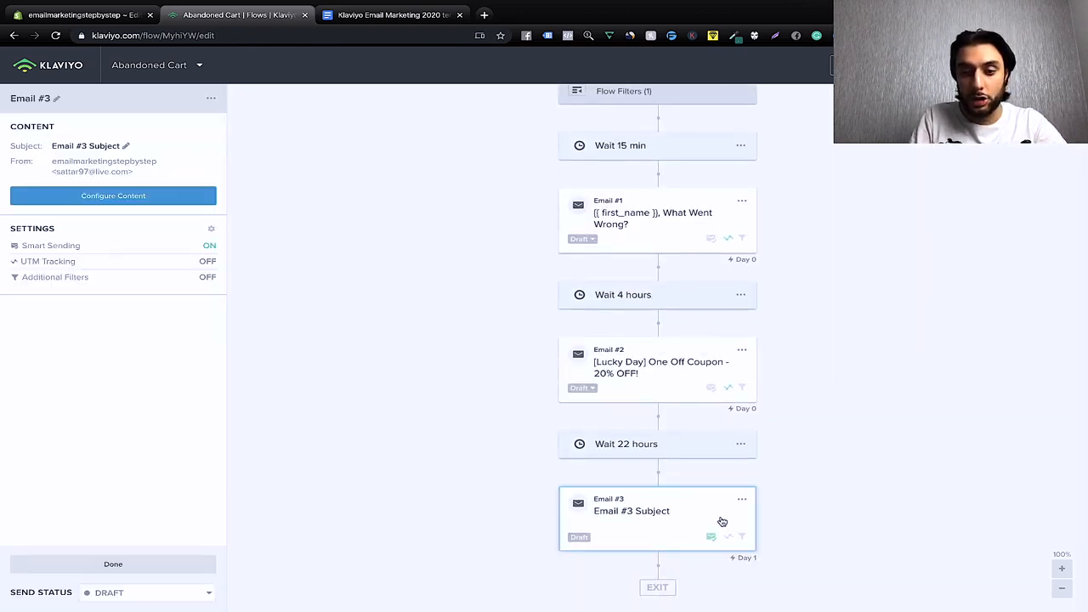
click(131, 246)
click(203, 130)
click(199, 210)
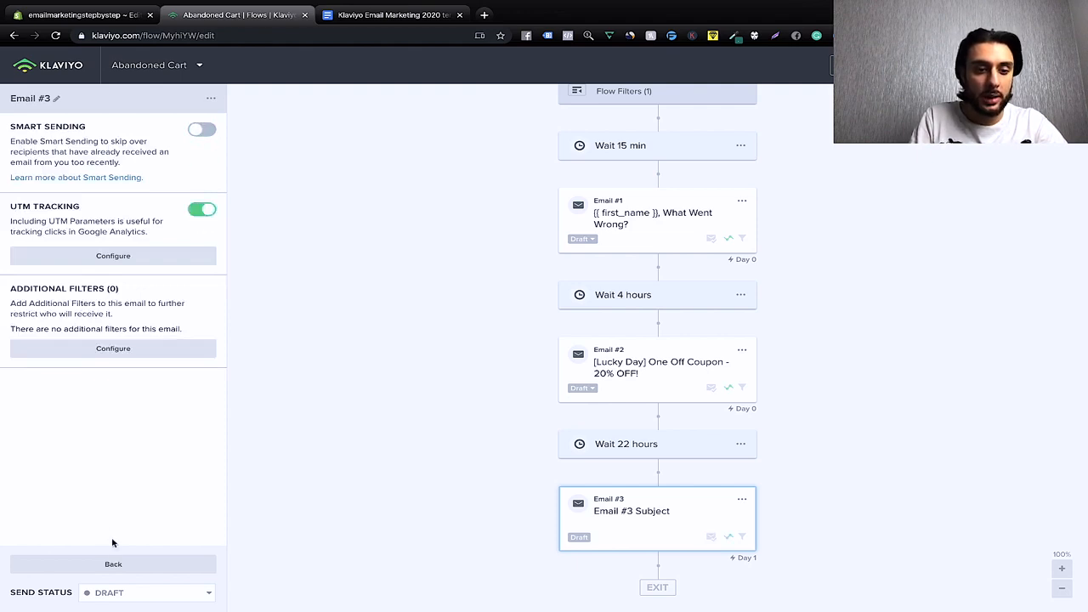
click(119, 567)
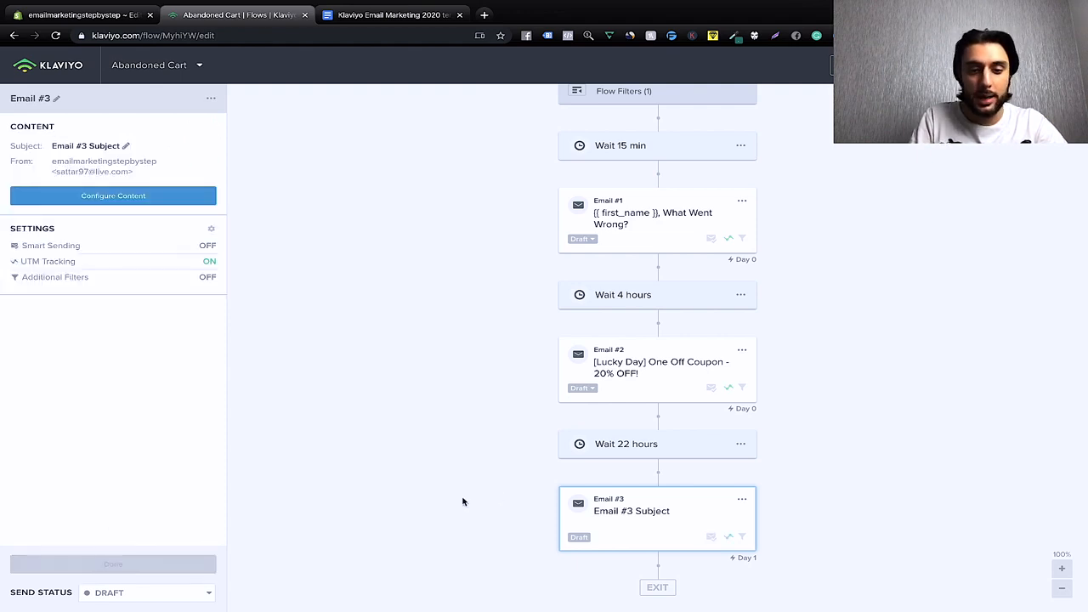
Step: Open Email #3's content settings and replace the sender with a first name followed by "@ Confident Wigs"
click(742, 500)
click(754, 511)
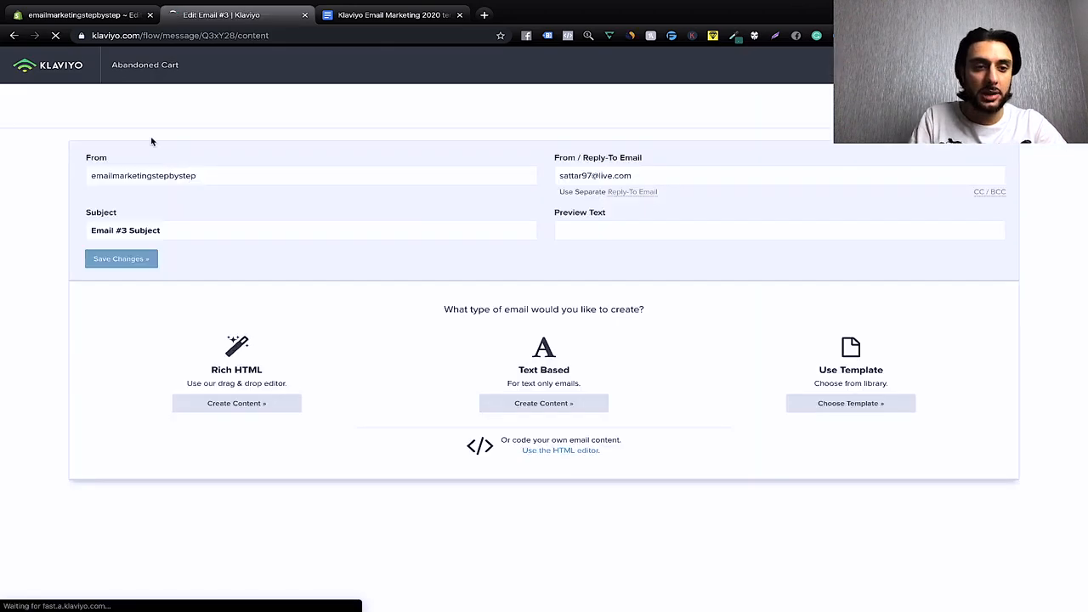
drag(218, 171, 160, 172)
key(BackSpace)
key(BackSpace)
key(BackSpace)
key(BackSpace)
key(BackSpace)
key(BackSpace)
key(BackSpace)
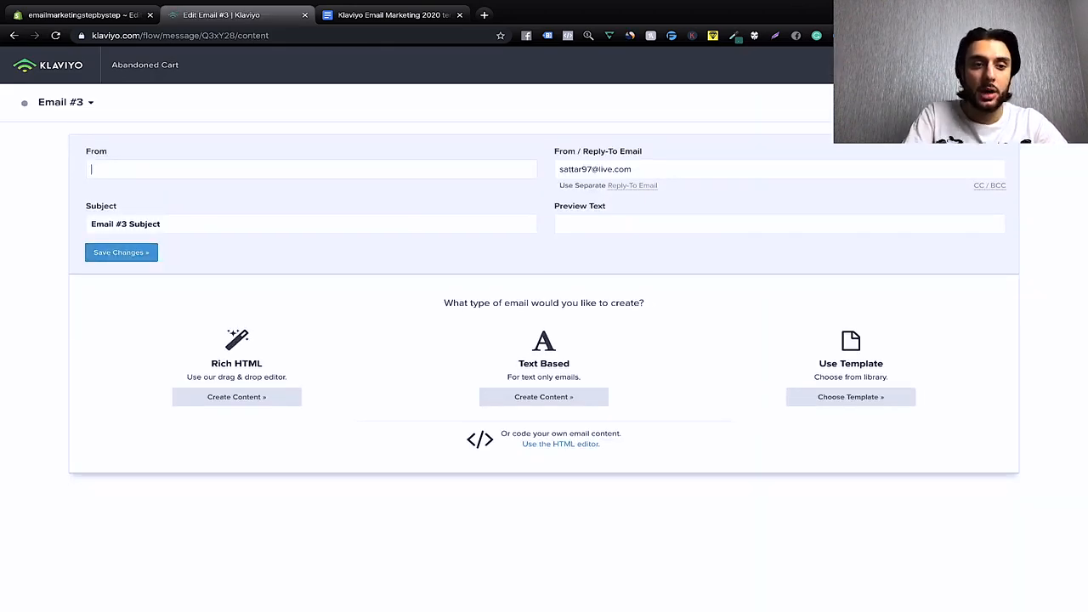
click(179, 172)
click(171, 192)
Step: Replace Email #3's subject with "[2 Hours Left] Last chance for 20% Off!" and save the changes
drag(175, 224, 67, 228)
key(BackSpace)
text(v)
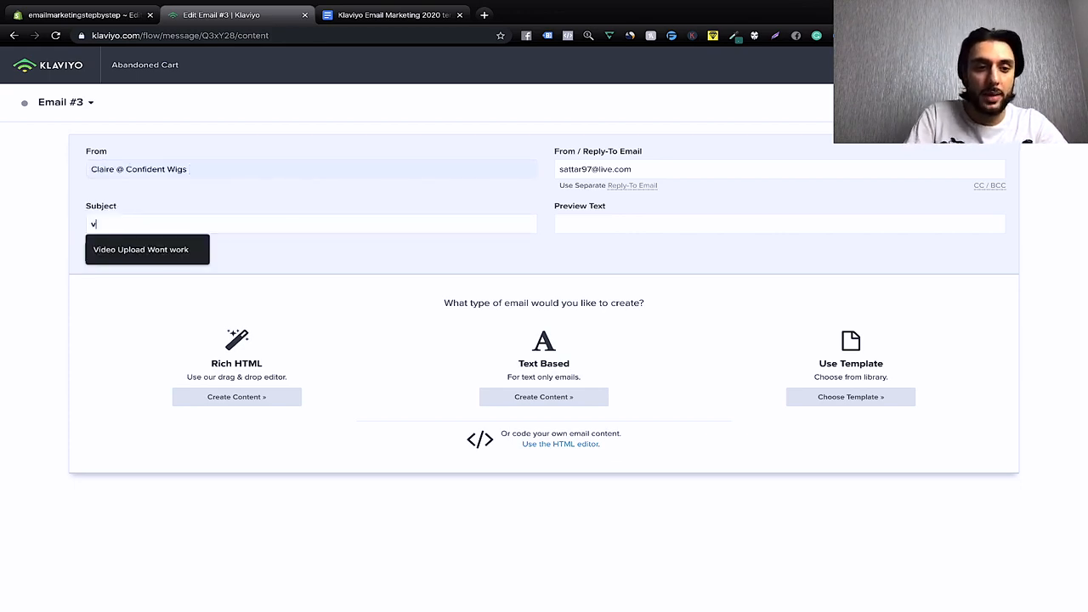
key(BackSpace)
key(ctrl+v)
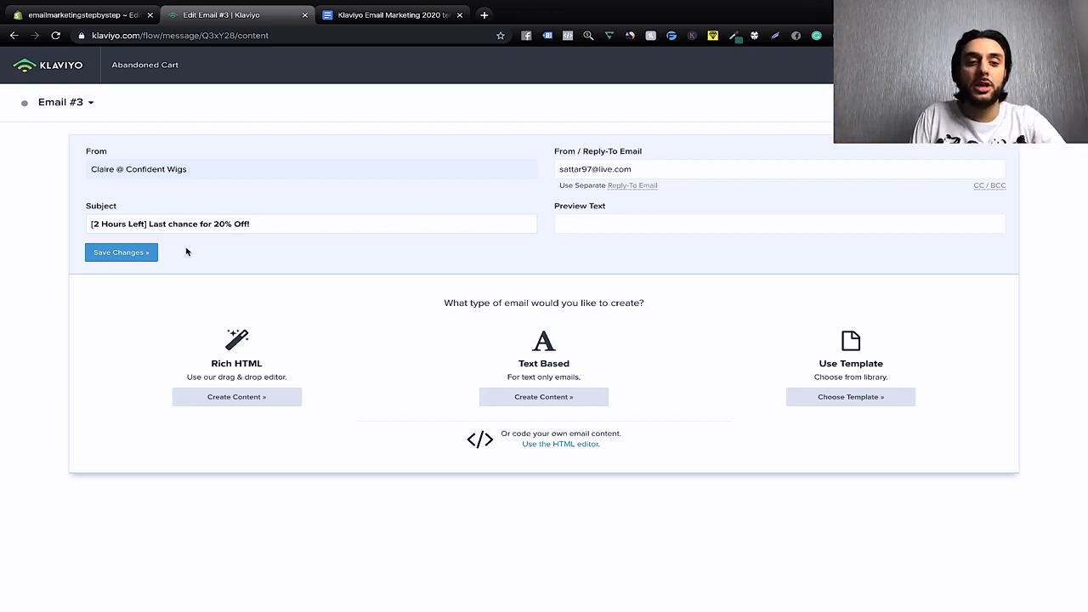
click(115, 257)
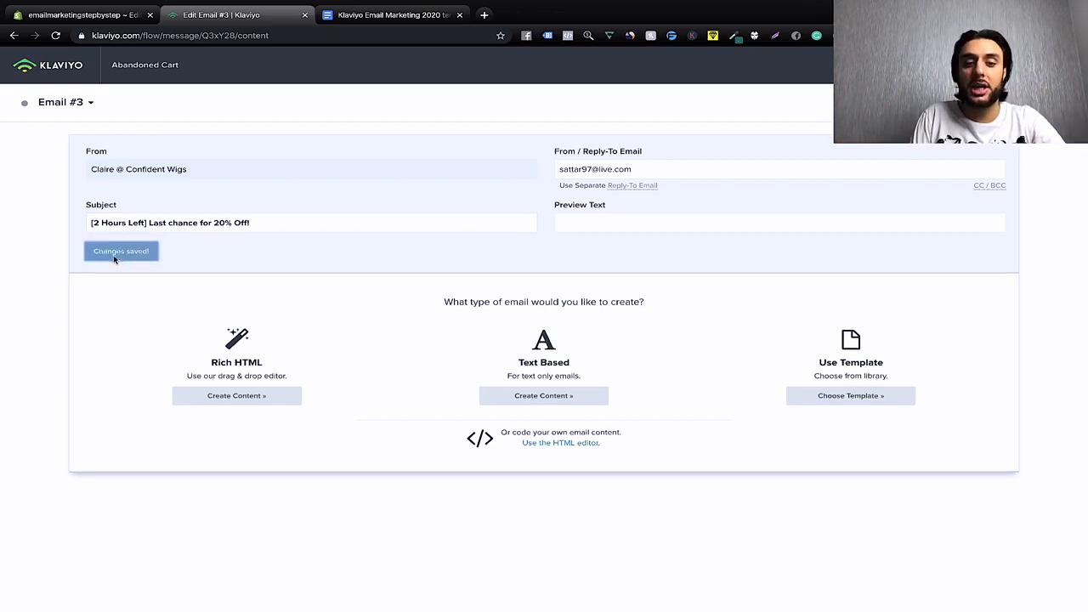
Step: Create text-based content for Email #3, replacing the default text with the last-chance template using the 'LASTCHANCE20' coupon code tag
click(551, 397)
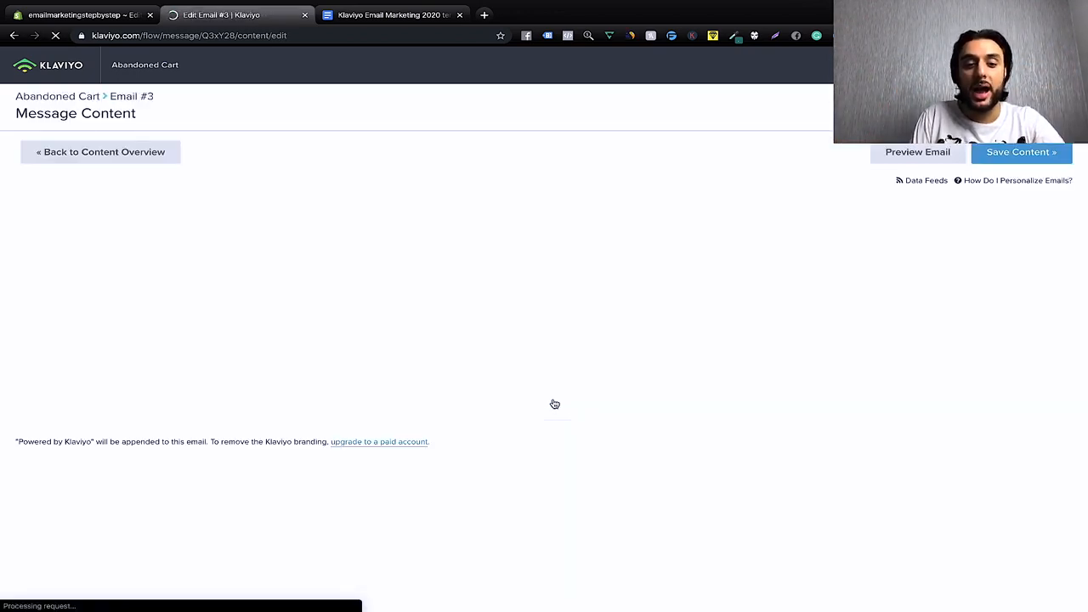
key(ctrl+a)
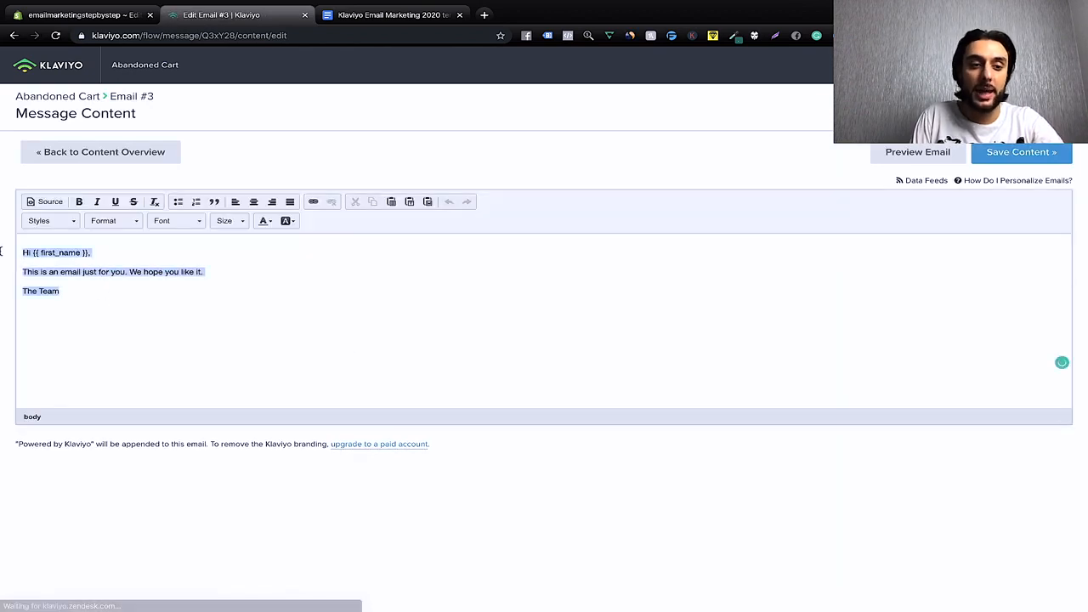
key(BackSpace)
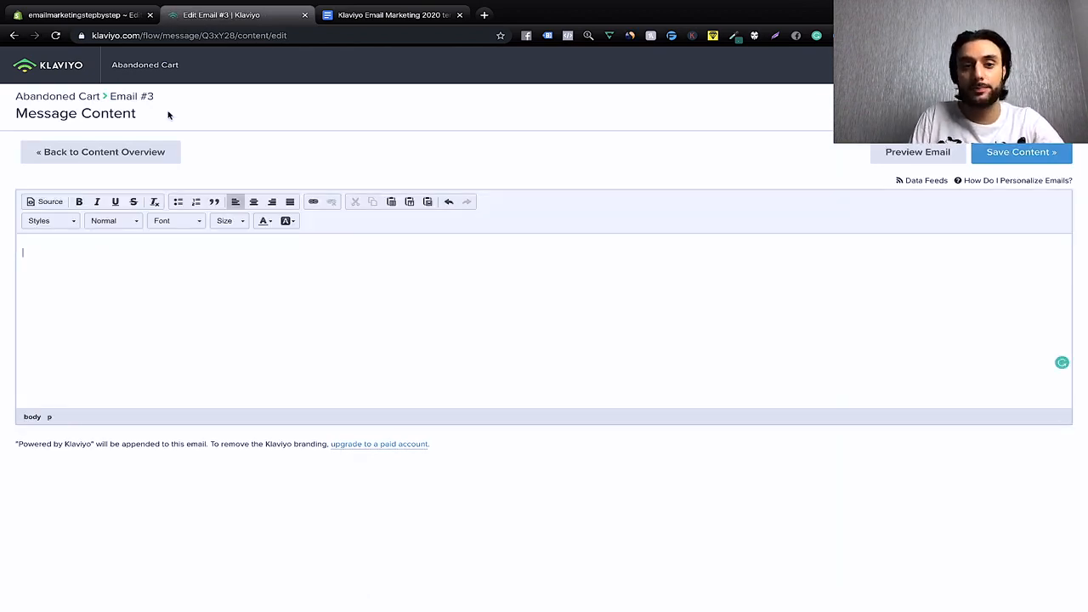
key(ctrl+v)
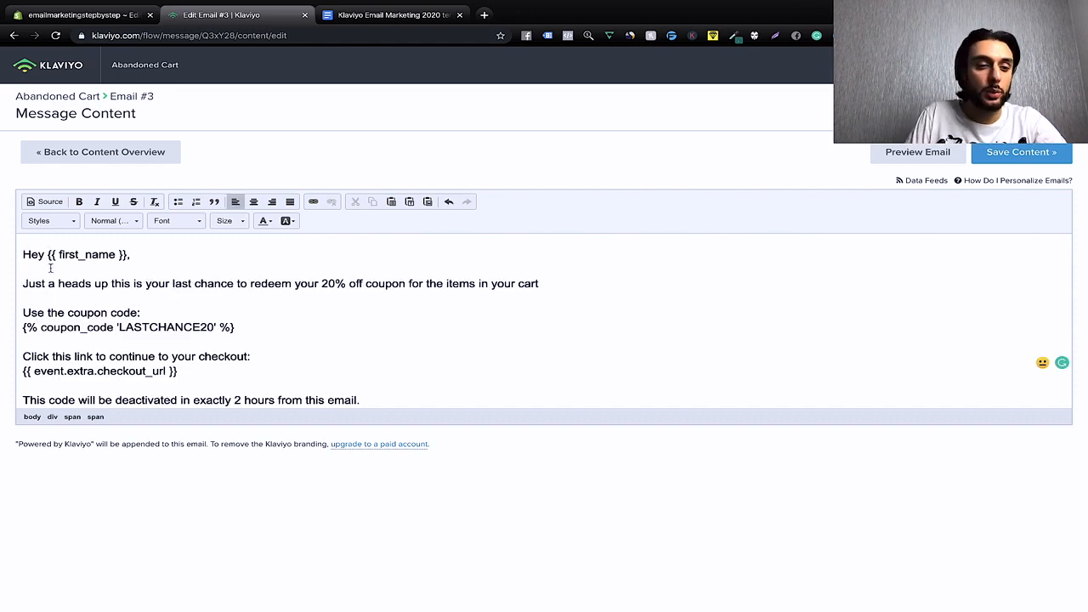
Step: Review Email #3's body, checking the coupon code tag, checkout link, two-hour deadline and company name placeholder
scroll(158, 312, down, 1)
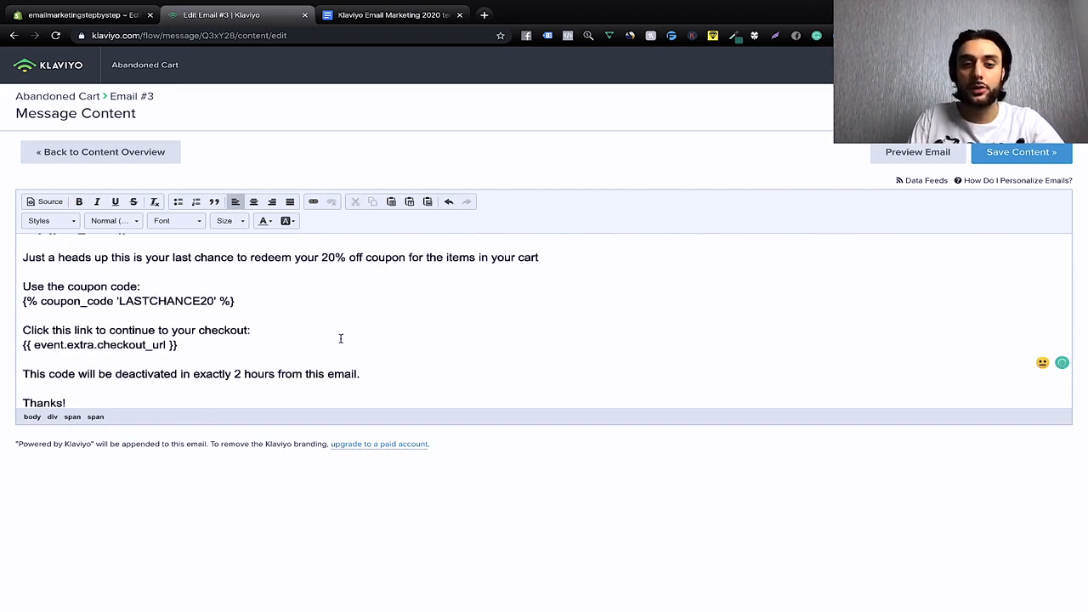
scroll(337, 336, down, 3)
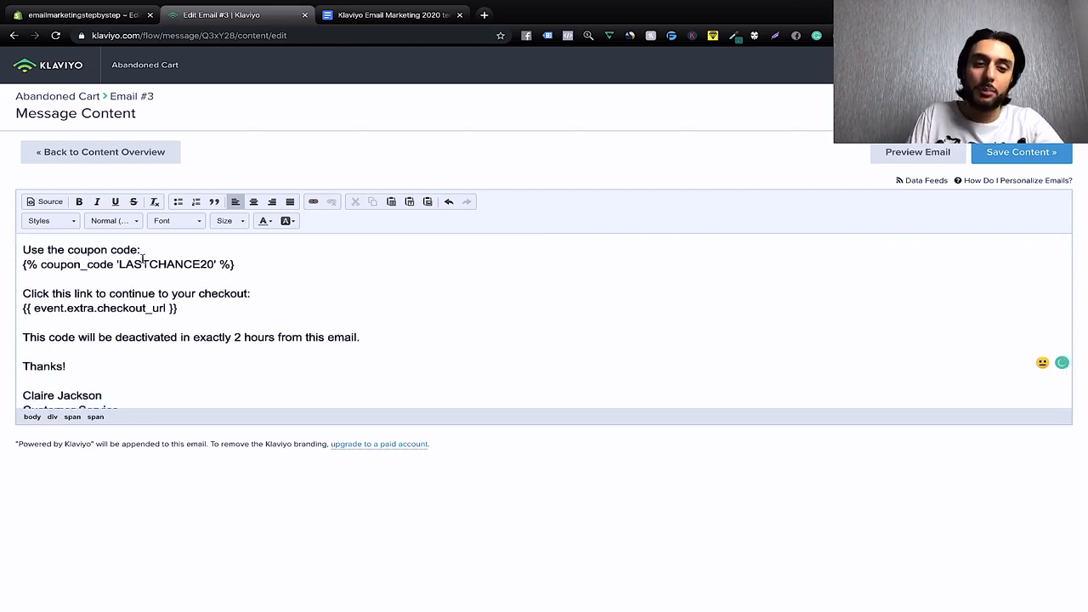
scroll(366, 317, up, 1)
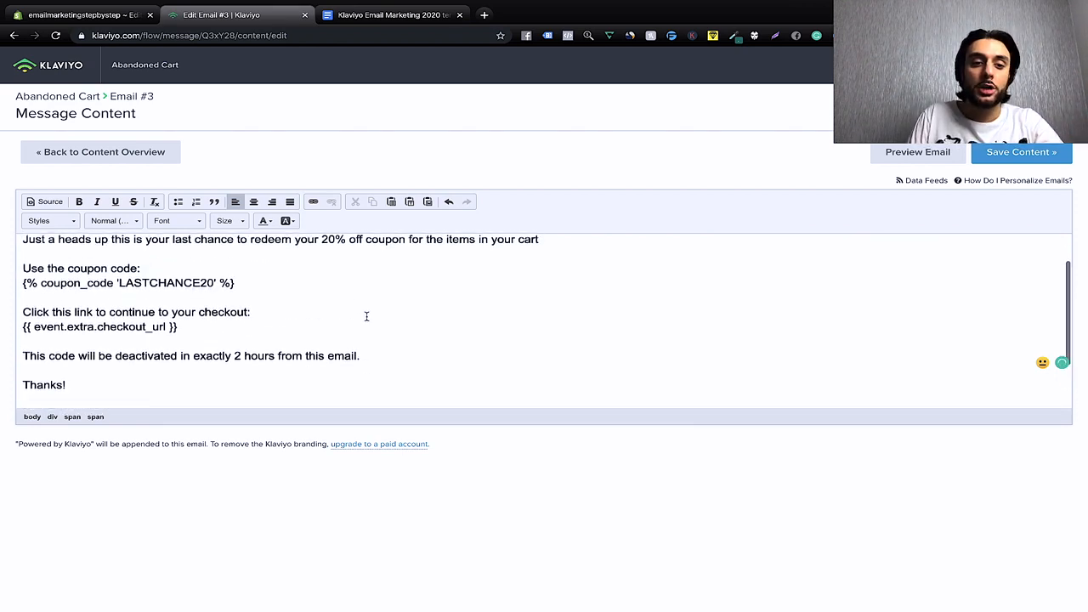
scroll(367, 316, down, 2)
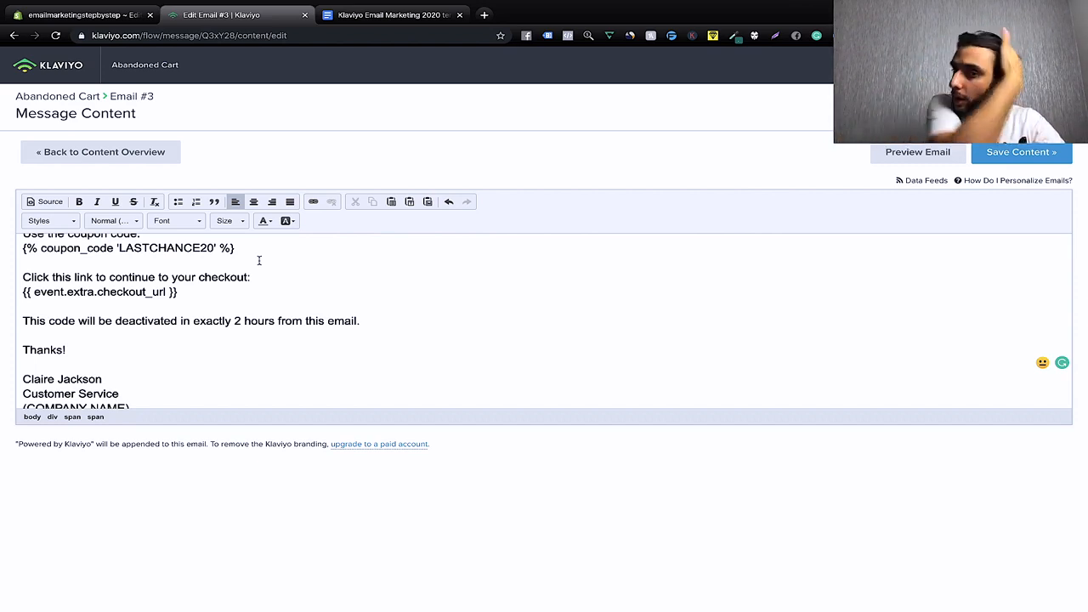
scroll(235, 320, down, 2)
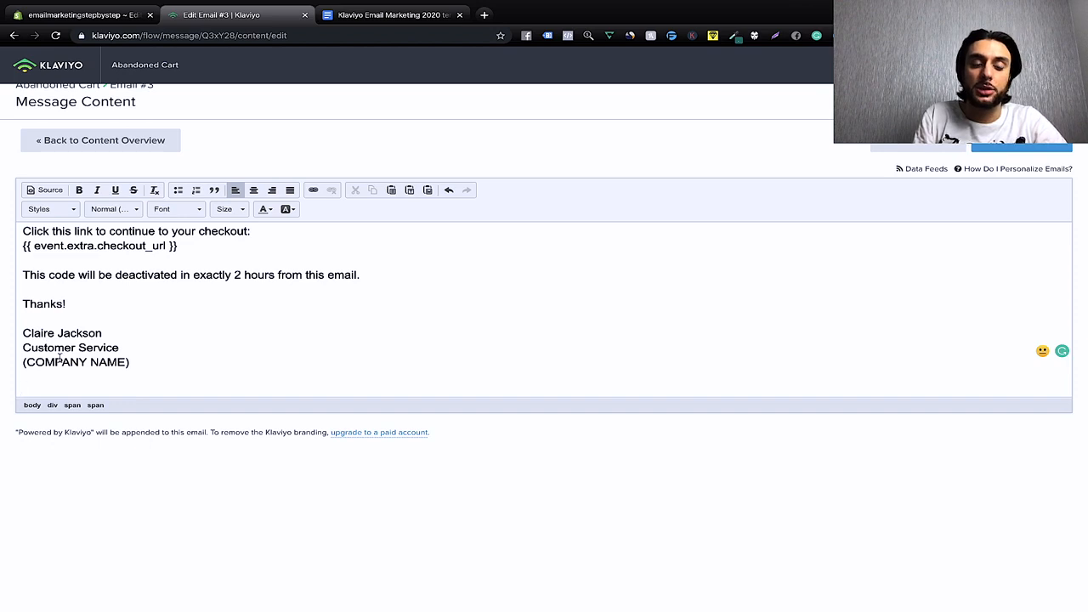
drag(32, 359, 109, 361)
click(221, 359)
scroll(222, 358, up, 3)
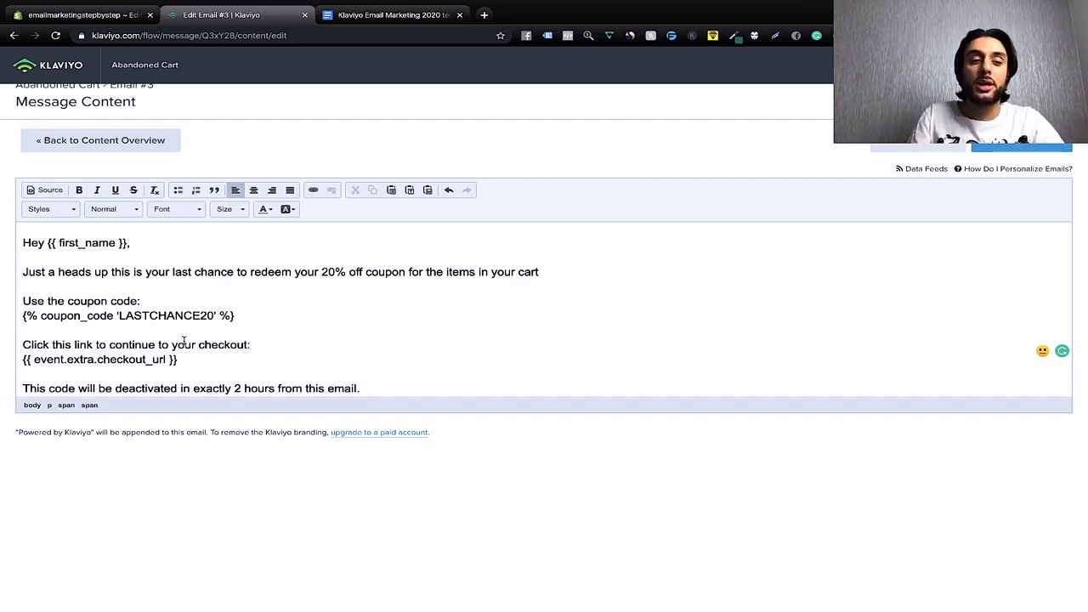
scroll(205, 349, down, 1)
scroll(174, 338, up, 1)
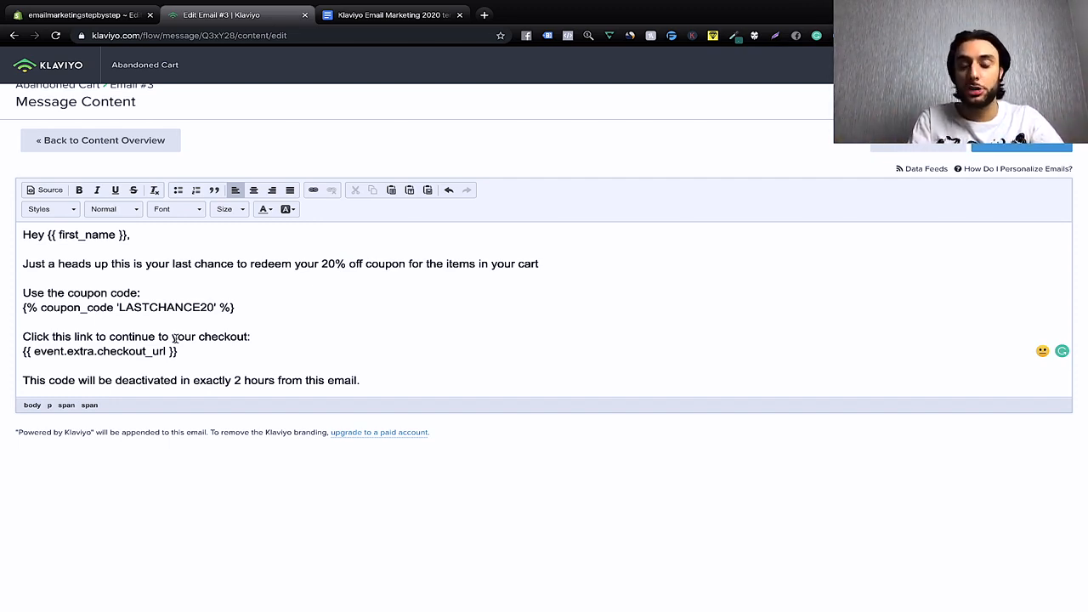
Step: Switch to the Google Docs templates and copy the EMAIL FLOW 4 subject "{{ first_name }}, Can I Assist You?"
key(ctrl+Tab)
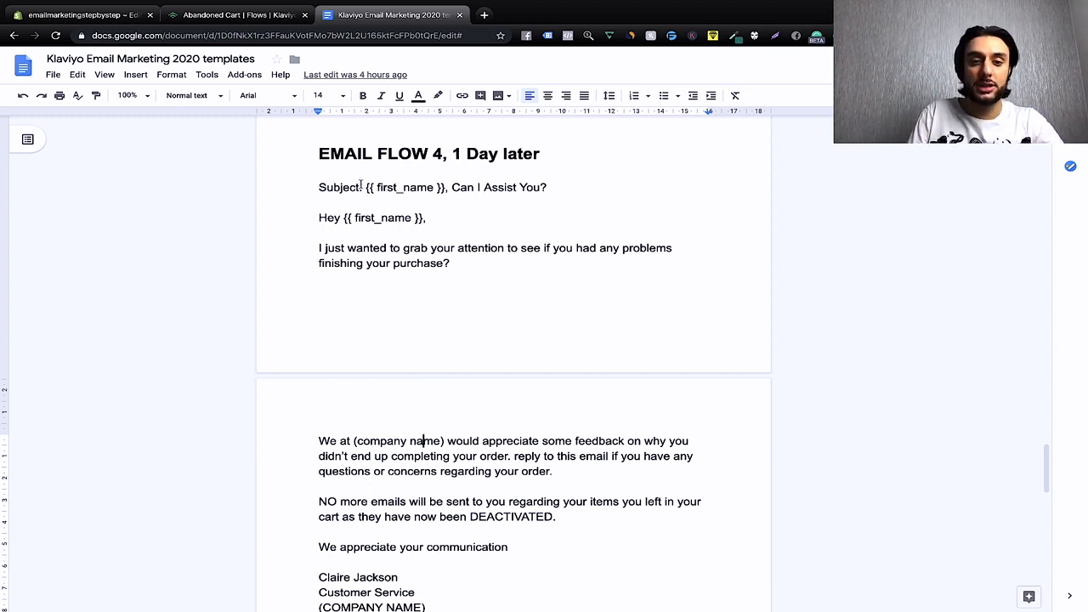
drag(367, 187, 518, 191)
drag(366, 189, 570, 188)
key(ctrl+c)
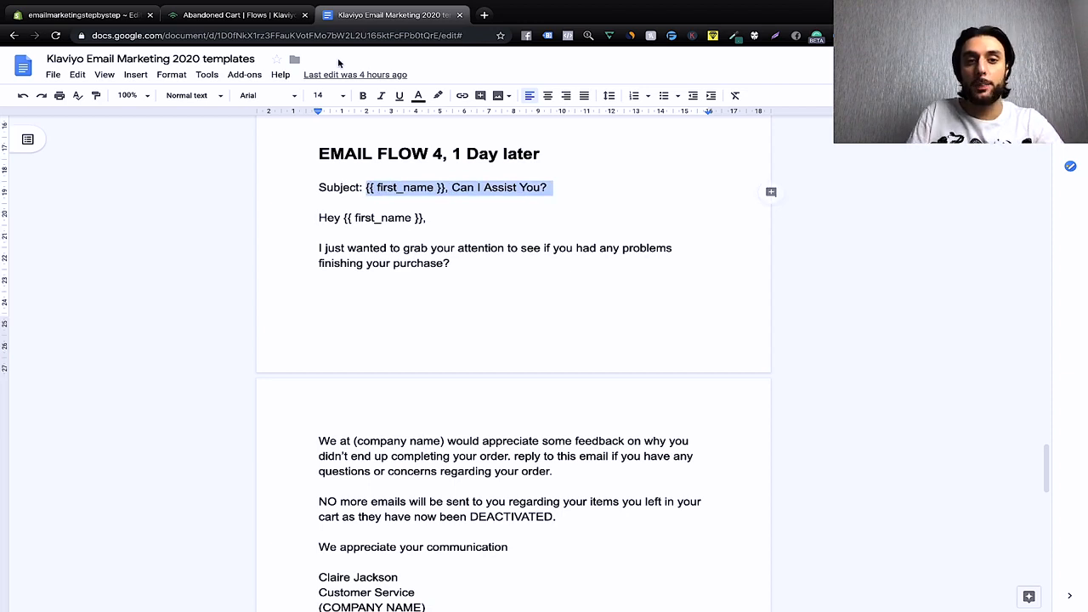
Step: Return to the Klaviyo Abandoned Cart flow and add a time delay of 1 day after Email #3
click(243, 15)
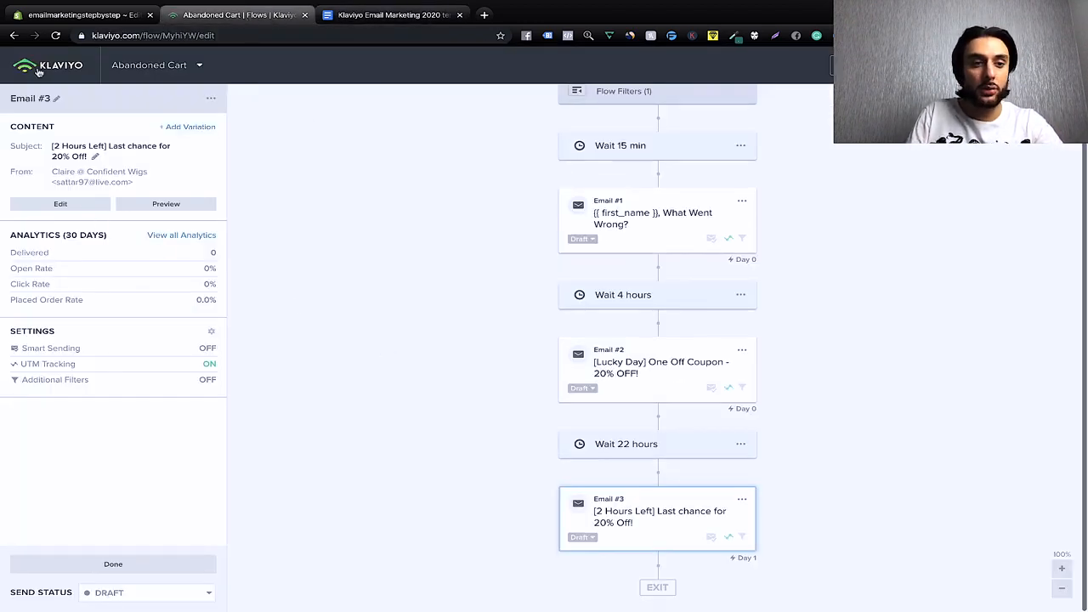
click(143, 568)
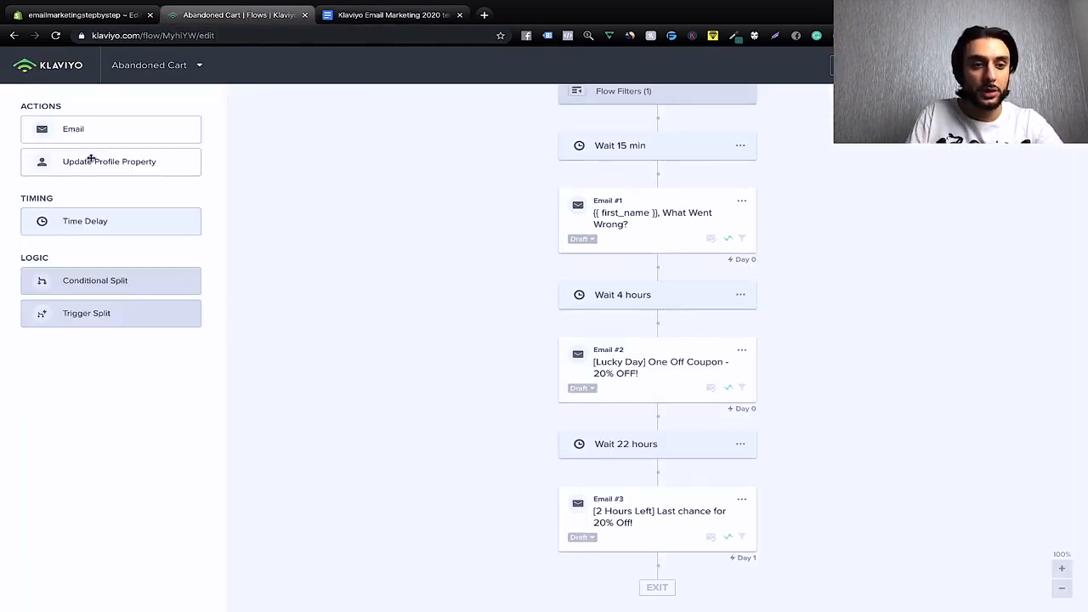
drag(92, 222, 642, 552)
click(680, 539)
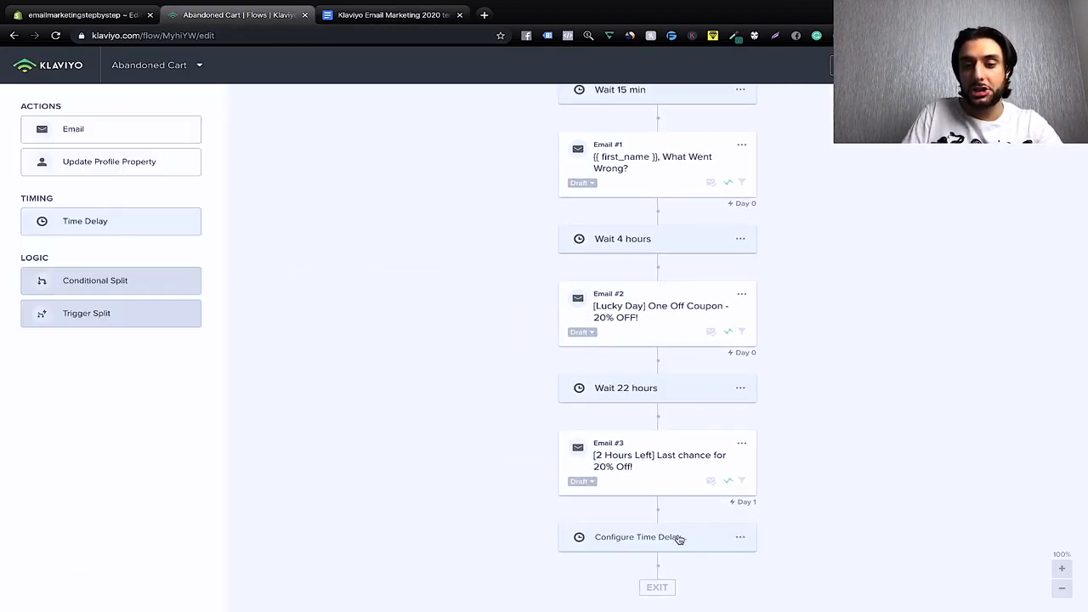
click(668, 539)
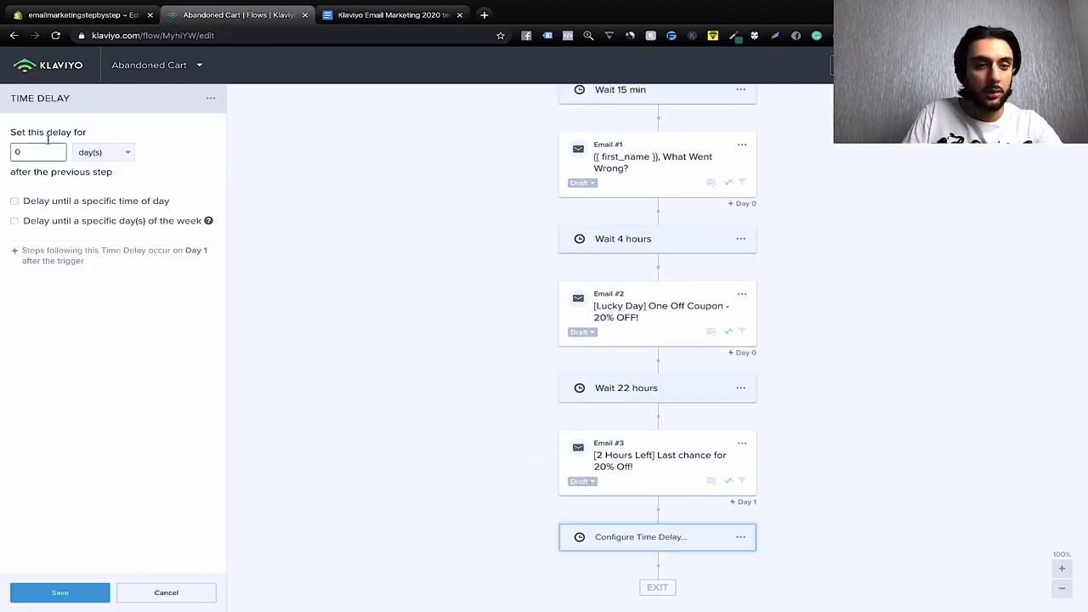
text(1)
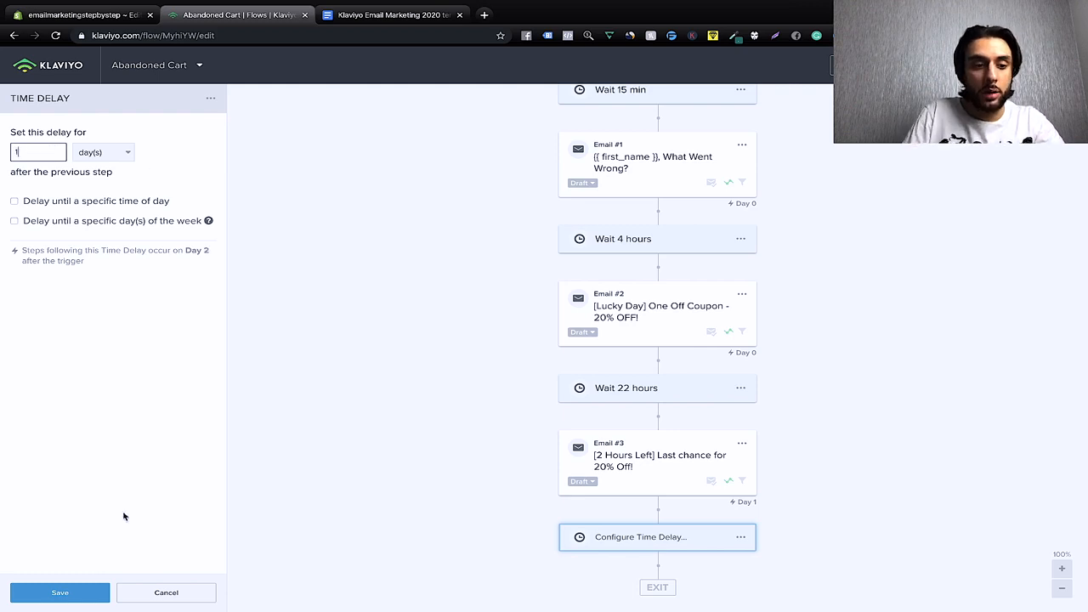
click(34, 592)
Step: Add Email #4 after the 1-day delay, with Smart Sending off and UTM Tracking on
drag(111, 128, 684, 519)
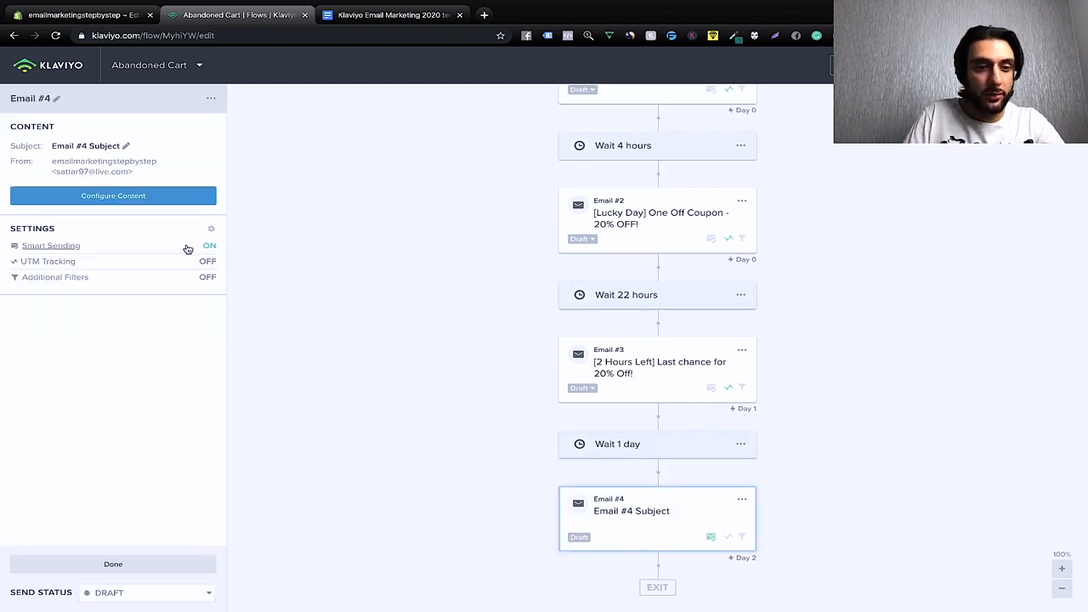
click(193, 247)
click(210, 131)
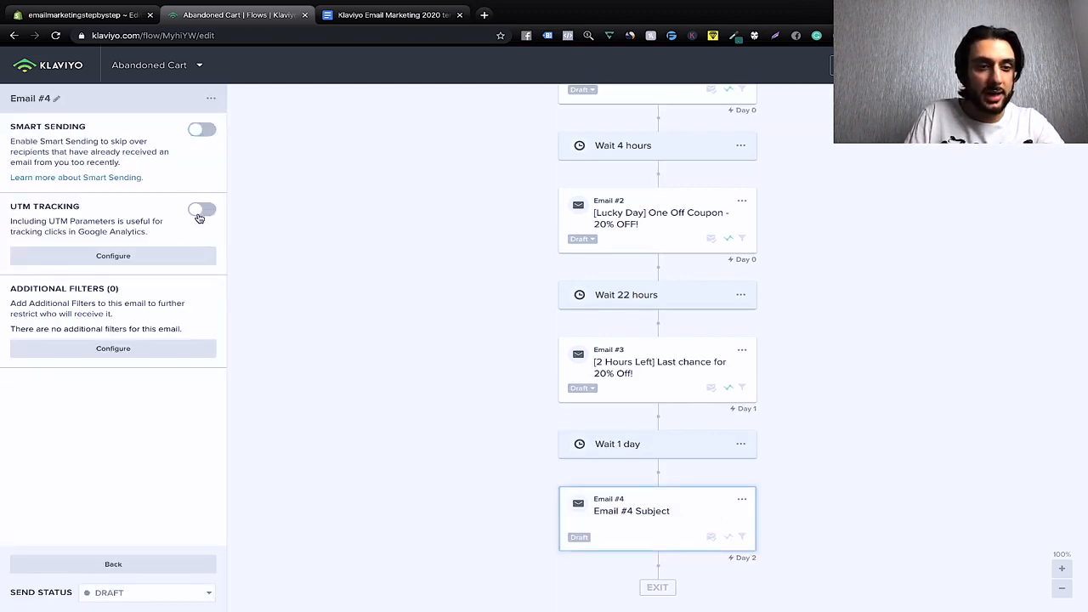
click(203, 211)
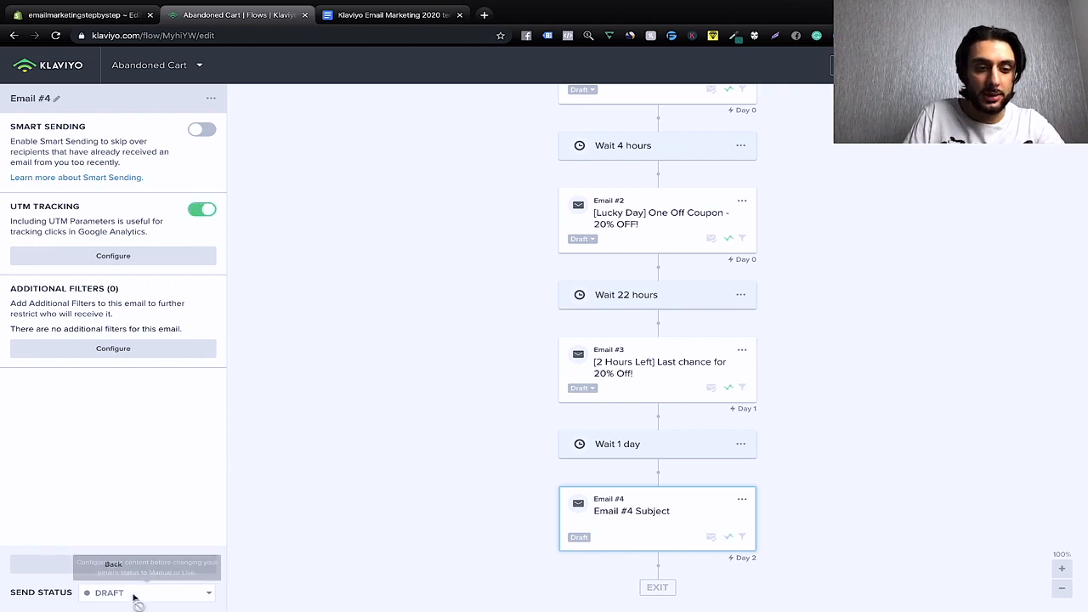
click(142, 561)
Step: Open Email #4 for editing and replace its From name with the saved Confident Wigs sender name
click(748, 503)
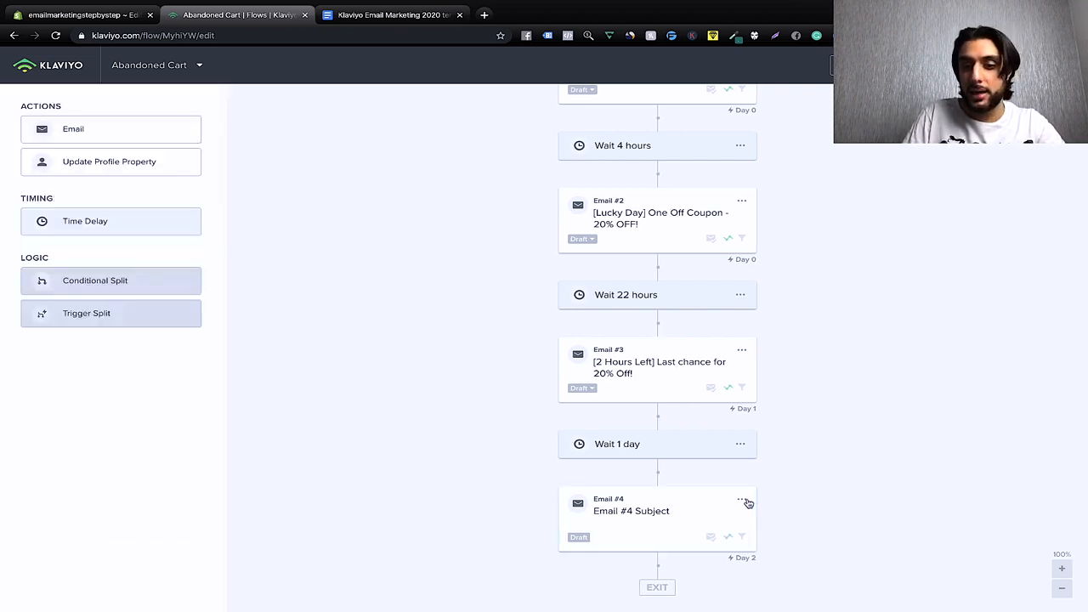
click(743, 501)
click(752, 515)
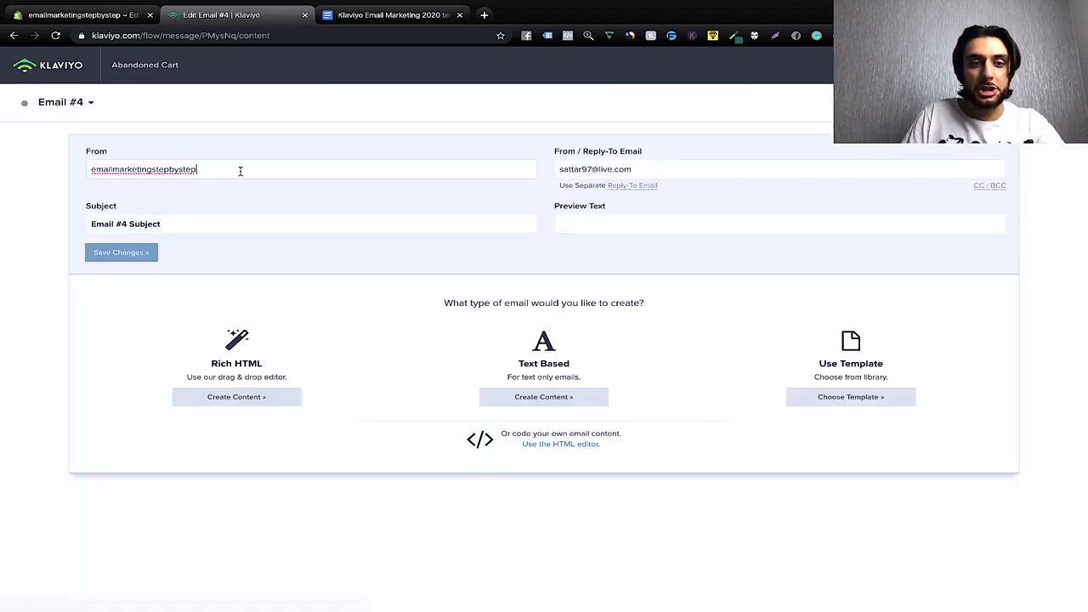
key(BackSpace)
click(93, 170)
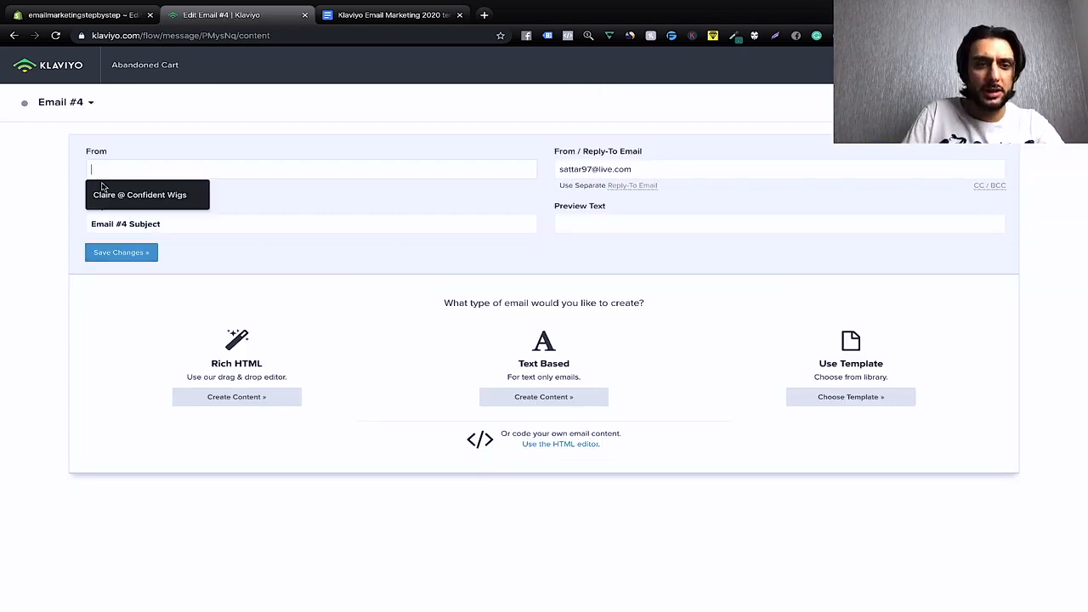
click(108, 192)
Step: Replace Email #4's subject with "{{ first_name }}, Can I Assist You?"
triple_click(161, 222)
key(BackSpace)
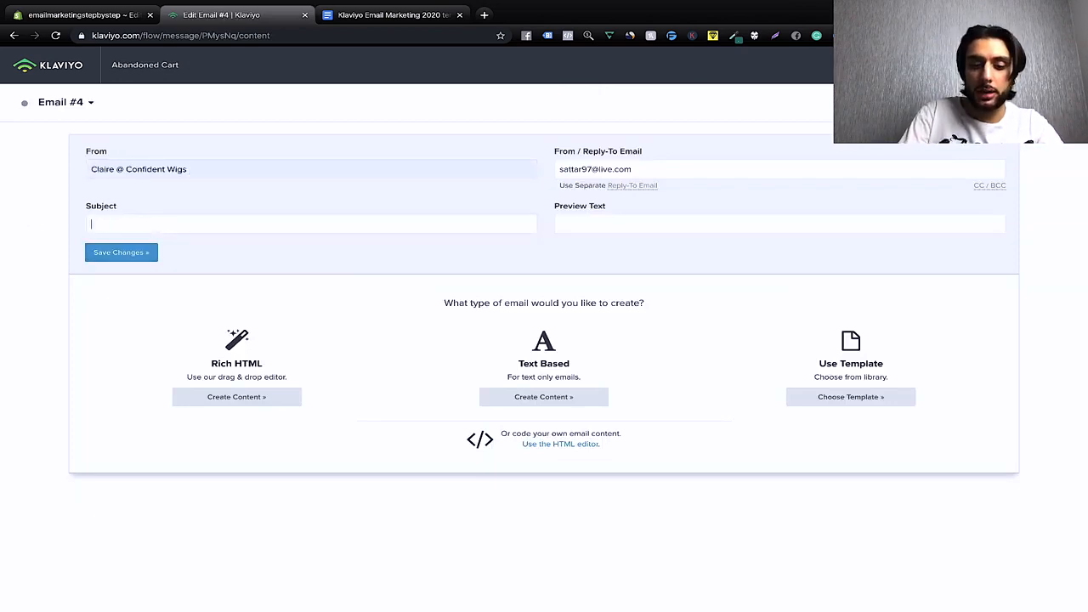
text(V)
key(BackSpace)
key(ctrl+v)
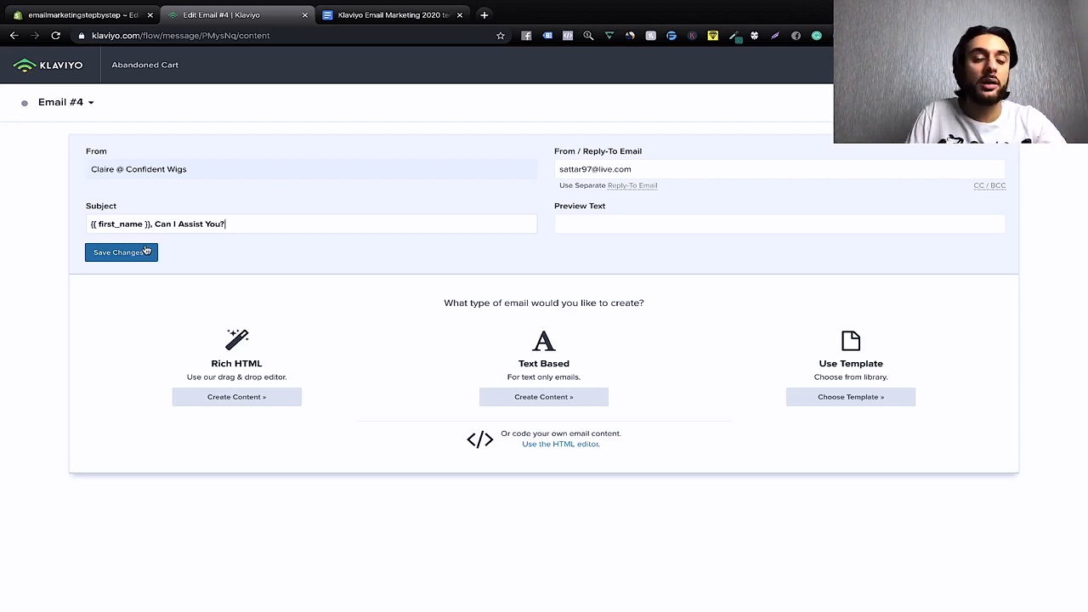
Step: Copy the EMAIL FLOW 4 body from the Google Docs templates into text-based content for Email #4
click(379, 17)
scroll(489, 532, down, 1)
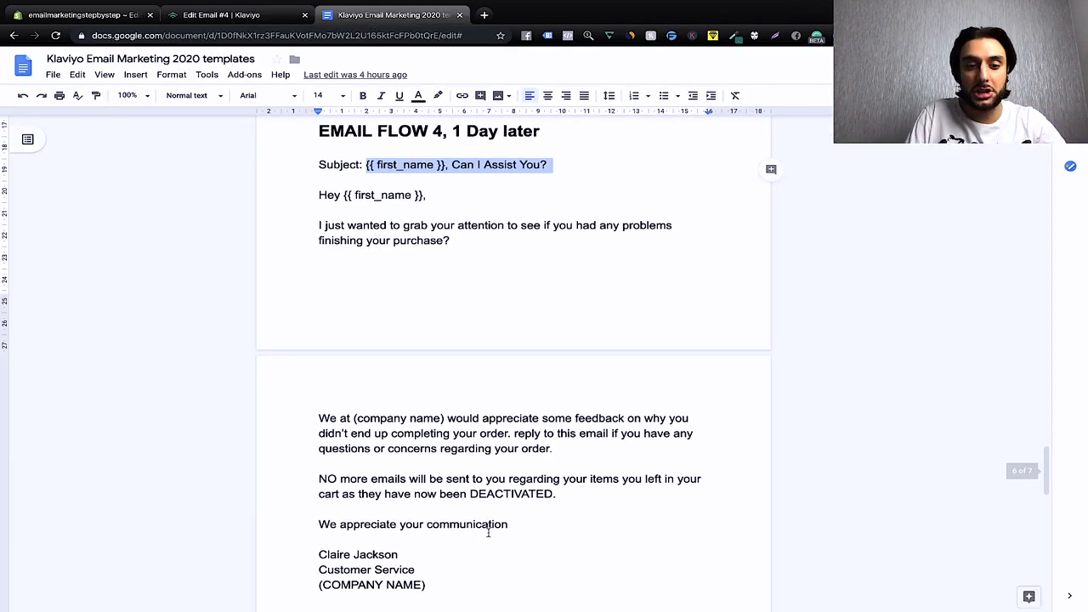
scroll(489, 531, down, 2)
scroll(340, 281, up, 2)
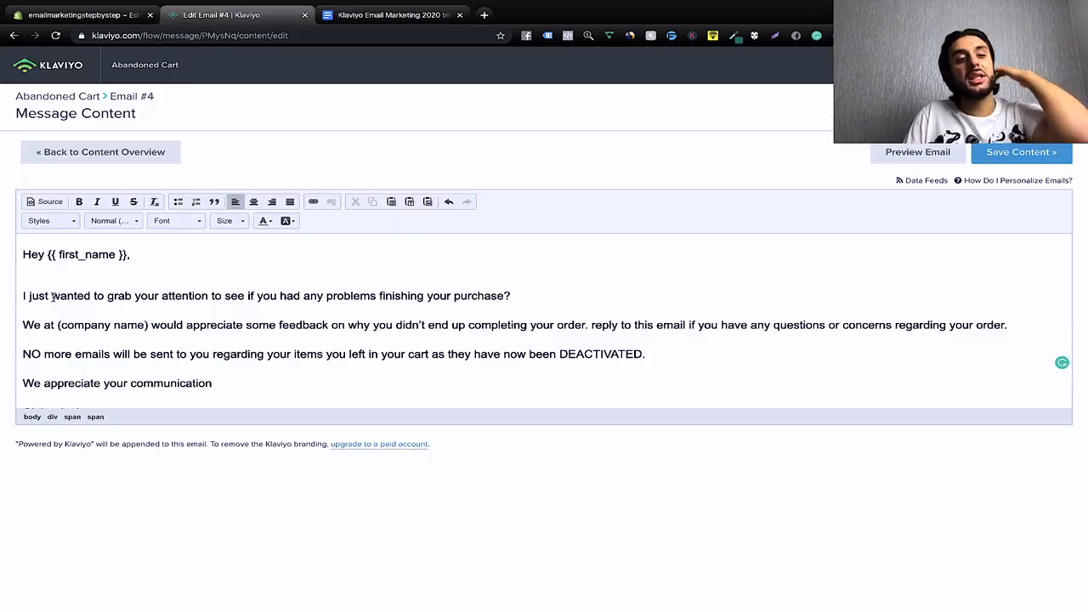
Step: Review Email #4's body, checking the feedback request, company name placeholder, cart deactivation notice and sign-off
scroll(161, 323, down, 3)
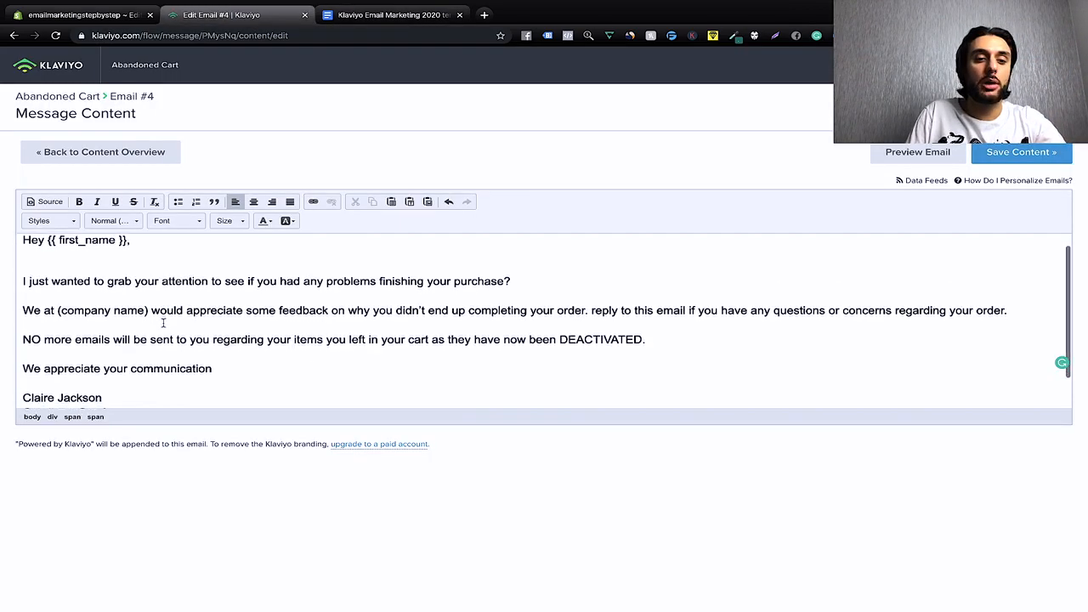
scroll(164, 323, down, 1)
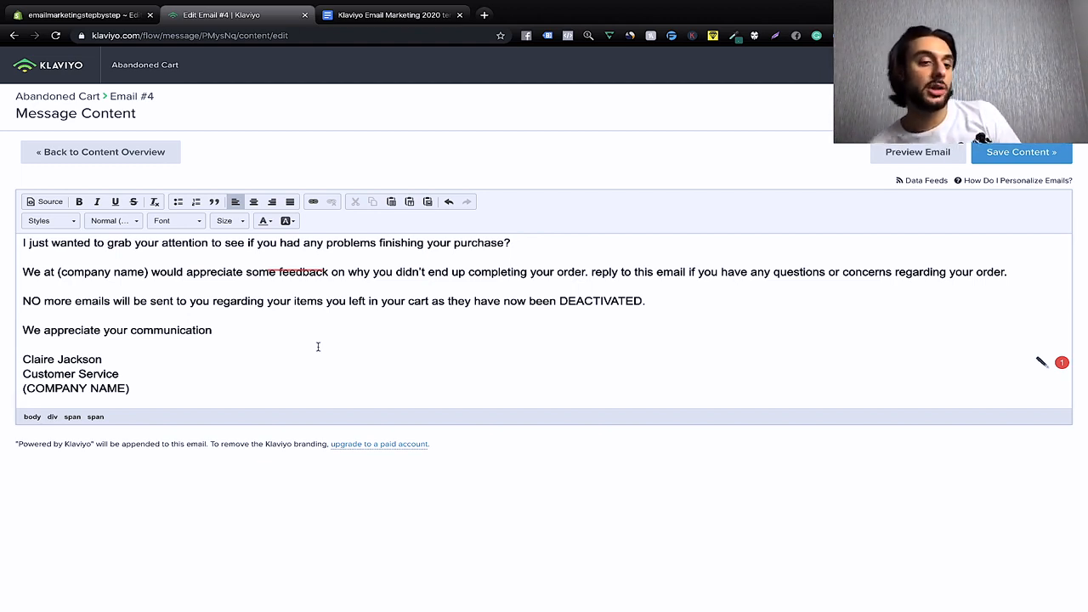
scroll(318, 346, up, 2)
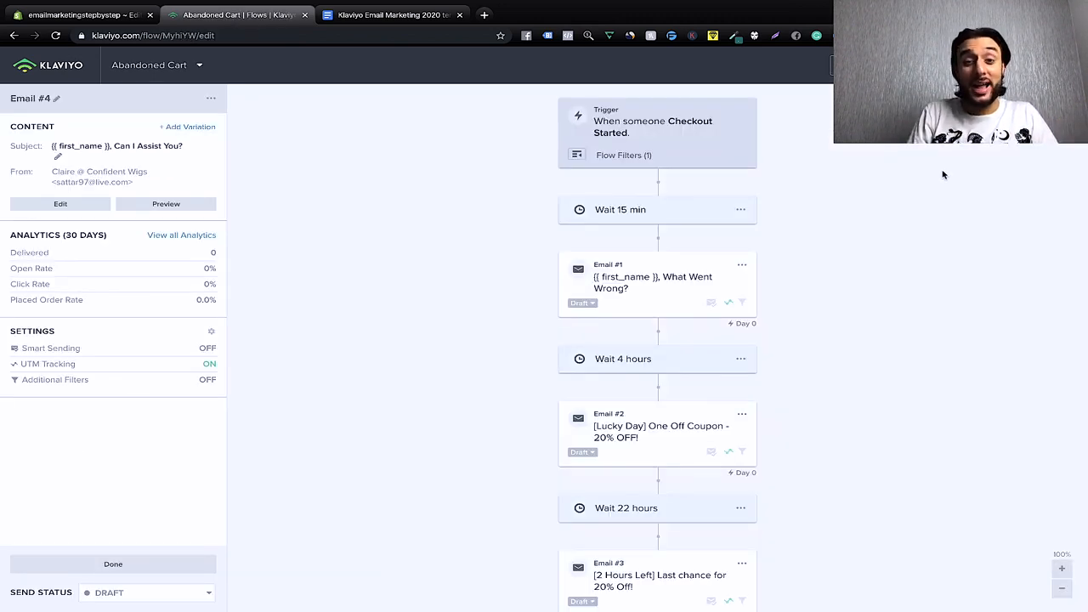
Step: Set the status of Emails #1 to #4 in the Abandoned Cart flow to Live and look over the whole flow
scroll(944, 233, down, 4)
scroll(944, 233, up, 4)
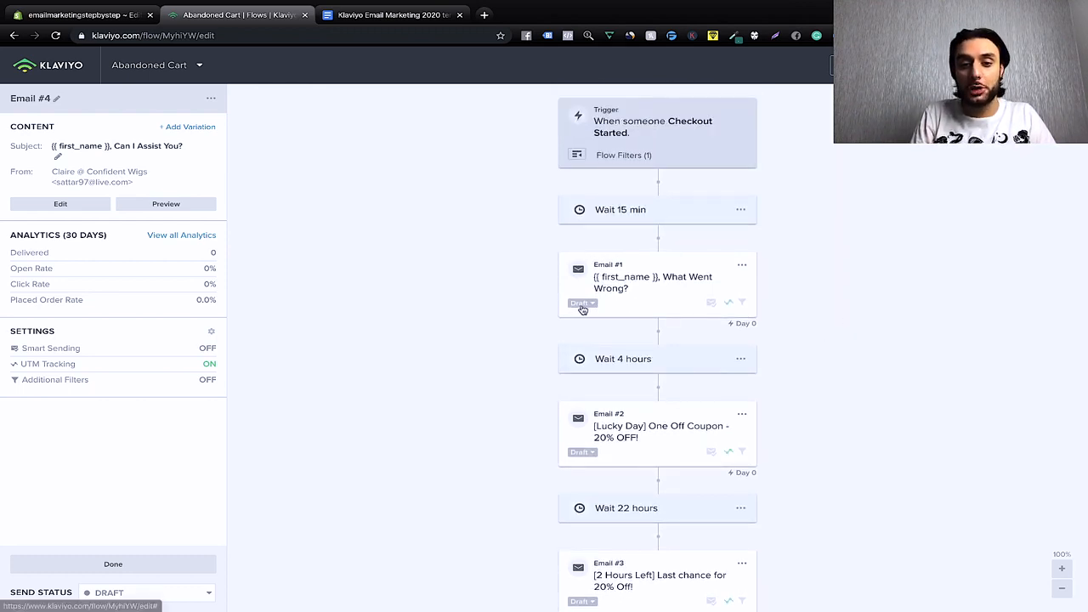
click(595, 305)
click(592, 344)
scroll(567, 416, down, 1)
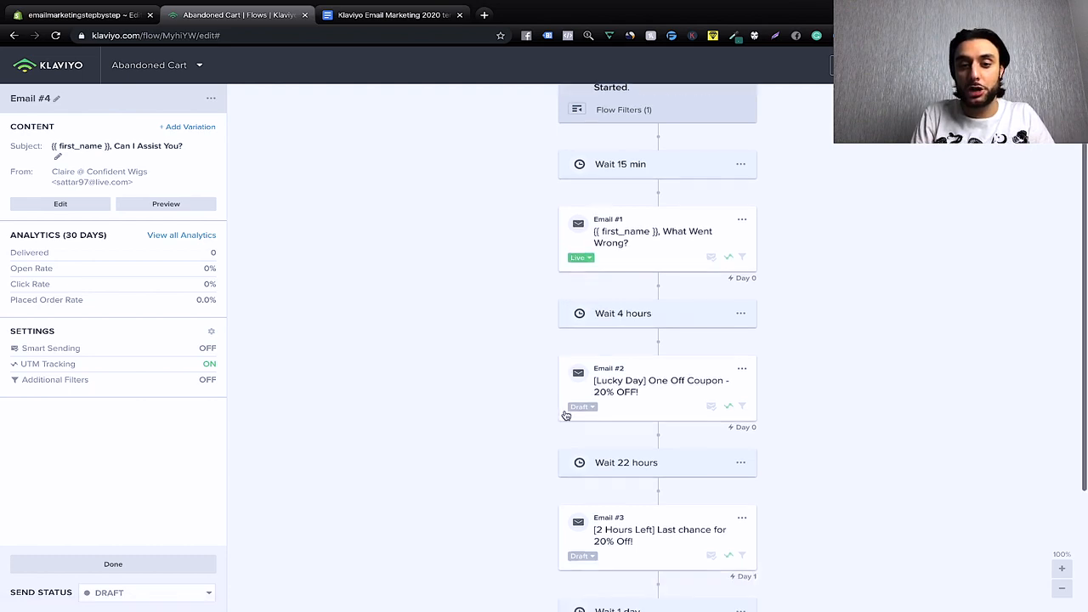
click(584, 376)
click(586, 412)
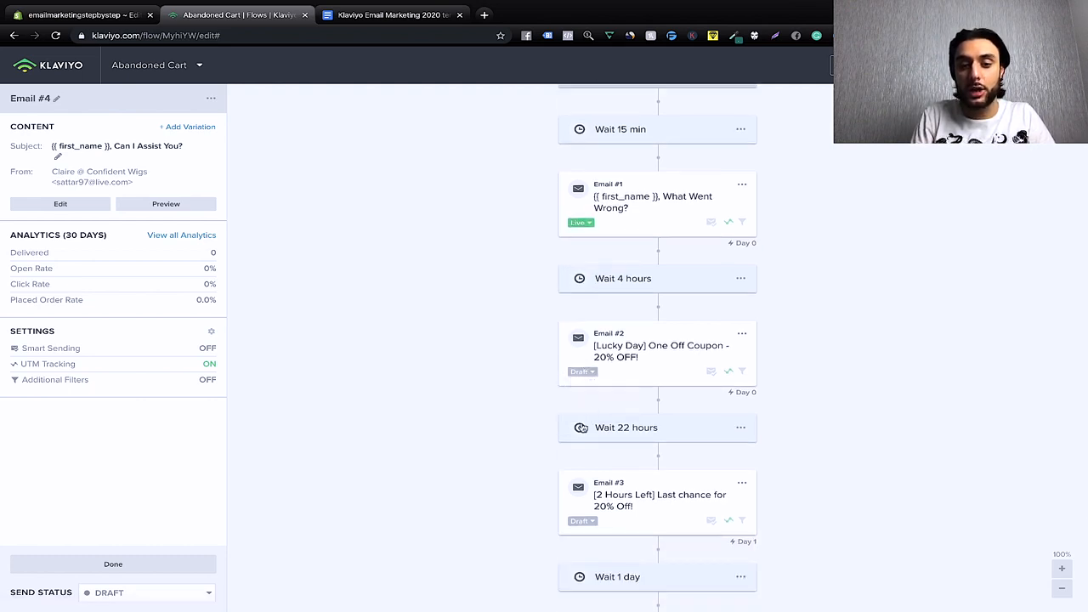
scroll(574, 441, down, 2)
click(582, 387)
click(589, 427)
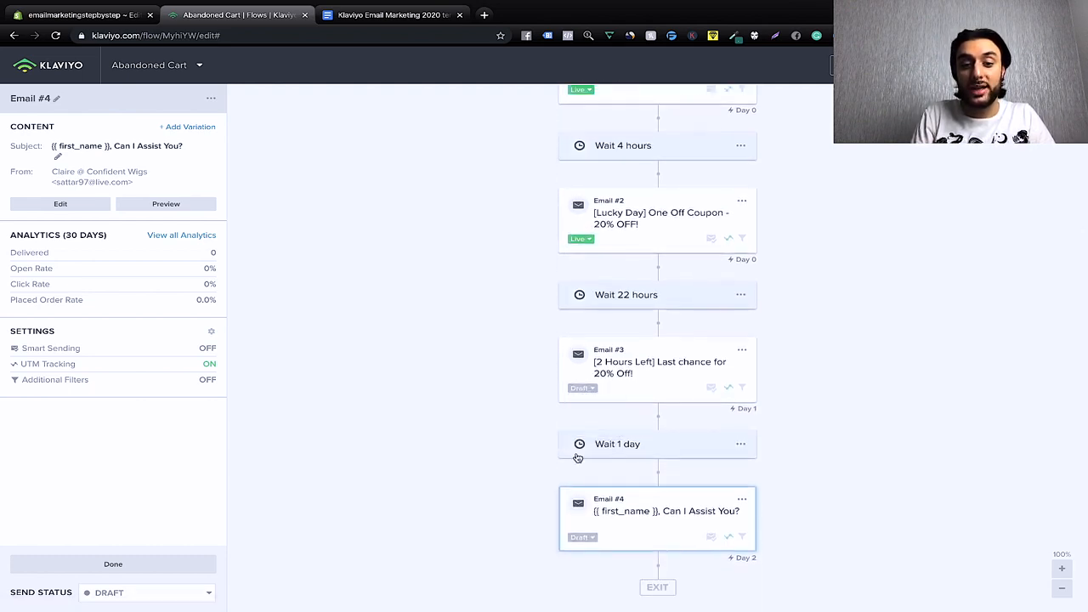
click(583, 537)
click(585, 577)
scroll(507, 477, up, 3)
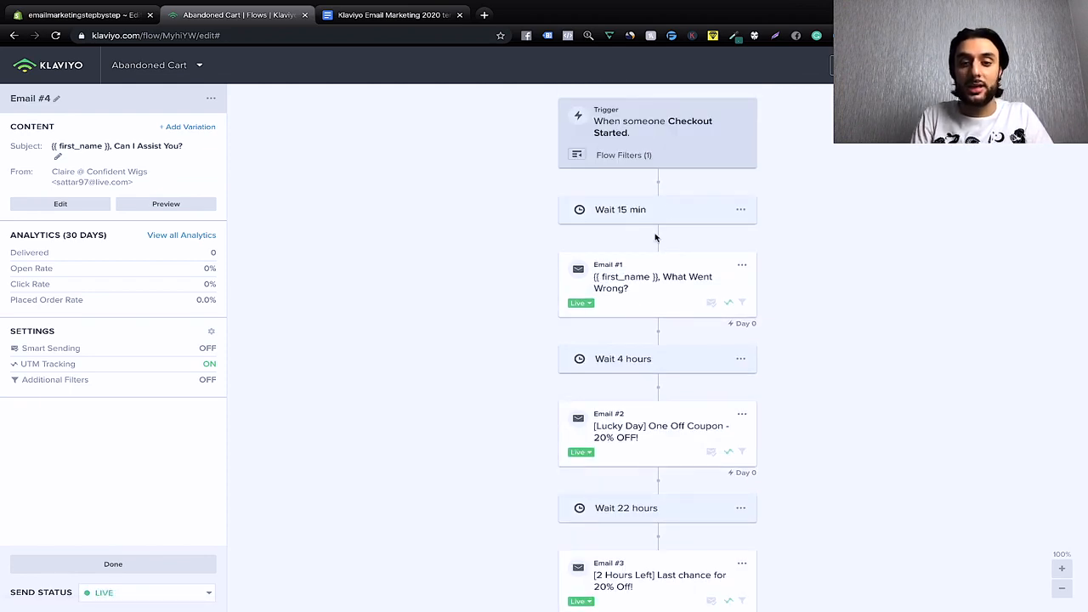
scroll(704, 396, down, 3)
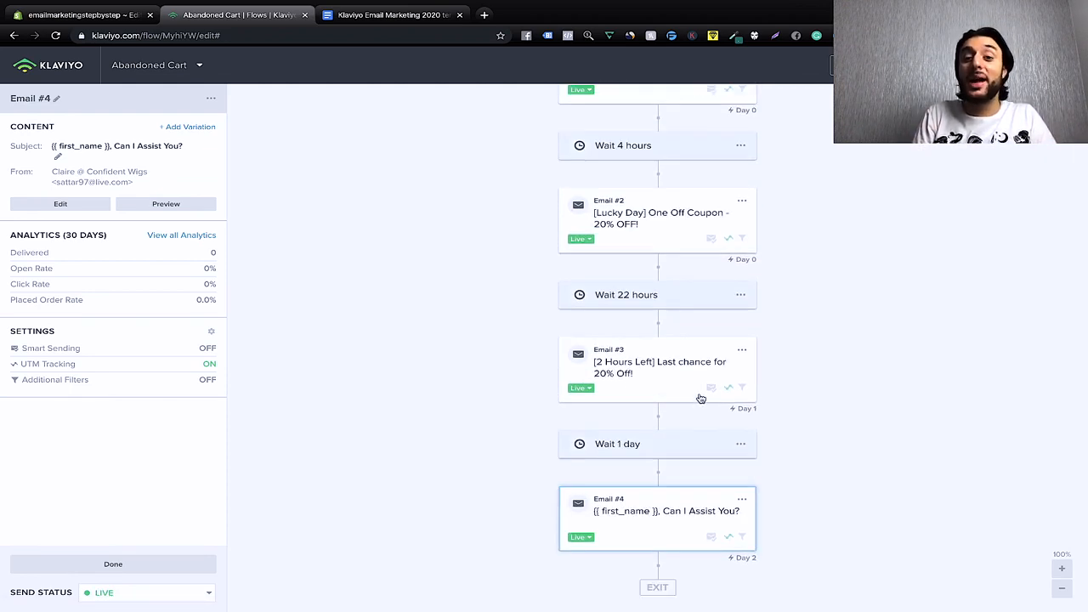
scroll(878, 369, up, 3)
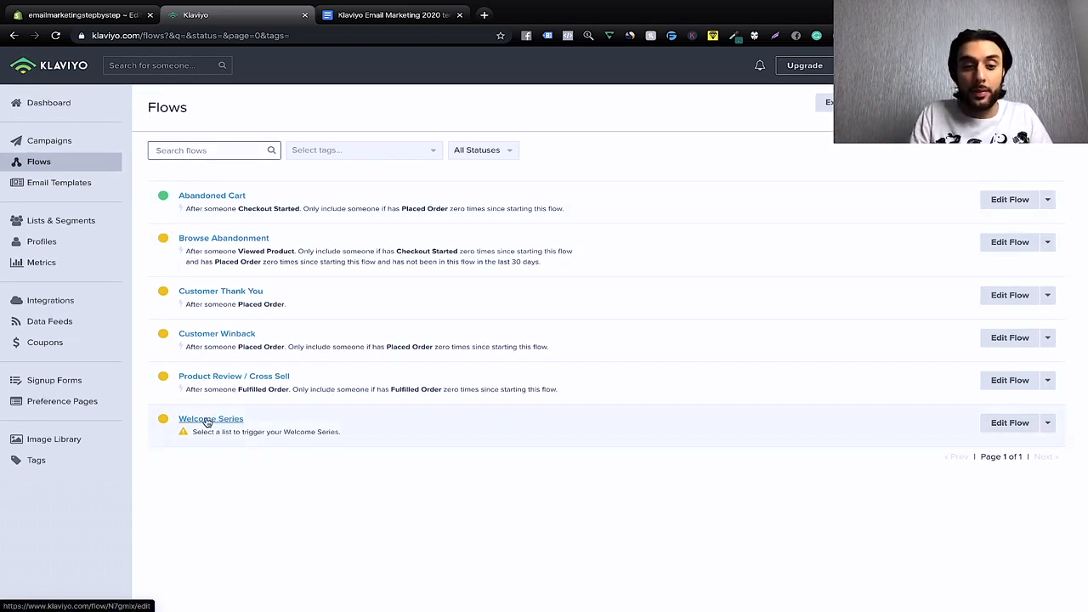
Step: Set up the Welcome Series flow with the Newsletter list as its trigger
click(206, 421)
click(434, 209)
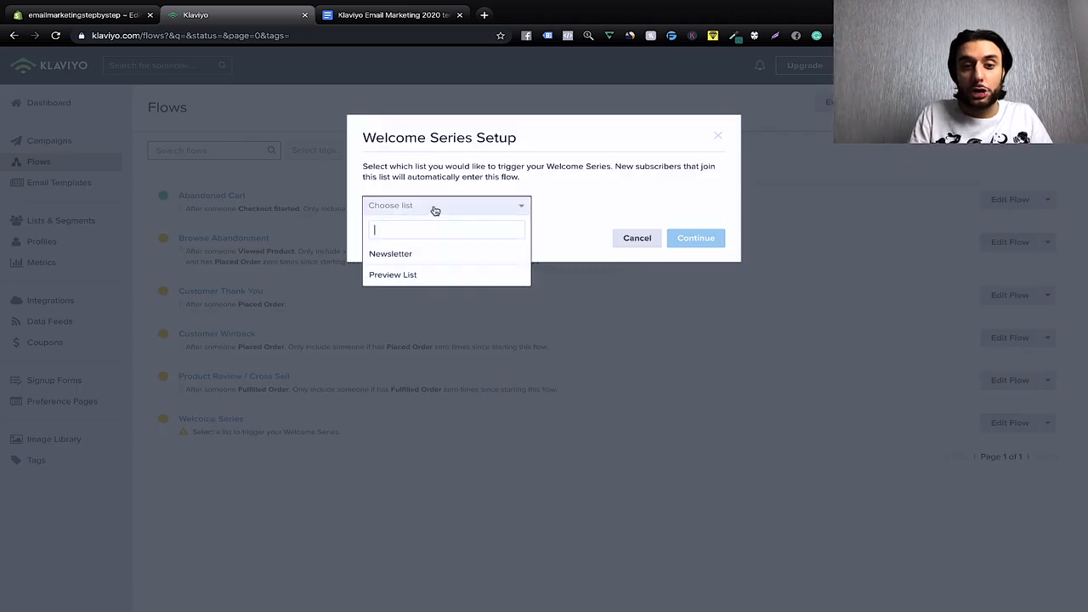
click(405, 257)
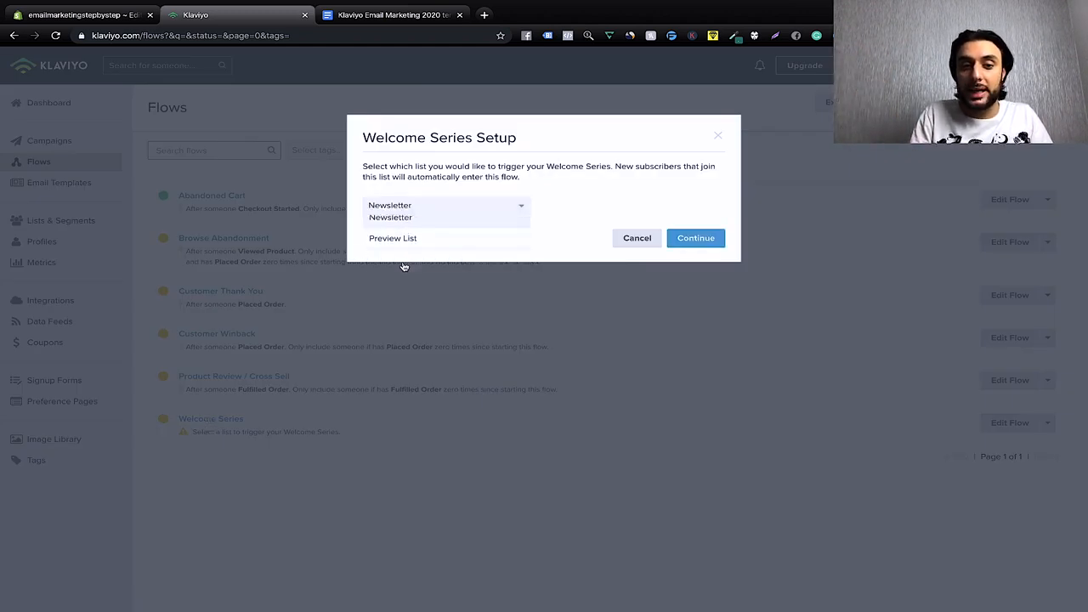
click(693, 239)
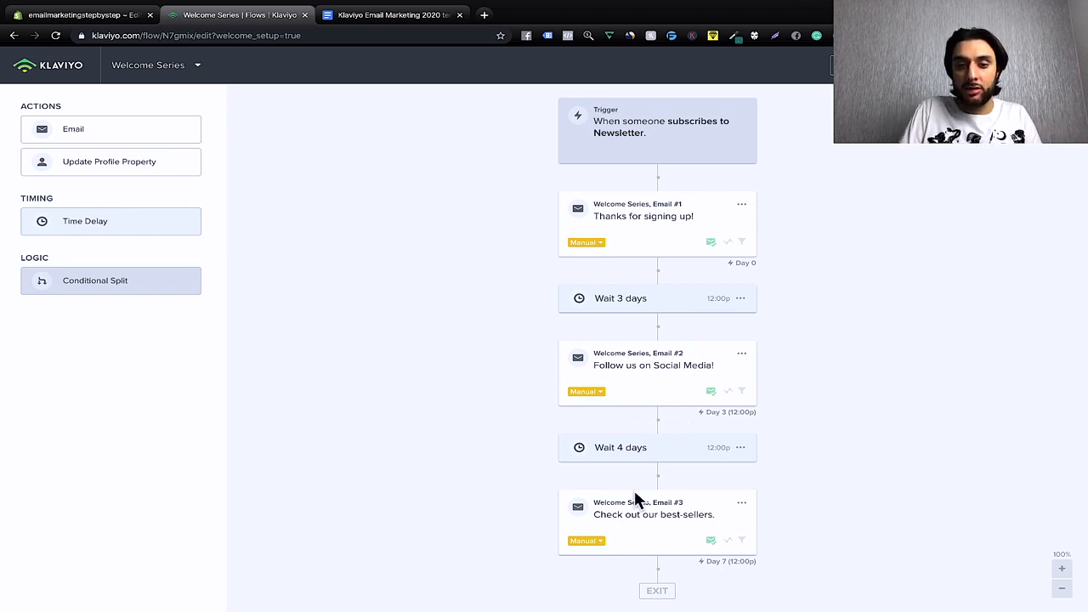
Step: Delete Email #3 and the 4-day time delay from the end of the Welcome Series flow
click(741, 503)
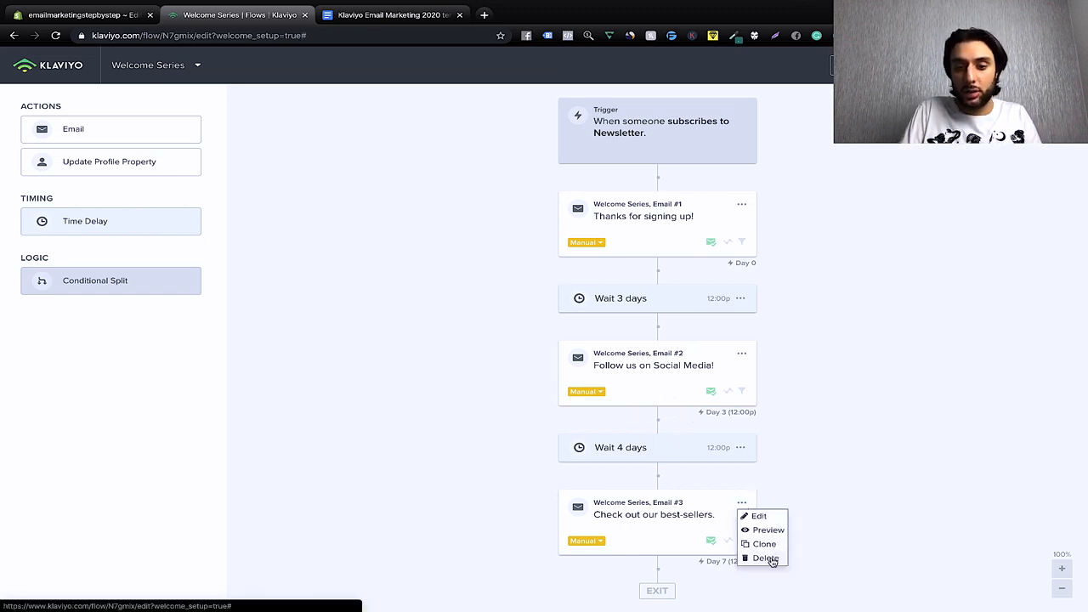
click(774, 558)
click(704, 207)
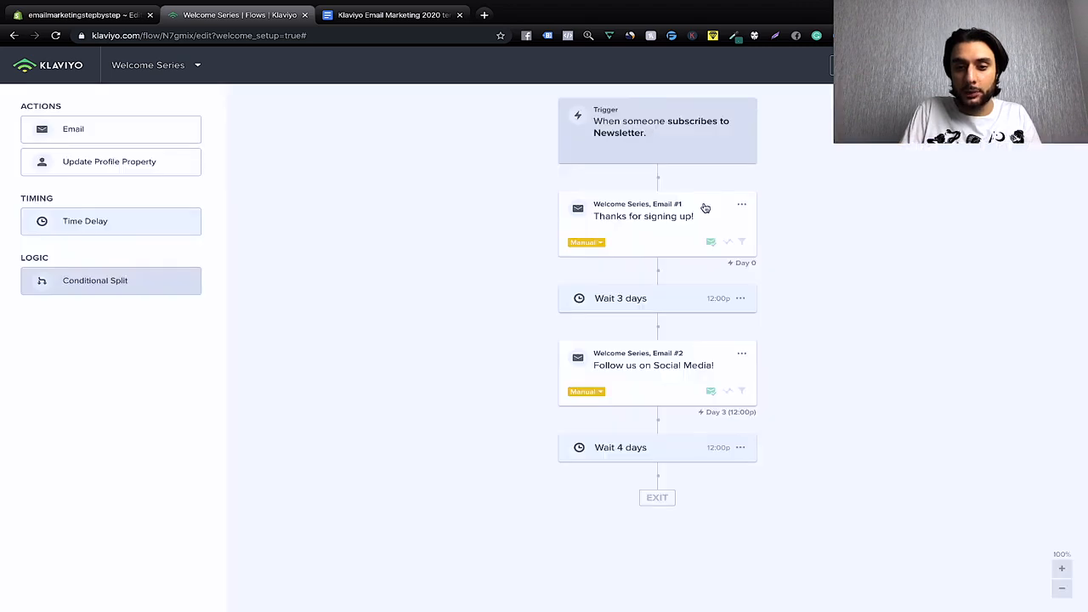
click(740, 448)
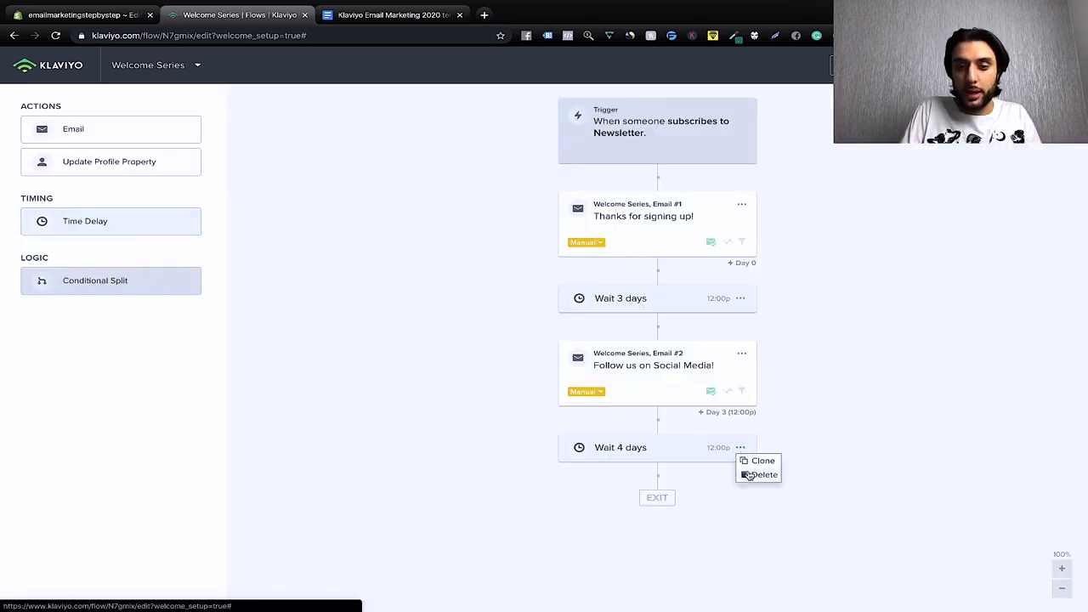
click(749, 476)
click(709, 218)
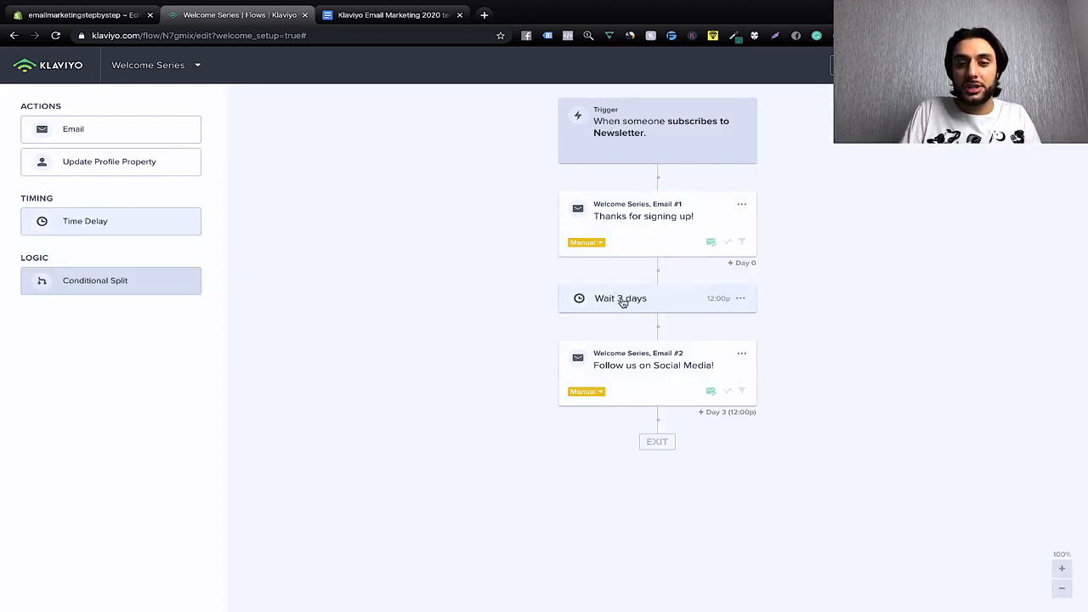
Step: Set the time delay between Welcome Series Emails #1 and #2 to 2 days and save it
click(652, 301)
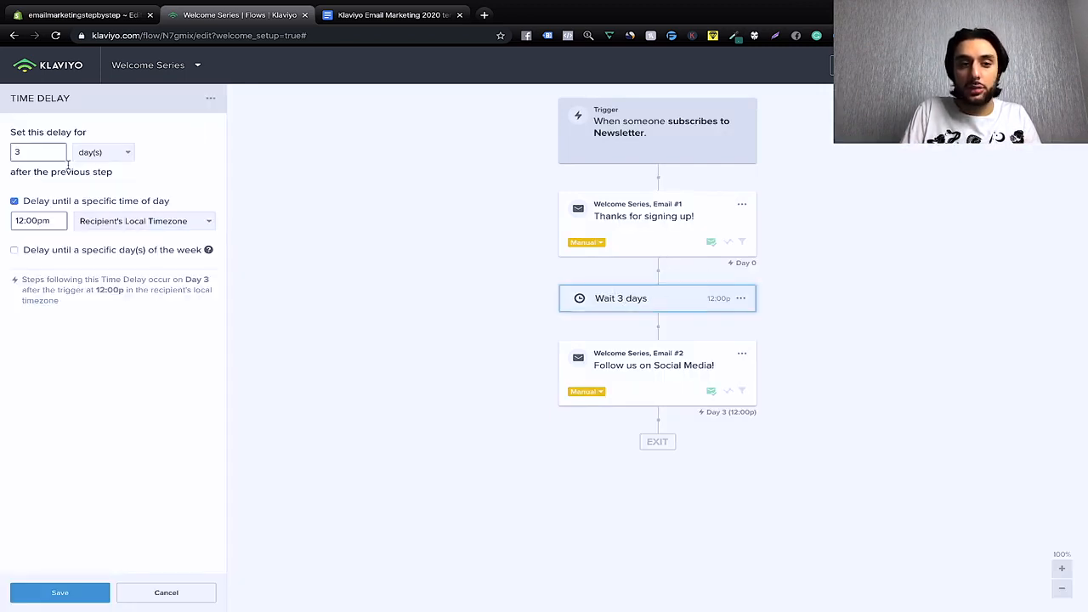
click(24, 148)
key(BackSpace)
text(2)
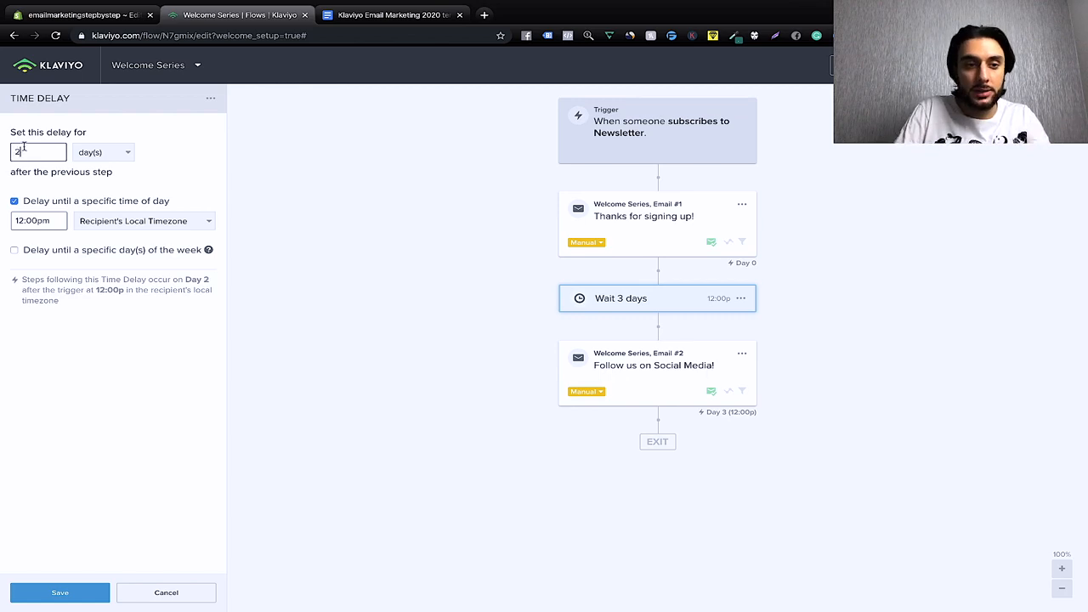
click(80, 600)
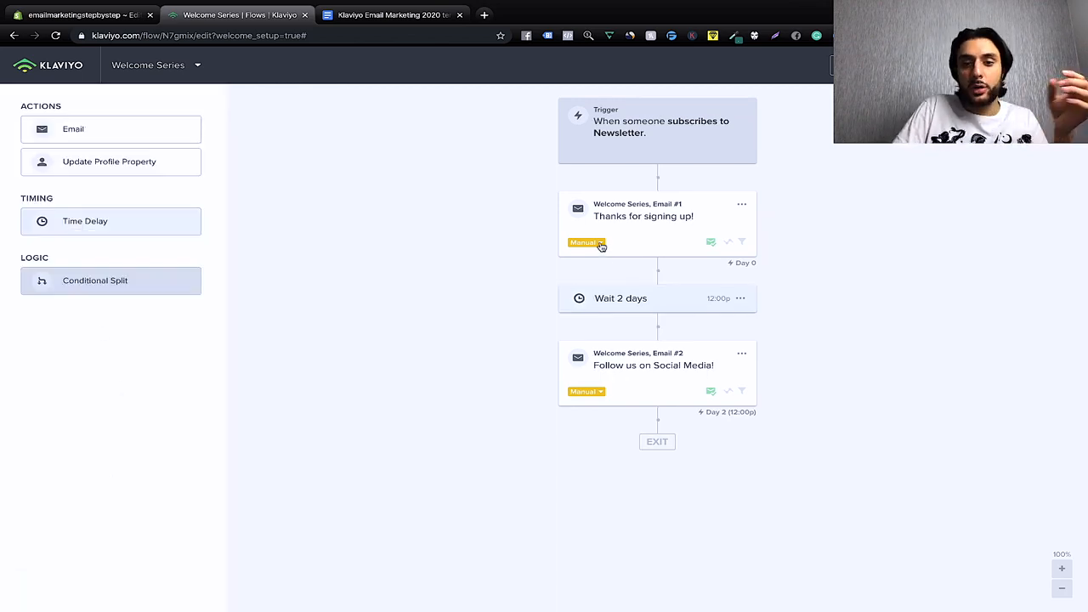
Step: Set the status of Welcome Series Email #2 to Live
click(601, 393)
click(596, 431)
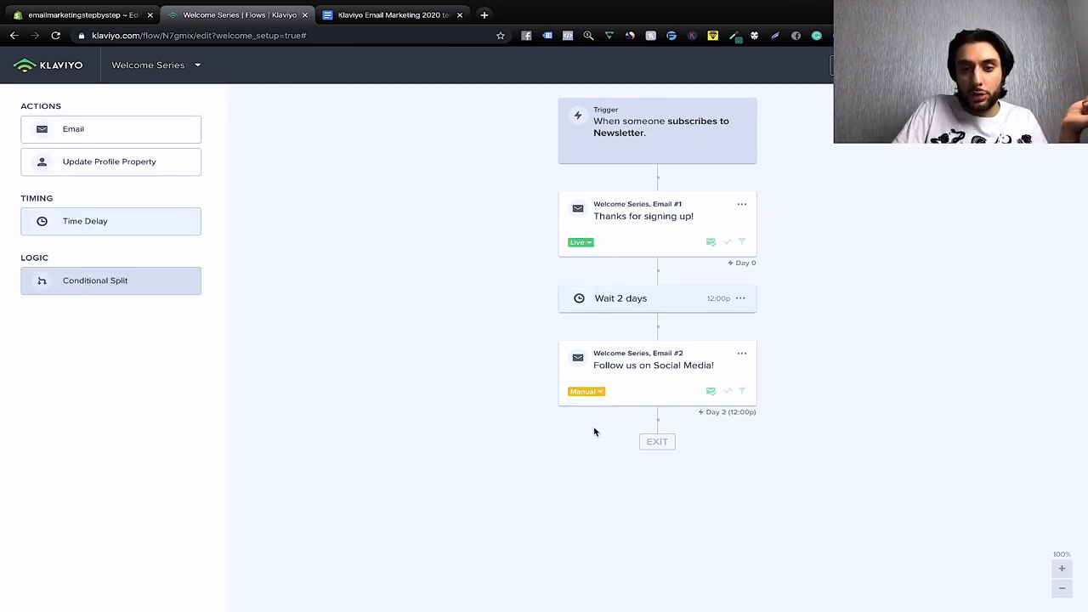
Step: Turn off Smart Sending and turn on UTM tracking for Welcome Series Emails #1 and #2
click(642, 218)
click(211, 349)
click(206, 131)
click(203, 210)
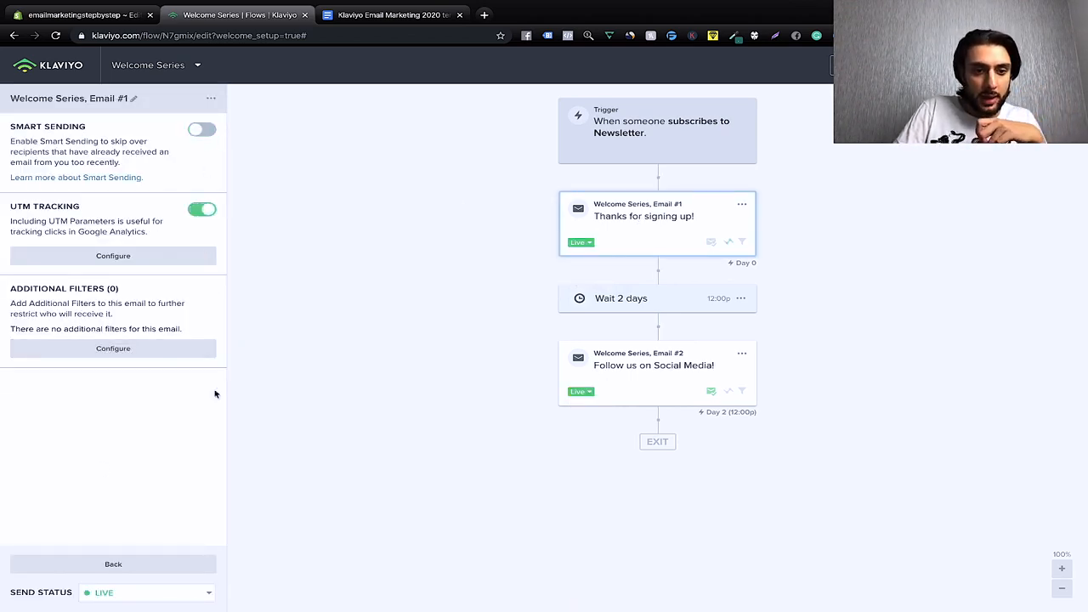
click(647, 365)
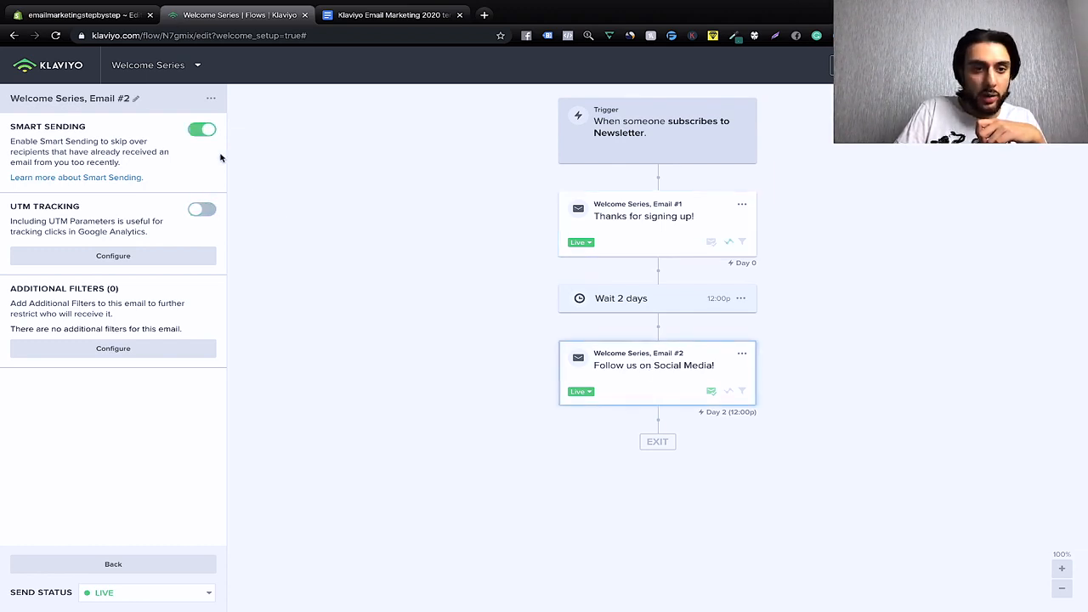
click(204, 132)
click(203, 212)
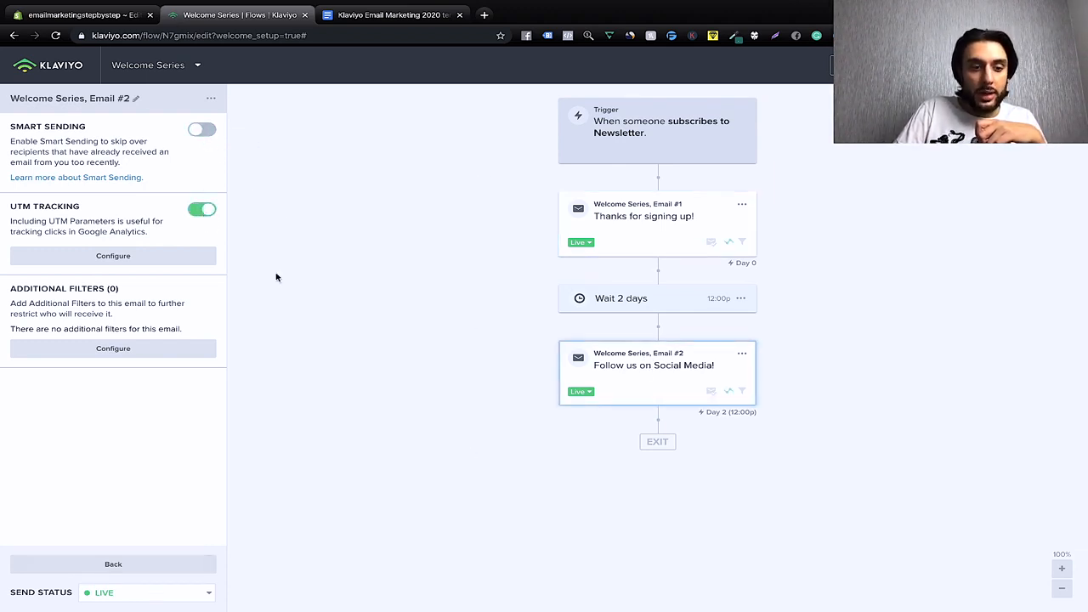
click(675, 242)
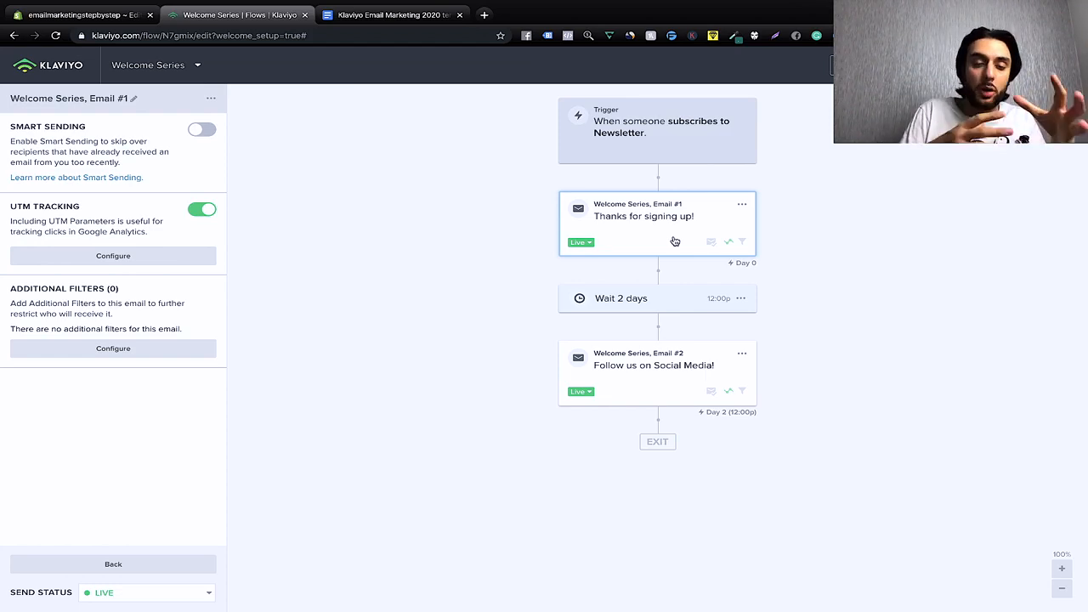
Step: Review the Welcome flow Template section in the Klaviyo Email Marketing 2020 templates document in Google Docs
key(ctrl+Tab)
scroll(523, 413, down, 1)
scroll(523, 413, up, 2)
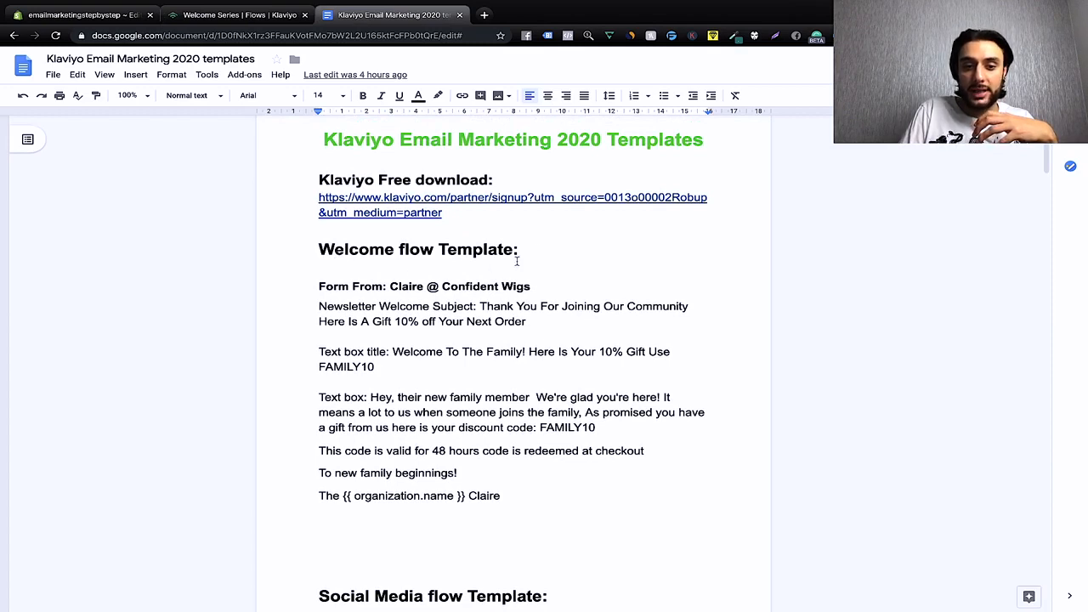
scroll(628, 324, down, 1)
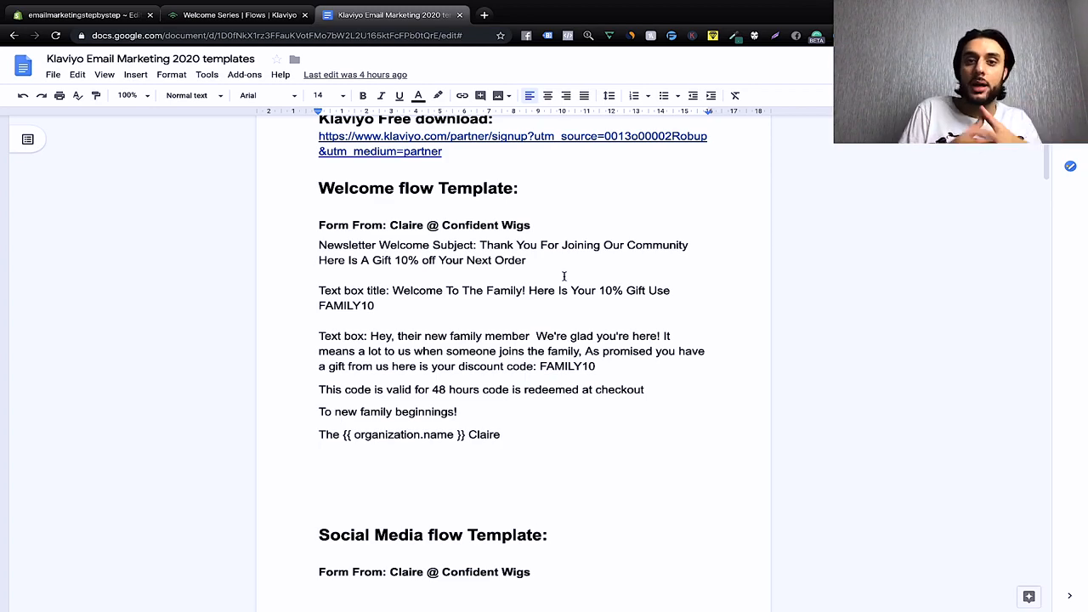
key(ctrl+shift+Tab)
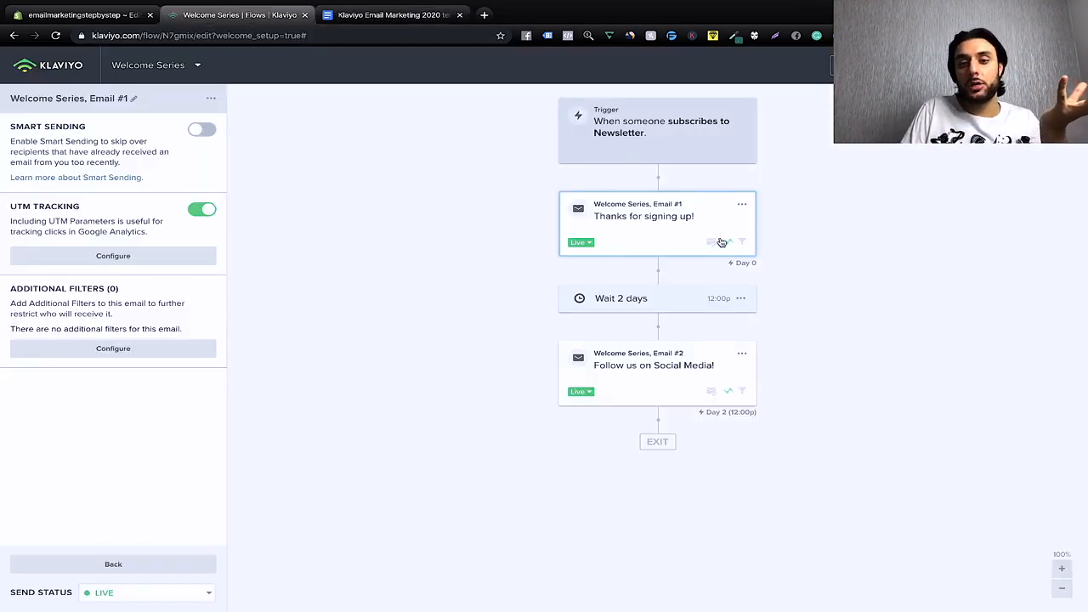
Step: Open Welcome Series Email #1 for editing and replace its From name with the sender's first name followed by "@ Confident Wigs"
click(741, 206)
click(757, 218)
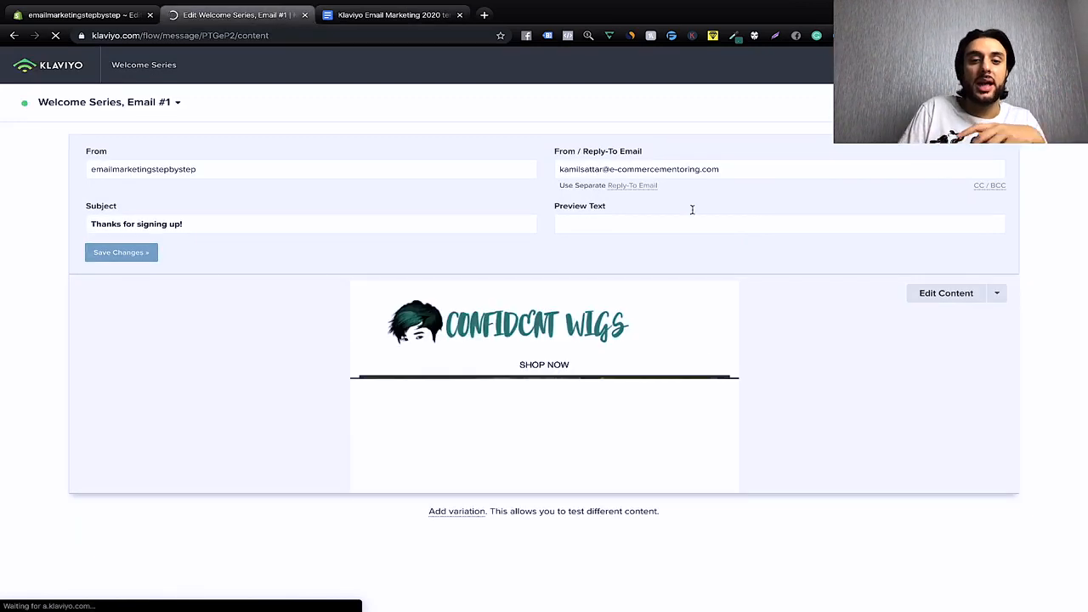
drag(224, 173, 77, 173)
key(BackSpace)
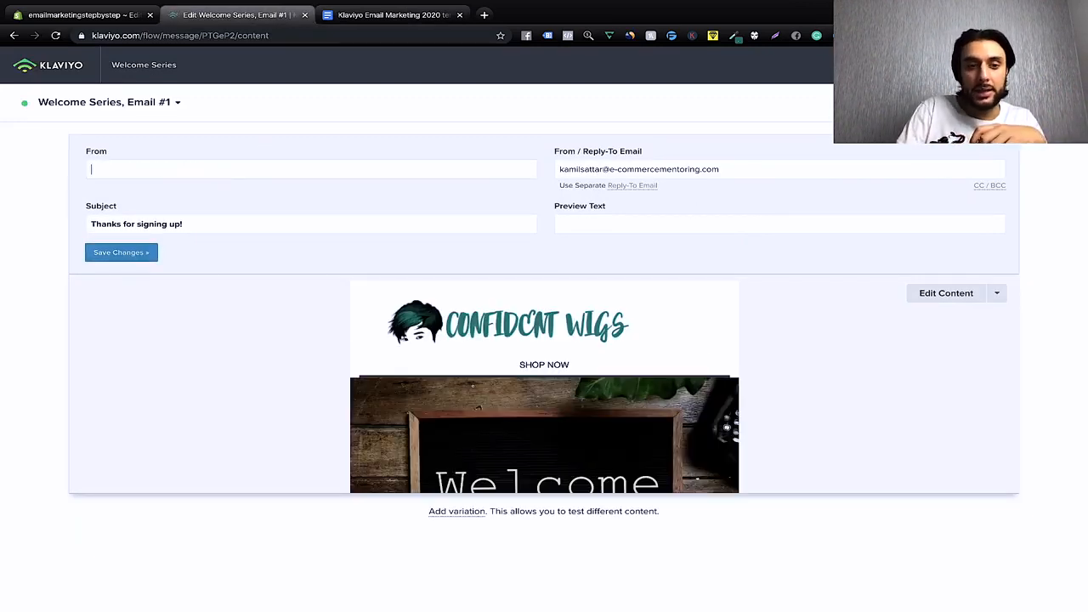
text(Claire @ Confident Wigs)
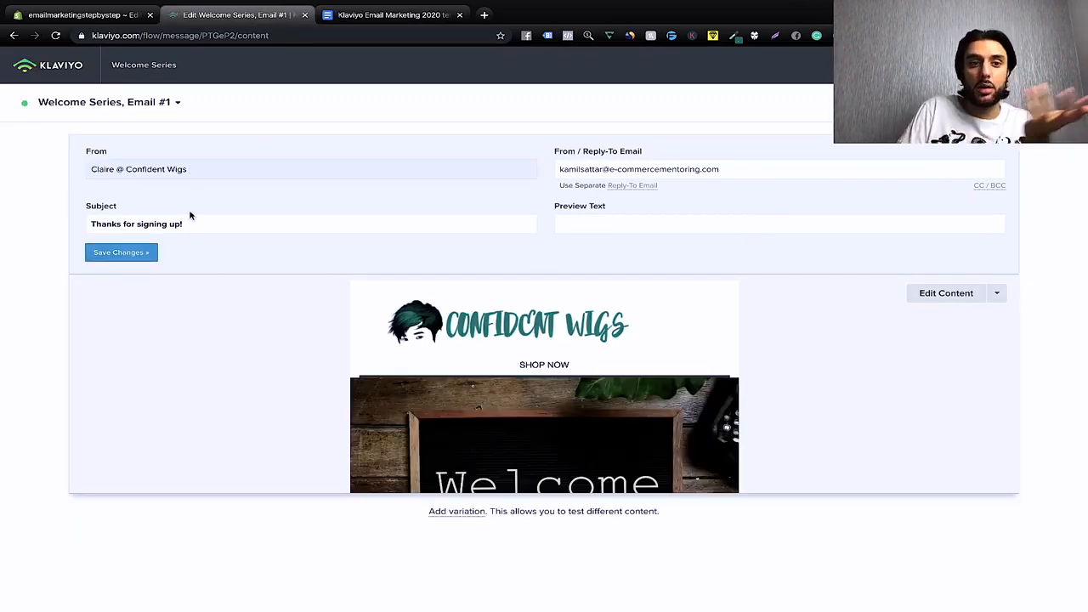
Step: Replace the subject with "Thank You For Joining Our Community Here Is A Gift 10% off Your Next Order" and save the changes
drag(200, 222, 73, 224)
key(BackSpace)
text(Thank You For Joining Our Community Here Is A Gift 10% off Your Next Order)
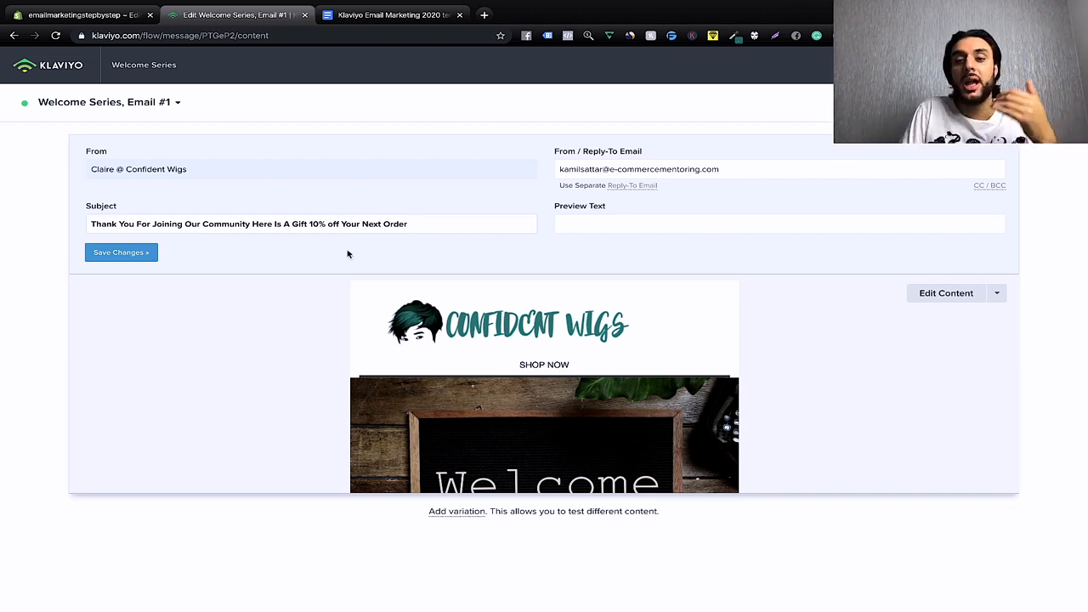
scroll(421, 333, down, 1)
scroll(421, 332, up, 1)
click(120, 251)
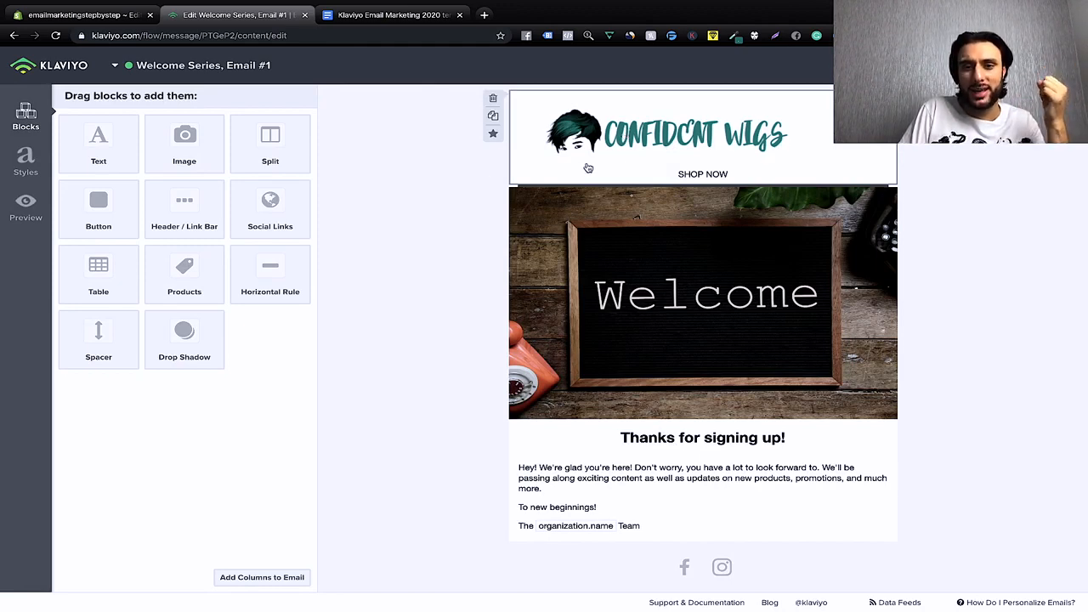
Step: Remove the SHOP NOW link from the email's logo header block and save the block
click(625, 168)
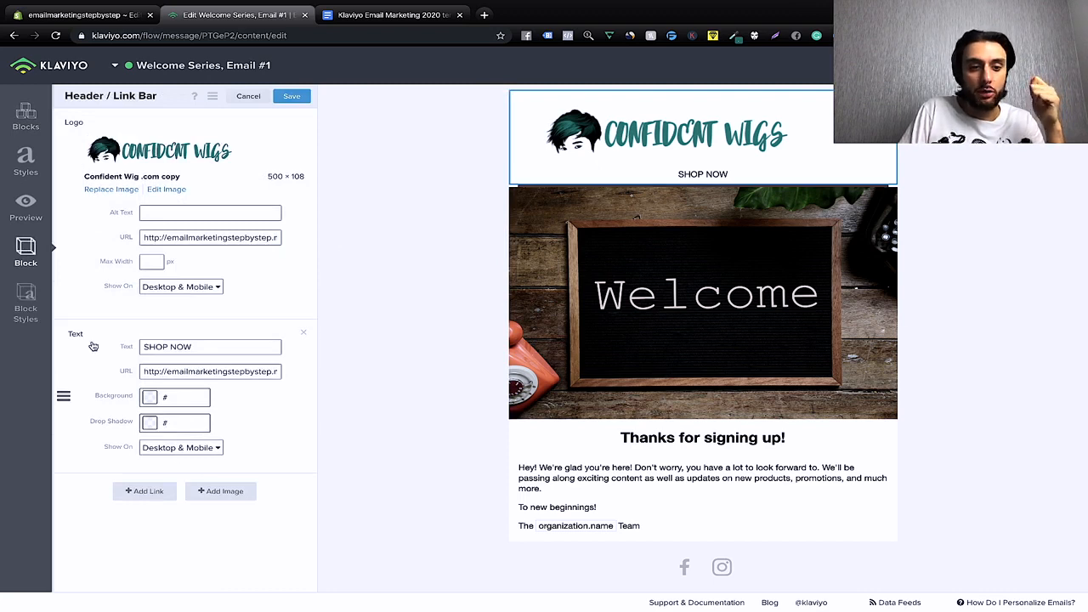
click(304, 337)
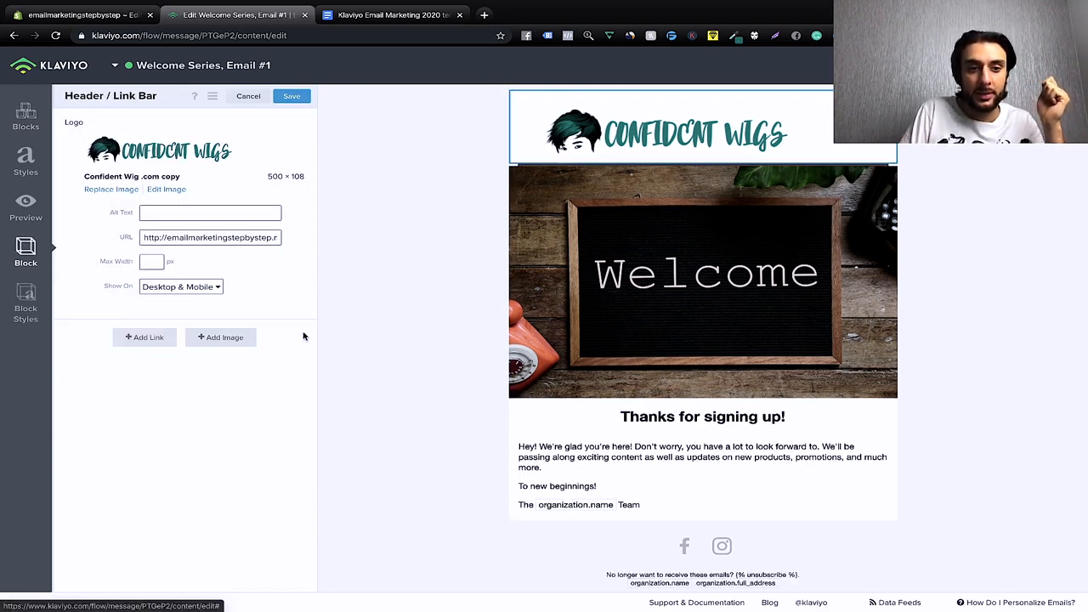
click(291, 97)
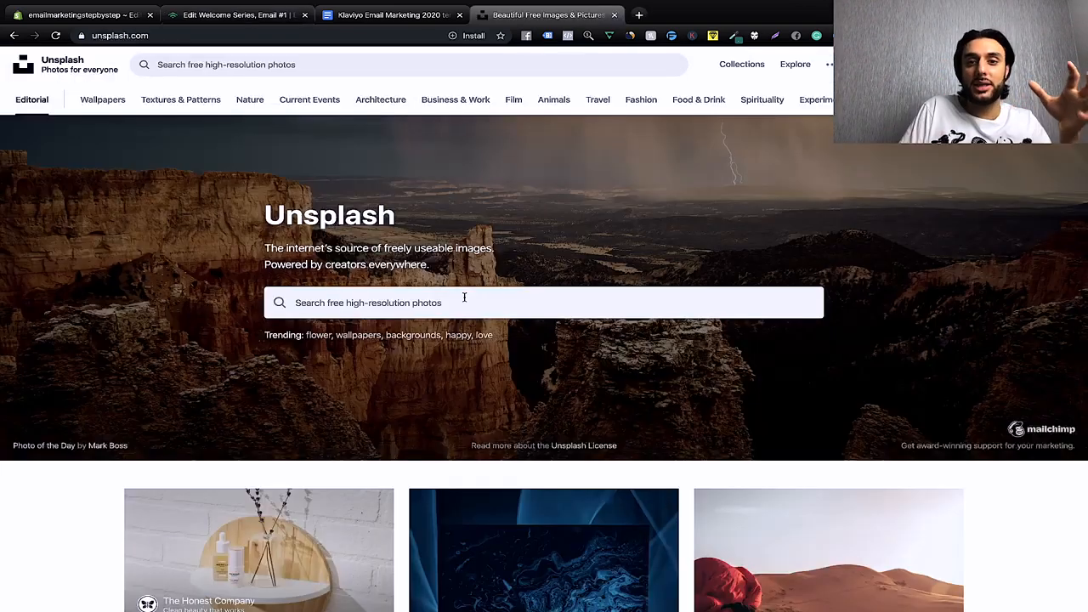
Step: Search Unsplash for "welcome" photos and look through the results
click(461, 302)
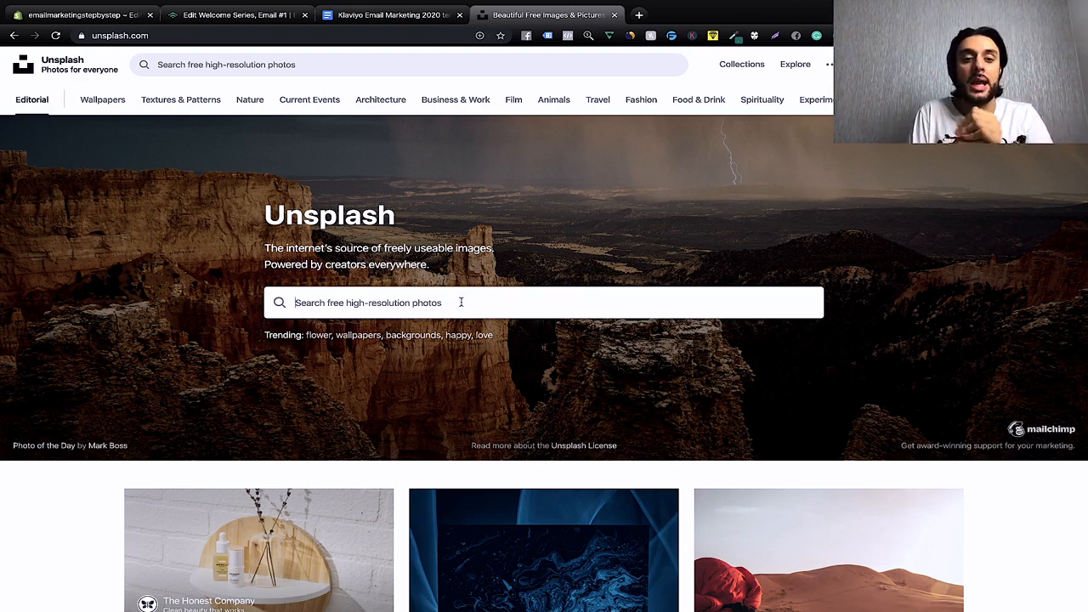
text(welcome)
key(Down)
key(Return)
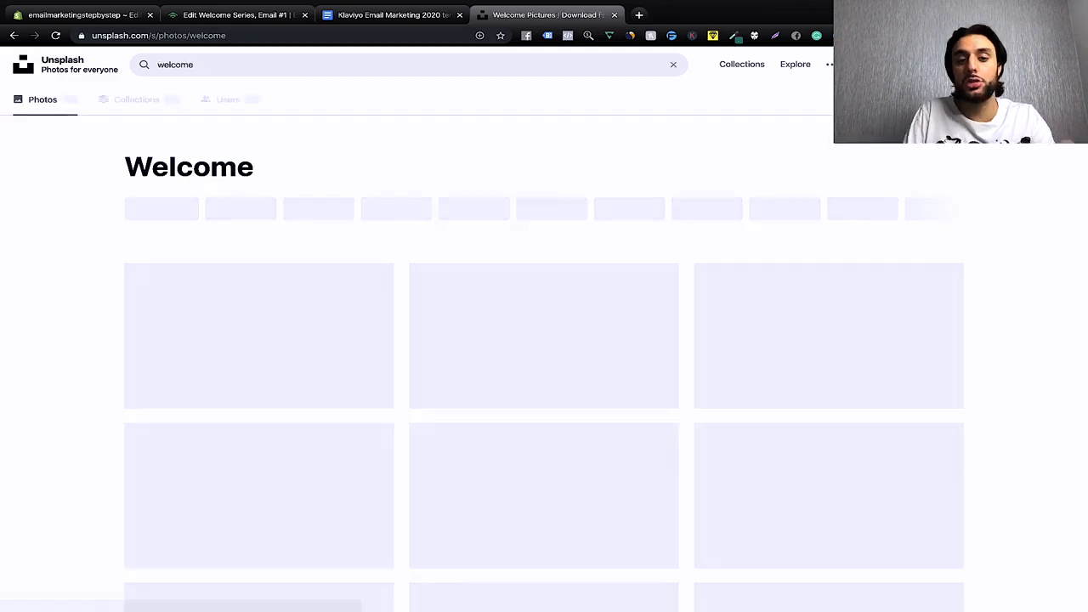
scroll(492, 287, down, 1)
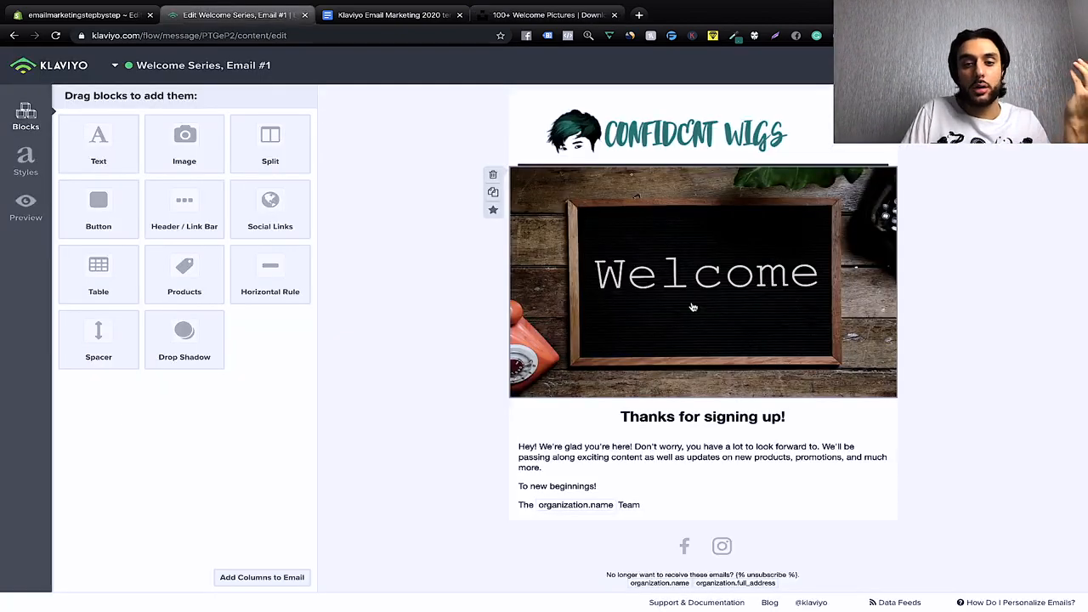
Step: Replace the chalkboard Welcome image in Email #1 by uploading Welcome.jpg from the Email Marketing 2020 folder in Downloads
click(693, 307)
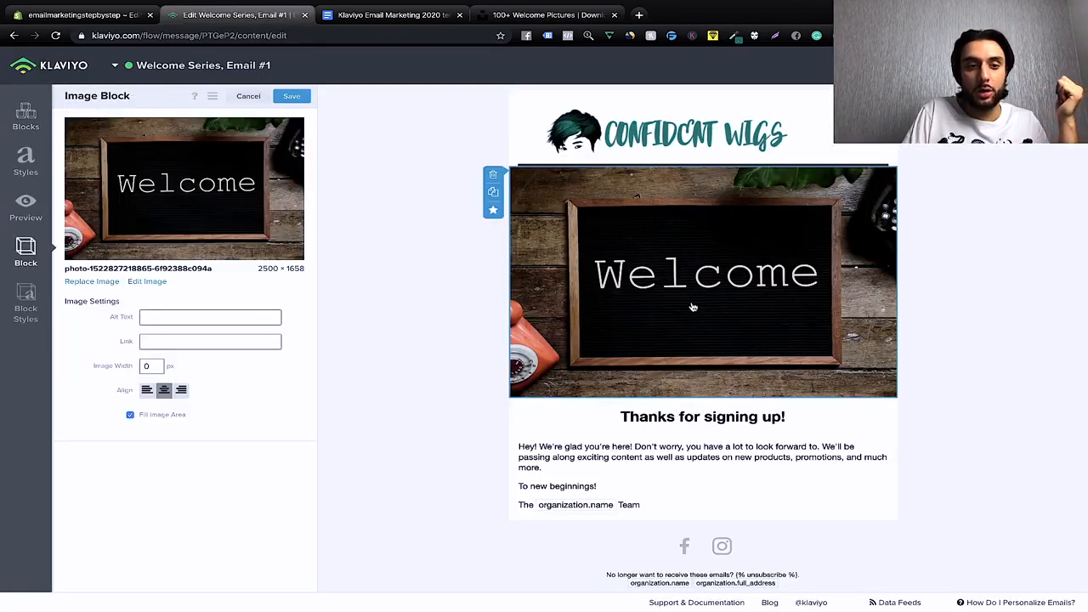
click(92, 281)
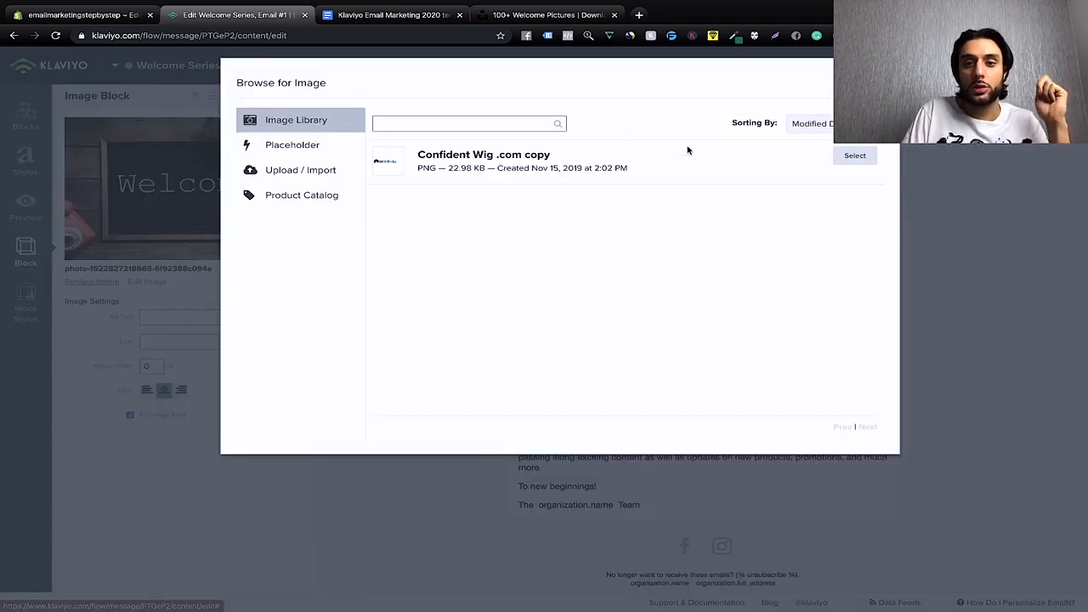
click(288, 173)
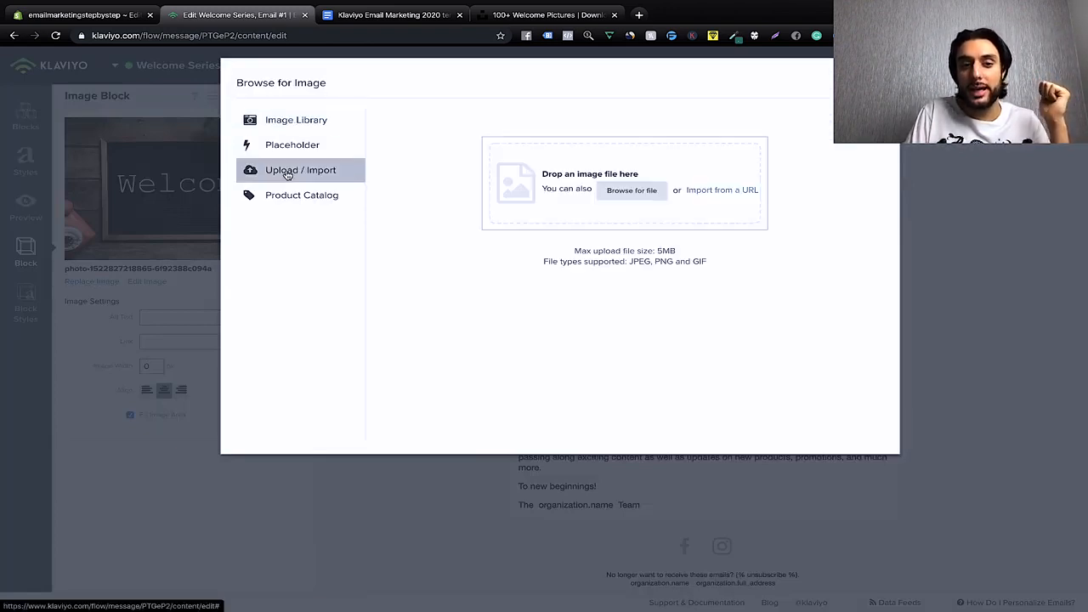
click(629, 190)
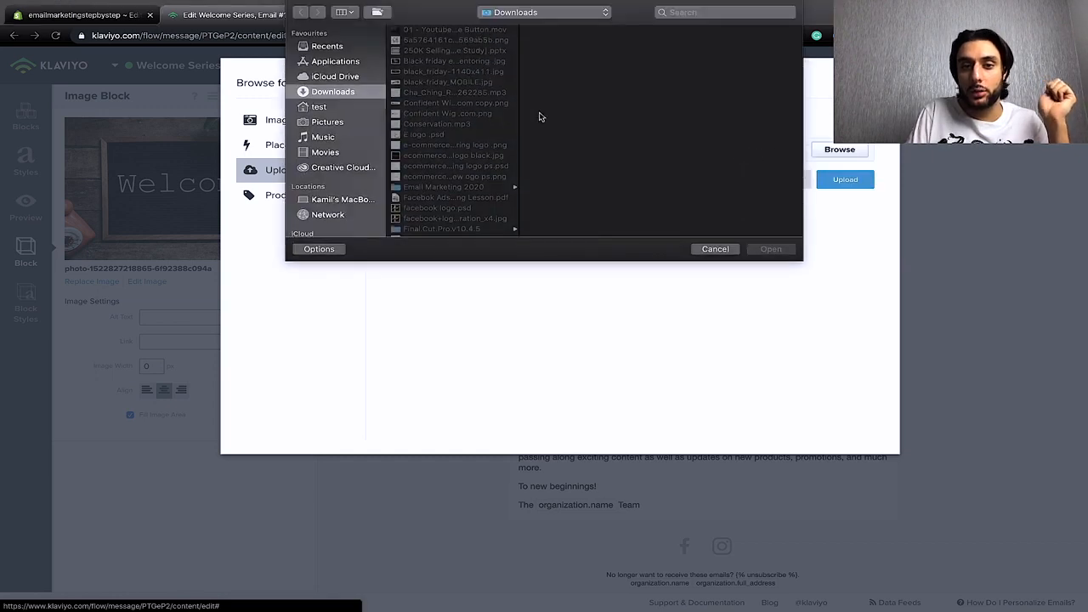
click(418, 188)
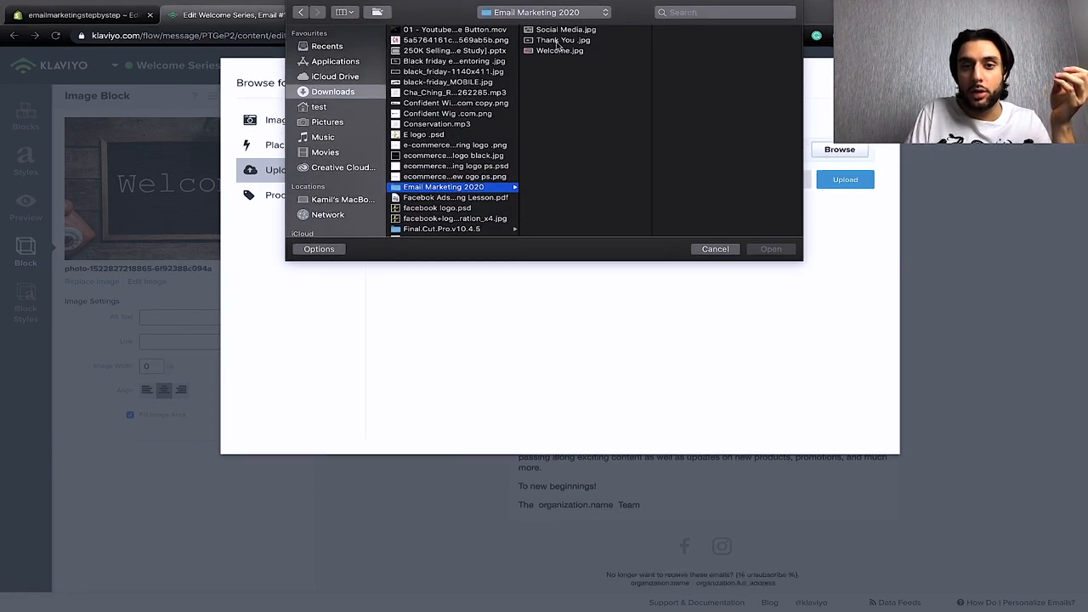
click(557, 41)
click(560, 30)
click(563, 51)
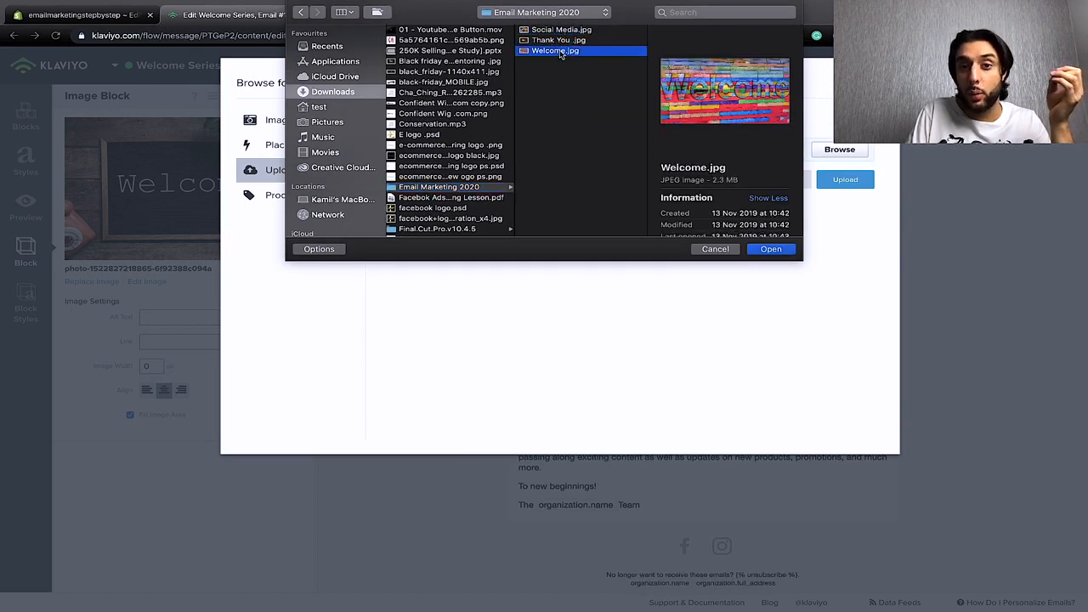
click(771, 250)
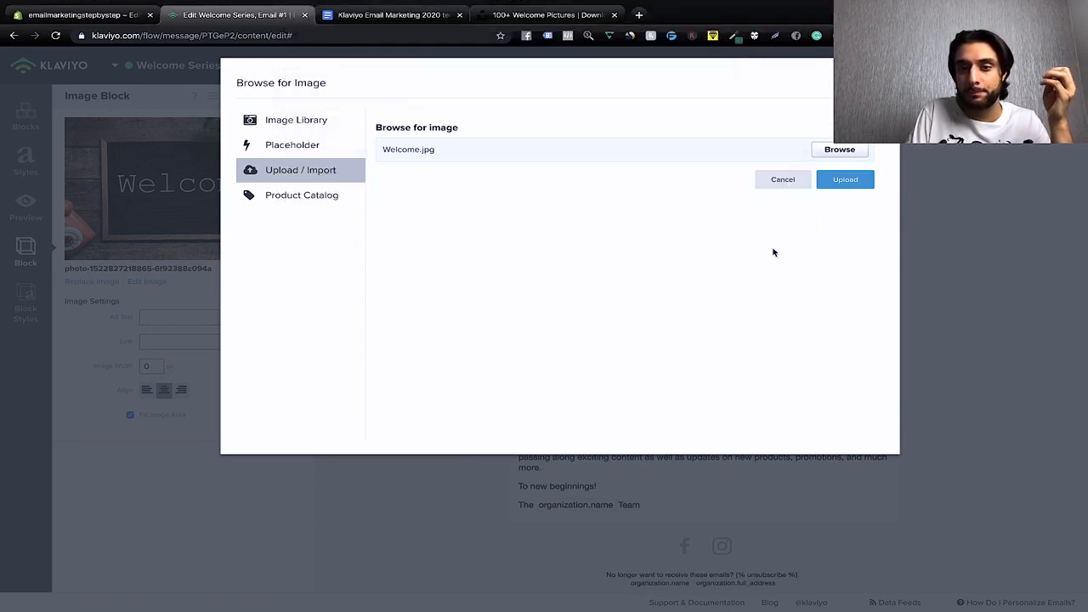
click(853, 184)
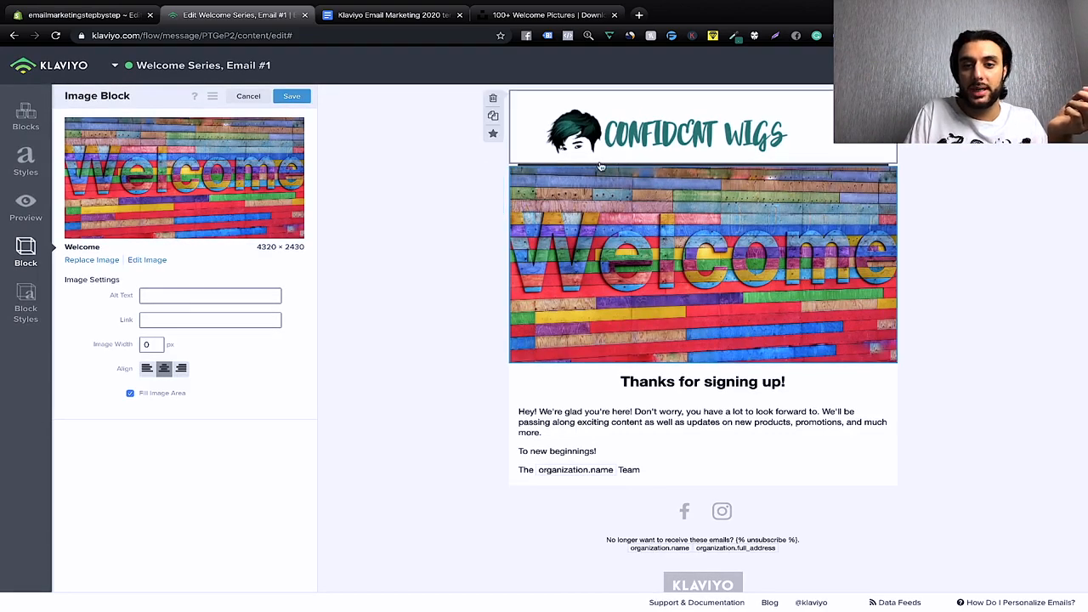
Step: Set the line thickness of the horizontal rule between the logo header and the image to 0 px and save it
click(598, 162)
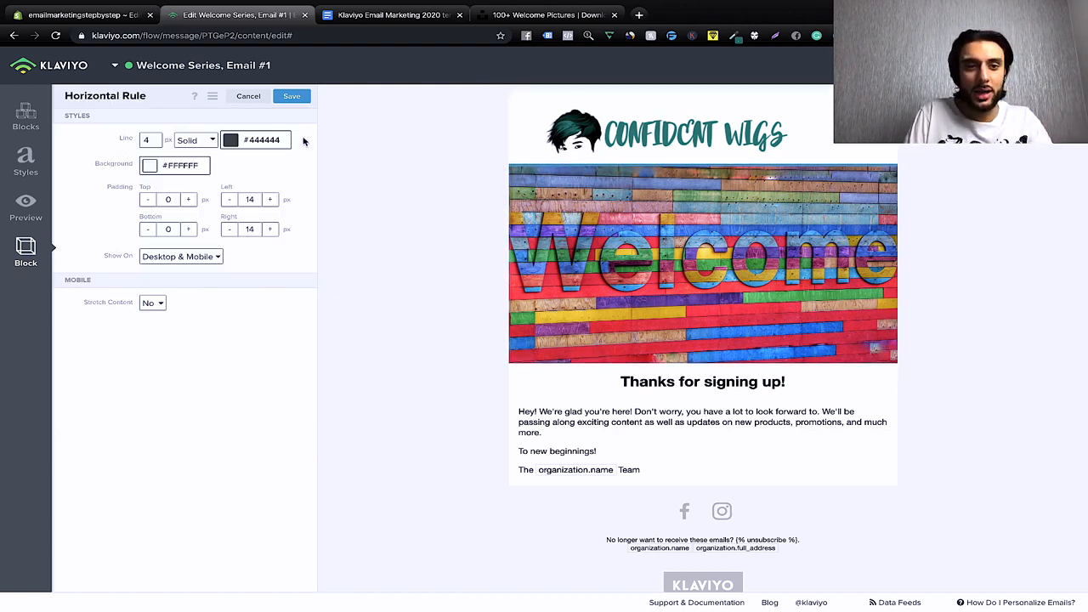
double_click(147, 140)
text(0)
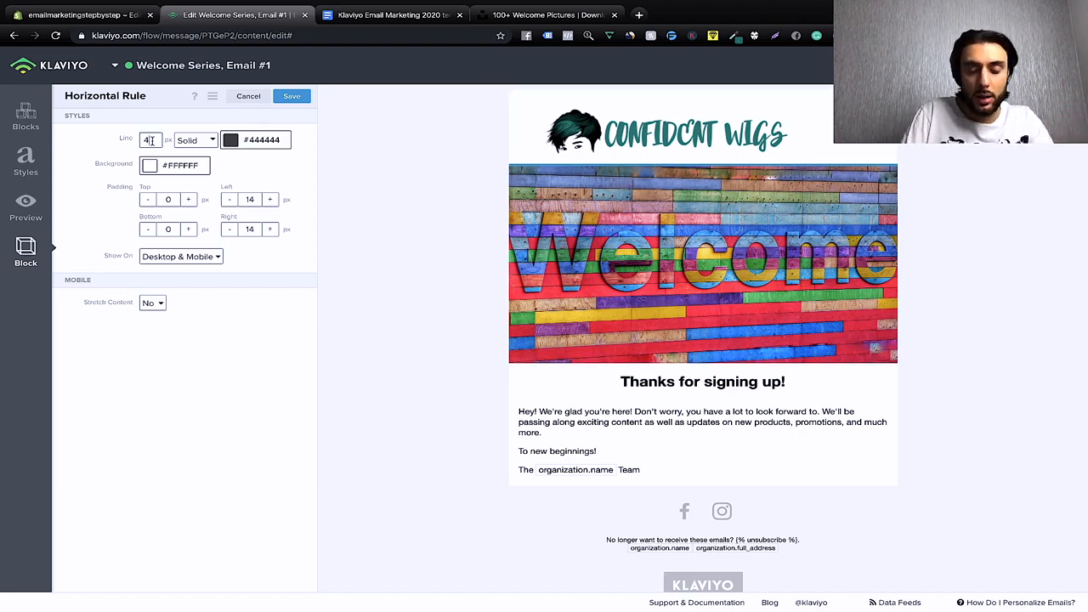
click(292, 96)
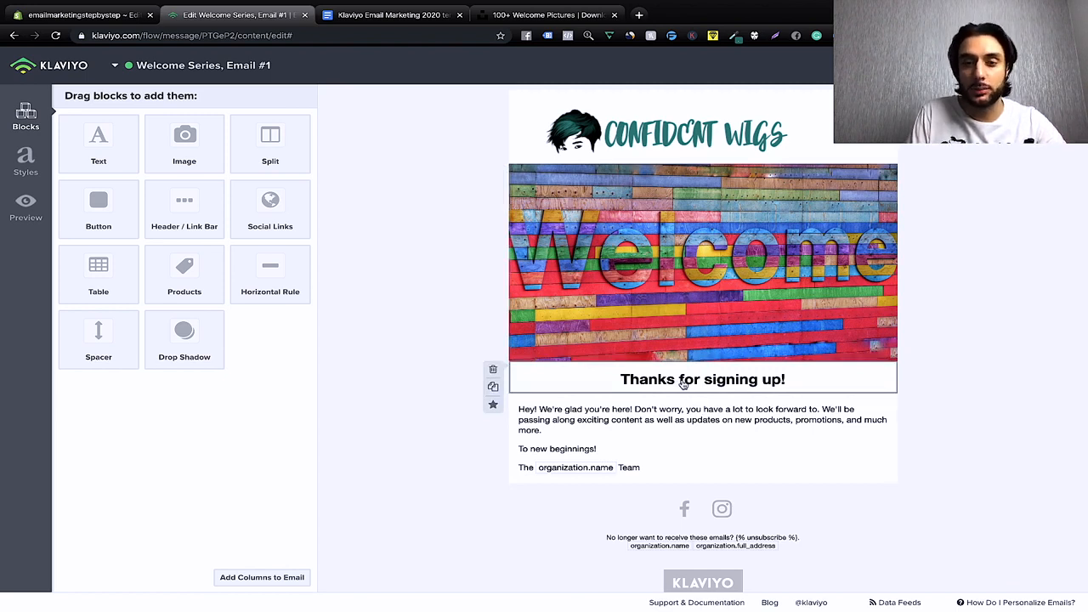
Step: Replace the "Thanks for signing up!" heading with "Welcome To The Family! Here Is Your 10% Gift Use FAMILY10" and center it
click(766, 385)
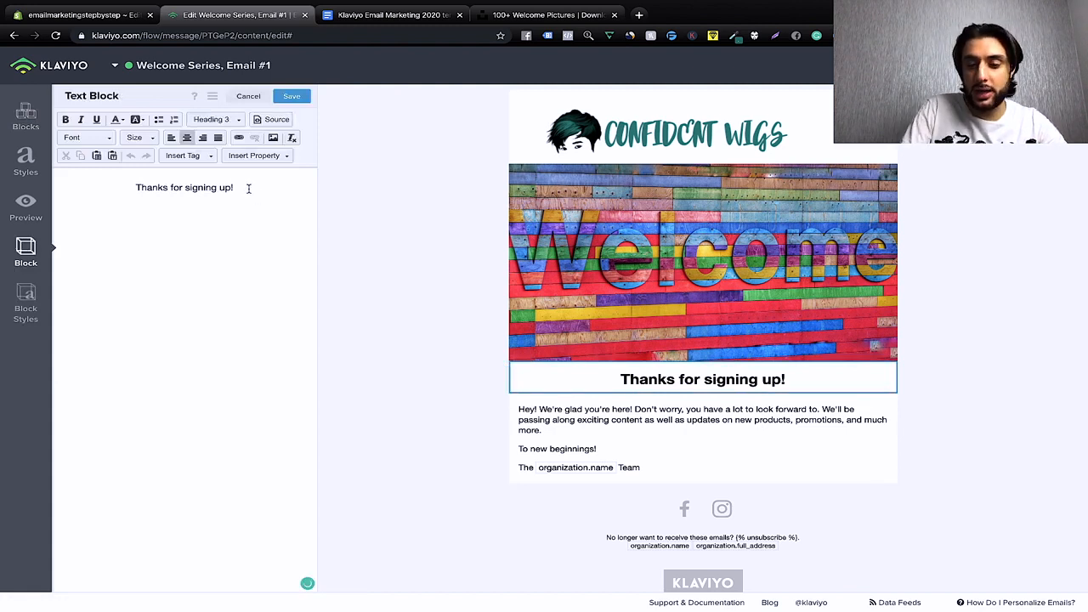
drag(248, 188, 74, 189)
key(BackSpace)
text(Welcome To The Family! Here Is Your 10% Gift Use FAMILY10)
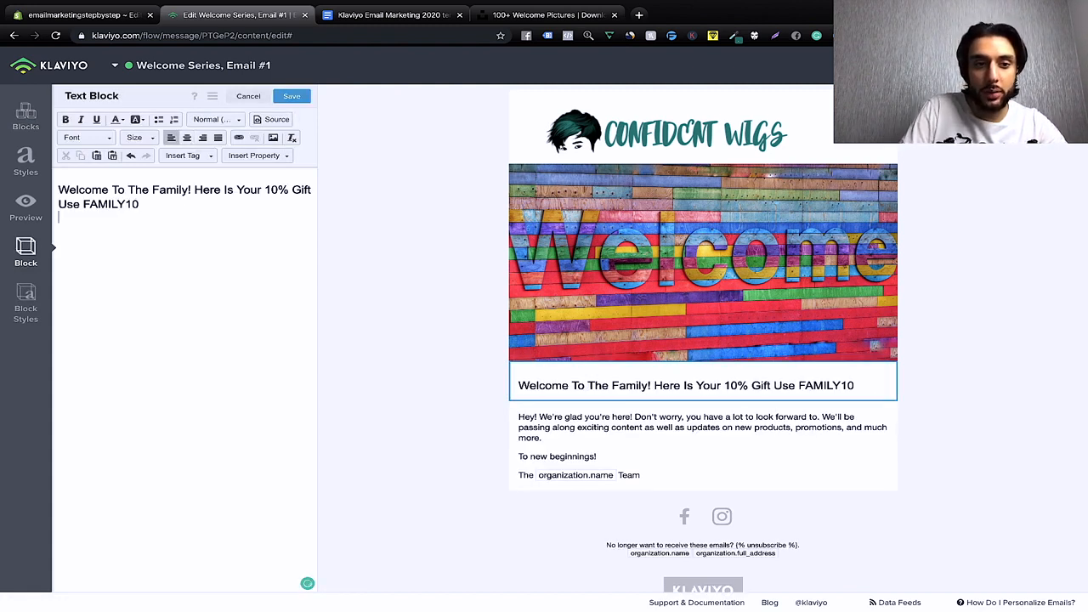
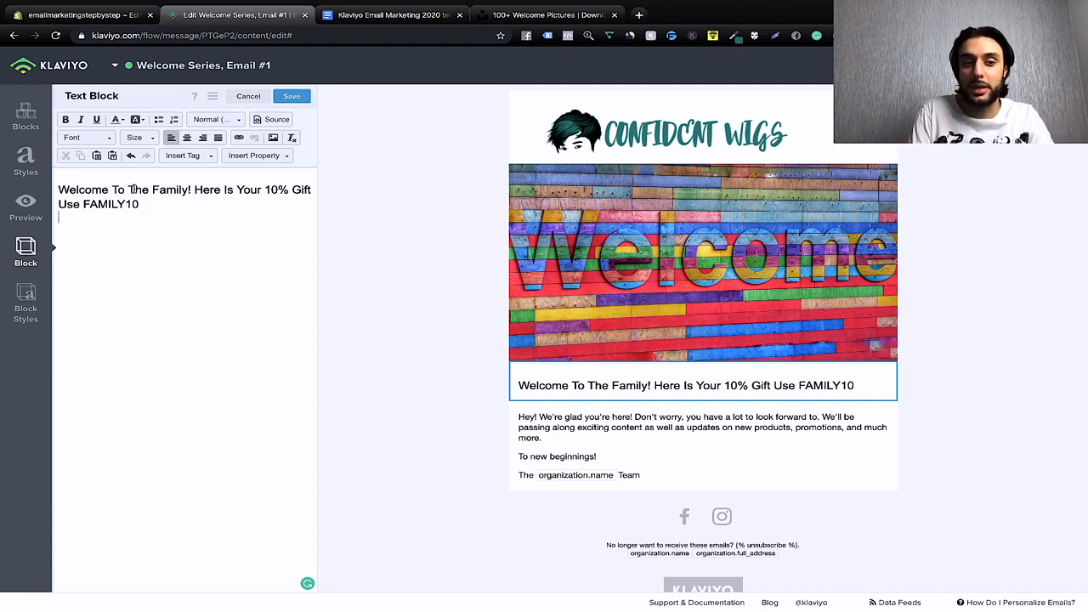
drag(151, 207, 59, 187)
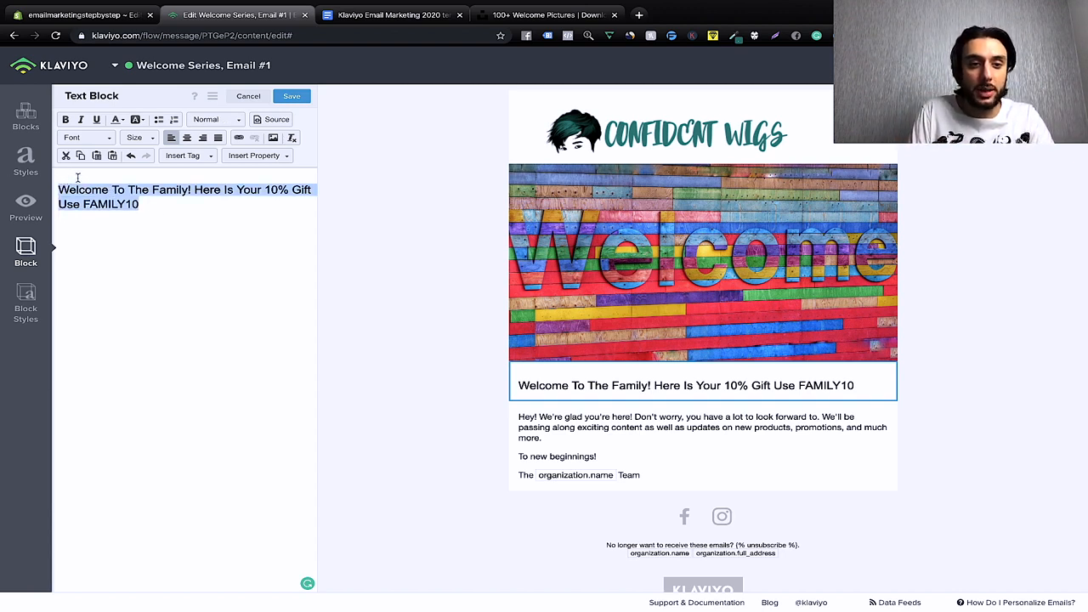
click(187, 140)
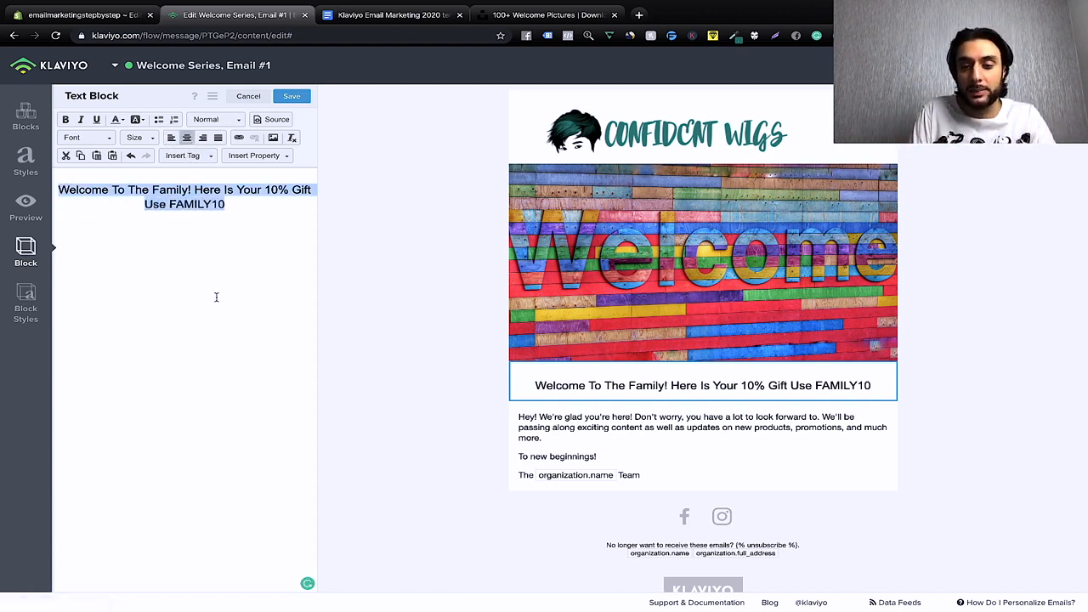
Step: Make the welcome heading bold and highlight the coupon code FAMILY10 in bright green
click(65, 119)
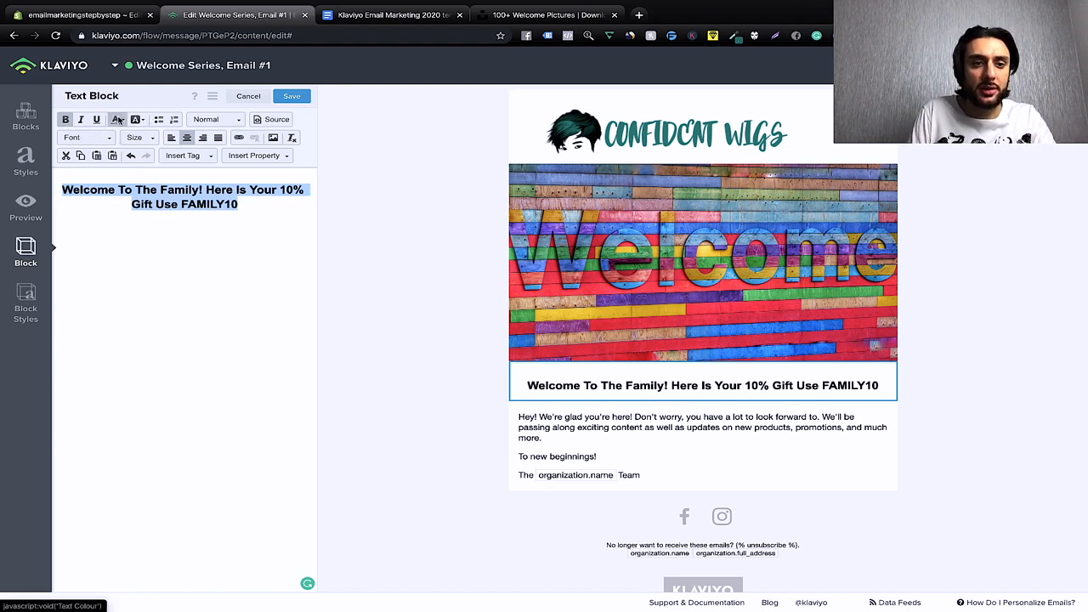
click(202, 226)
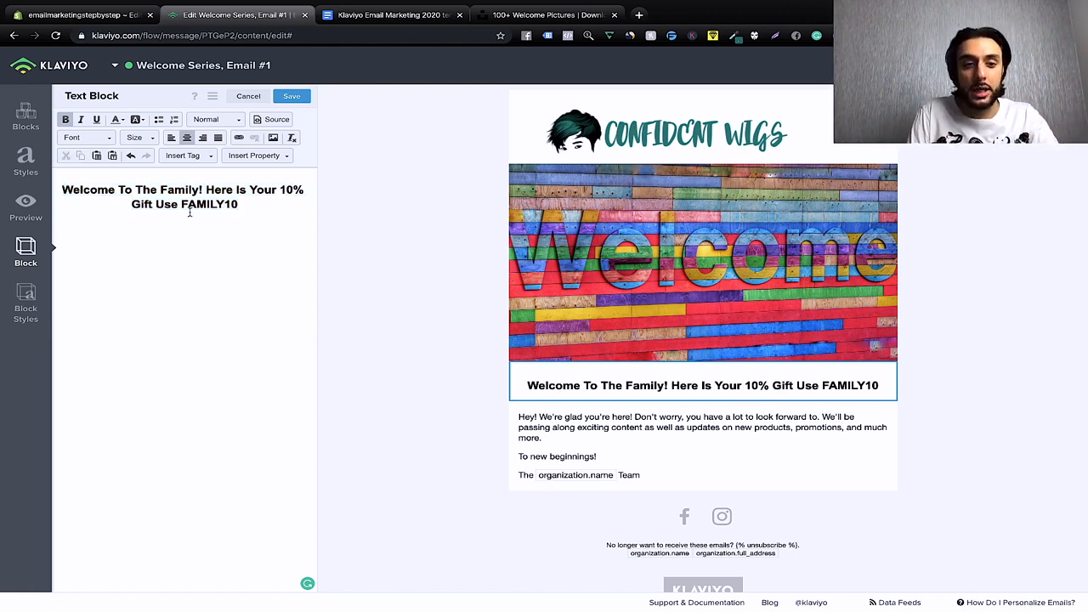
double_click(182, 204)
click(236, 204)
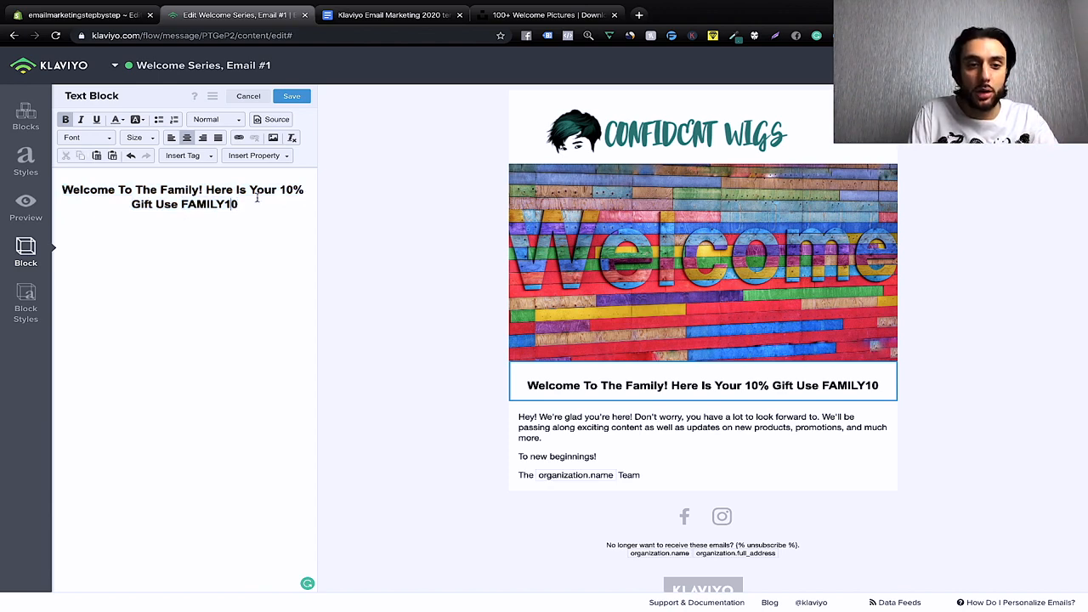
drag(182, 204, 238, 204)
click(237, 204)
double_click(210, 204)
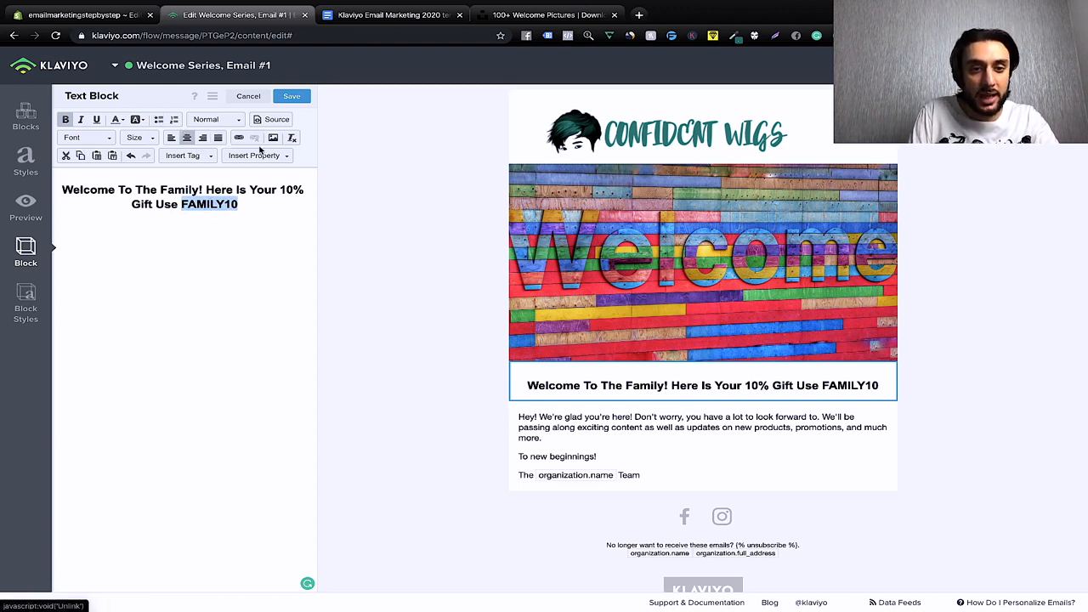
click(136, 122)
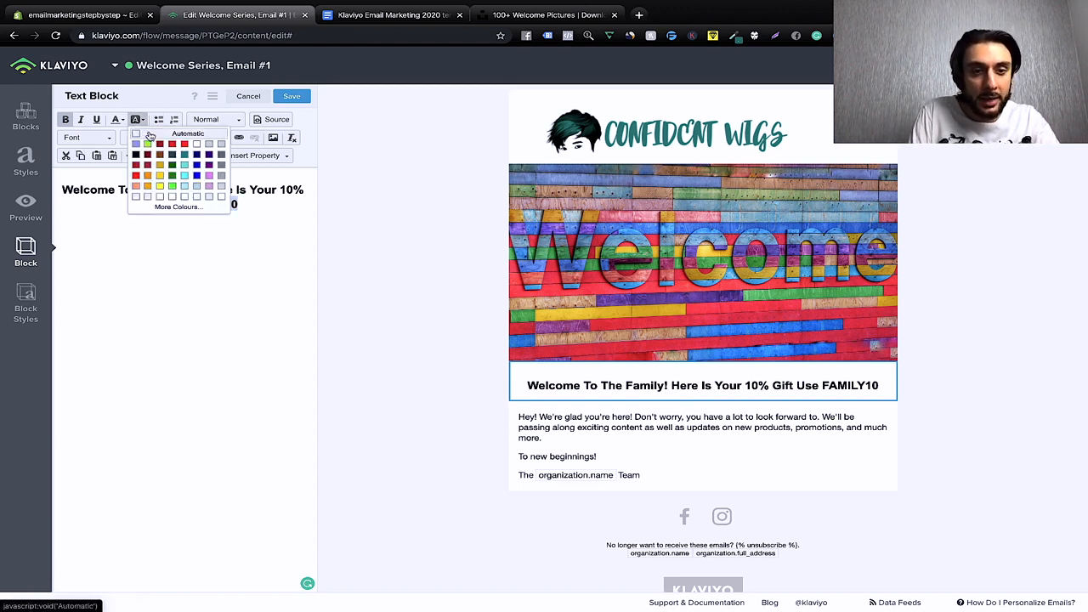
click(173, 187)
click(208, 246)
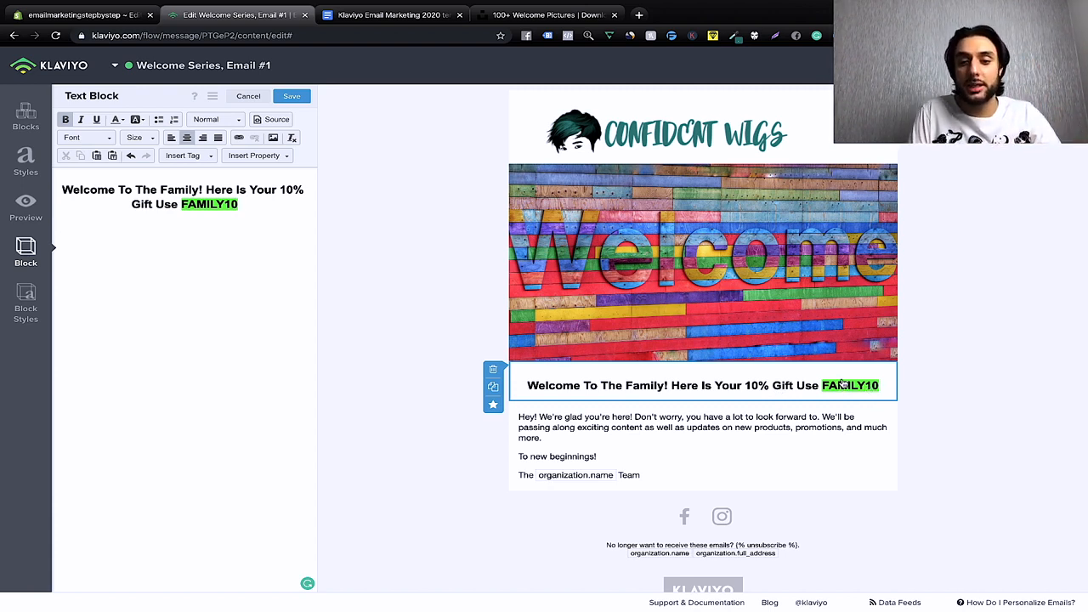
Step: Replace the body text below the heading with the welcome message copied from the Welcome flow Template in the Google Docs templates document
click(629, 419)
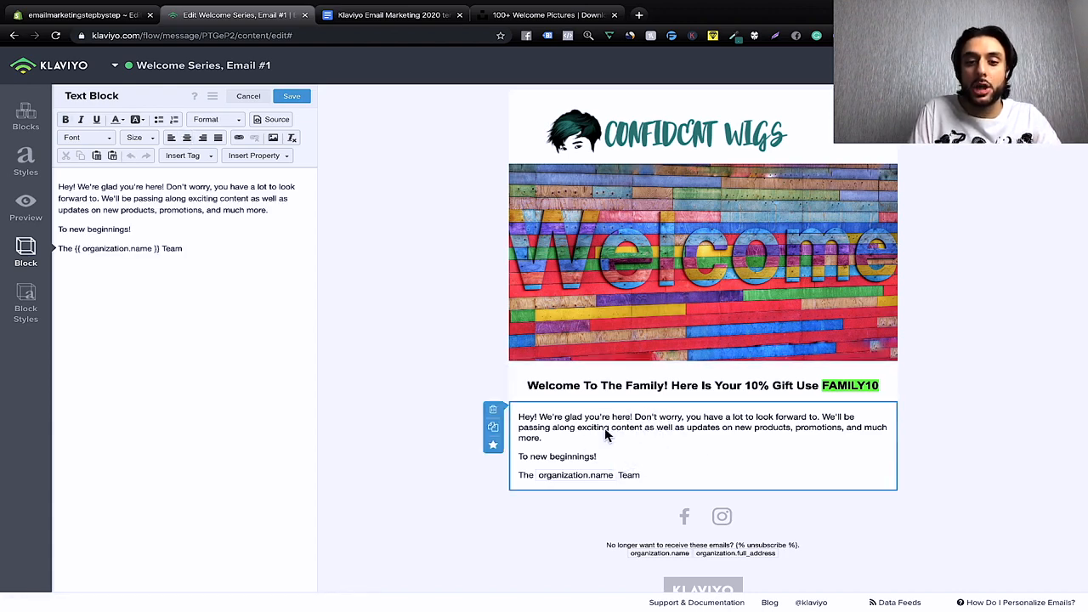
click(391, 15)
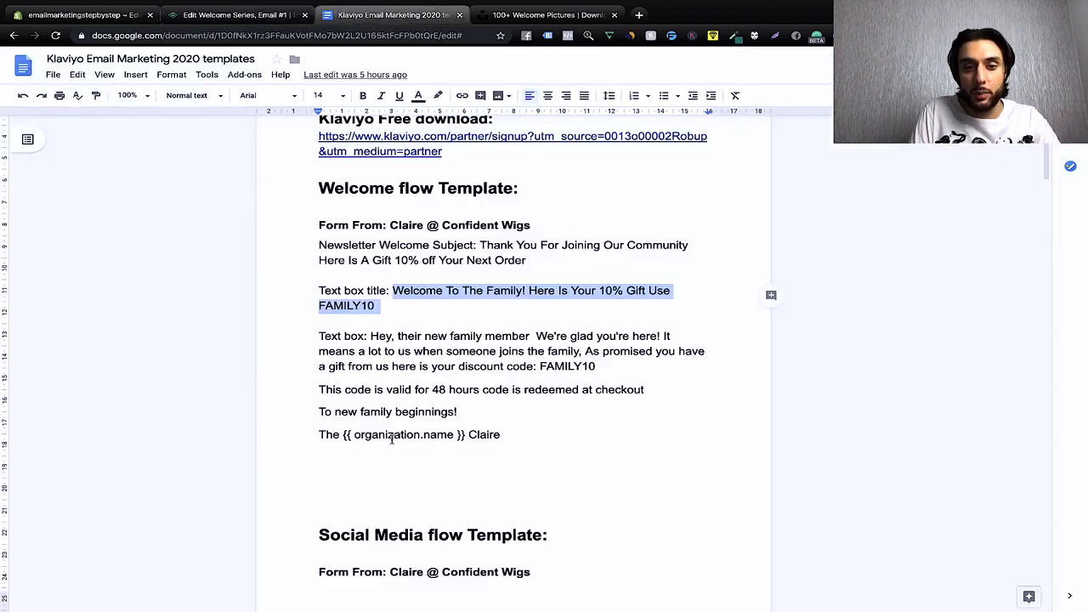
drag(371, 338, 559, 437)
key(ctrl+c)
click(234, 14)
key(ctrl+v)
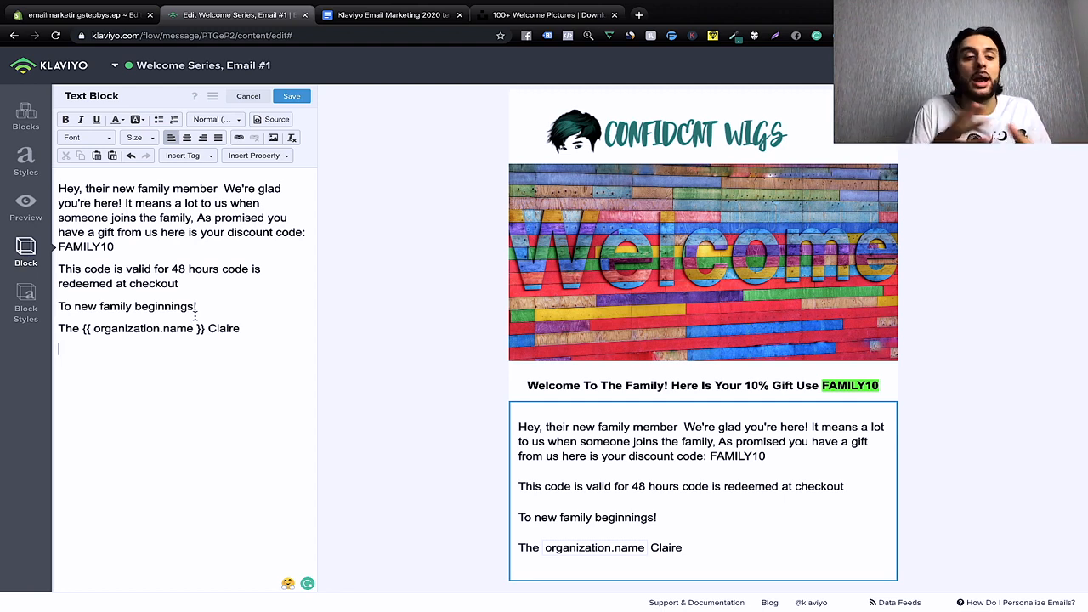
Step: Center the body text and make "FAMILY10" and "48 hours" bold
drag(245, 329, 49, 171)
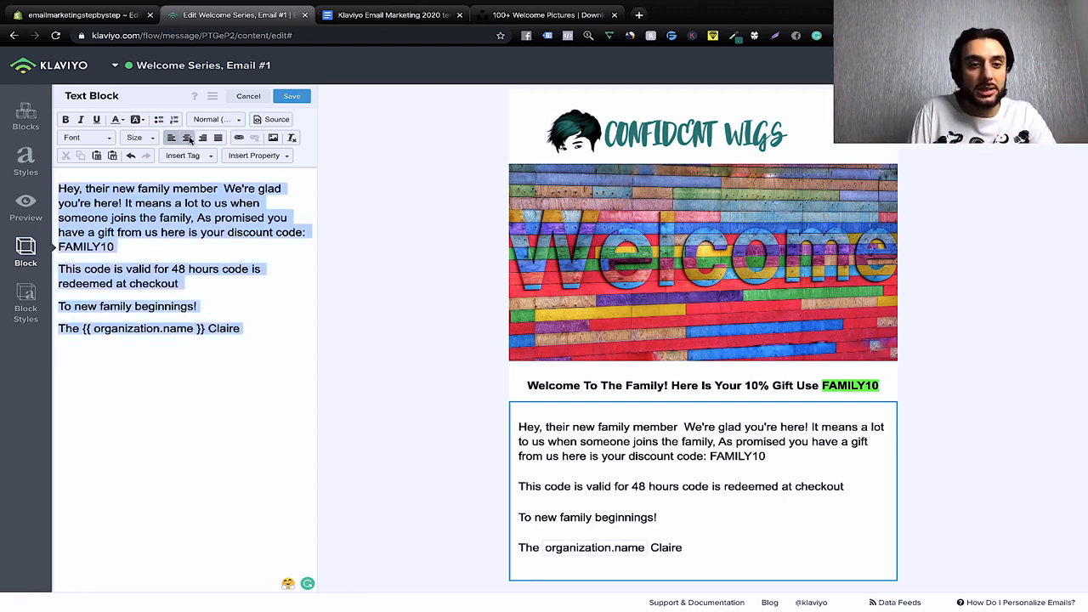
click(186, 136)
click(198, 255)
drag(158, 247, 213, 246)
click(66, 119)
drag(196, 269, 242, 268)
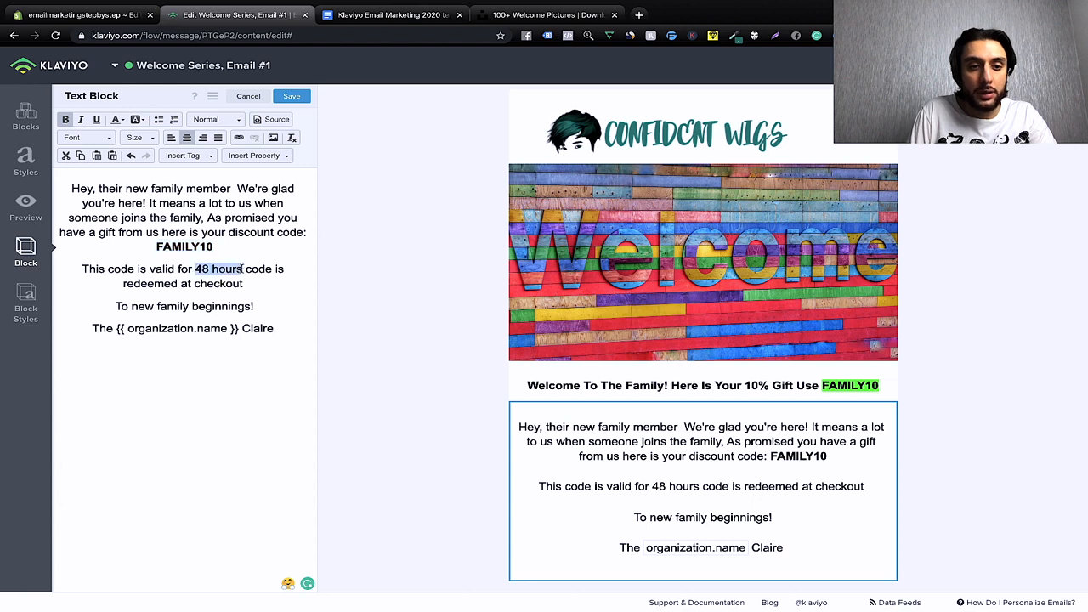
click(66, 119)
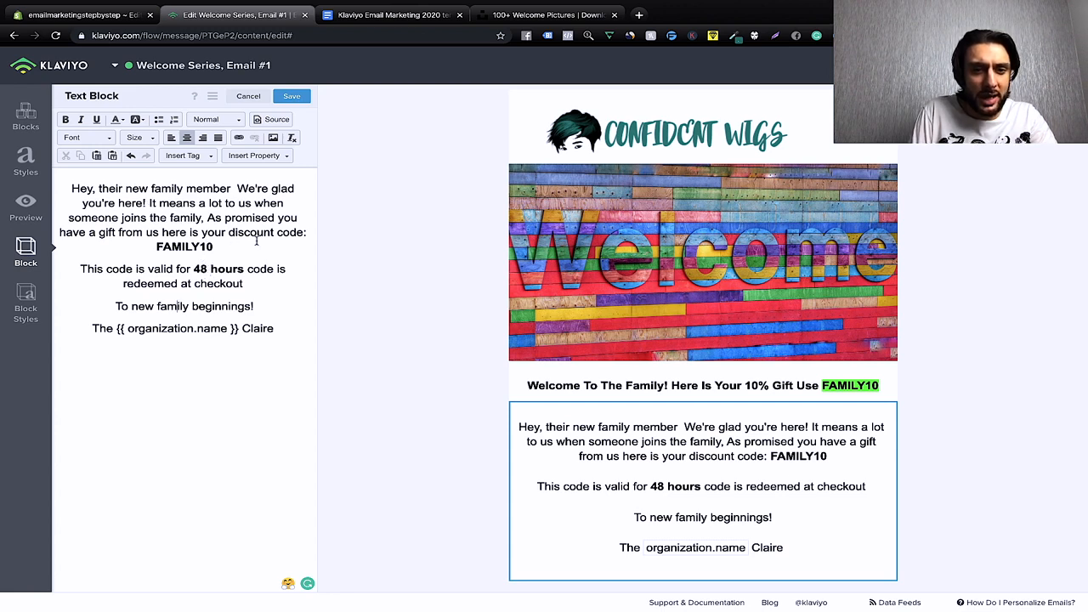
Step: Make "discount code:" bold in the body text and highlight "discount code: FAMILY10" in bright green
drag(228, 232, 347, 232)
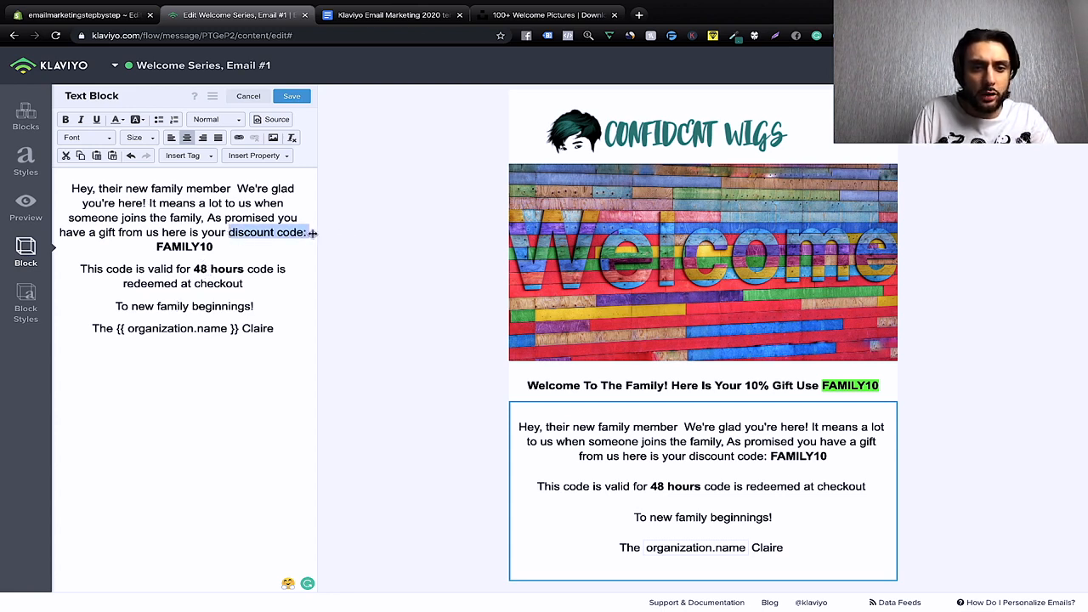
click(65, 119)
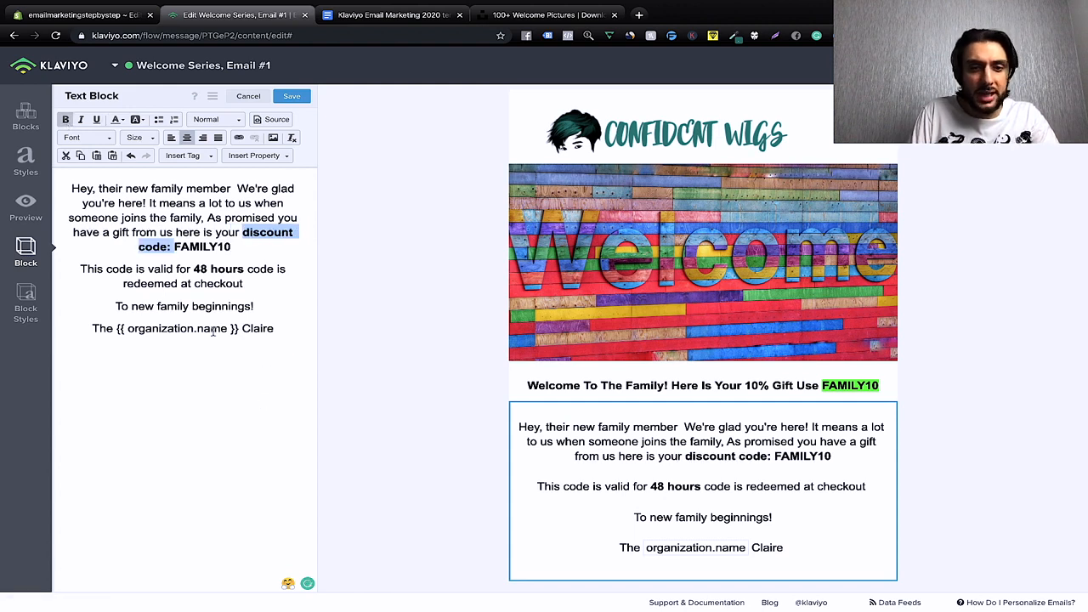
drag(241, 232, 280, 245)
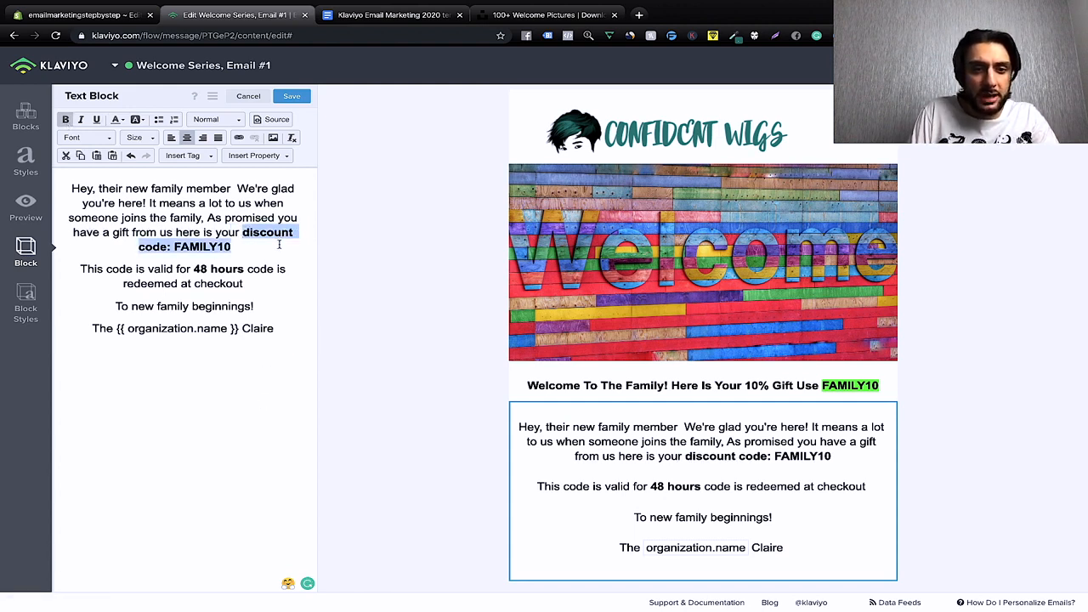
click(138, 120)
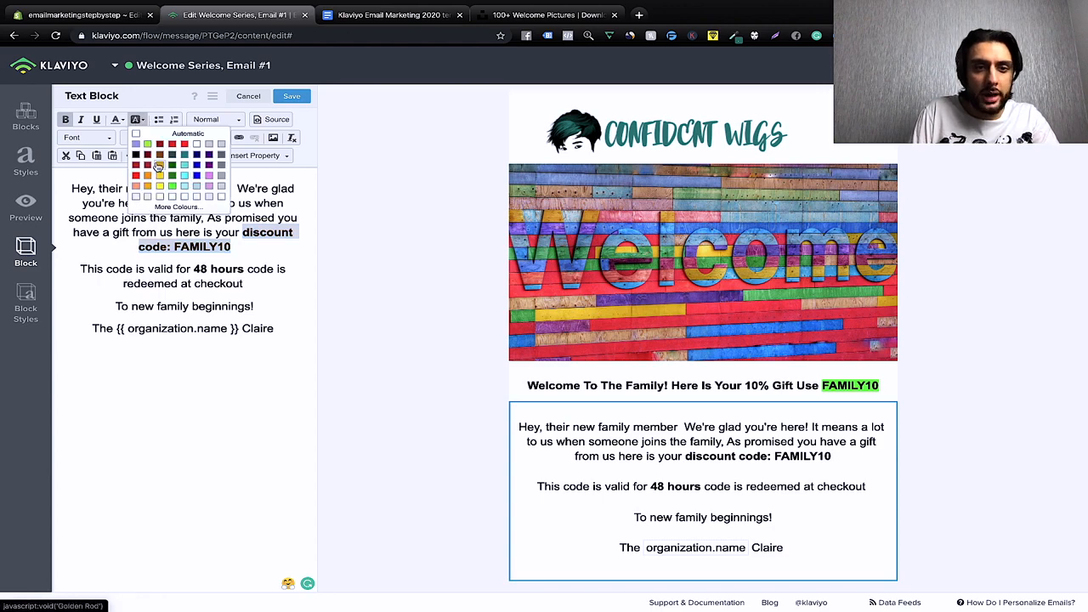
click(173, 194)
click(214, 298)
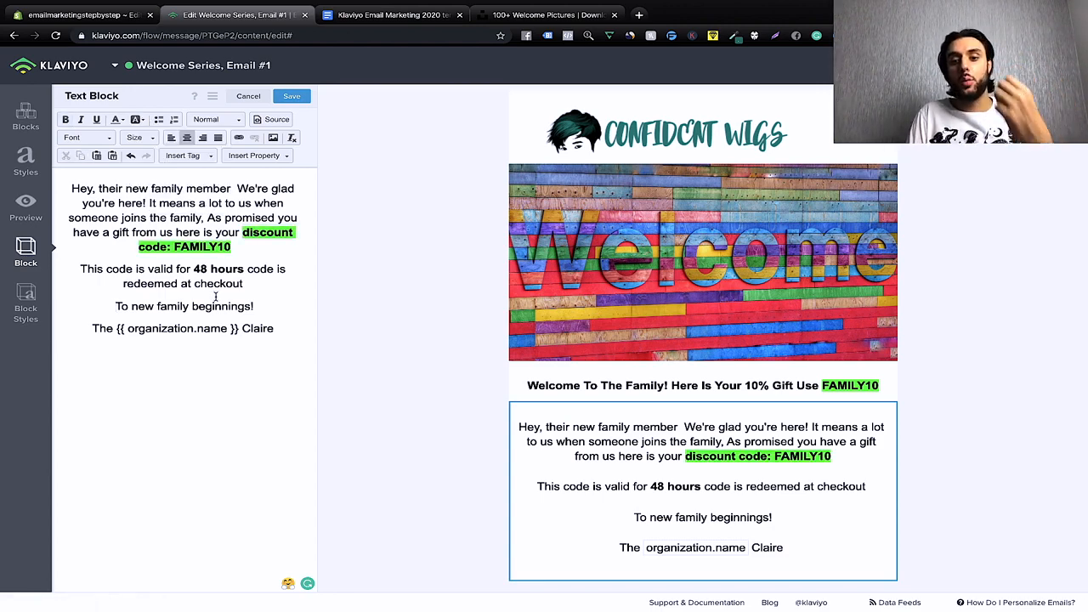
Step: Highlight "48 hours" in the body text with the red background color FF0000
drag(195, 269, 246, 269)
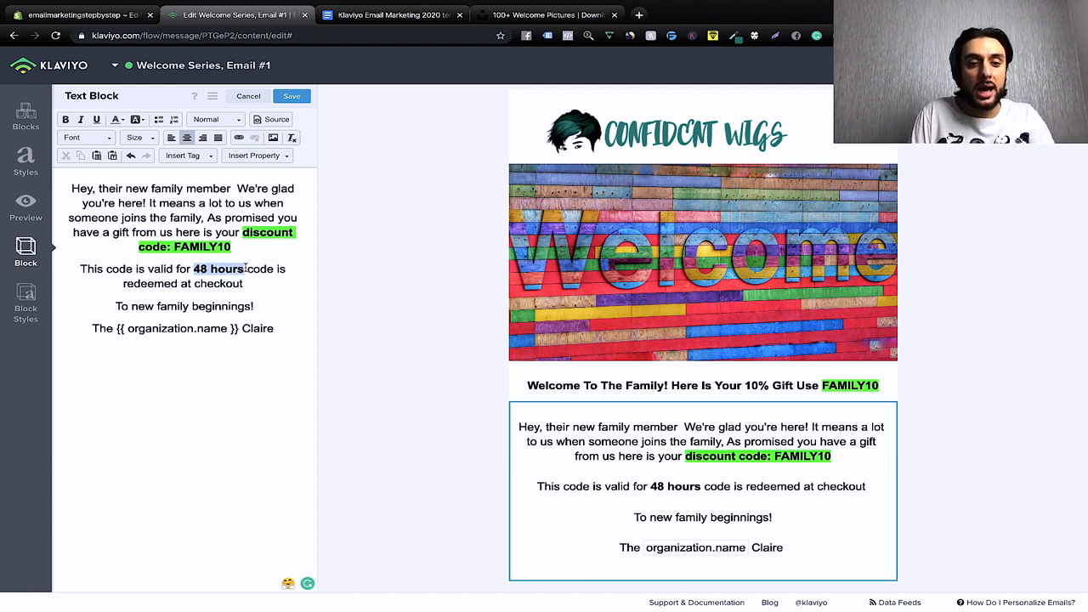
click(138, 119)
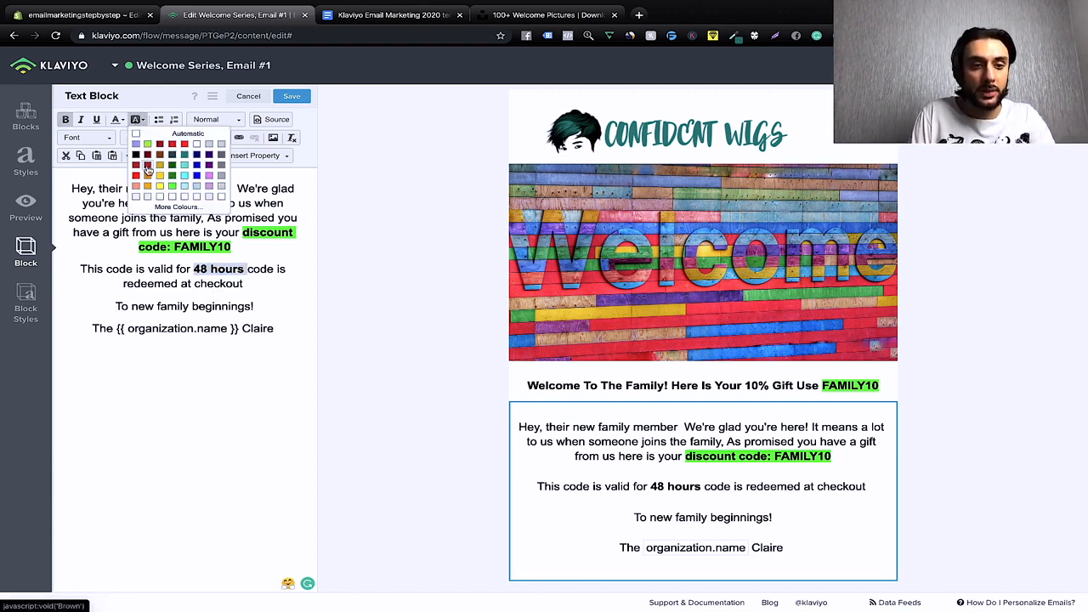
click(138, 176)
click(177, 357)
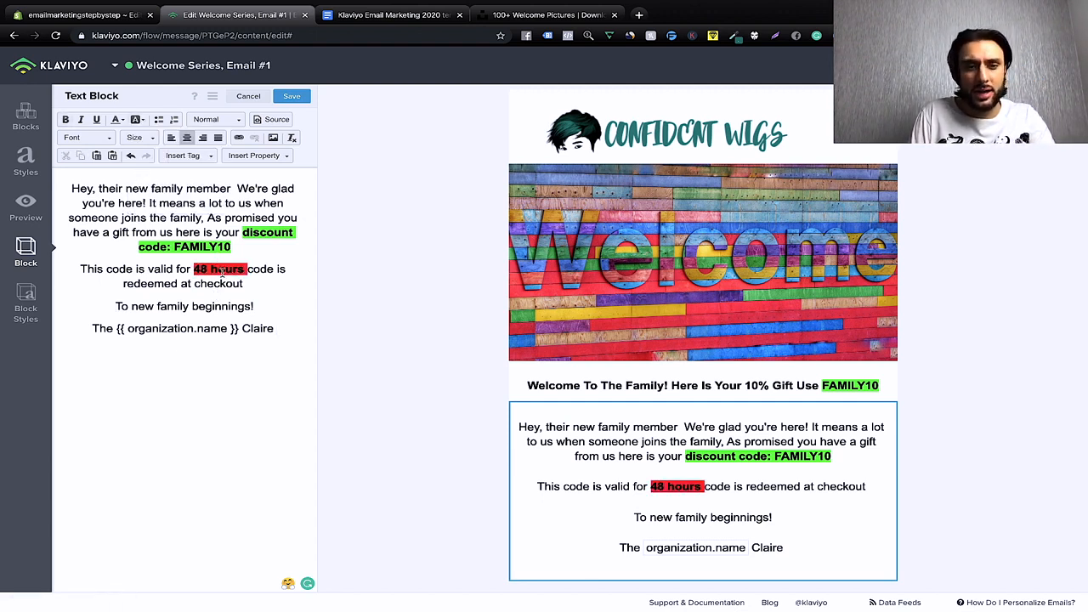
drag(193, 269, 249, 269)
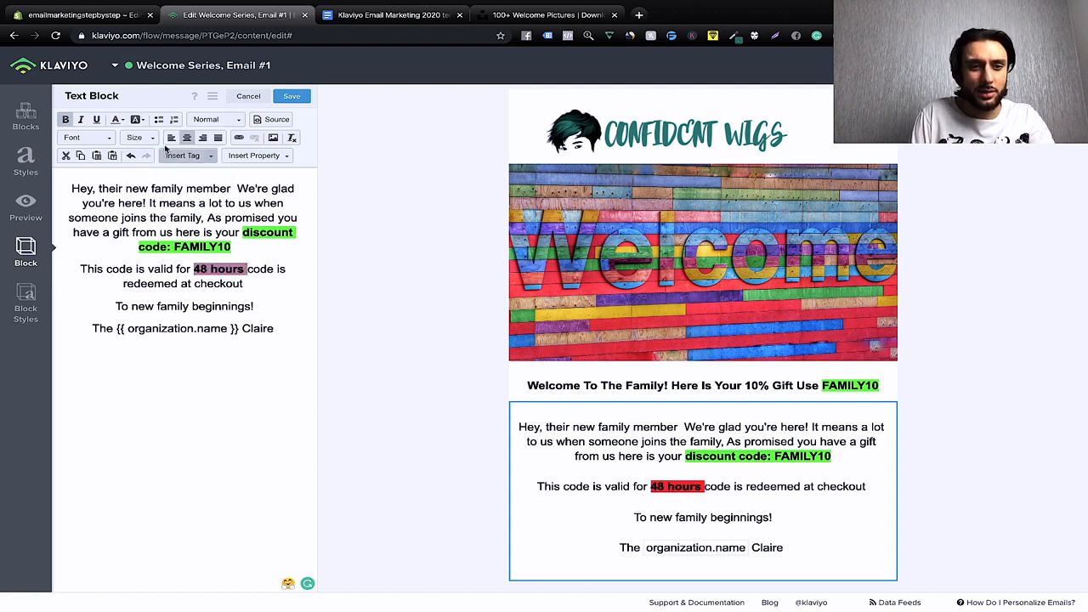
click(137, 123)
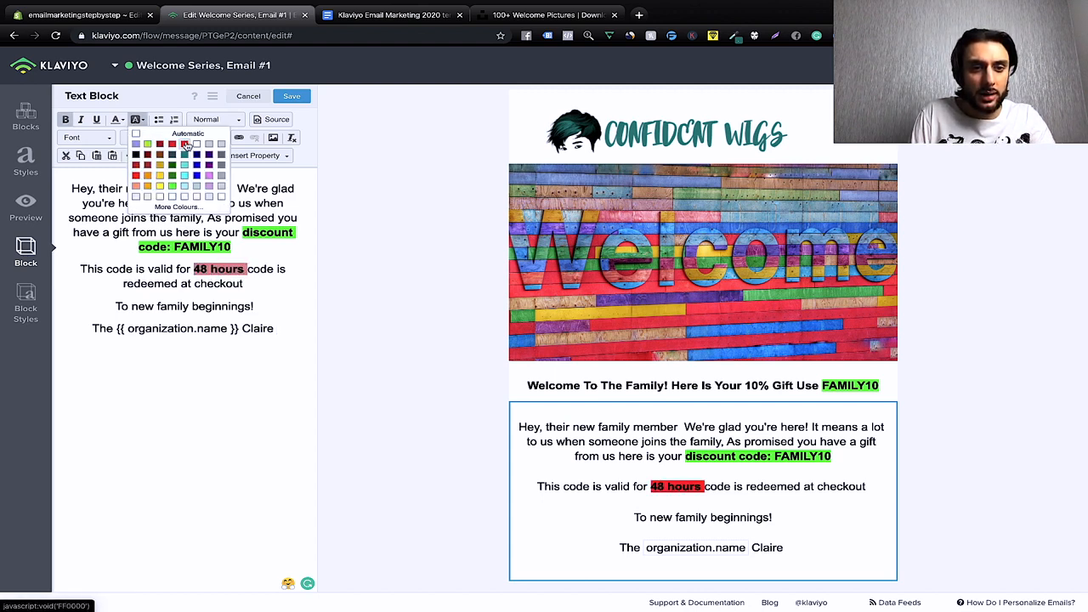
click(184, 144)
click(193, 362)
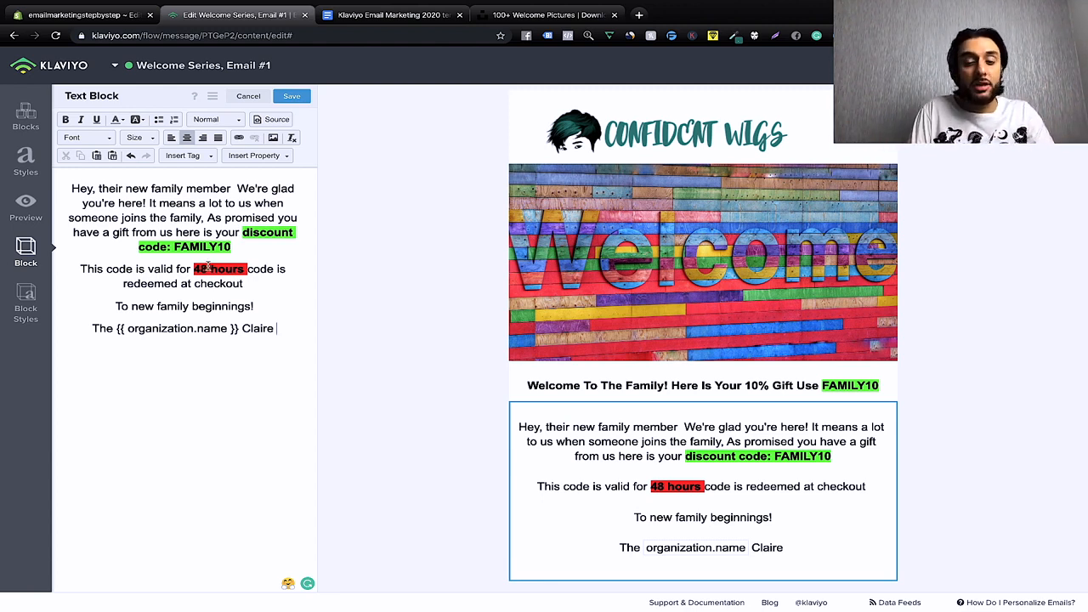
Step: Review Email #1, return to the Welcome Series flow and open the settings page of Email #2
scroll(488, 413, down, 2)
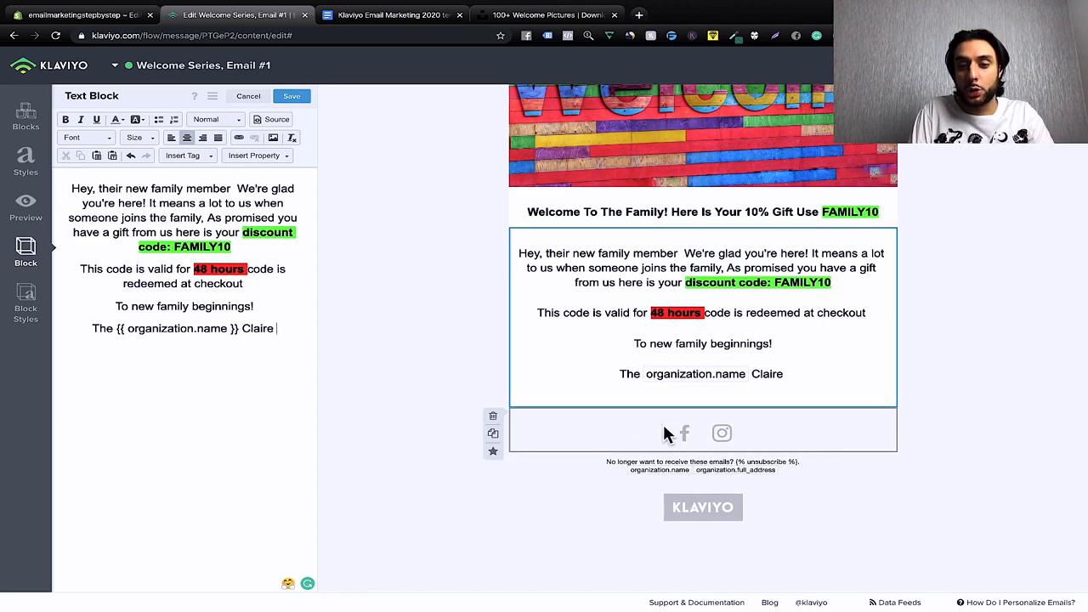
scroll(659, 432, up, 2)
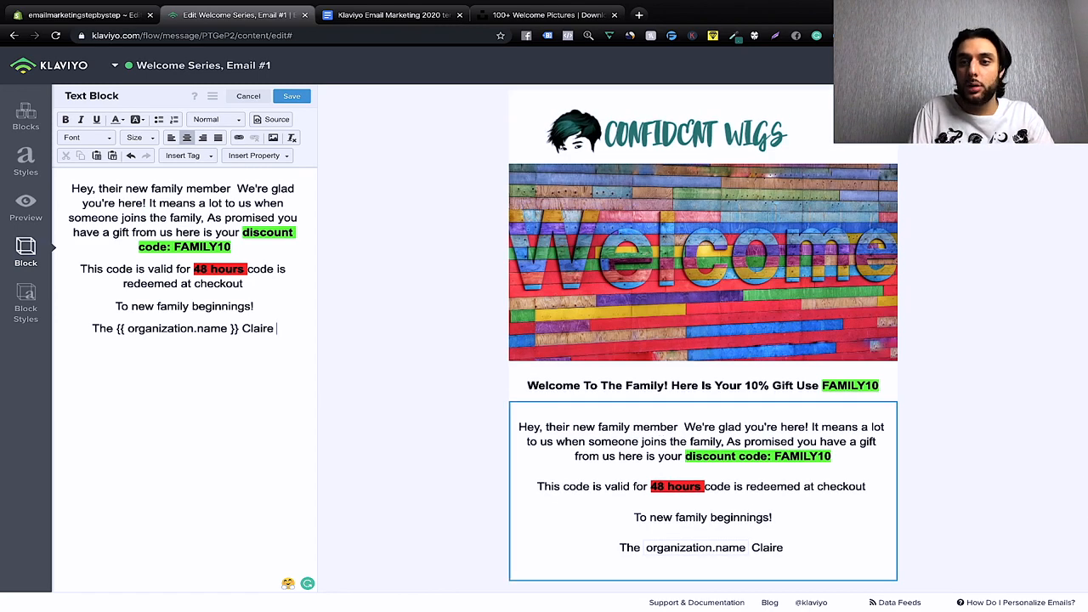
click(49, 65)
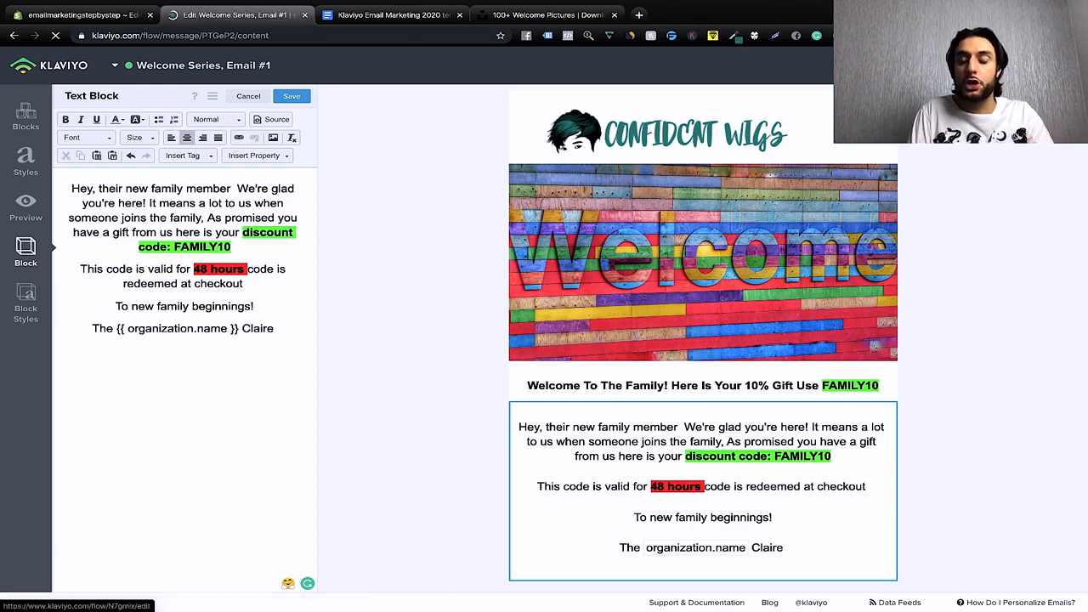
click(49, 66)
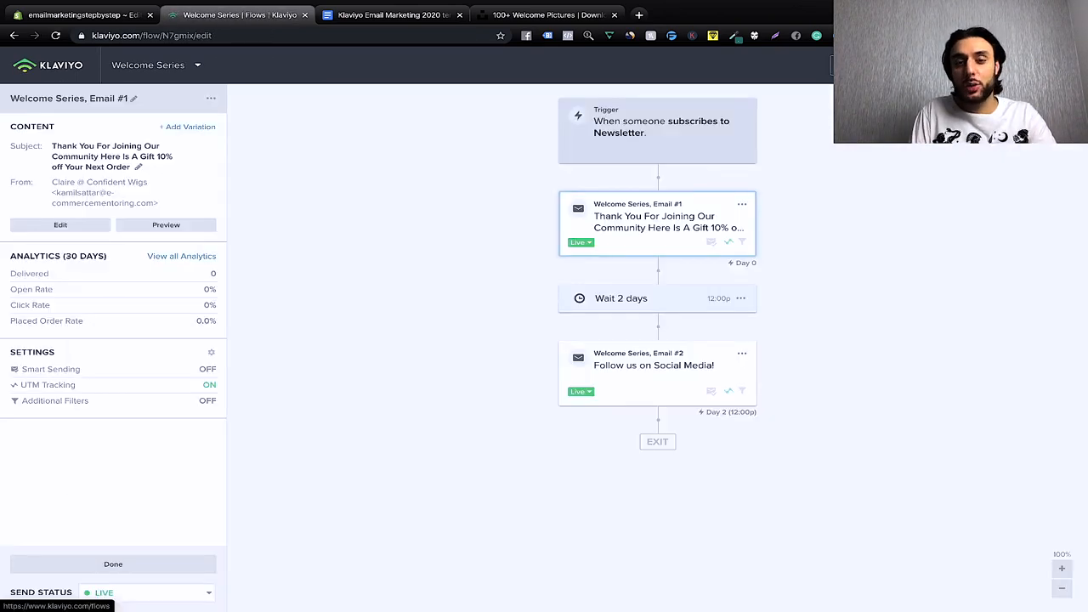
click(664, 384)
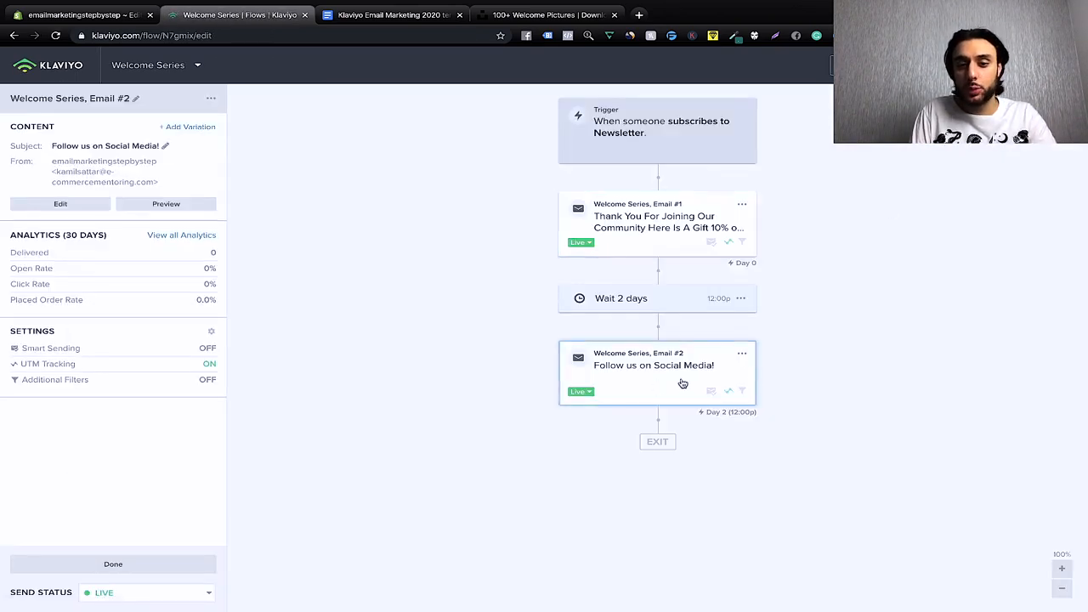
click(742, 354)
click(748, 367)
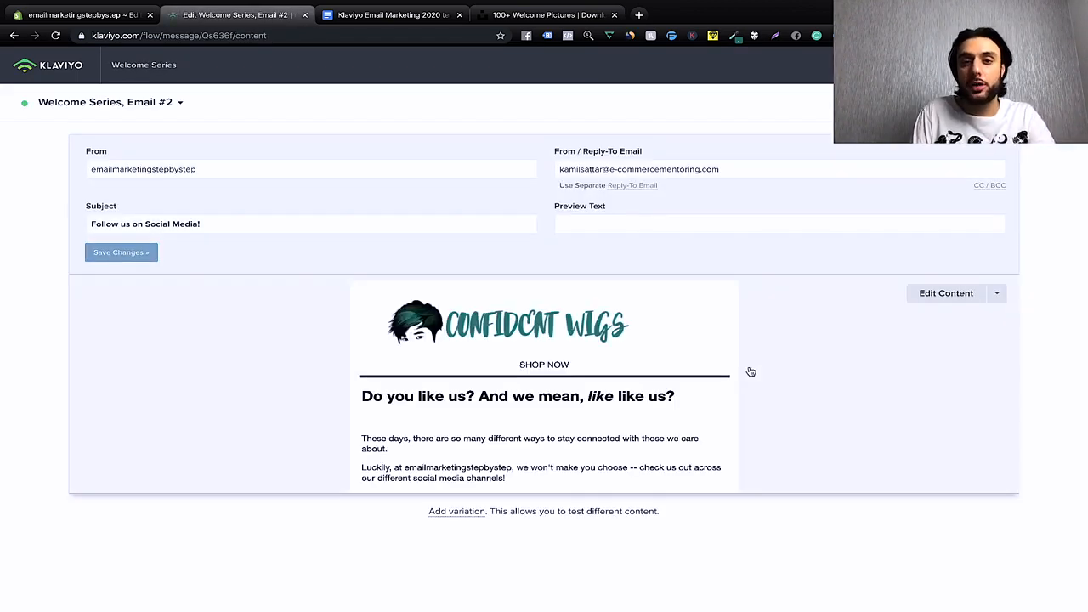
Step: Save Email #2 with the template's sender name and the subject "Support The Family On Social Media", and open its content for editing
key(ctrl+Tab)
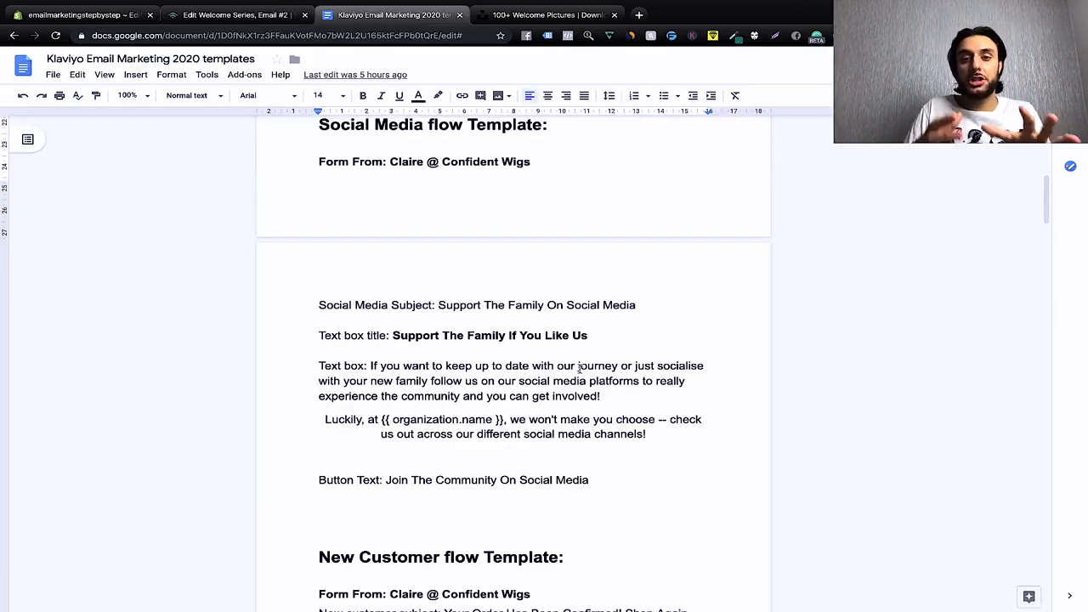
scroll(615, 430, up, 1)
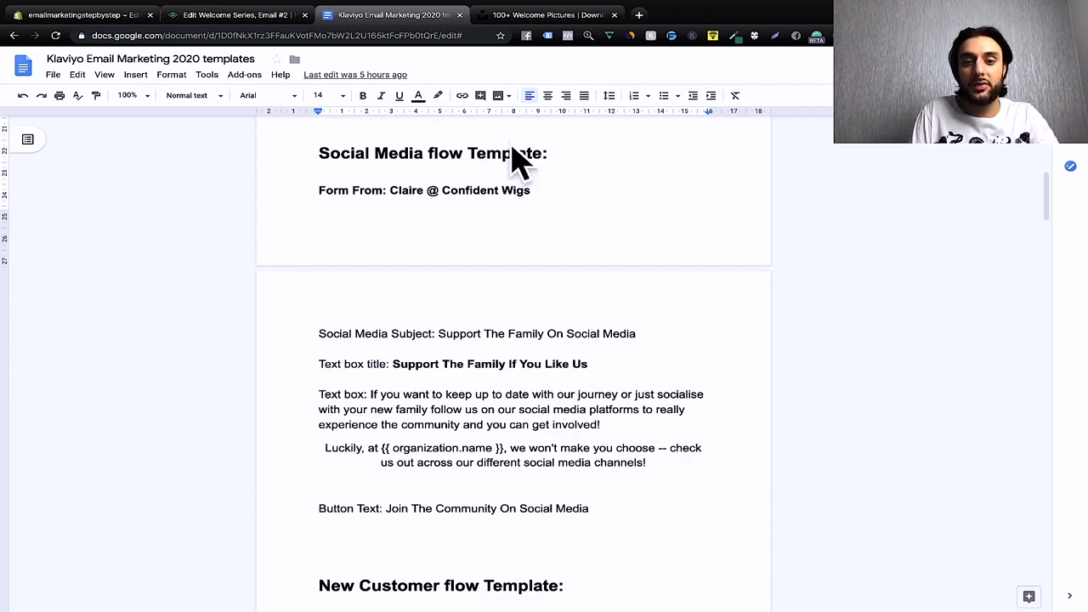
scroll(459, 264, down, 1)
drag(437, 292, 653, 292)
key(ctrl+c)
key(ctrl+shift+Tab)
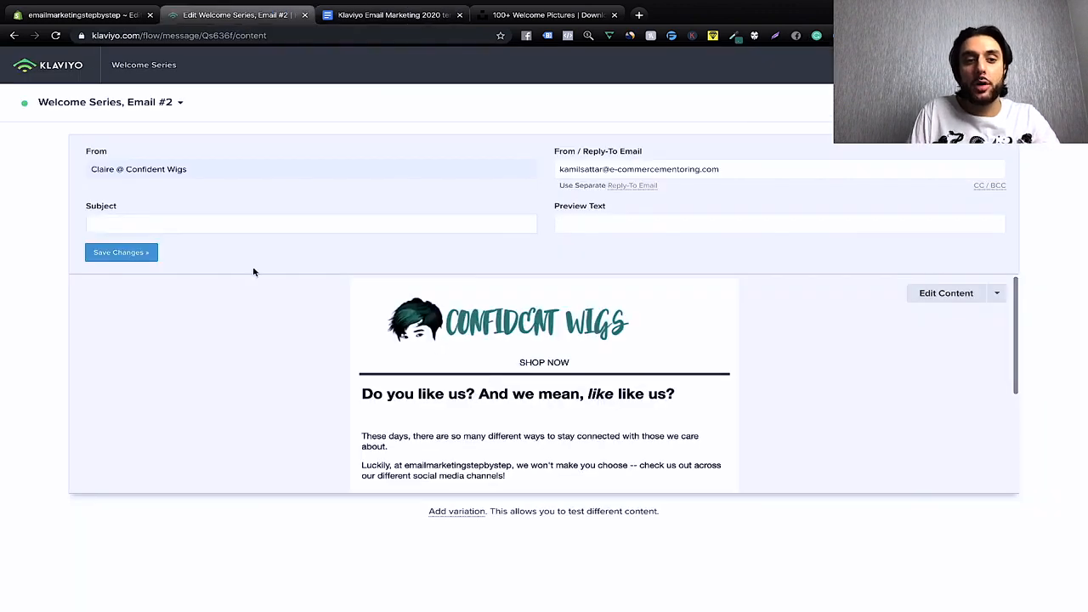
key(ctrl+v)
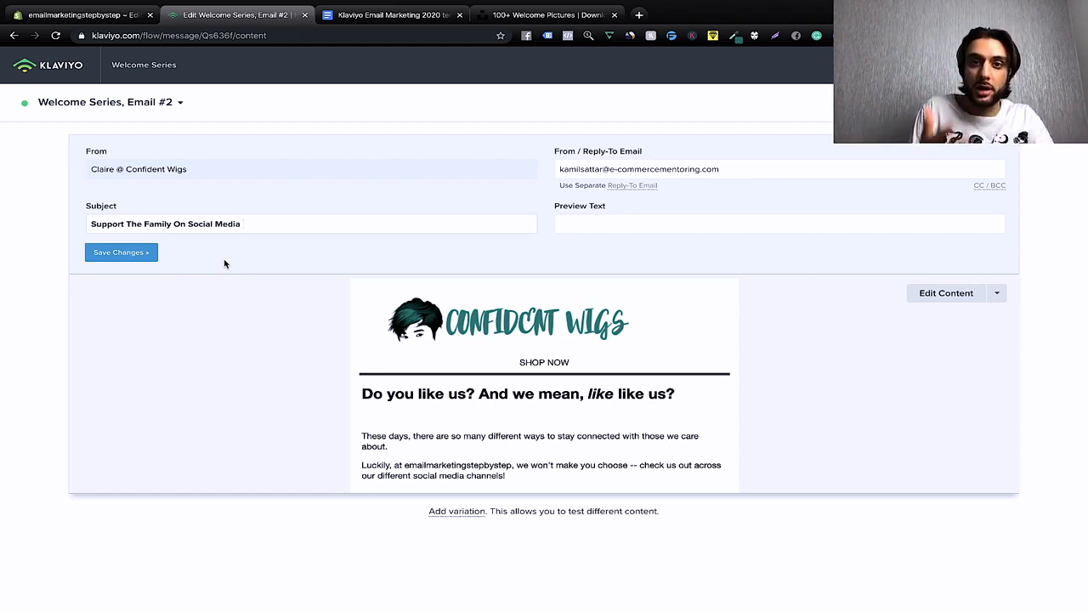
click(121, 252)
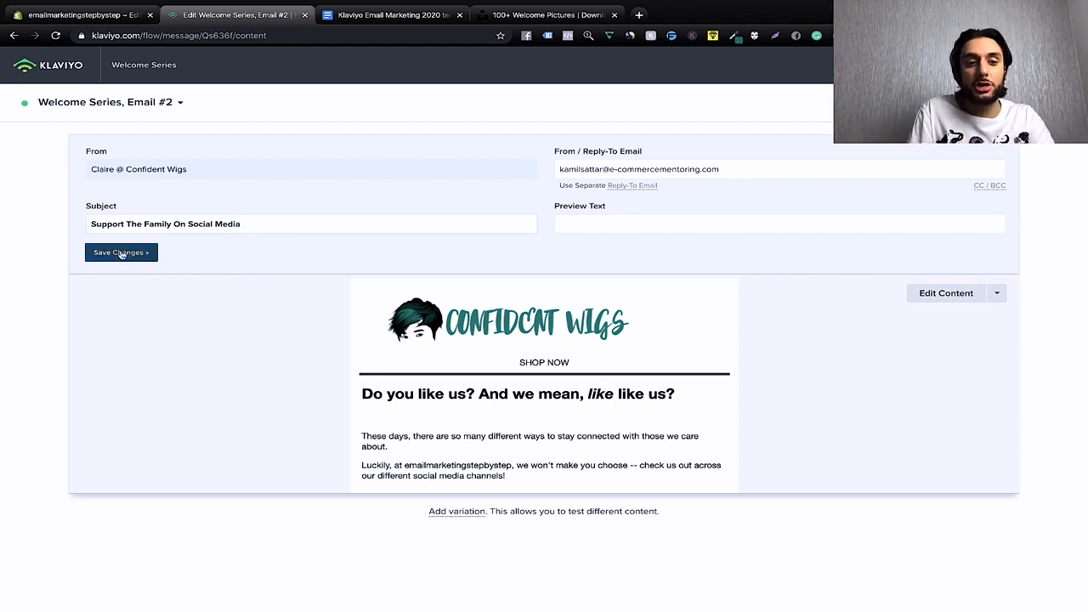
click(943, 294)
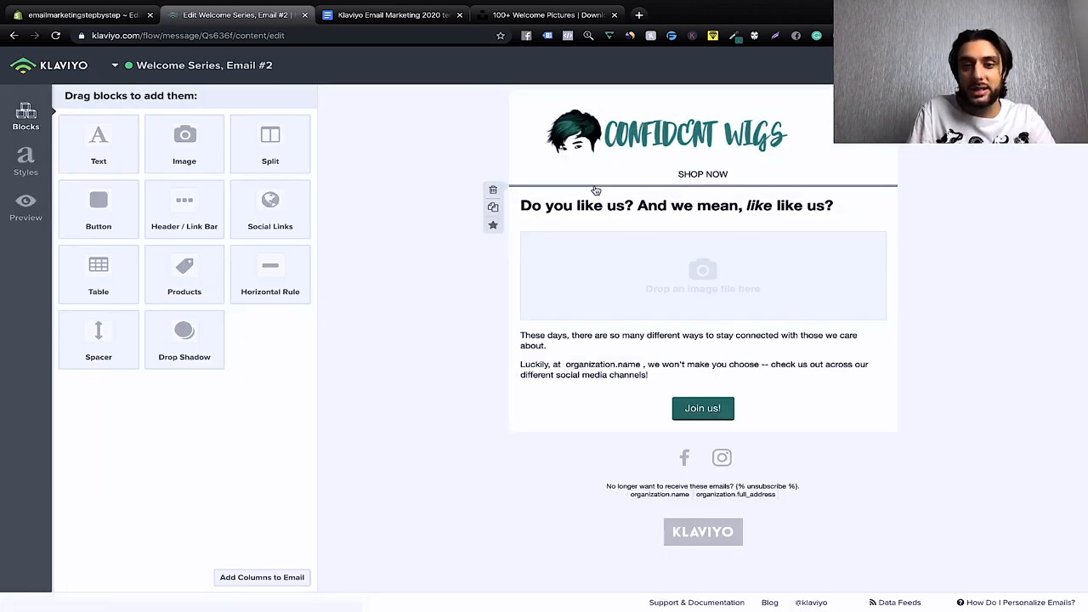
Step: Set the line thickness of the horizontal rule below the header to 0 px and save the block
click(524, 187)
double_click(151, 140)
text(0)
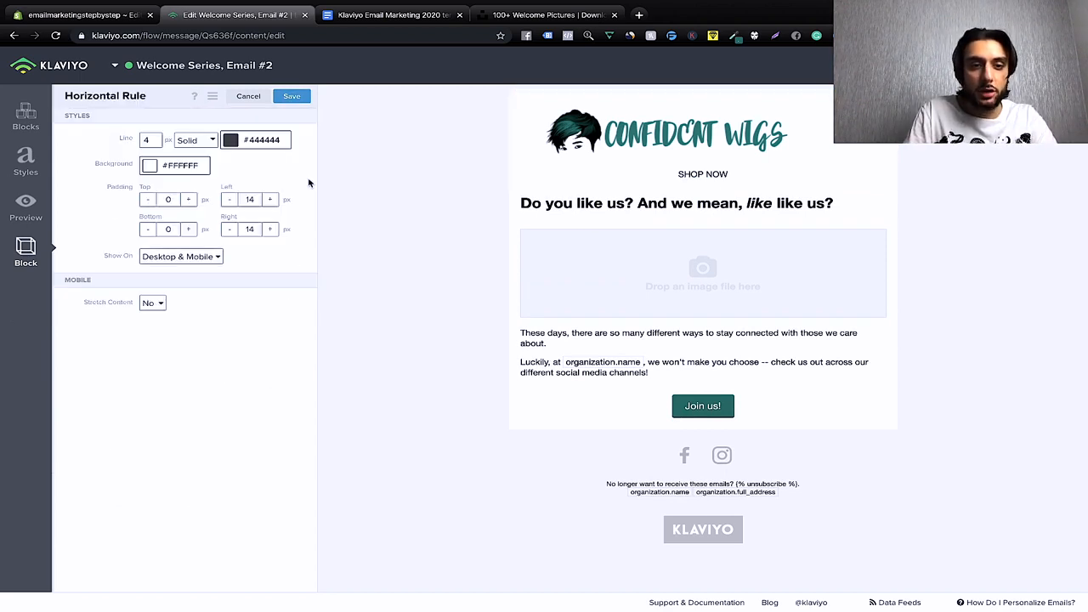
double_click(150, 140)
text(0)
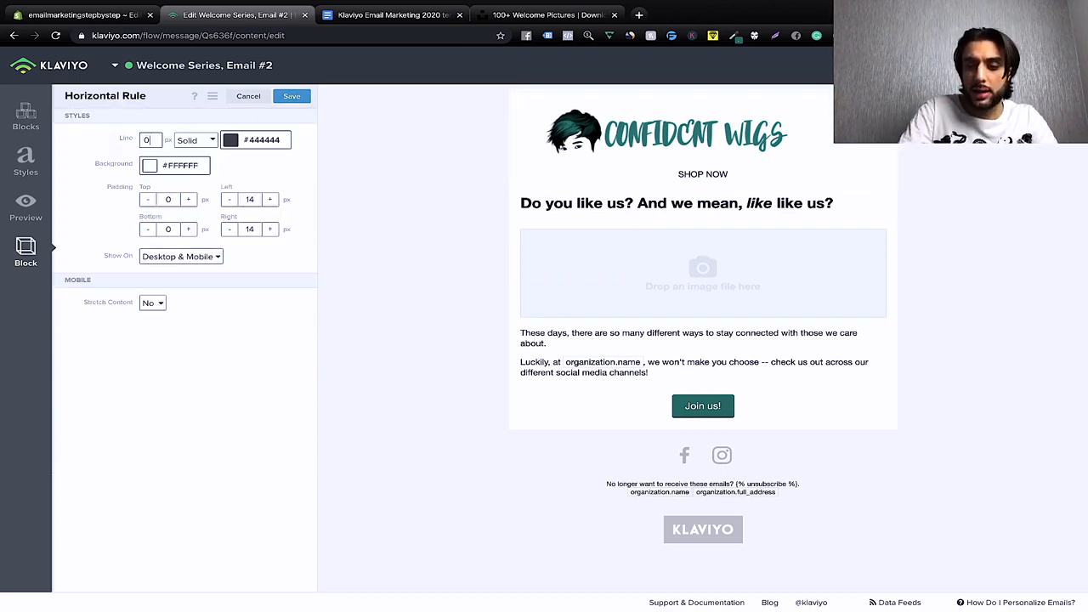
click(299, 99)
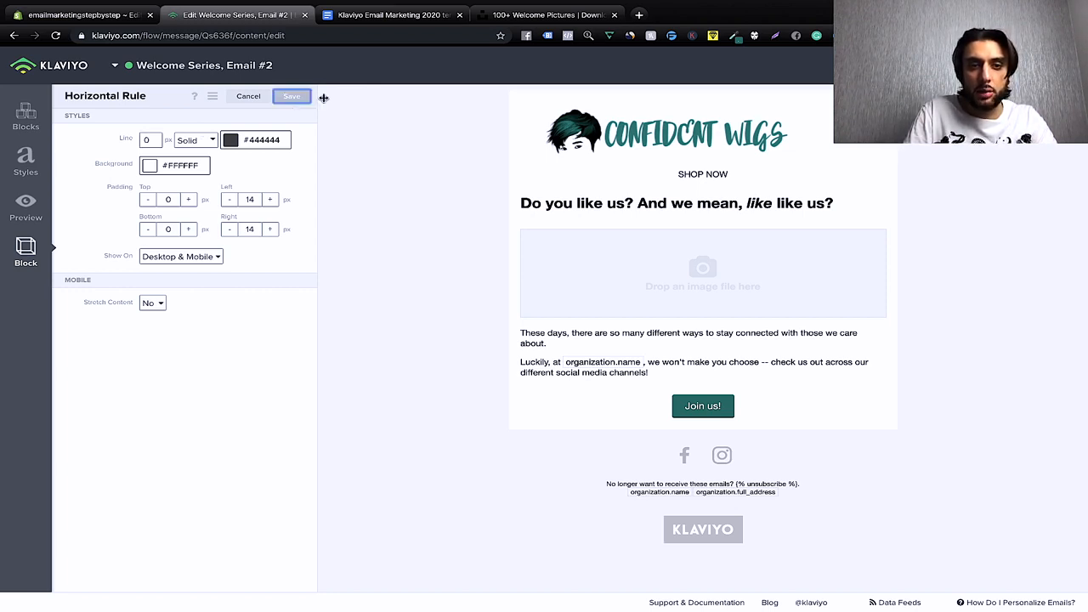
click(304, 101)
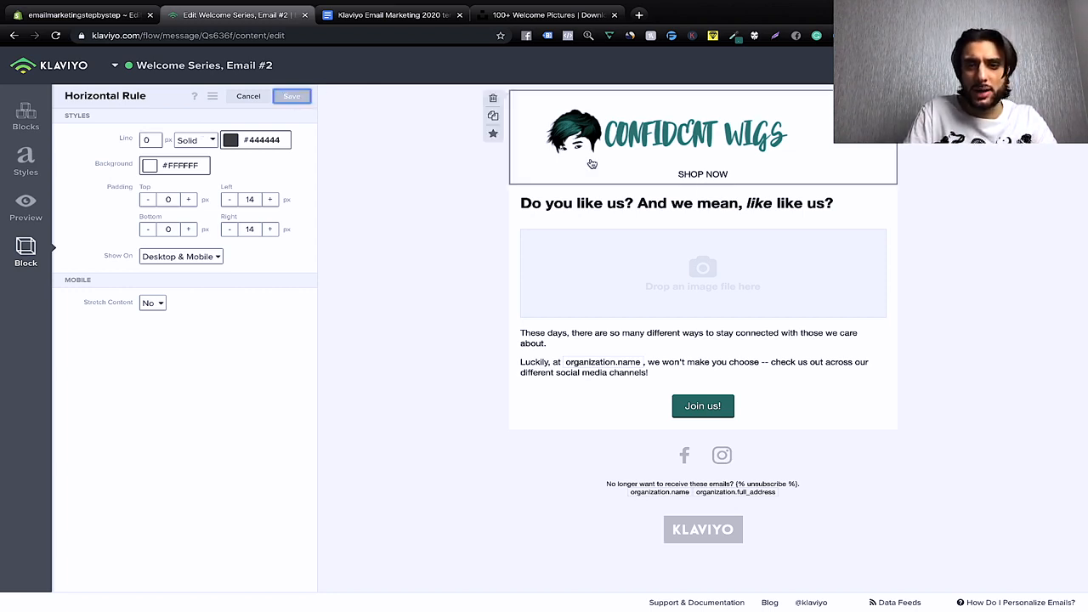
Step: Remove the SHOP NOW text link from the header block and save it
click(659, 155)
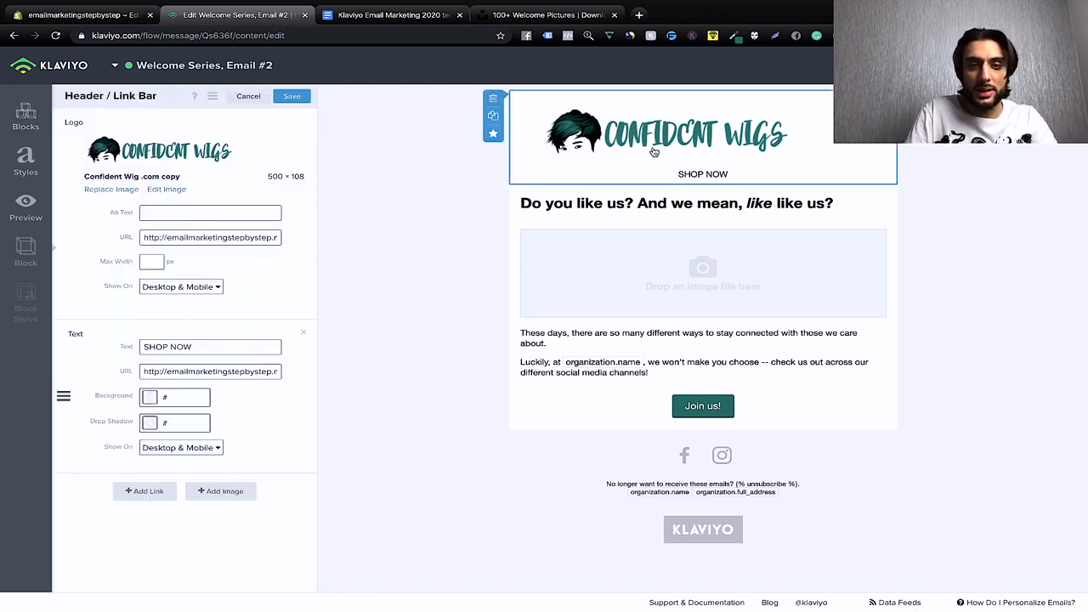
click(302, 333)
click(292, 96)
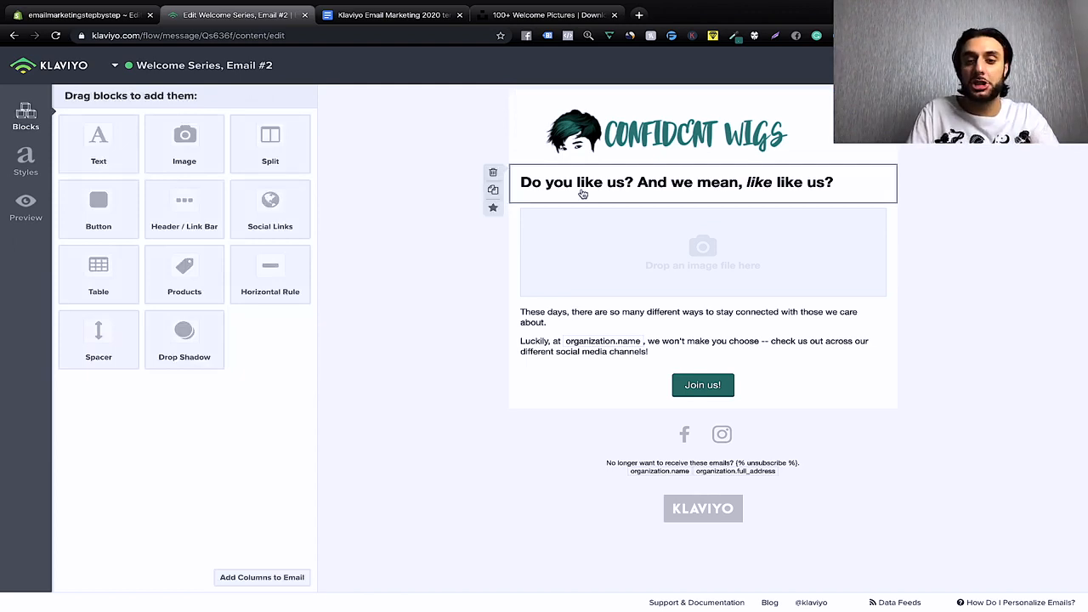
Step: Replace the email's heading with "Support The Family If You Like Us" and center it
click(582, 194)
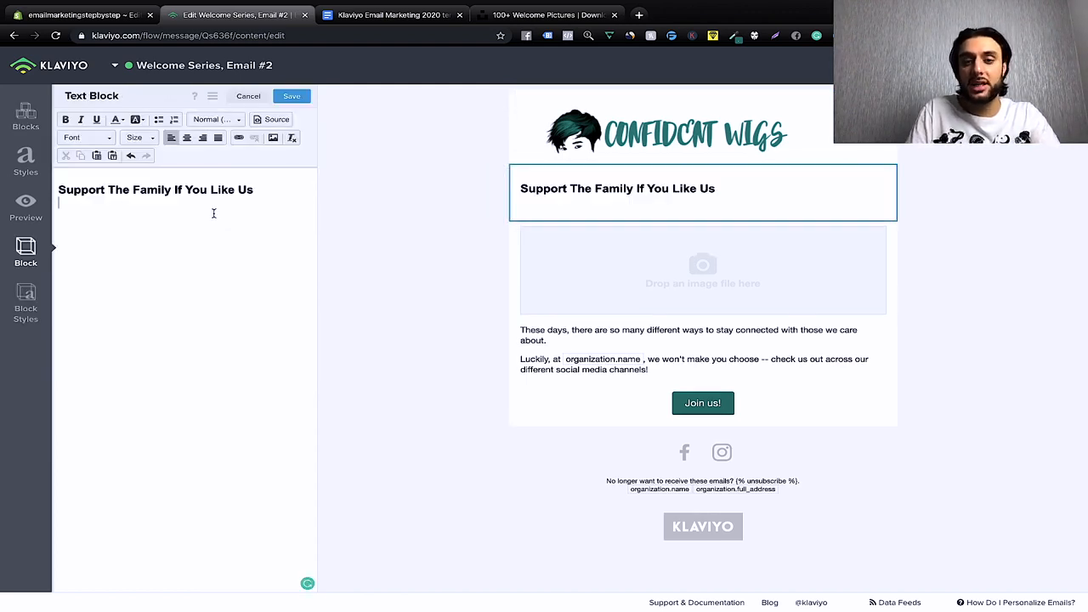
drag(257, 191, 58, 190)
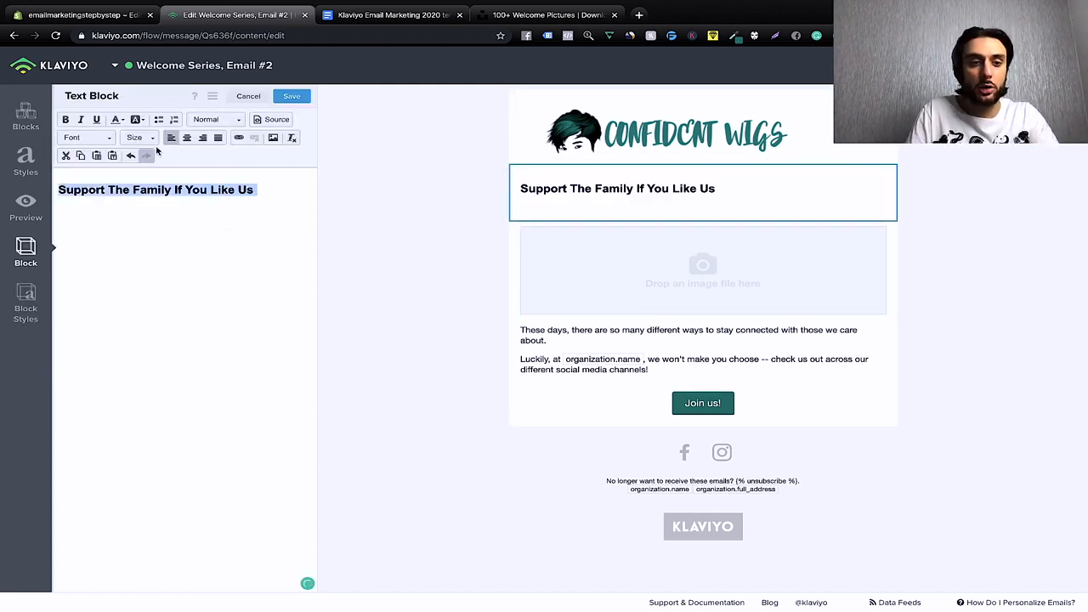
click(187, 138)
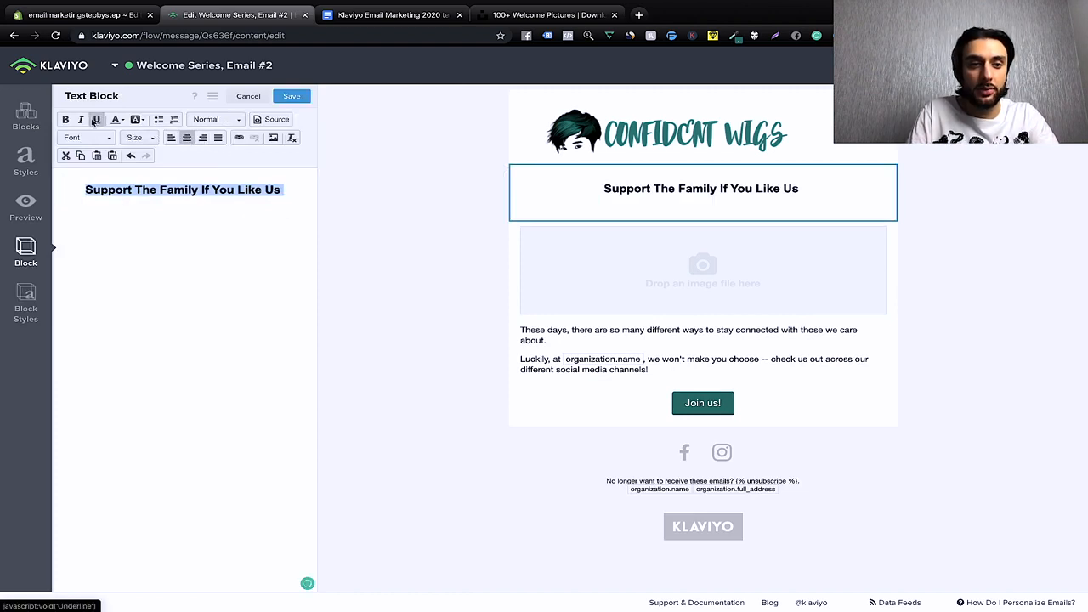
click(220, 281)
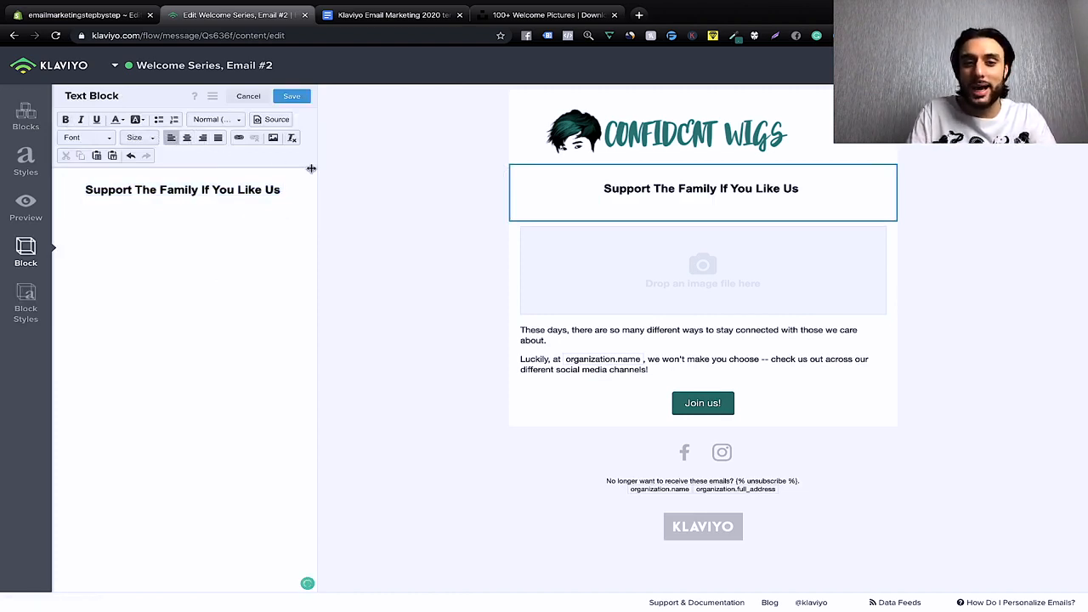
Step: Add a family emoji at the end of the heading "Support The Family If You Like Us"
click(287, 187)
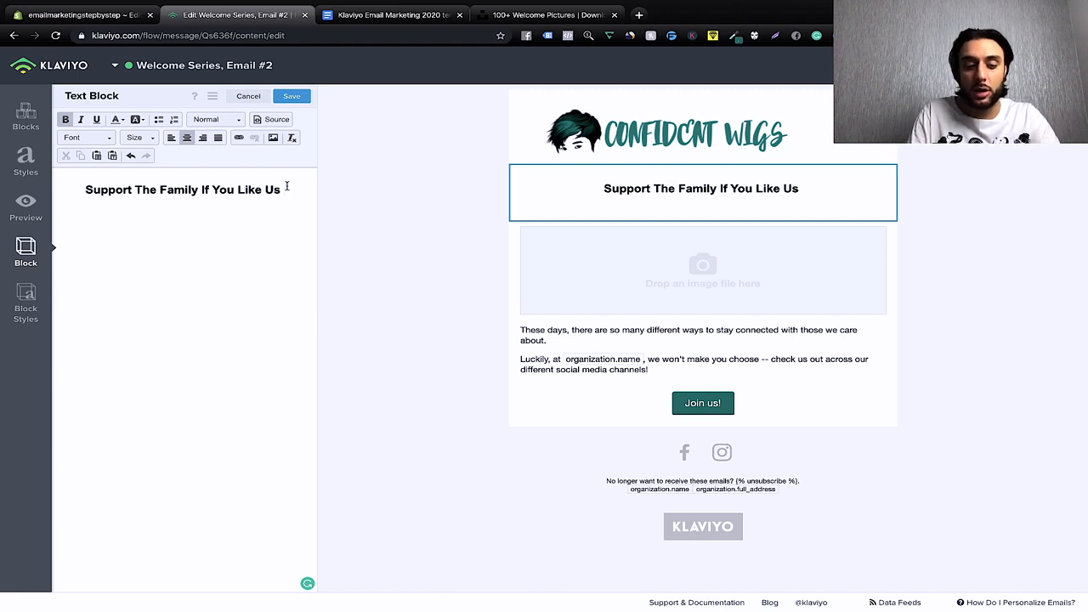
key(ctrl+super+space)
scroll(277, 261, down, 10)
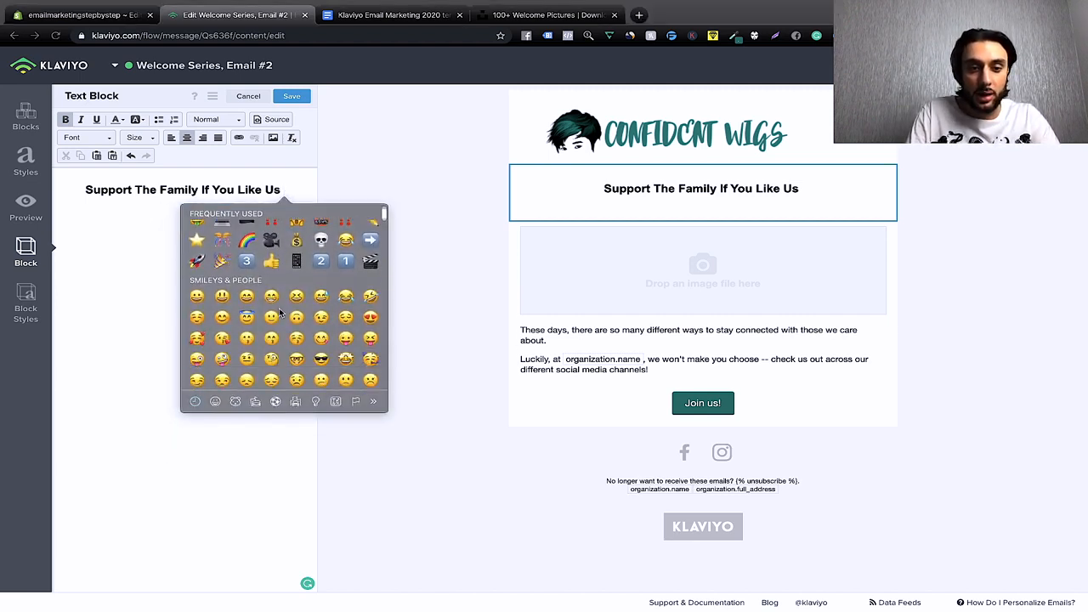
scroll(280, 313, down, 5)
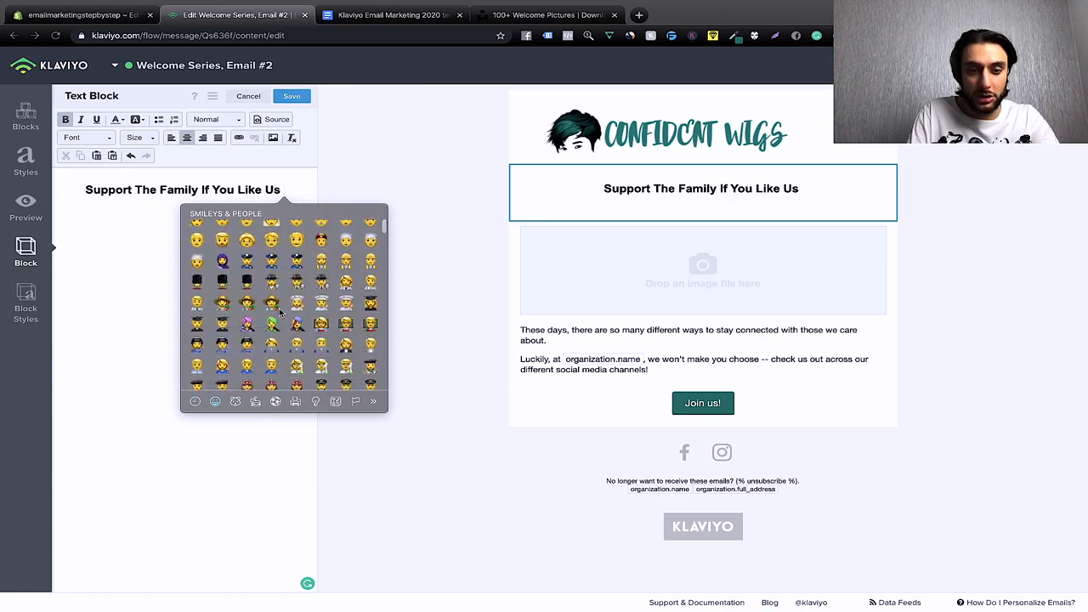
click(322, 328)
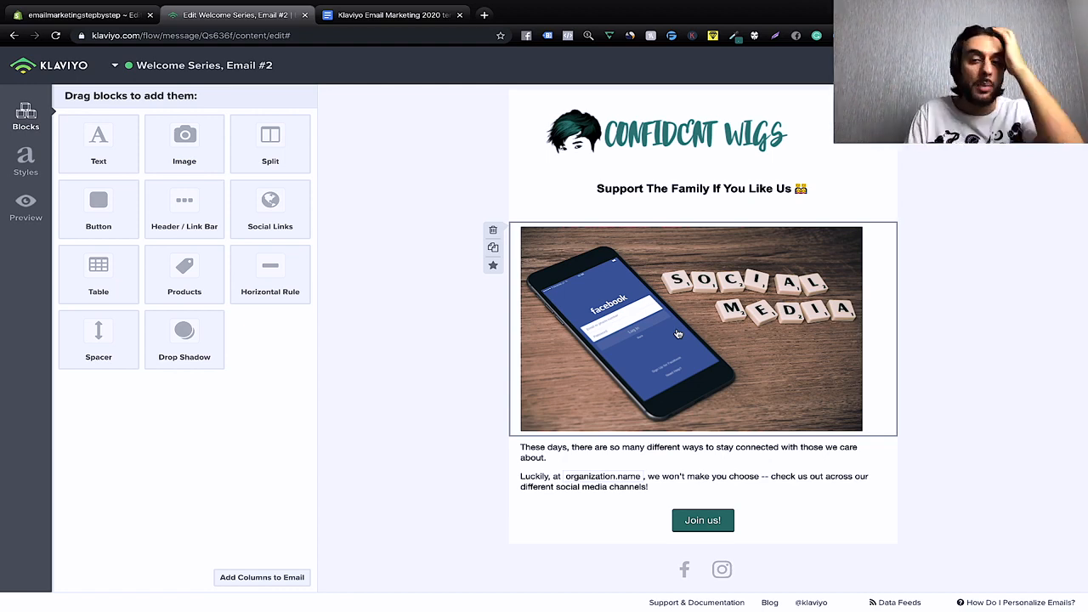
Step: Replace the body text with the social media invitation starting "If you want to keep up to date with our journey" and open the button's text for editing
click(642, 454)
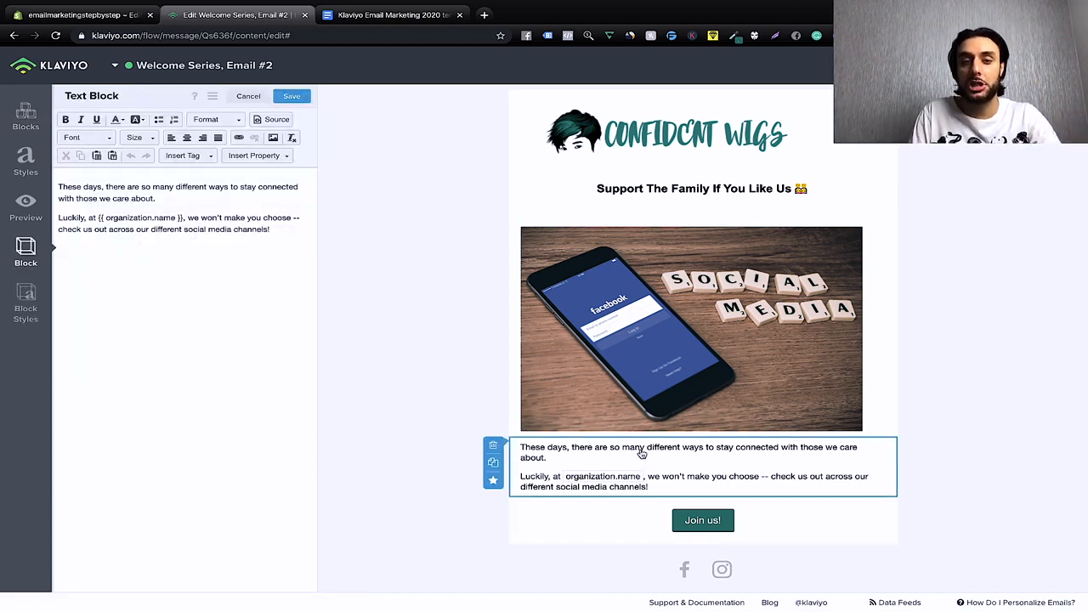
key(ctrl+a)
text(If you want to keep up to date with our journey or just socialise with your new family follow us on our social media platforms to really experience the community and you can get involved! Luckily, at {{ organization.name }}, we won't make you choose -- check us out across our different social media channels!  Button Text: Join The Community On Social Media)
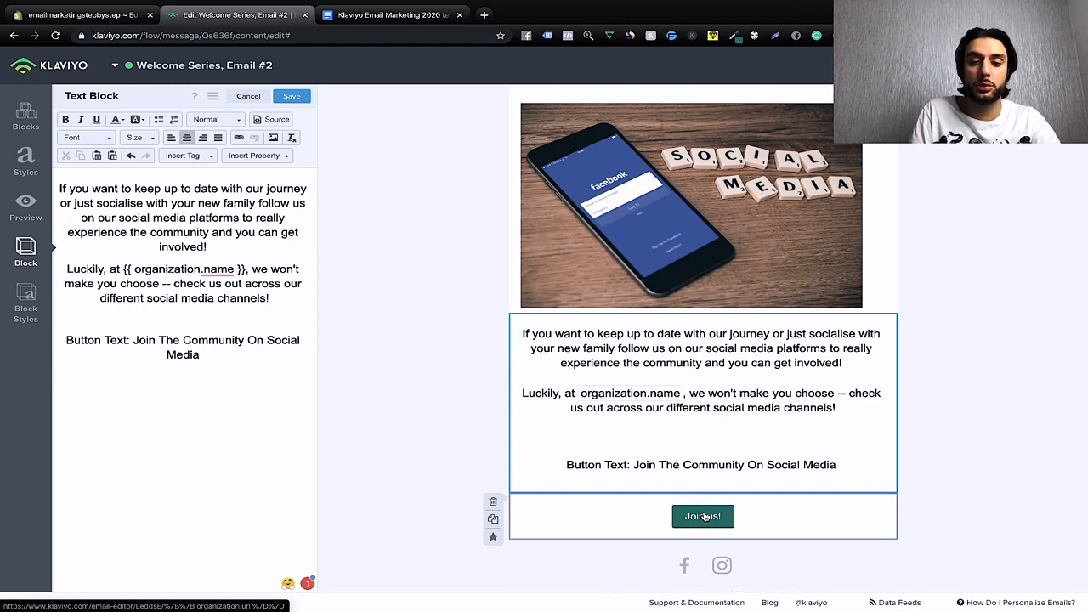
click(704, 517)
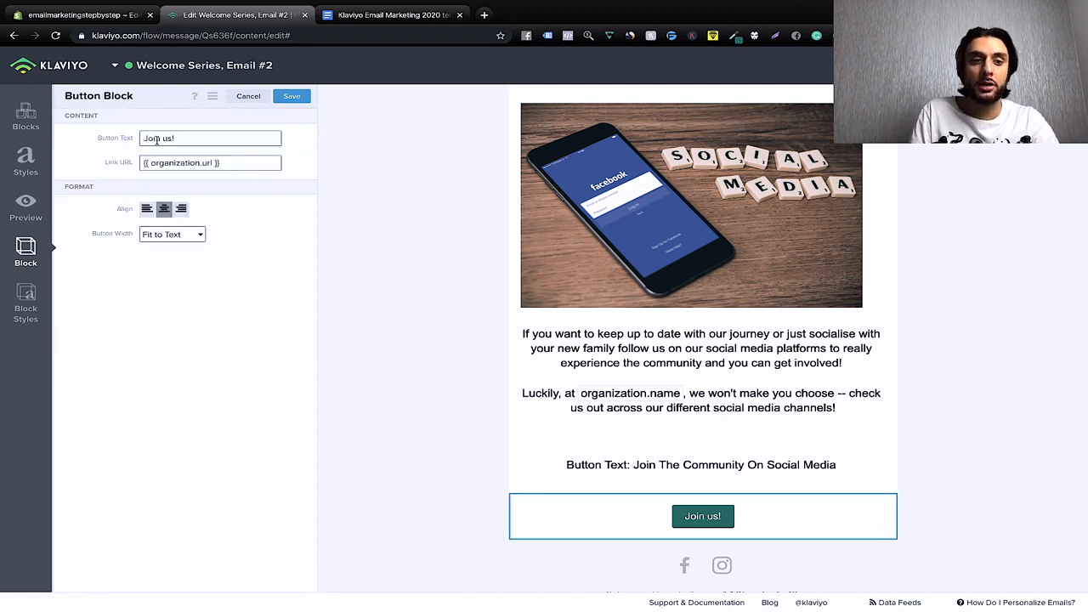
click(195, 138)
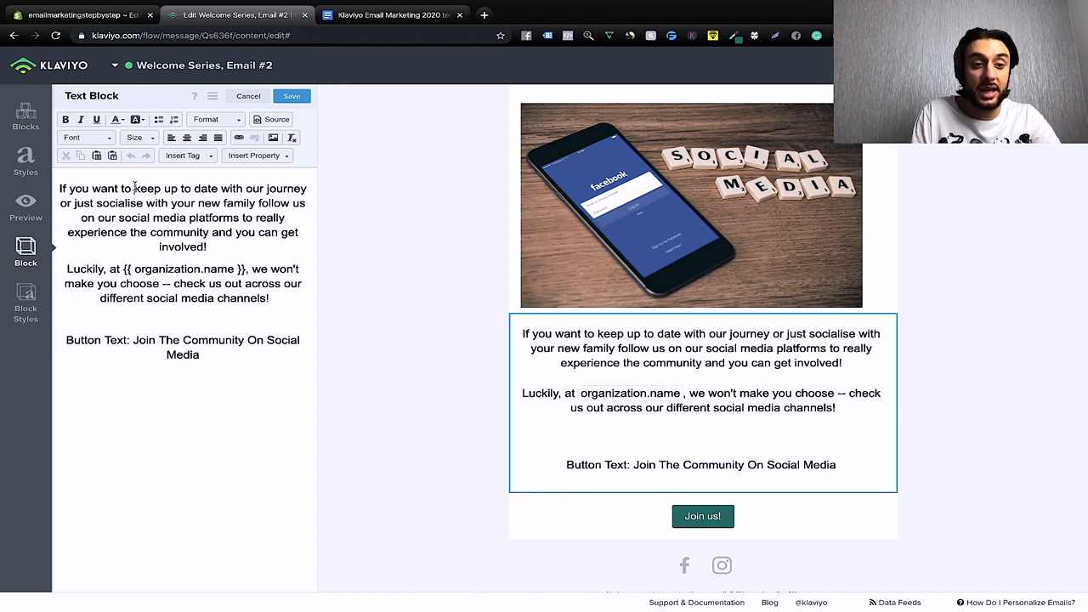
Step: Make the words "keep up to date" in the body text bold, without italics
drag(134, 188, 217, 189)
click(80, 119)
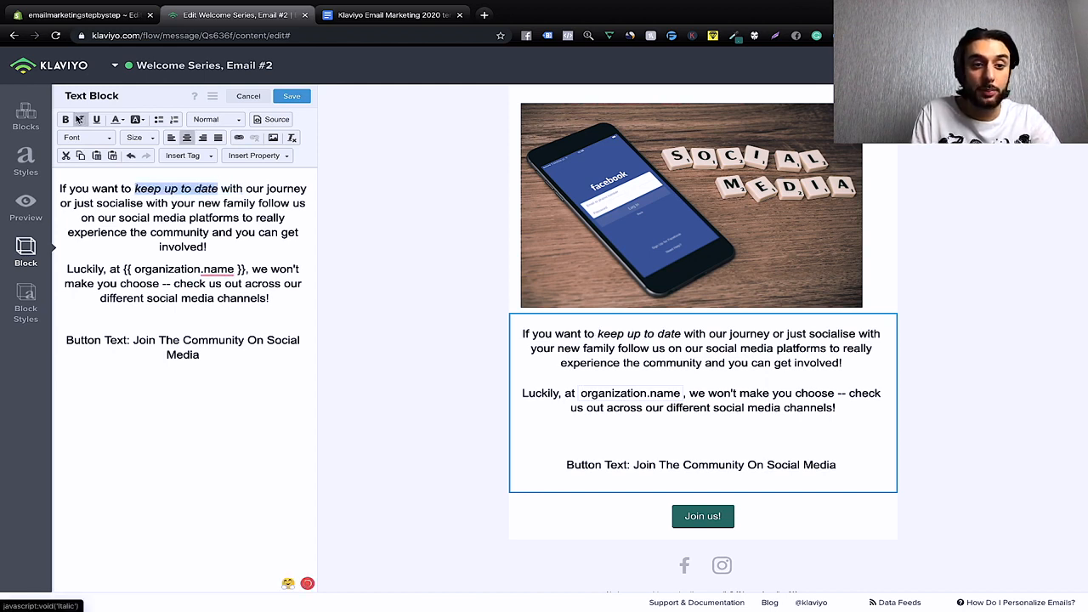
click(65, 119)
click(80, 119)
mouse_move(206, 269)
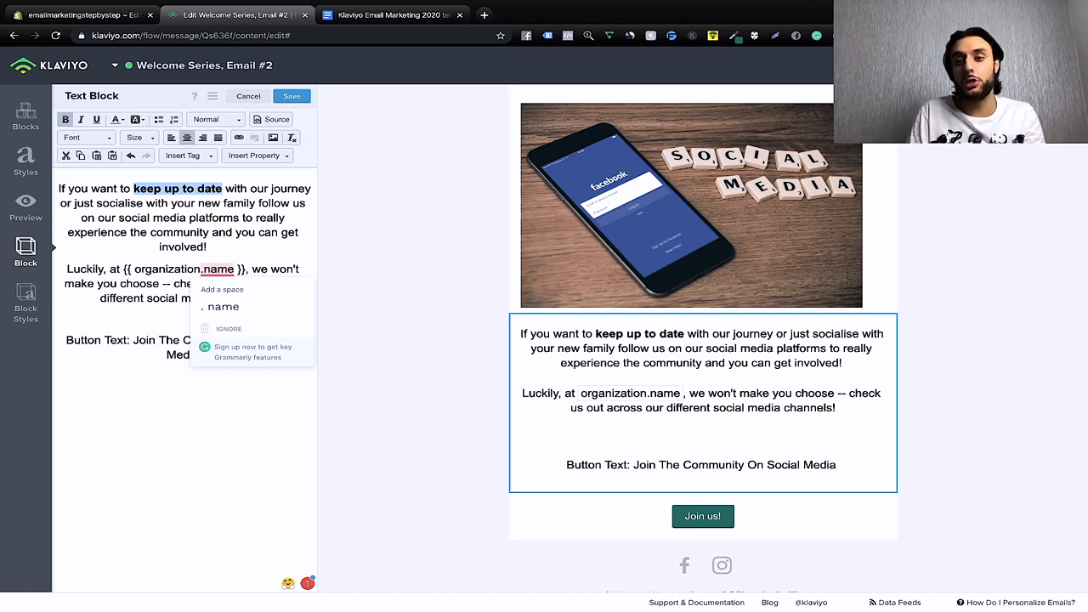
Step: Return to the flows list, check the Welcome Series status and open the Customer Thank You flow
click(1041, 66)
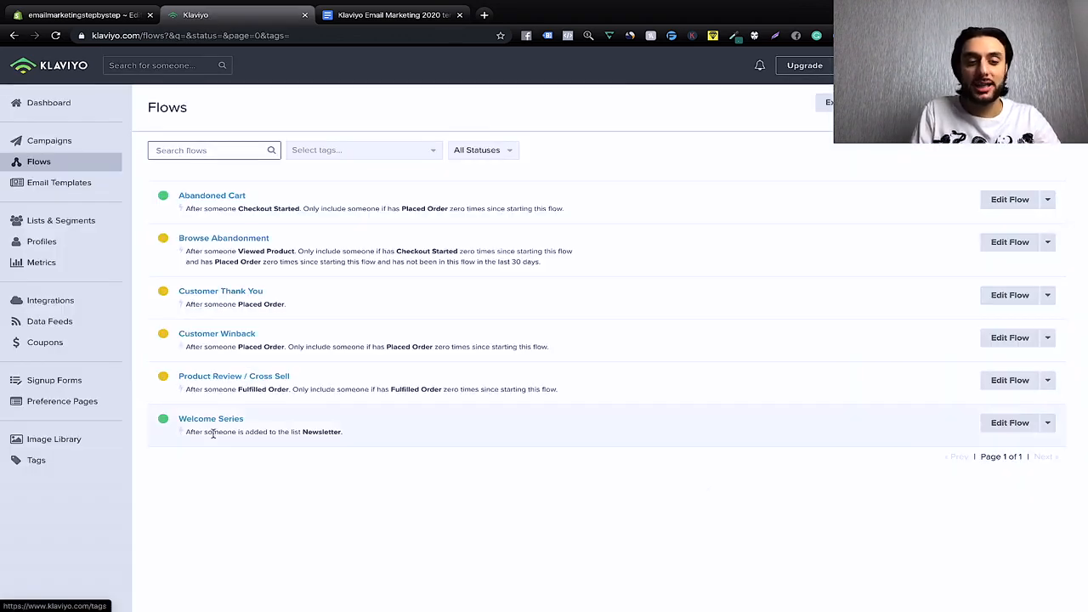
mouse_move(163, 416)
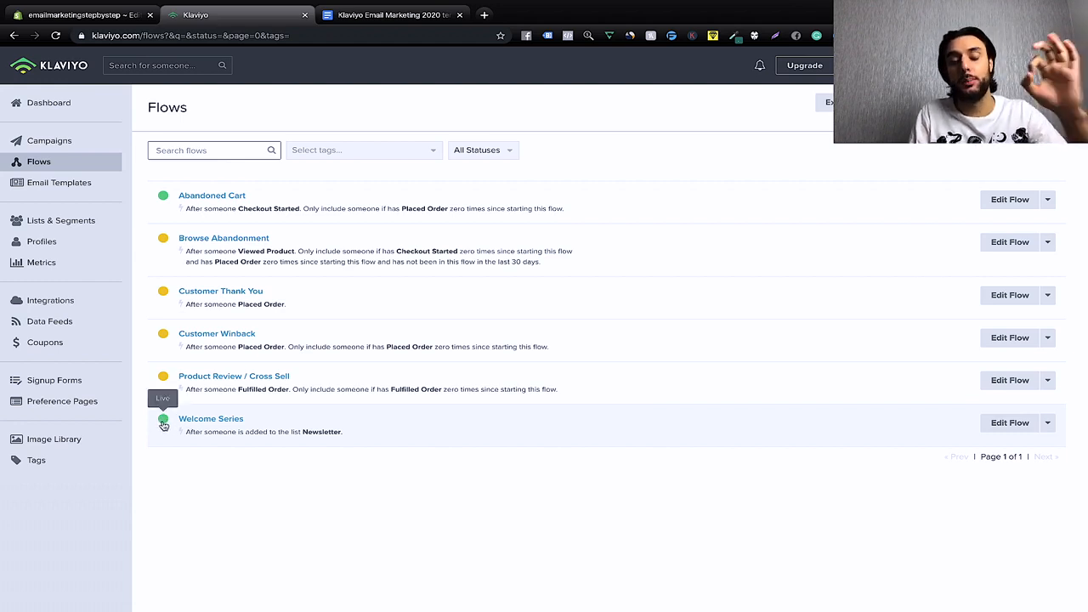
click(215, 295)
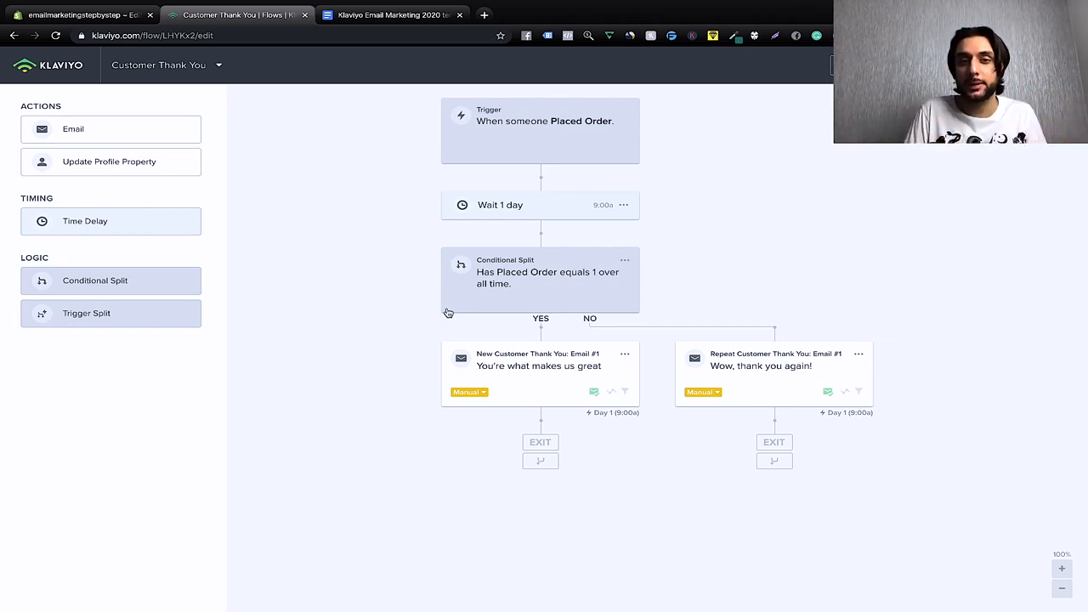
Step: Change the time delay after the Placed Order trigger to 12 hours and save it
click(529, 206)
click(81, 155)
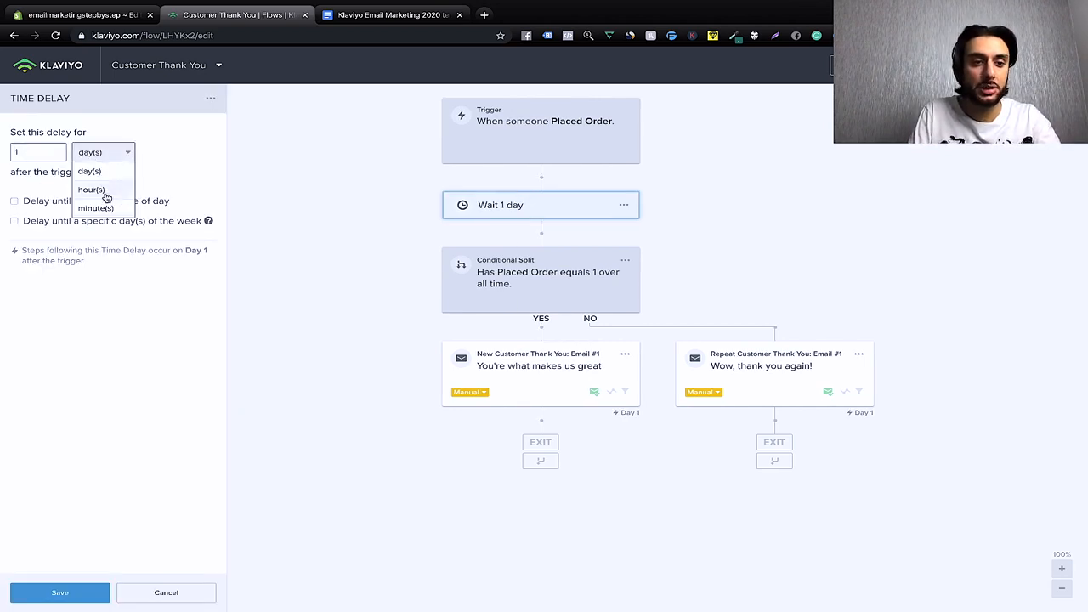
click(106, 197)
click(47, 153)
text(3)
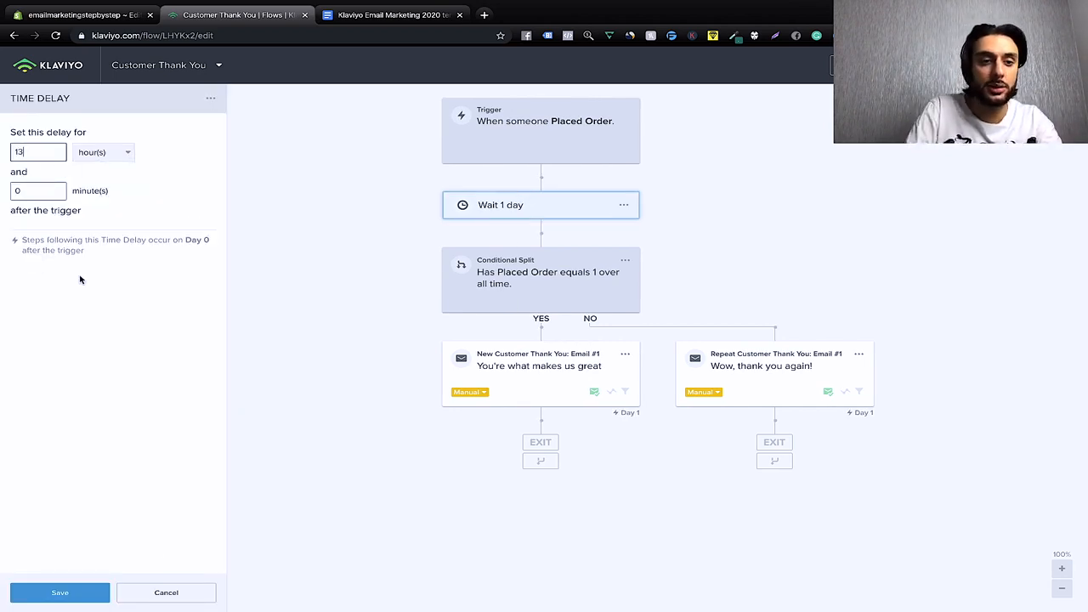
key(BackSpace)
text(2)
click(59, 592)
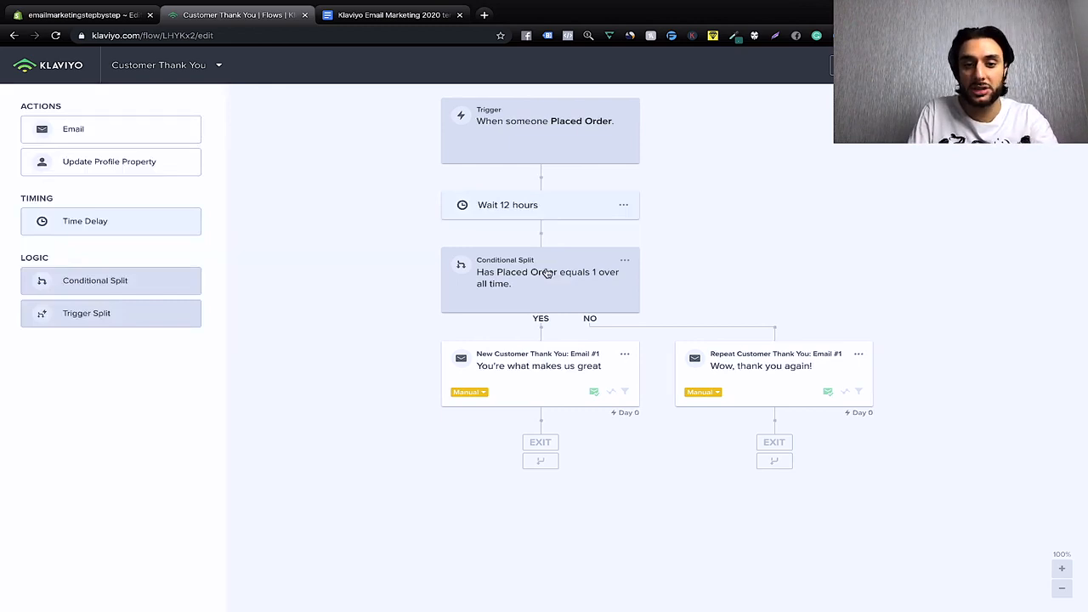
Step: Set the status of New Customer Thank You: Email #1 to Live
click(535, 392)
click(473, 392)
click(476, 431)
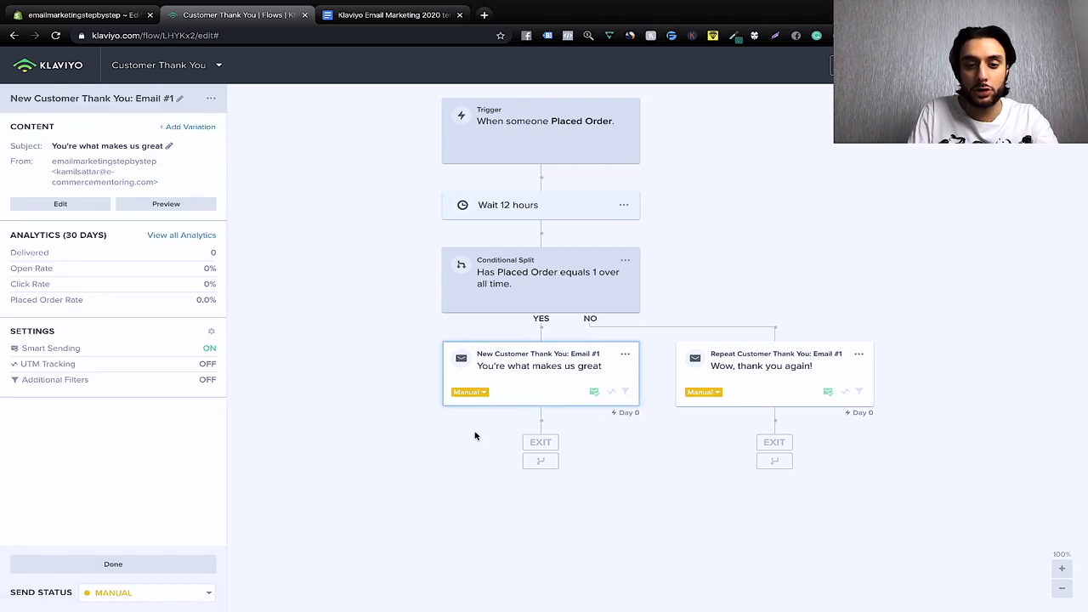
click(547, 402)
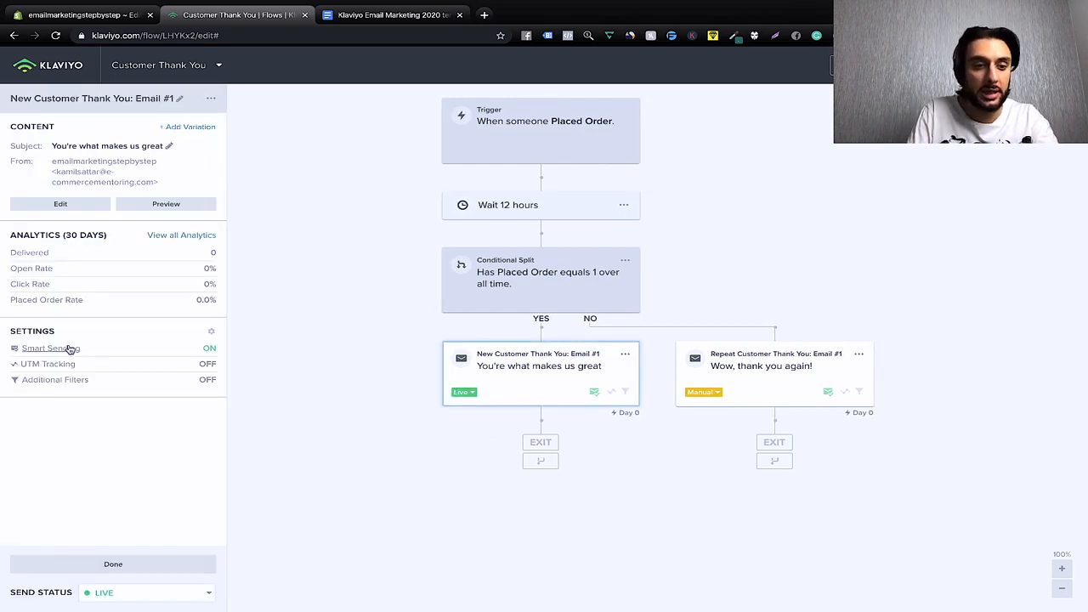
Step: Turn off Smart Sending and turn on UTM Tracking for New Customer Thank You: Email #1
scroll(92, 351, down, 3)
click(203, 129)
click(202, 209)
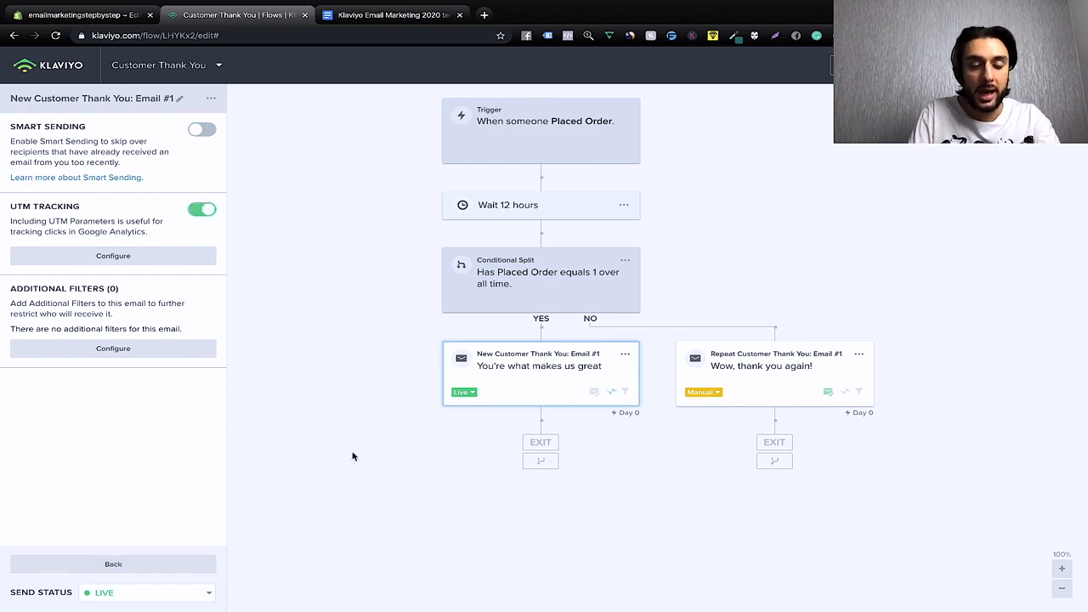
Step: Open New Customer Thank You: Email #1 for editing and replace its From name with the store's saved sender name
click(625, 354)
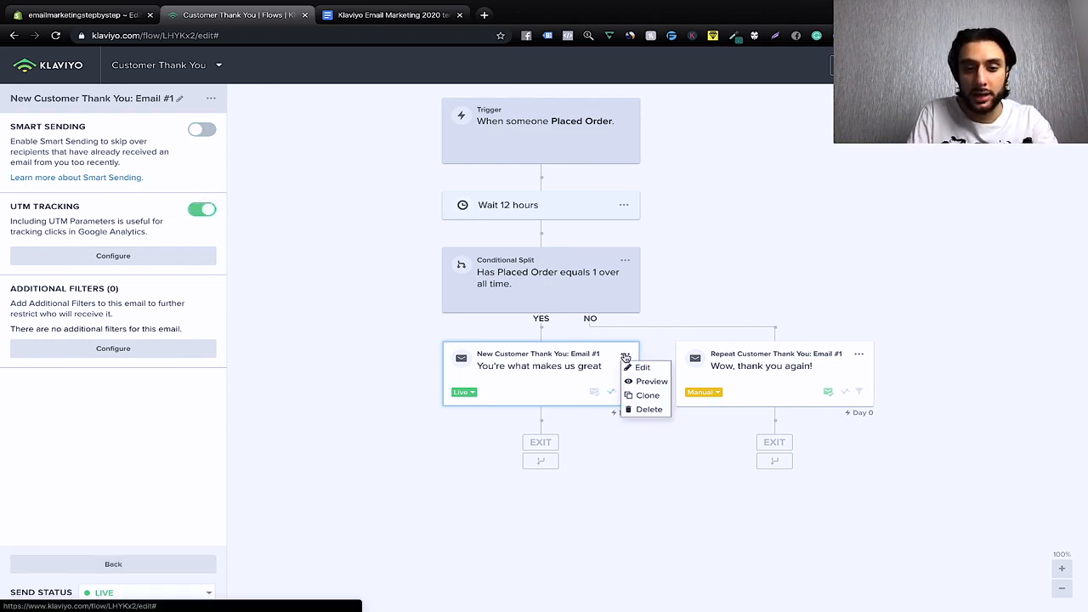
click(645, 367)
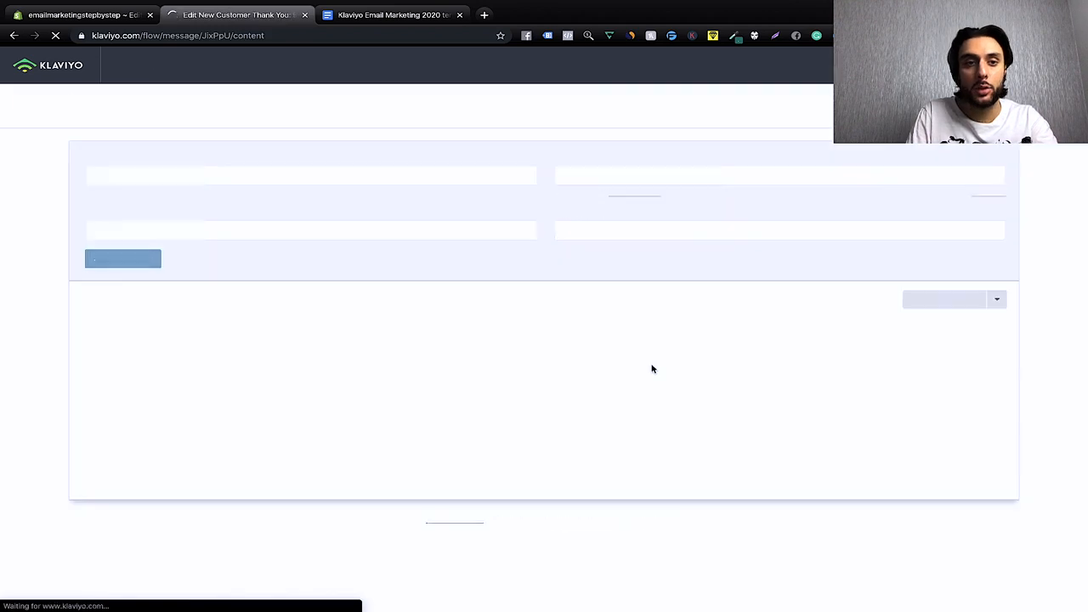
drag(208, 169, 17, 169)
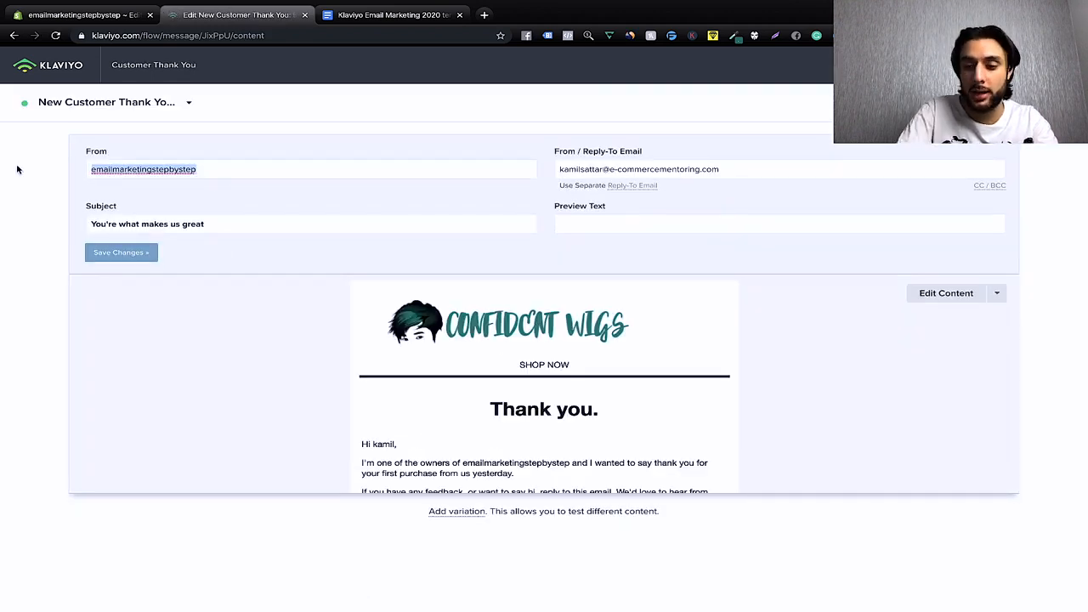
key(BackSpace)
click(164, 166)
click(165, 199)
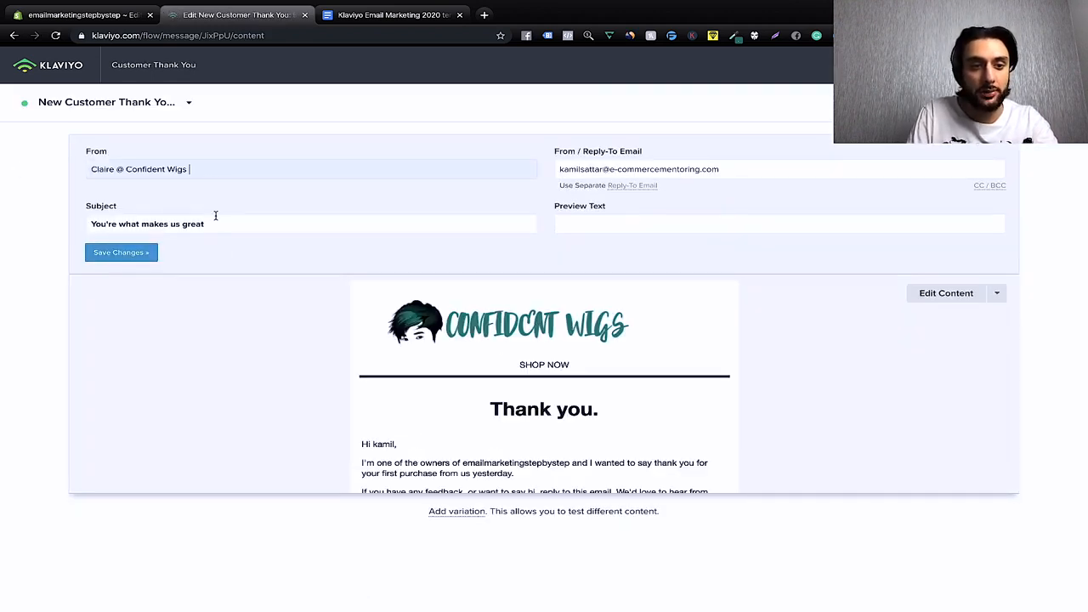
Step: Set the subject to "Your Order Has Been Confirmed! Shop Again For 20% off Your Next Order" and save the changes
drag(223, 228, 75, 226)
key(BackSpace)
text(Your Order Has Been Confirmed! Shop Again For 20% off Your Next Order)
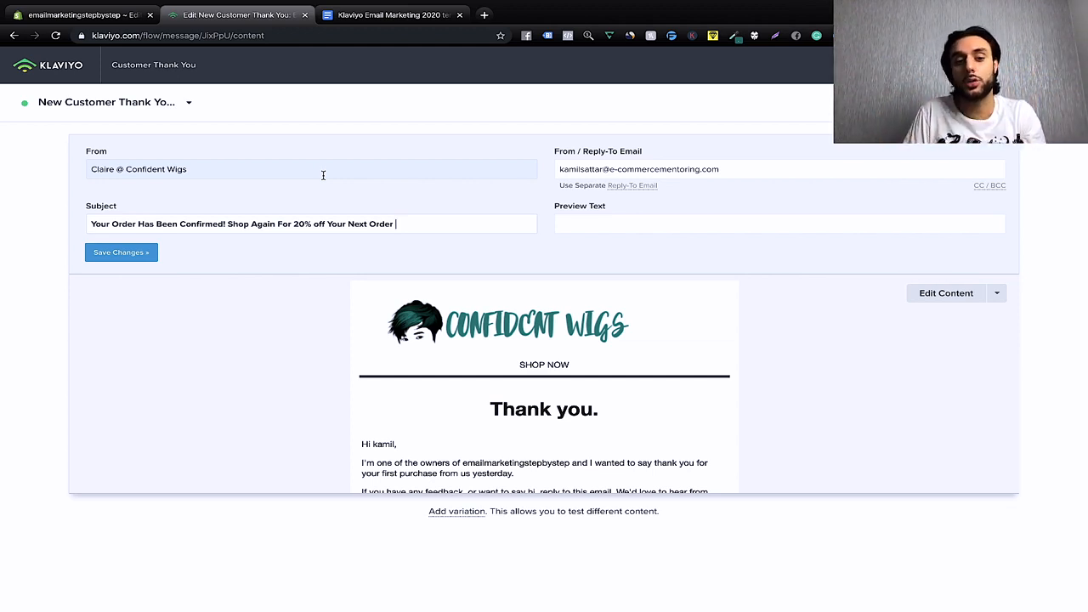
click(120, 252)
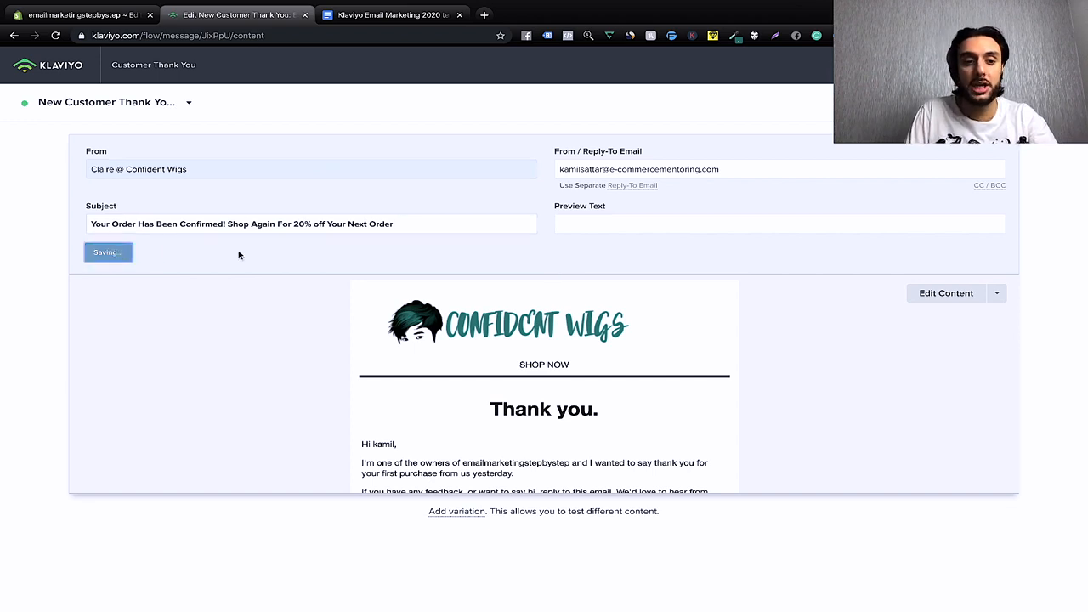
Step: Open the email's content for editing, delete the SHOP NOW link from the logo header block, and save the block
click(939, 292)
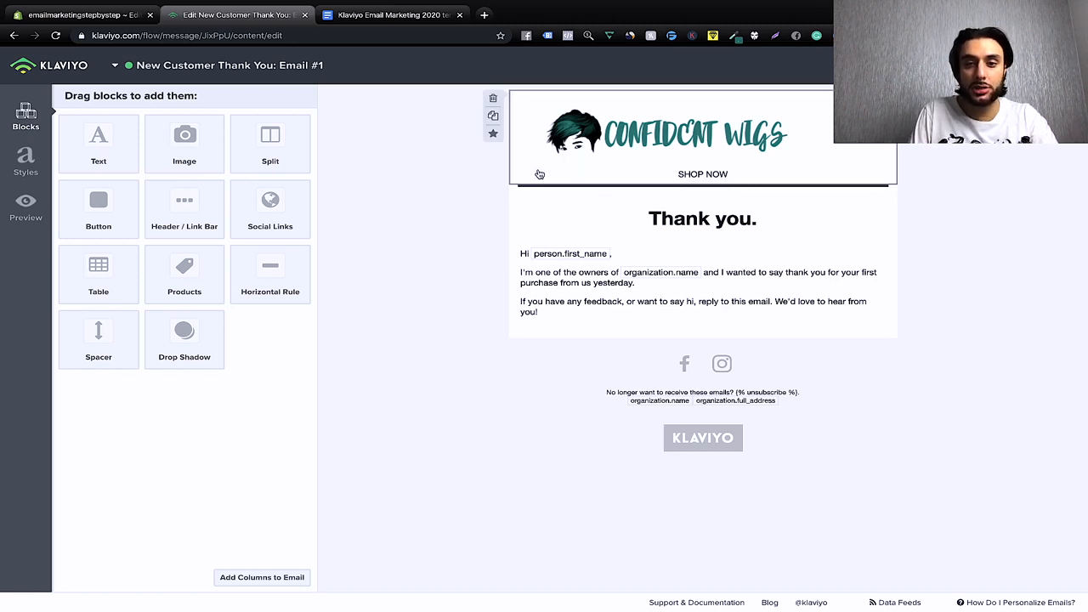
click(629, 157)
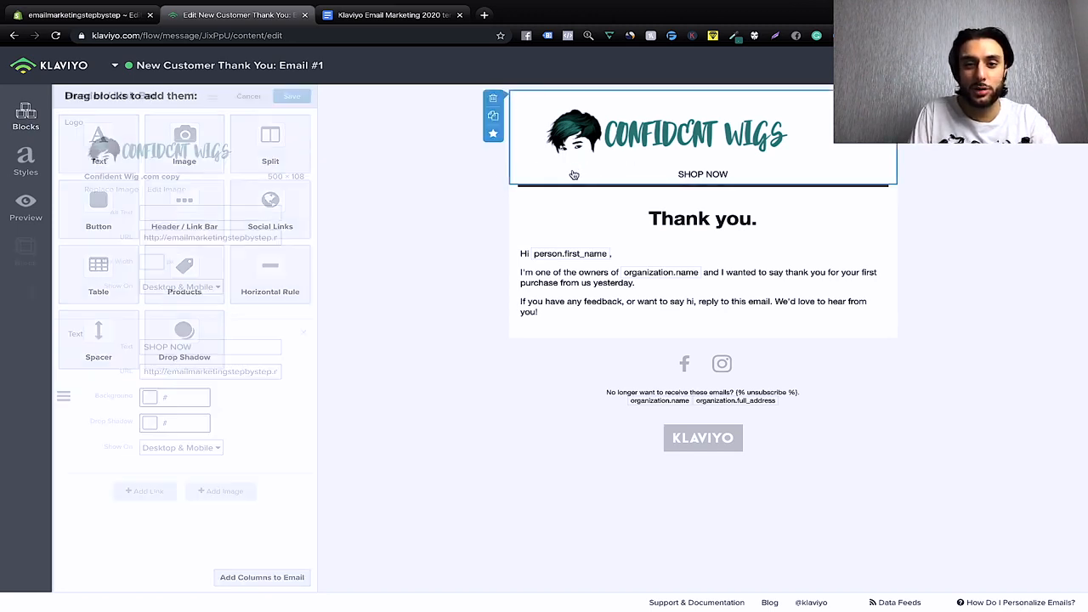
click(303, 333)
click(300, 96)
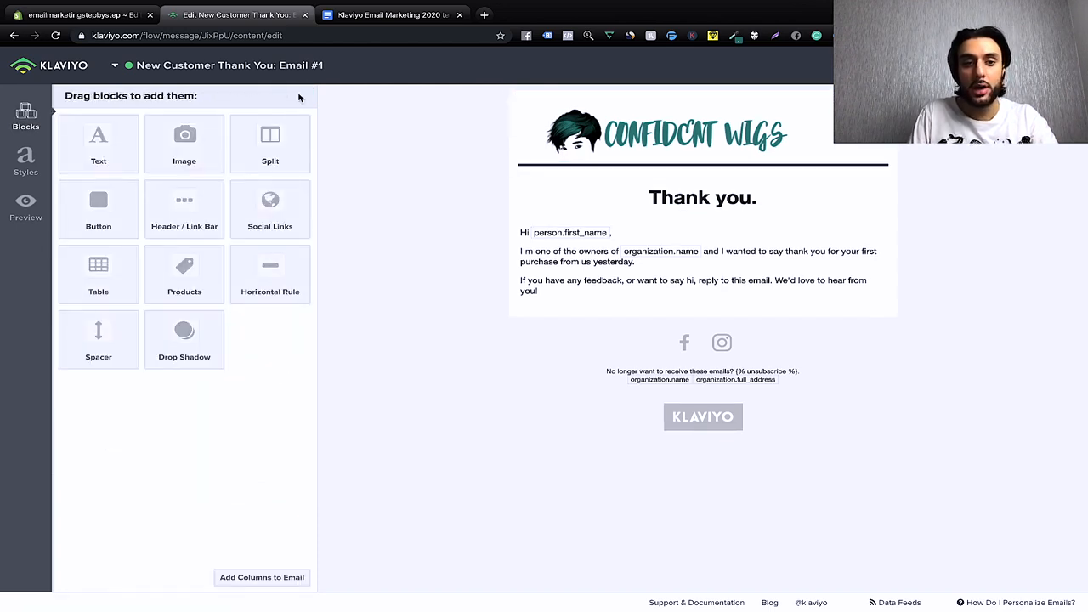
Step: Set the line thickness of the horizontal rule below the logo to 0 px and save the block
click(611, 169)
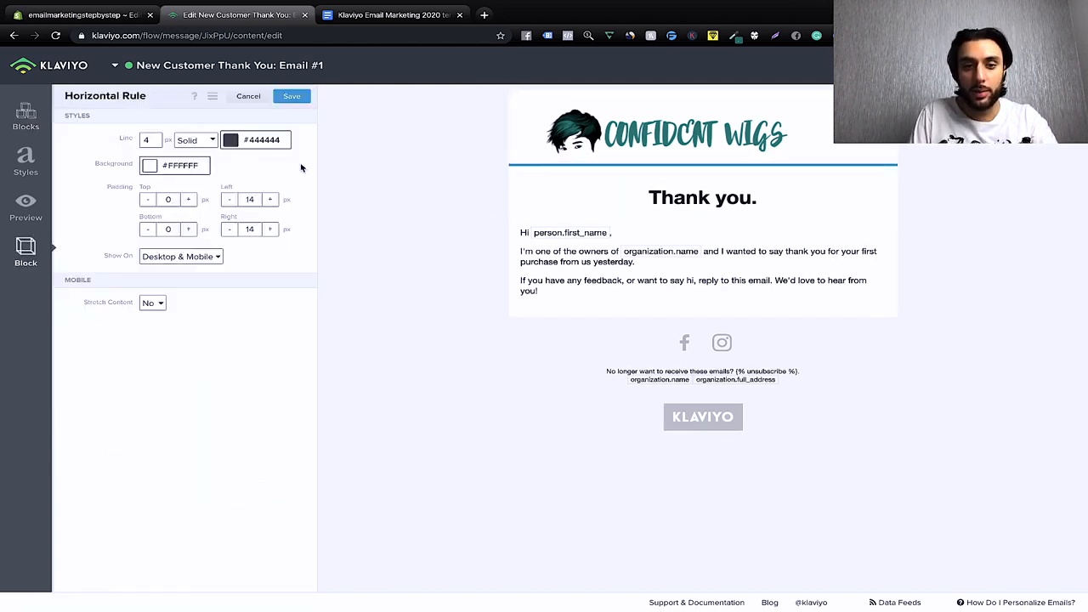
click(154, 140)
key(BackSpace)
text(0)
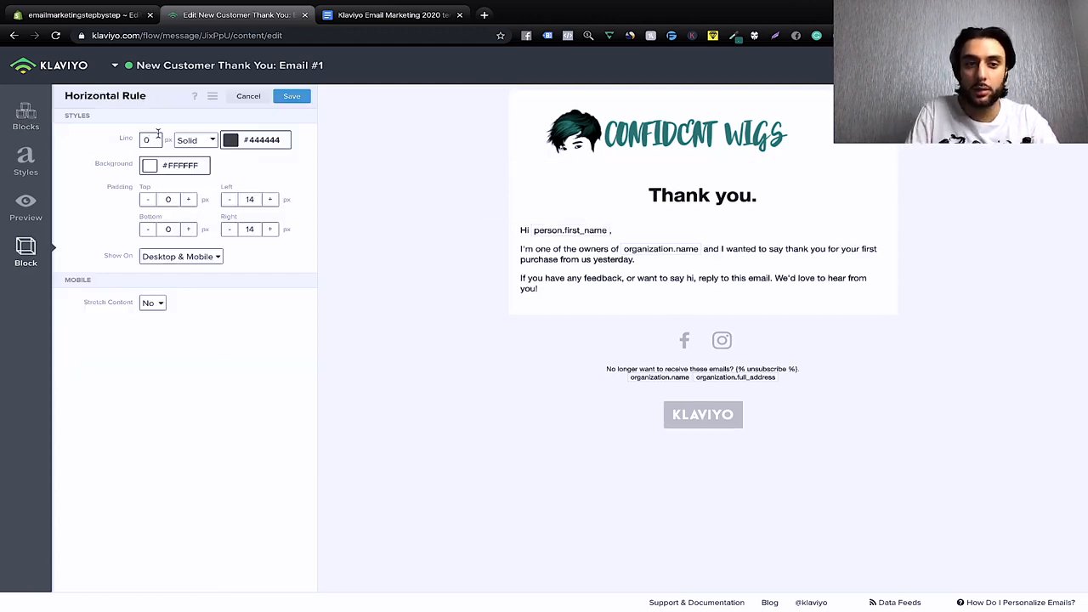
click(292, 96)
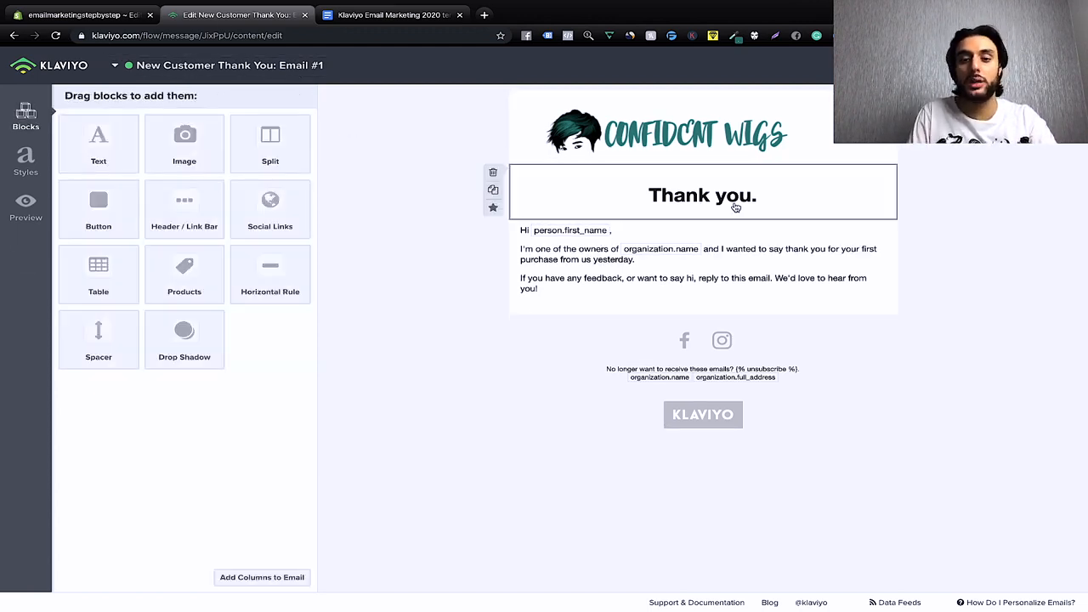
Step: Open the "Thank you." heading block for editing and select its text
click(780, 202)
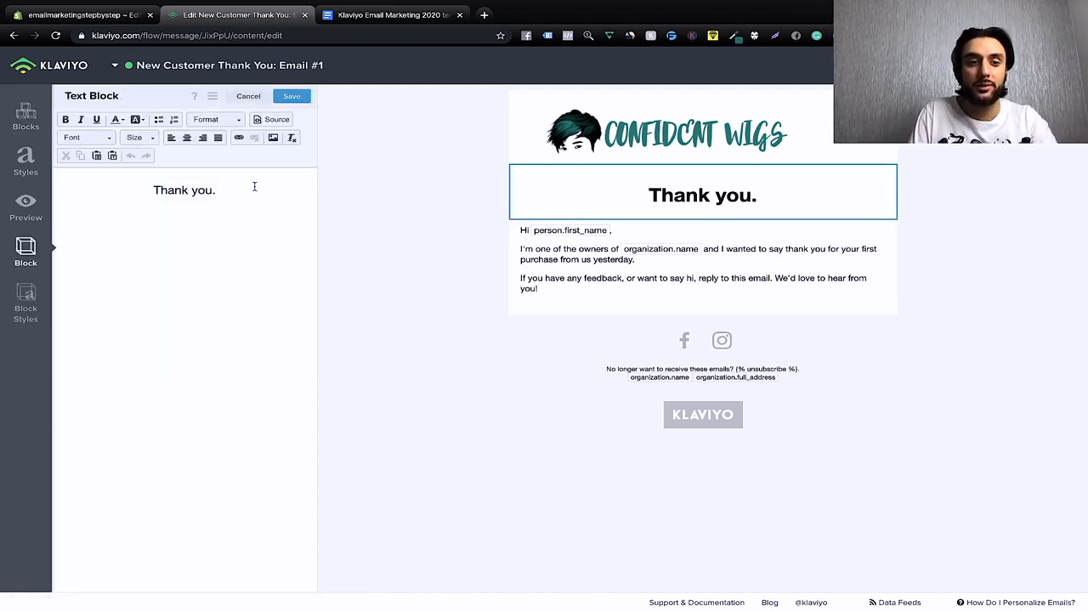
drag(244, 189, 153, 189)
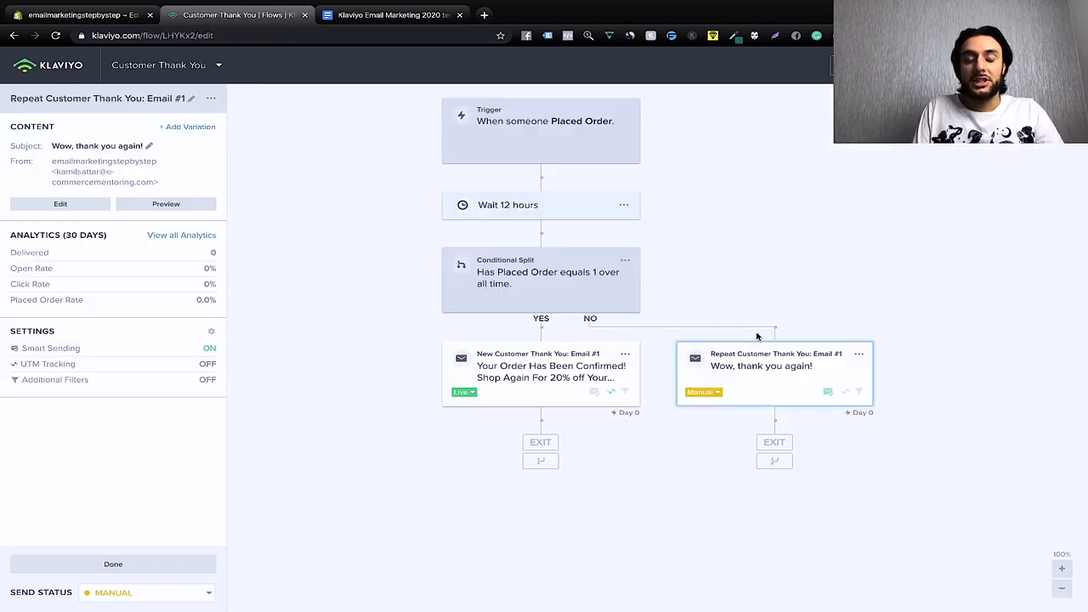
Step: Set the status of Repeat Customer Thank You: Email #1 to Live
click(713, 395)
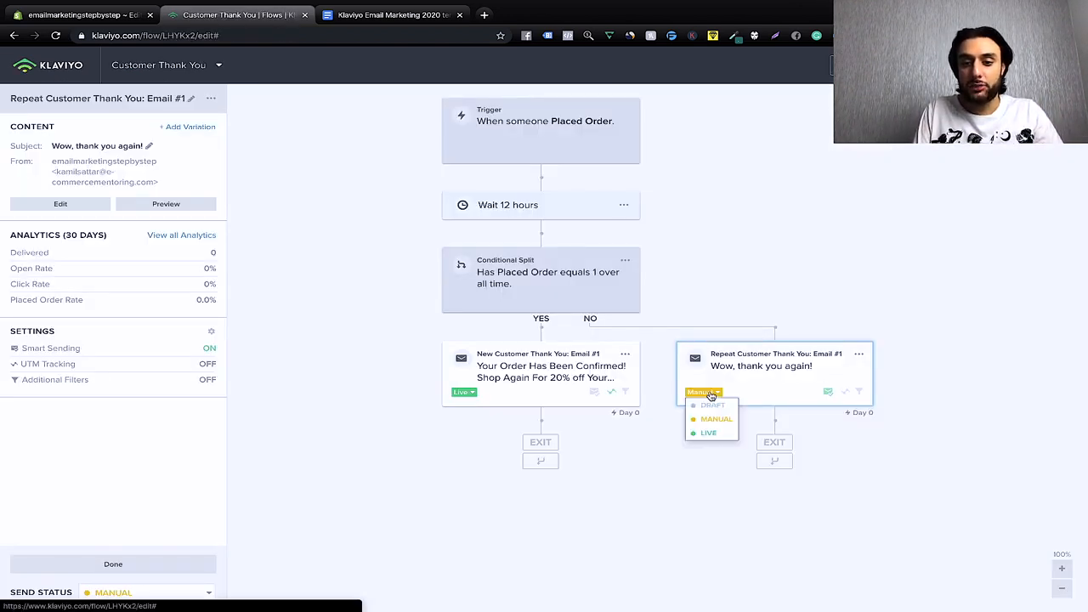
click(709, 433)
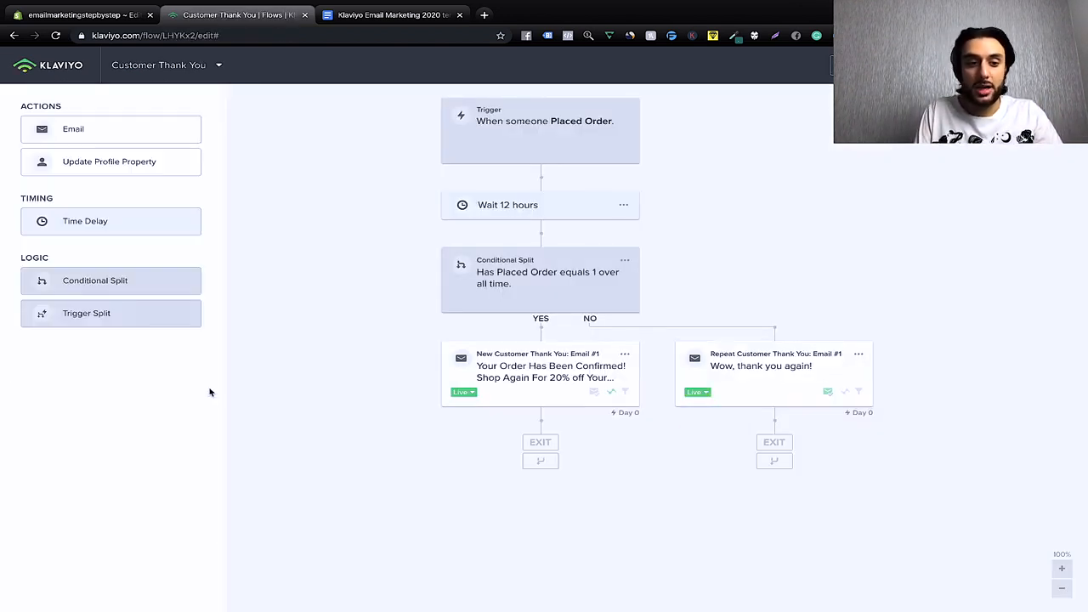
Step: Turn off Smart Sending and turn on UTM Tracking for Repeat Customer Thank You: Email #1
click(759, 397)
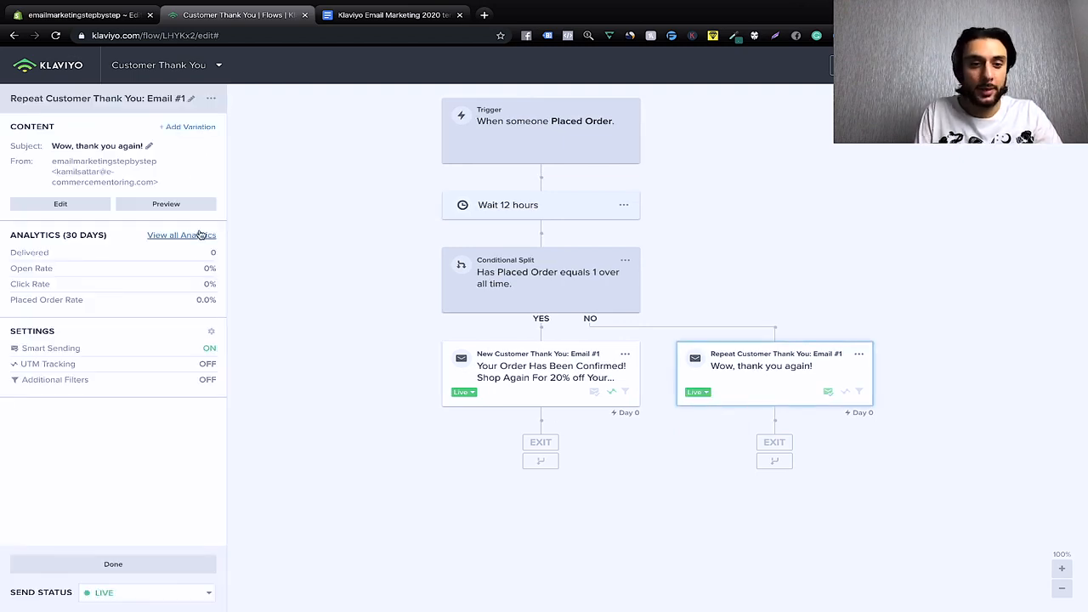
click(157, 353)
click(202, 129)
click(198, 213)
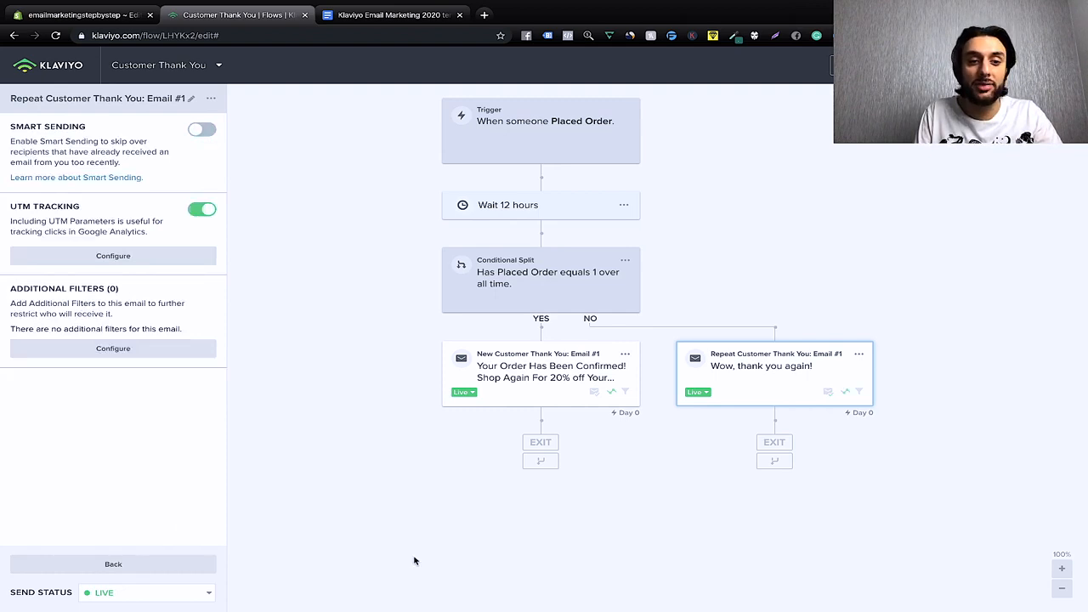
click(167, 563)
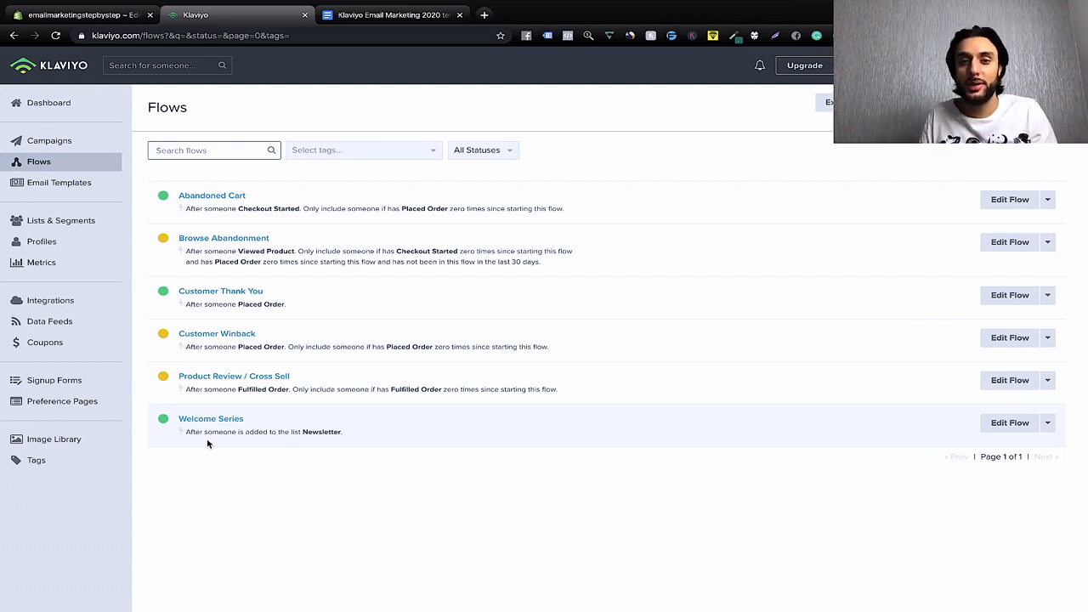
Step: Create an email template named "Order Confirmation" from the Order Confirmation design among the Shopify notification templates
click(58, 182)
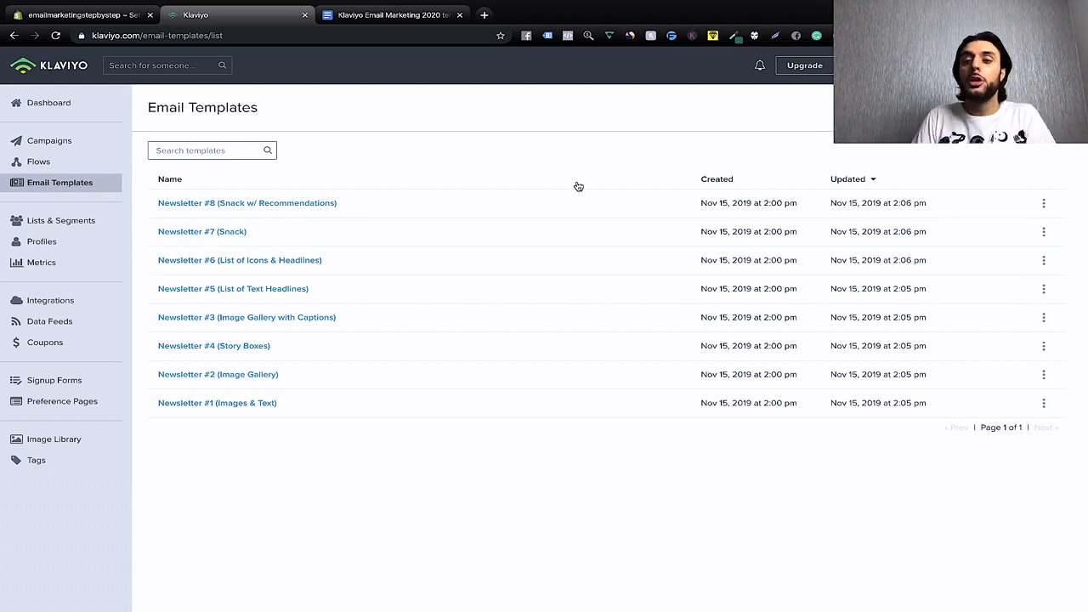
click(1019, 108)
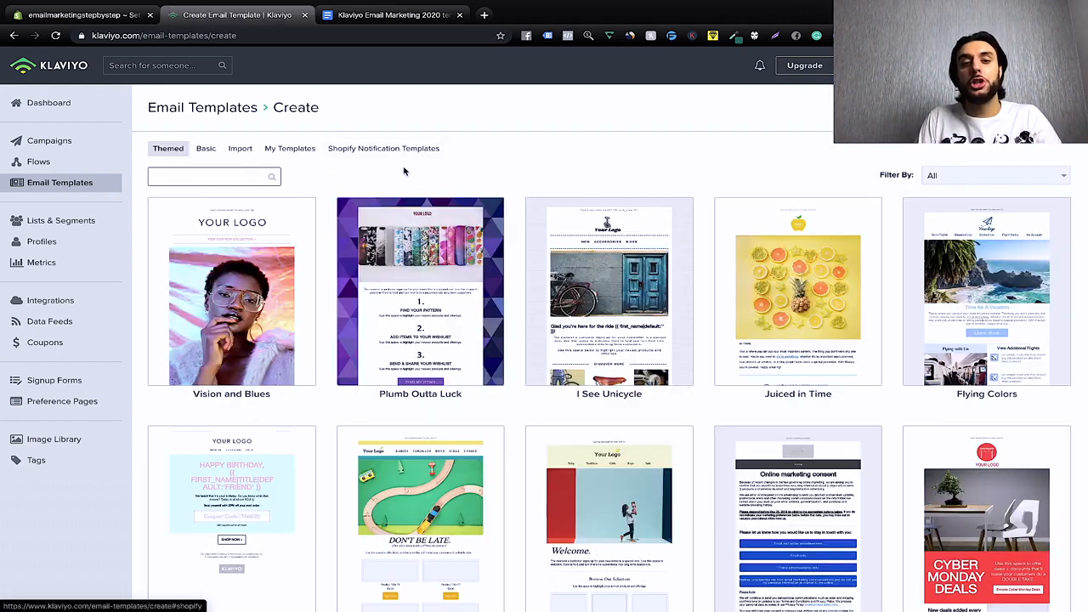
click(406, 156)
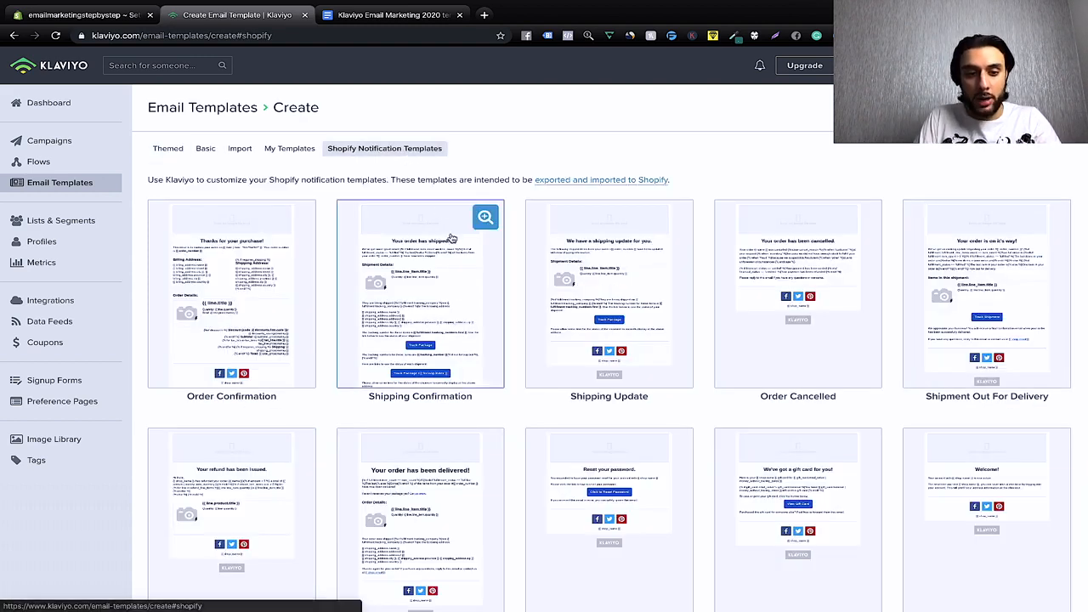
click(253, 292)
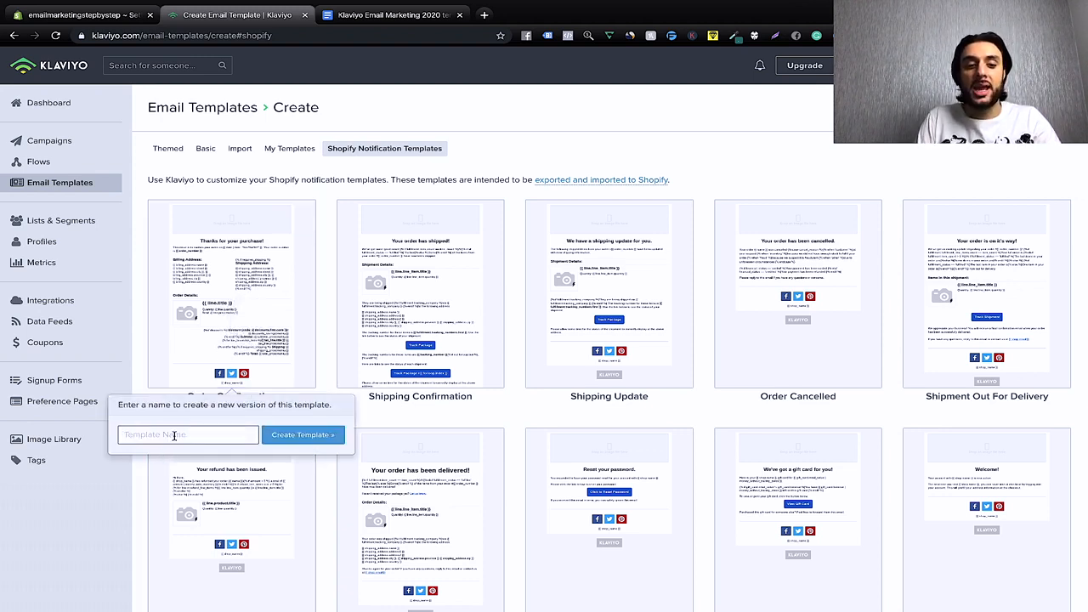
text(order)
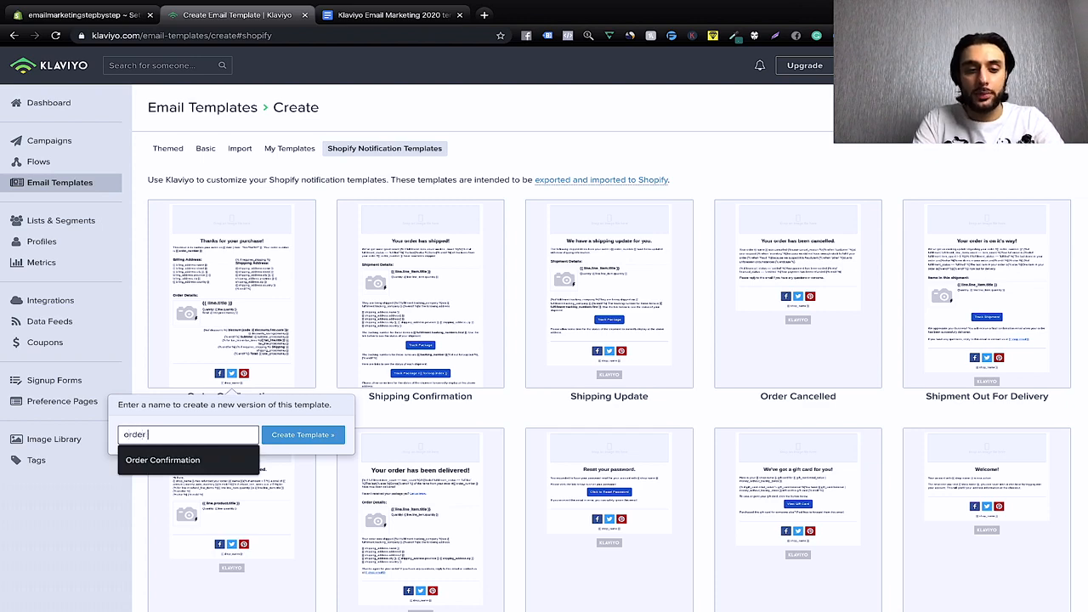
click(184, 459)
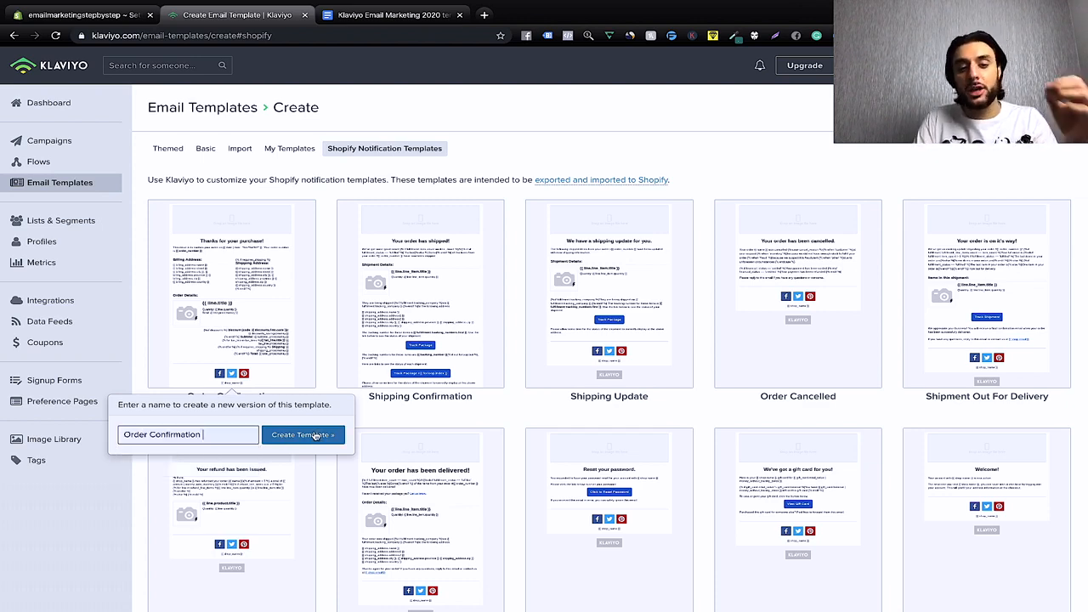
click(315, 435)
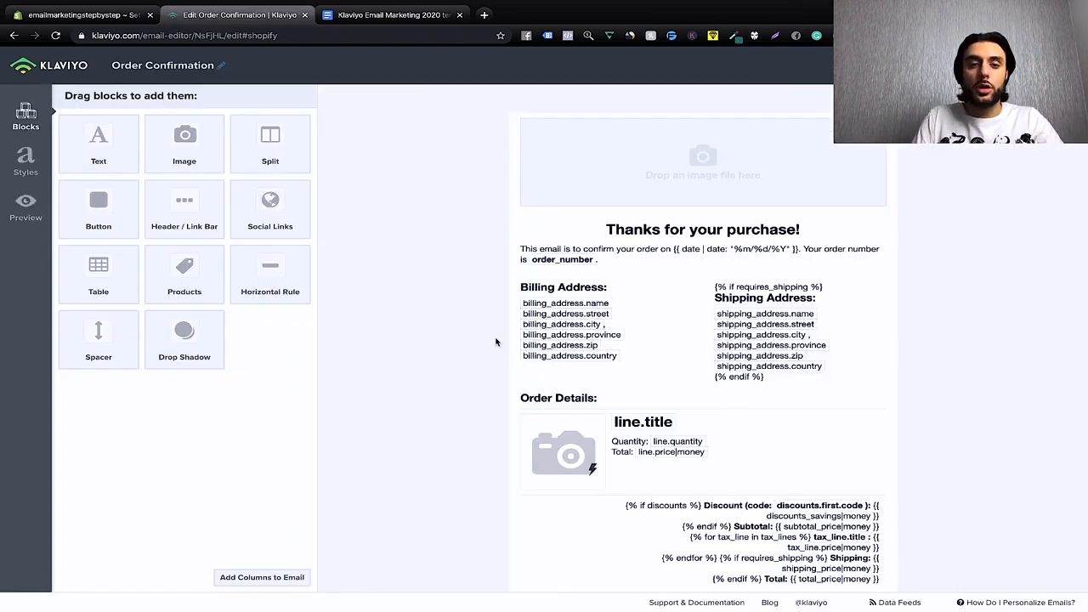
Step: Fill the empty image block at the top of the template with the library image "Confident Wig .com copy"
click(617, 187)
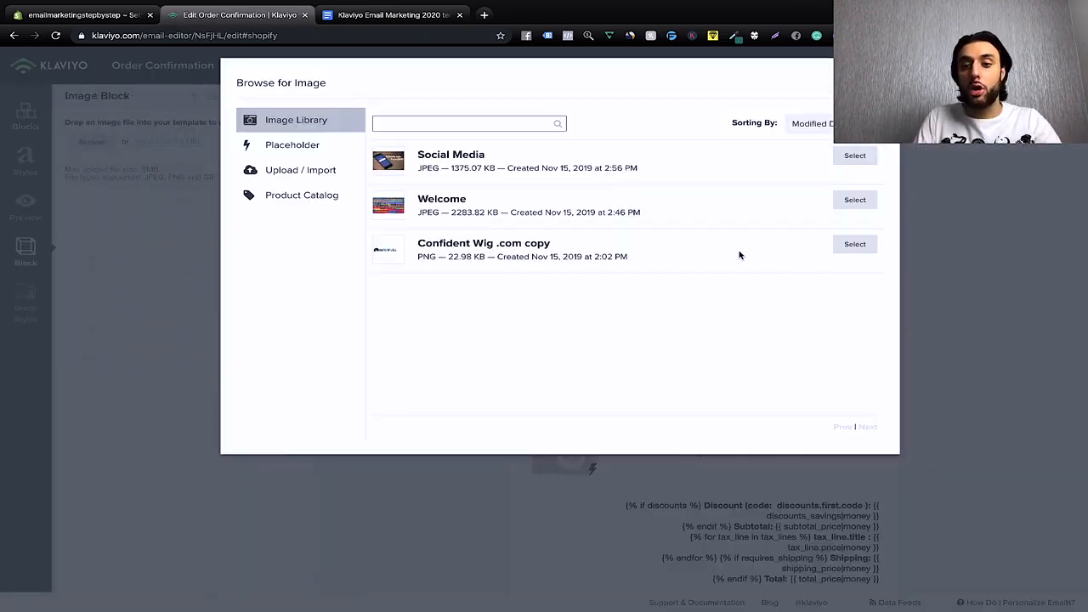
click(853, 246)
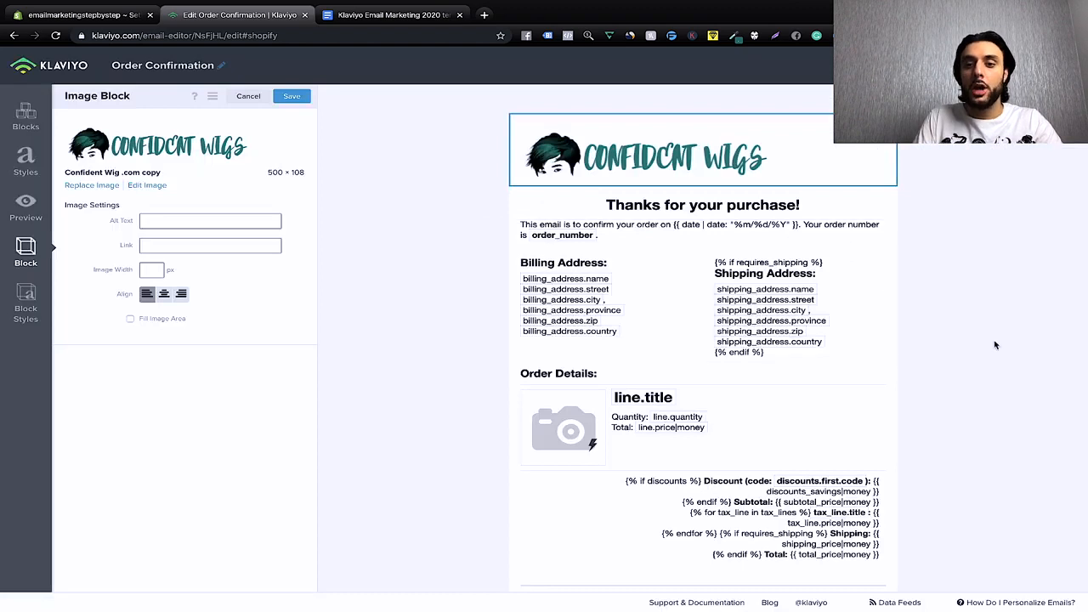
Step: Replace the paragraph under "Thanks for your purchase!" with the order confirmation message and shipping times copied from the Google Docs templates document
click(720, 242)
drag(236, 192, 52, 177)
key(BackSpace)
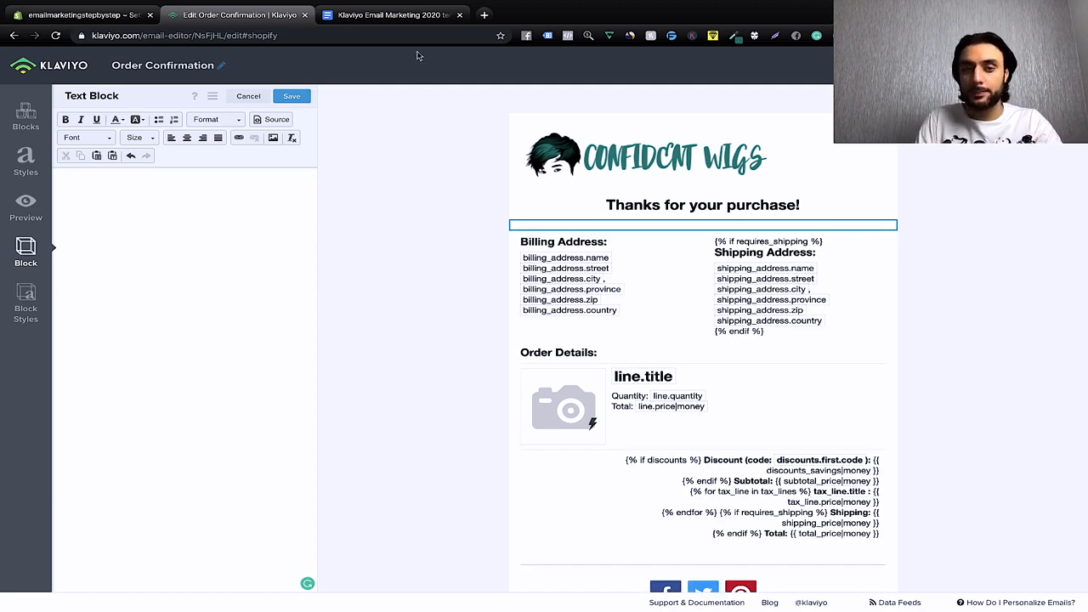
click(393, 14)
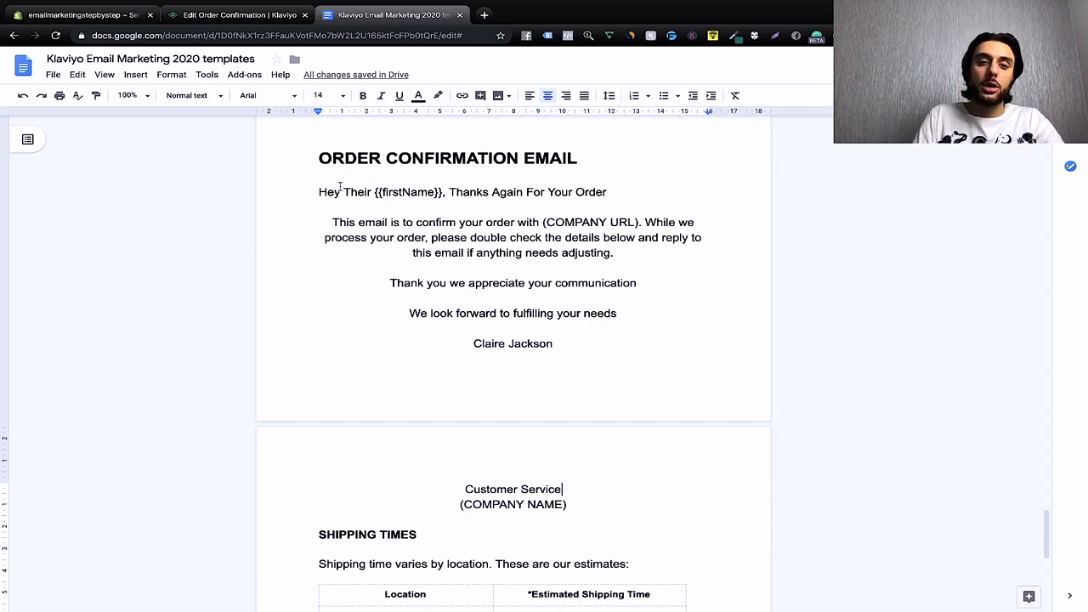
drag(318, 190, 613, 535)
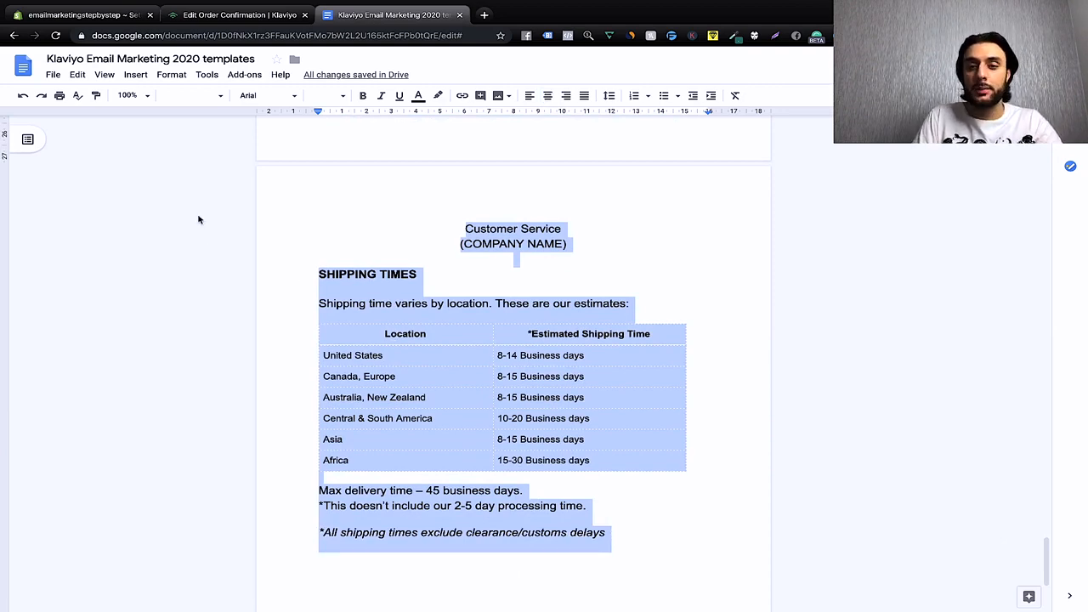
click(210, 15)
key(ctrl+v)
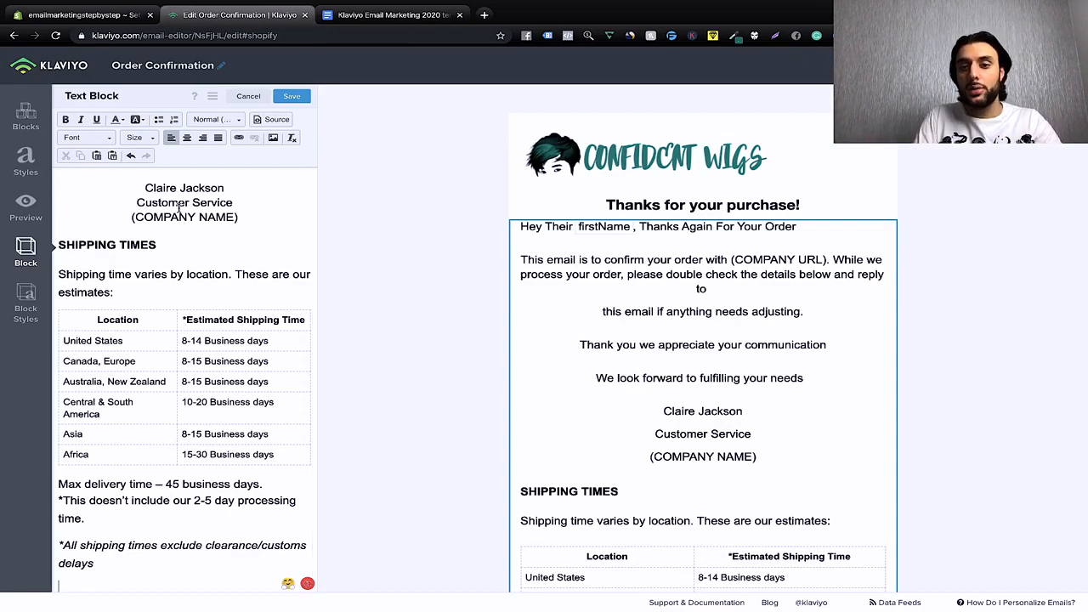
Step: Review the pasted confirmation message, the shipping times table, and the address and order details blocks throughout the template
scroll(178, 204, up, 3)
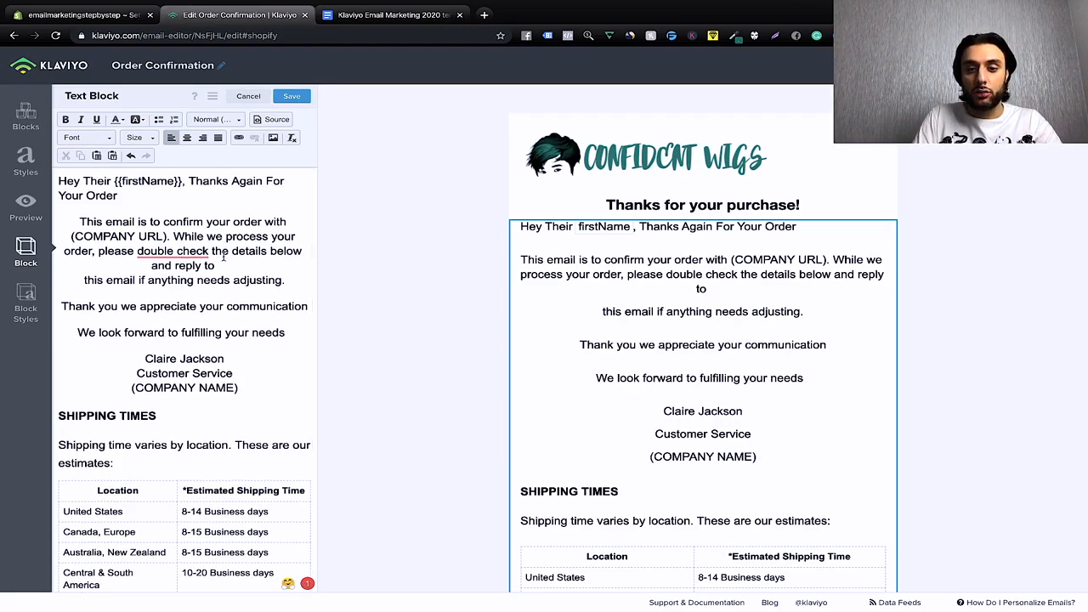
right_click(187, 251)
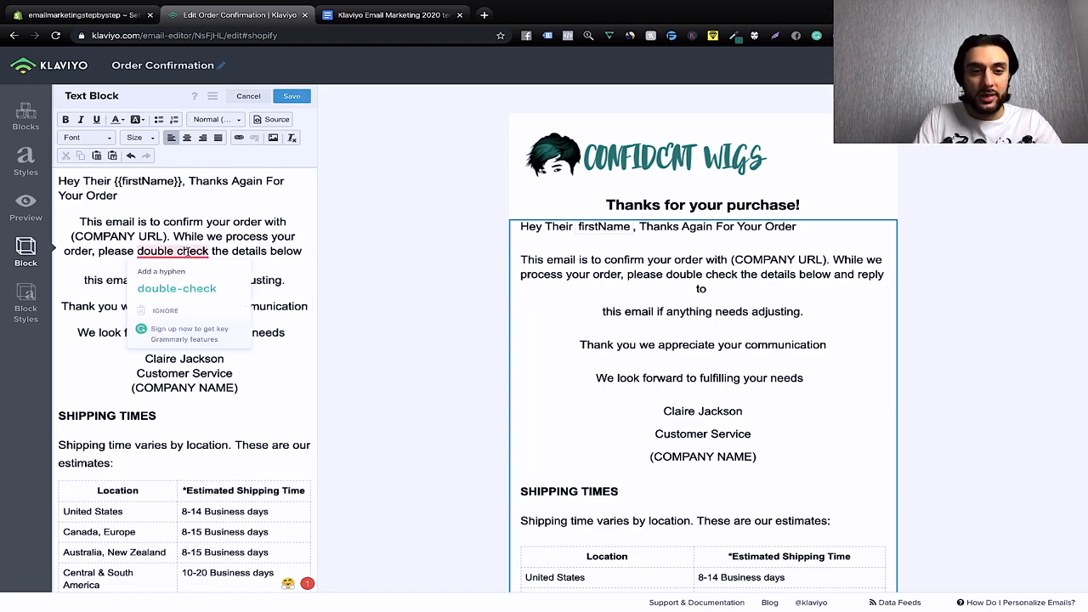
click(276, 222)
scroll(277, 221, down, 3)
scroll(276, 221, up, 3)
scroll(956, 356, down, 5)
scroll(956, 356, down, 1)
scroll(956, 353, up, 6)
scroll(893, 340, down, 9)
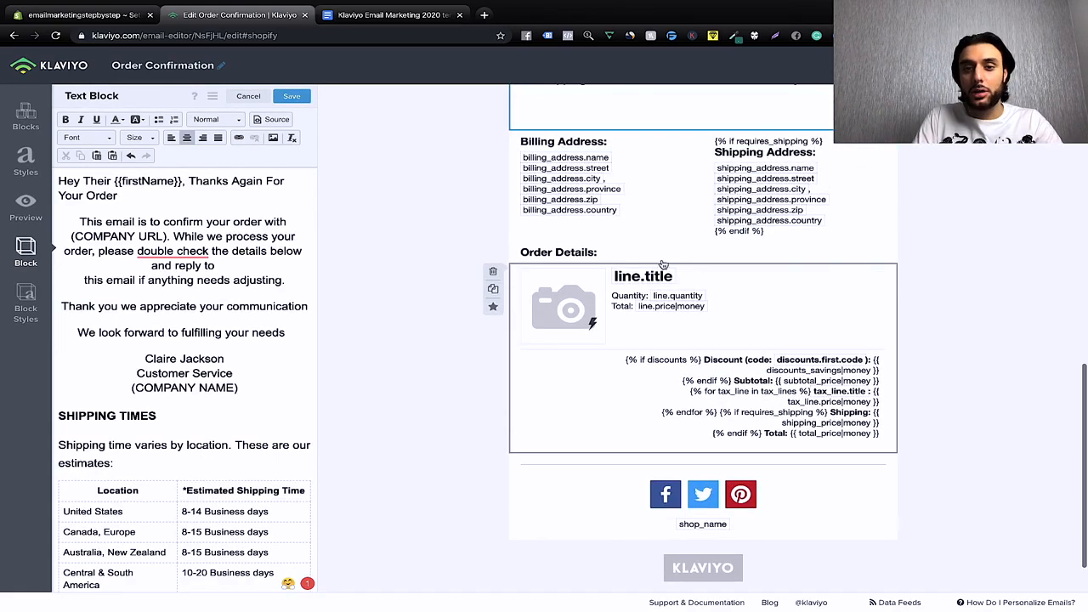
scroll(676, 184, up, 1)
scroll(681, 357, up, 3)
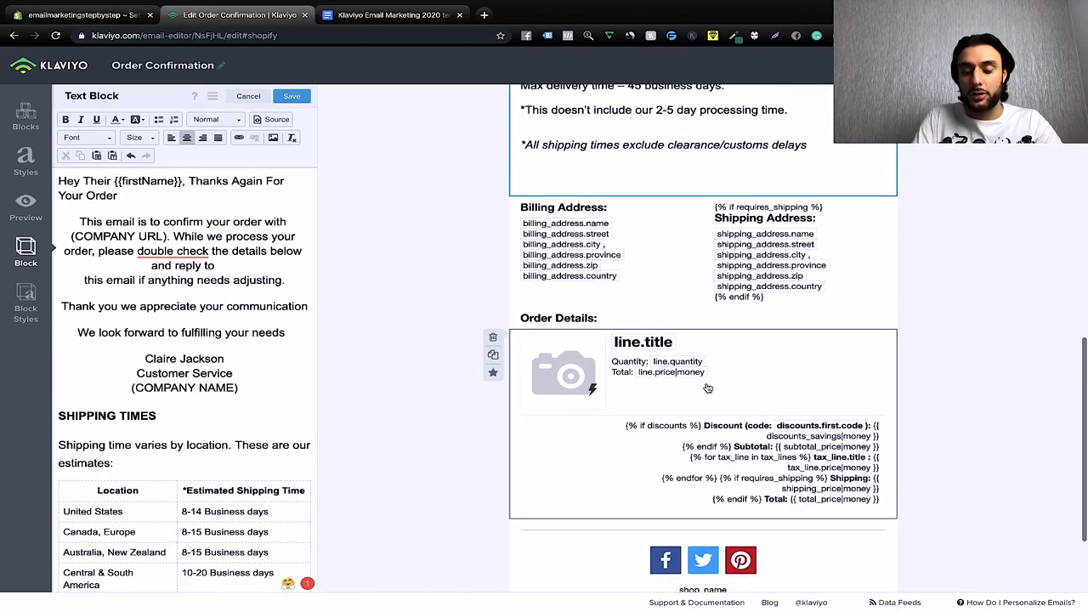
scroll(650, 459, down, 5)
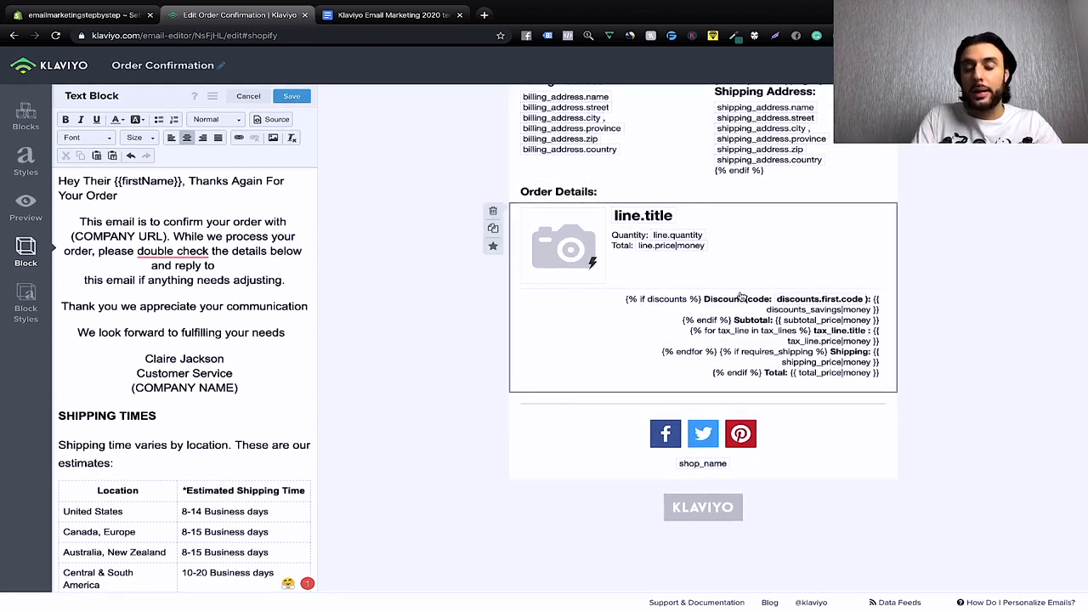
scroll(739, 302, up, 10)
scroll(742, 295, up, 3)
scroll(741, 297, down, 1)
scroll(741, 296, down, 3)
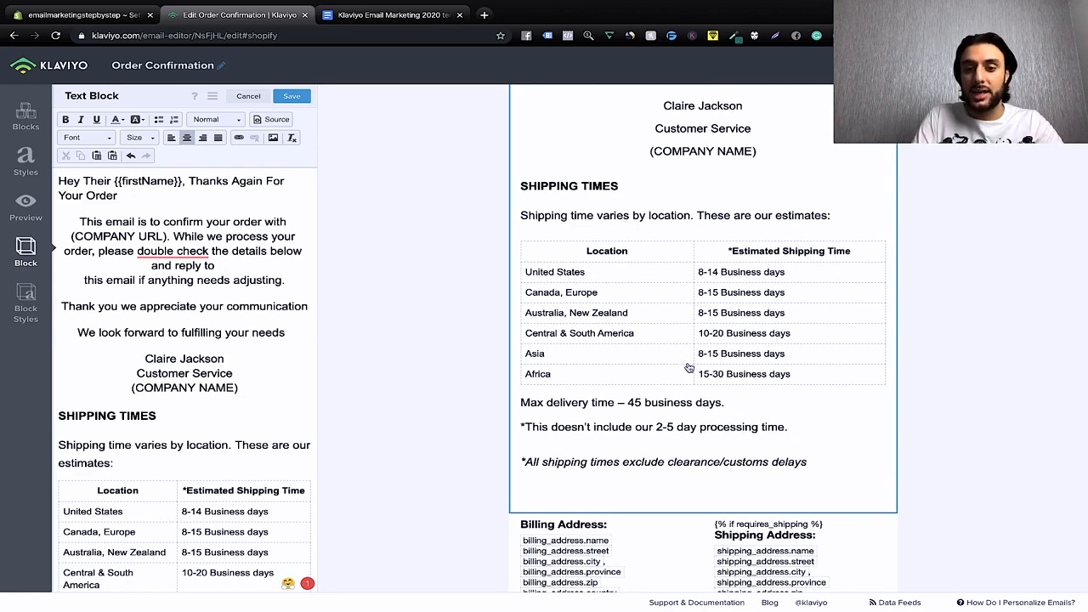
scroll(690, 368, down, 1)
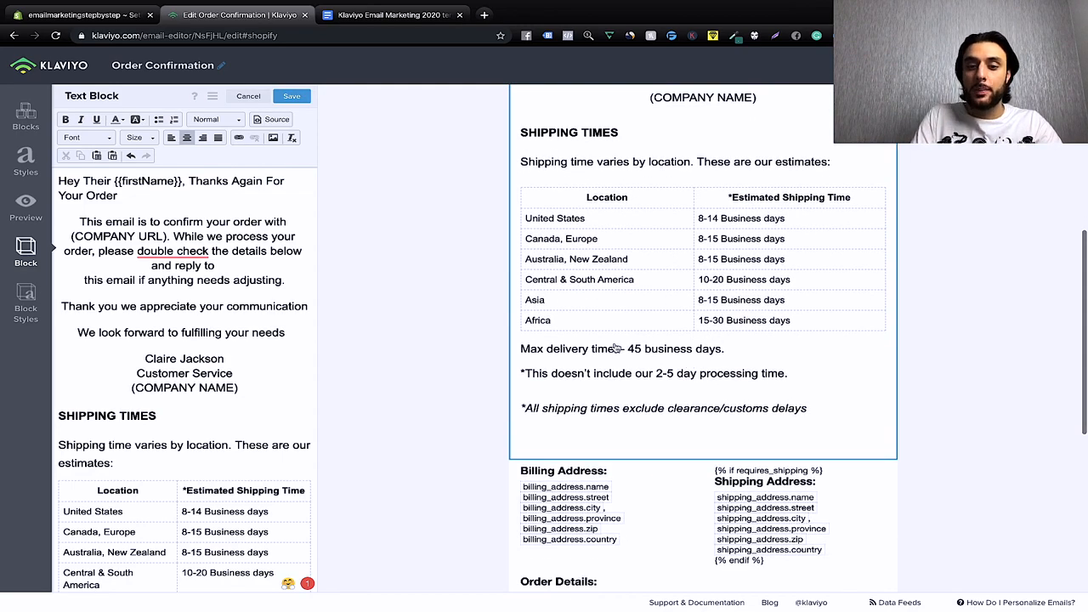
scroll(672, 347, up, 3)
scroll(691, 347, up, 1)
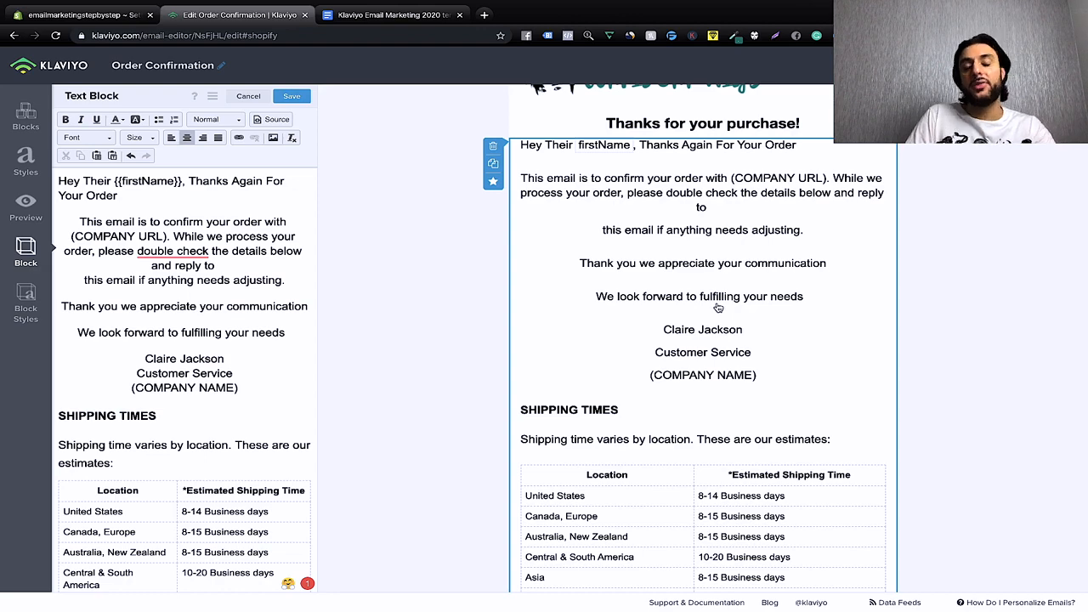
scroll(716, 306, up, 2)
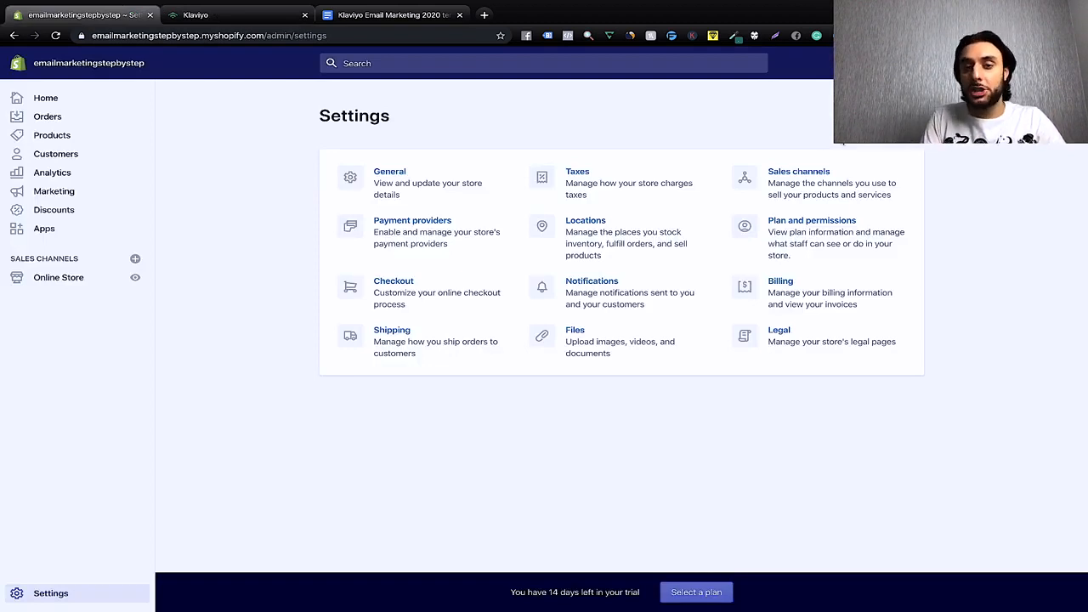
Step: Open the store's Order confirmation notification, preview its default email, and look over the subject and HTML body
click(584, 296)
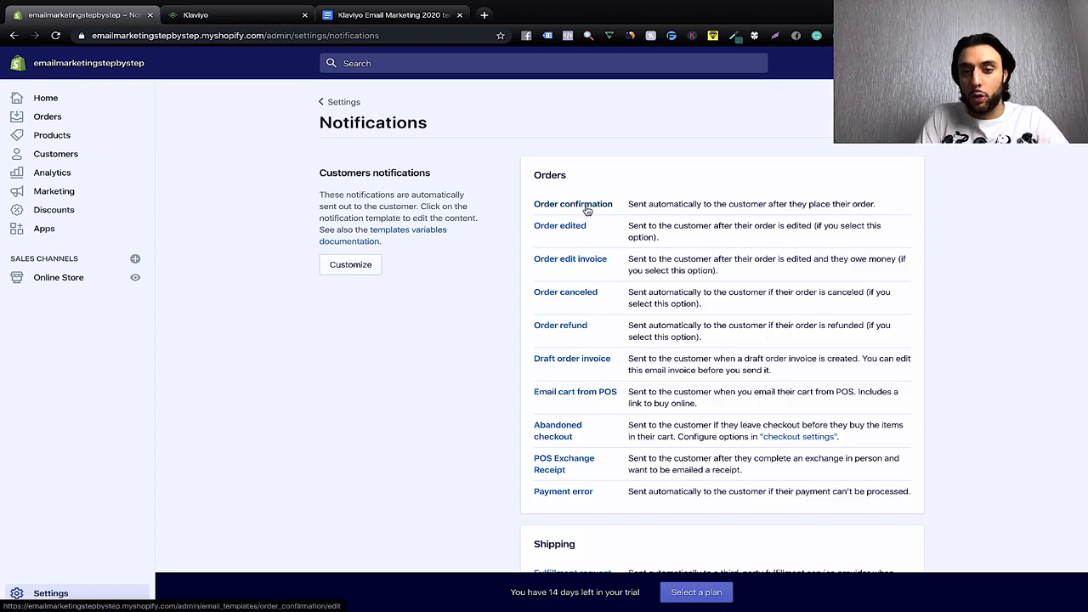
click(587, 209)
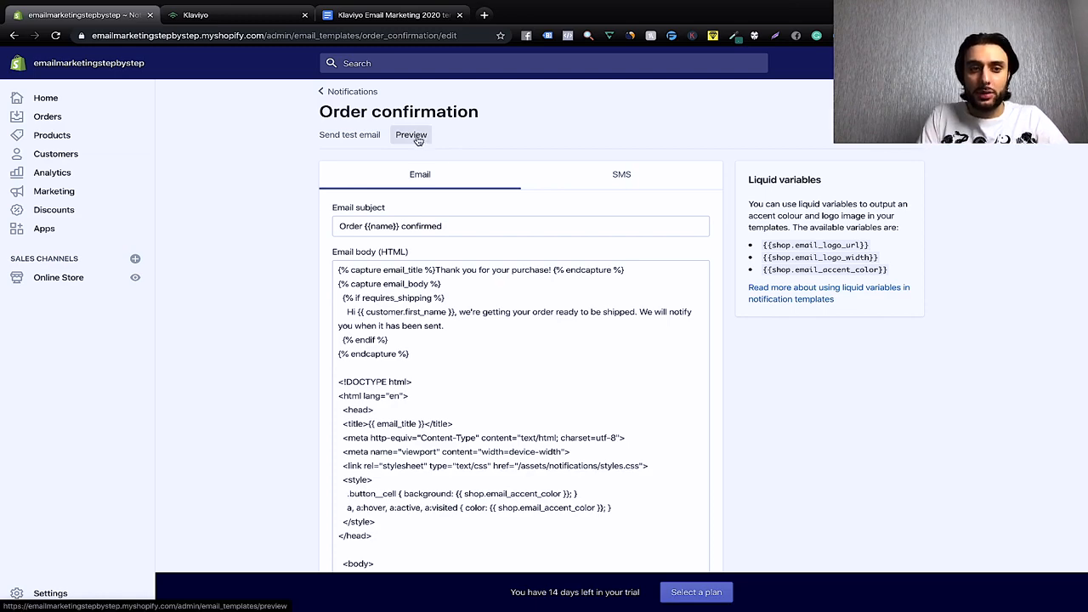
click(416, 136)
scroll(559, 340, down, 12)
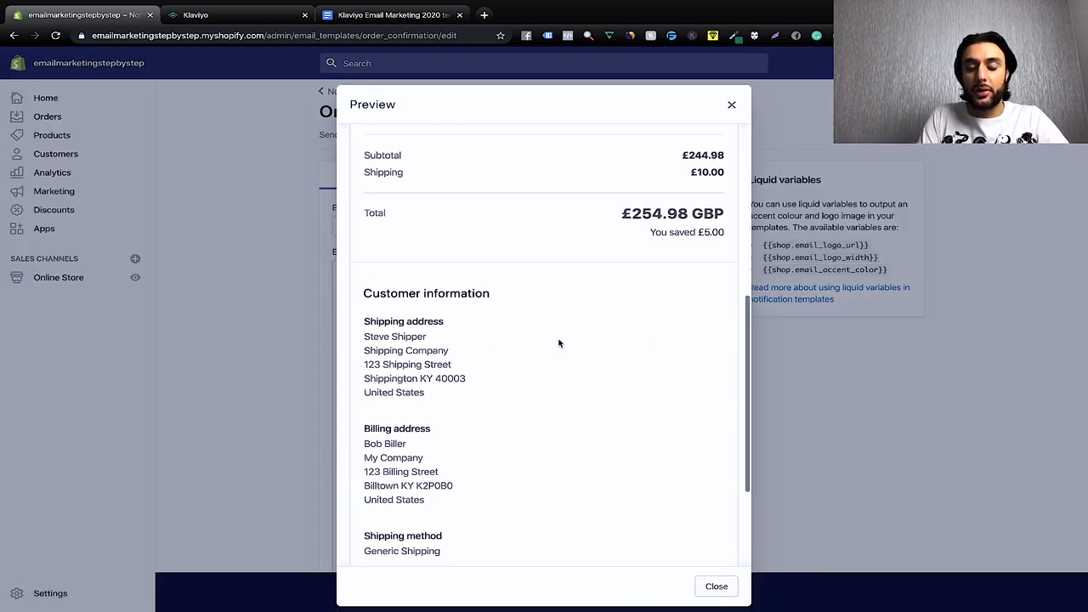
scroll(560, 342, up, 15)
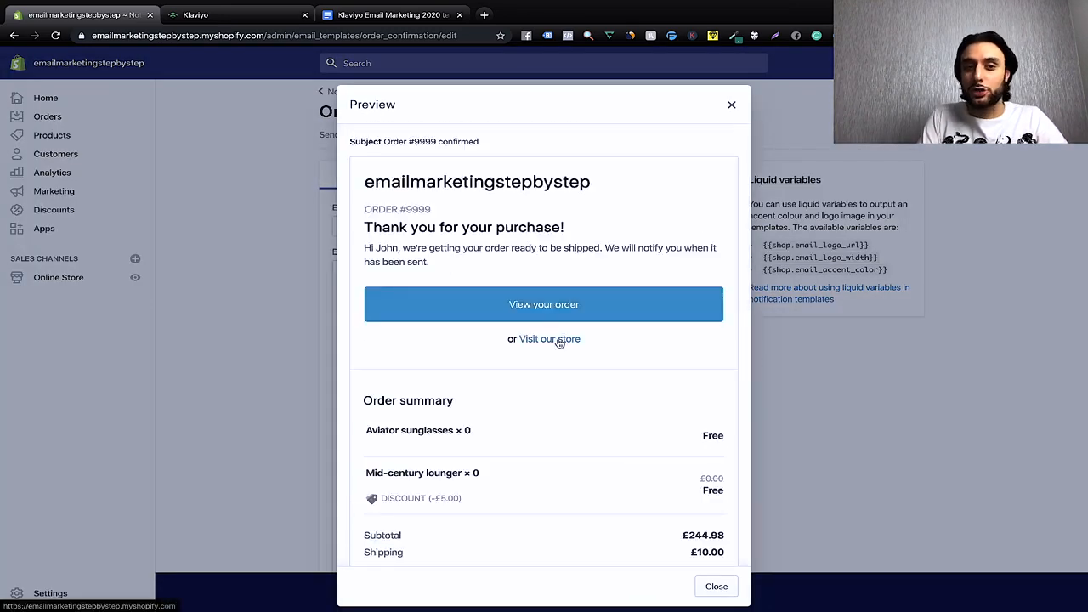
scroll(557, 342, down, 10)
scroll(556, 343, up, 10)
click(732, 105)
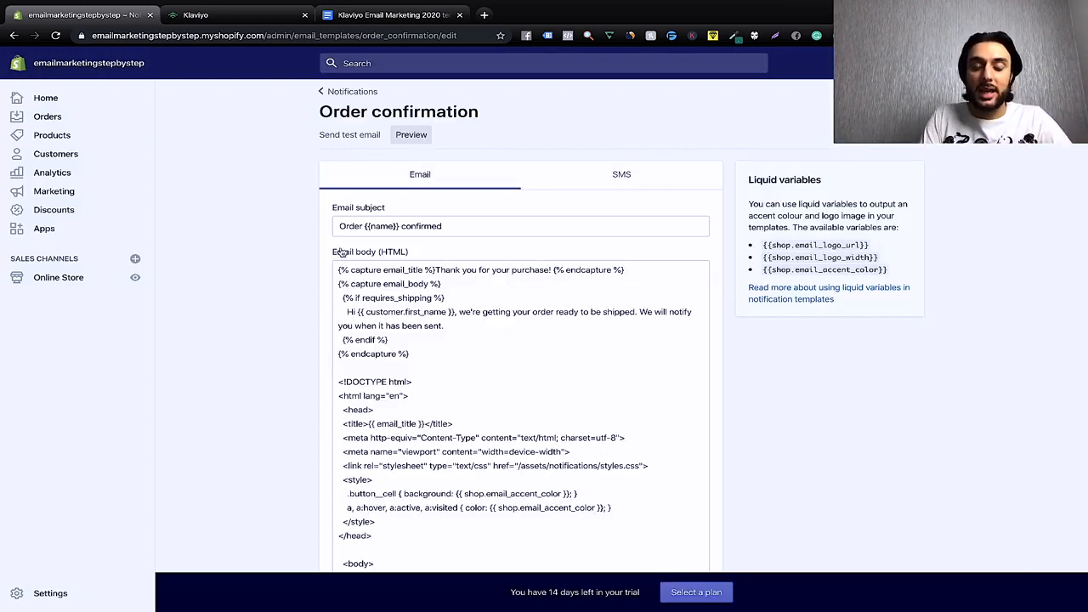
scroll(432, 324, down, 1)
scroll(432, 324, down, 5)
scroll(432, 324, up, 6)
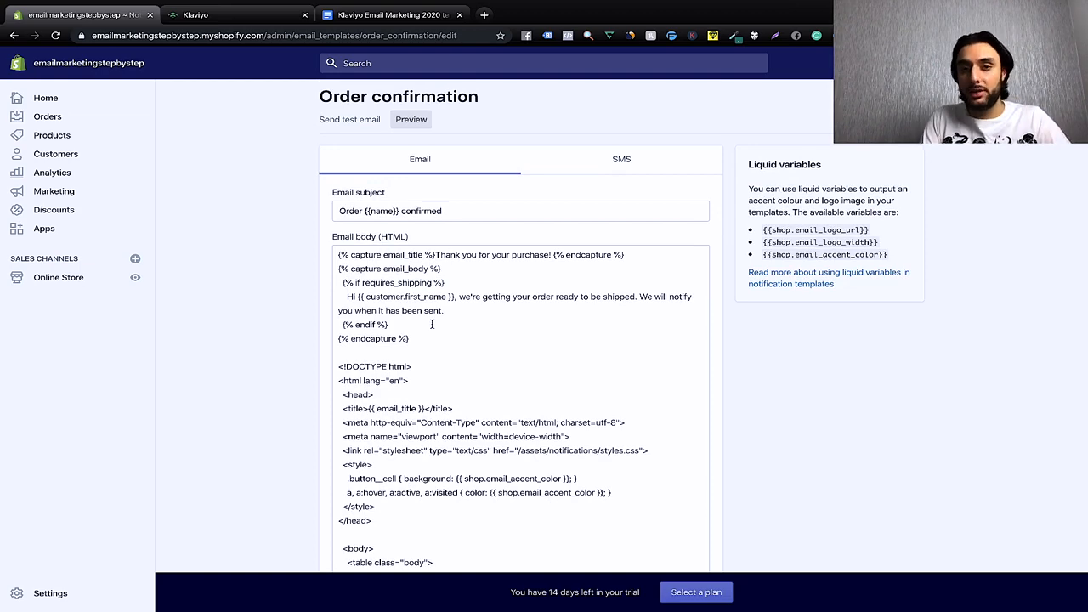
Step: Switch to Klaviyo and export the "Order Confirmation" email template to copy its HTML code
click(196, 14)
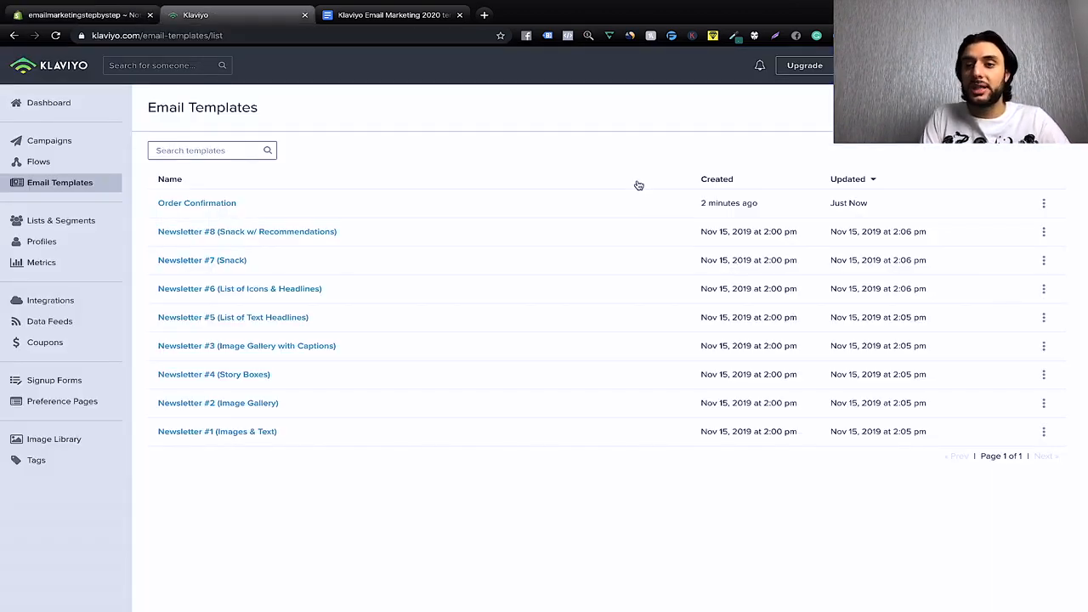
click(1045, 203)
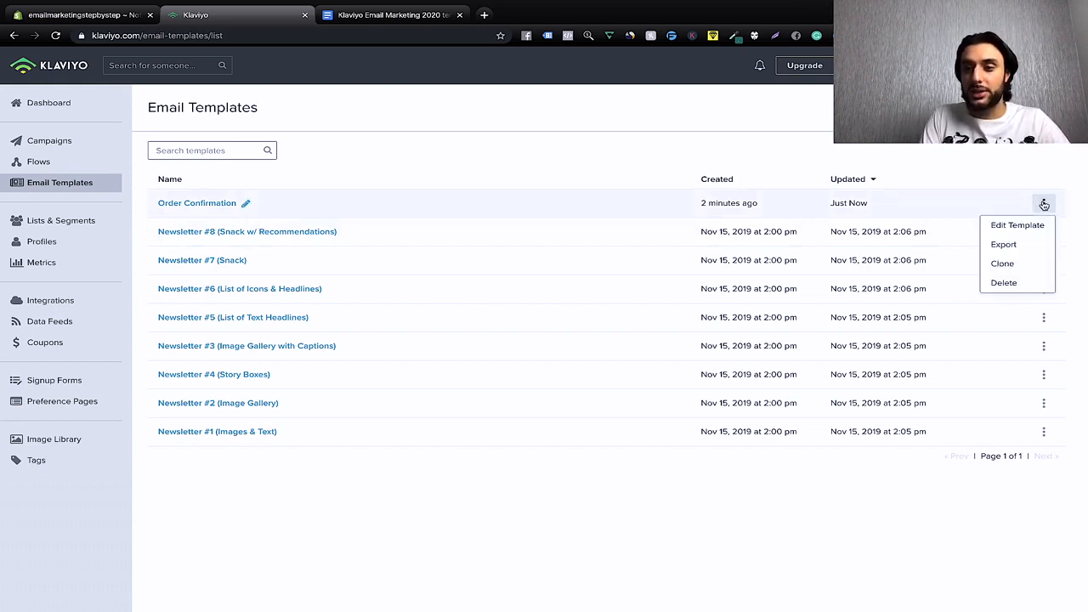
click(1014, 247)
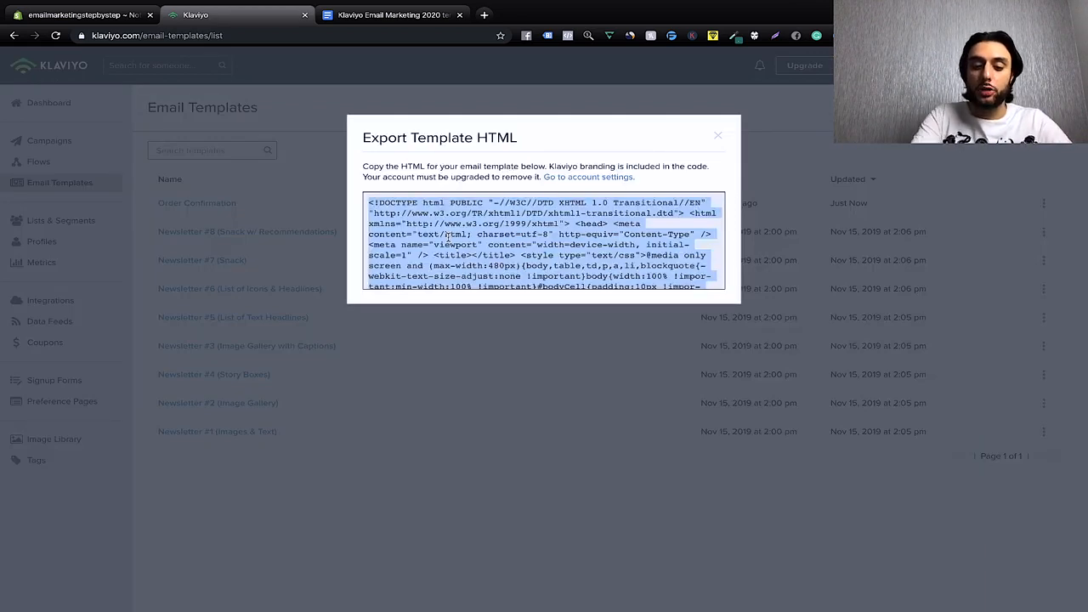
Step: Back in Shopify, replace the entire HTML body of the Order confirmation email with the exported template code and save it
click(75, 15)
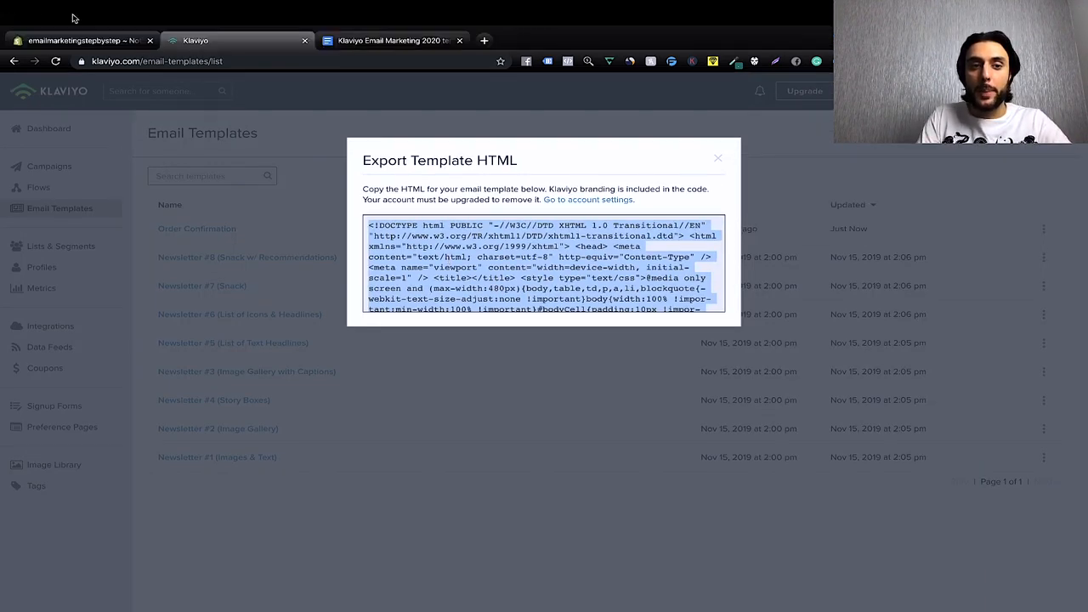
drag(340, 249, 424, 608)
key(BackSpace)
scroll(429, 357, up, 3)
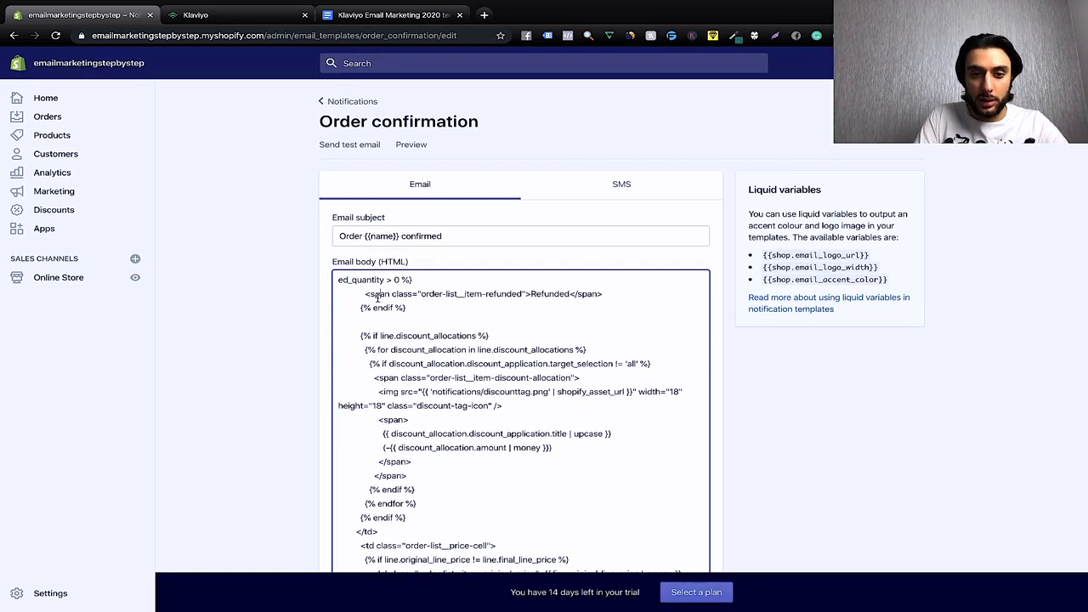
right_click(336, 279)
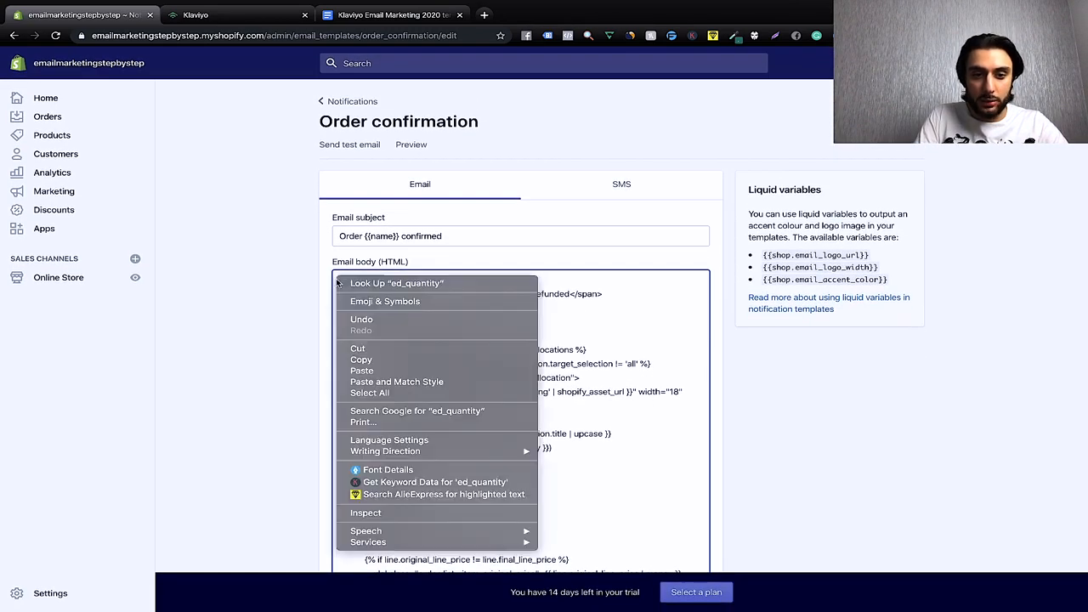
click(359, 390)
key(BackSpace)
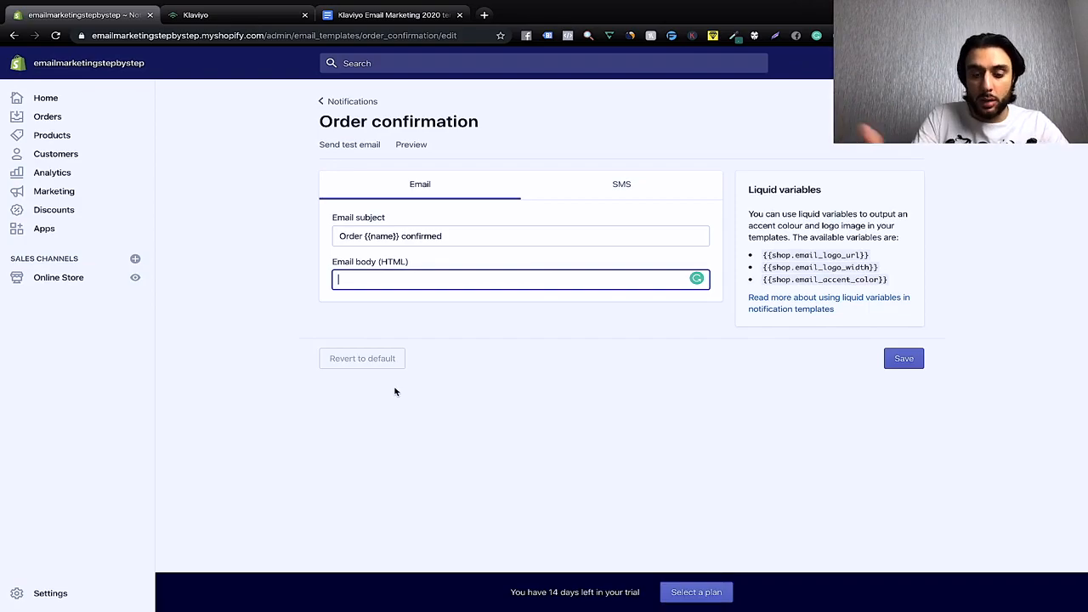
key(ctrl+v)
scroll(495, 322, down, 3)
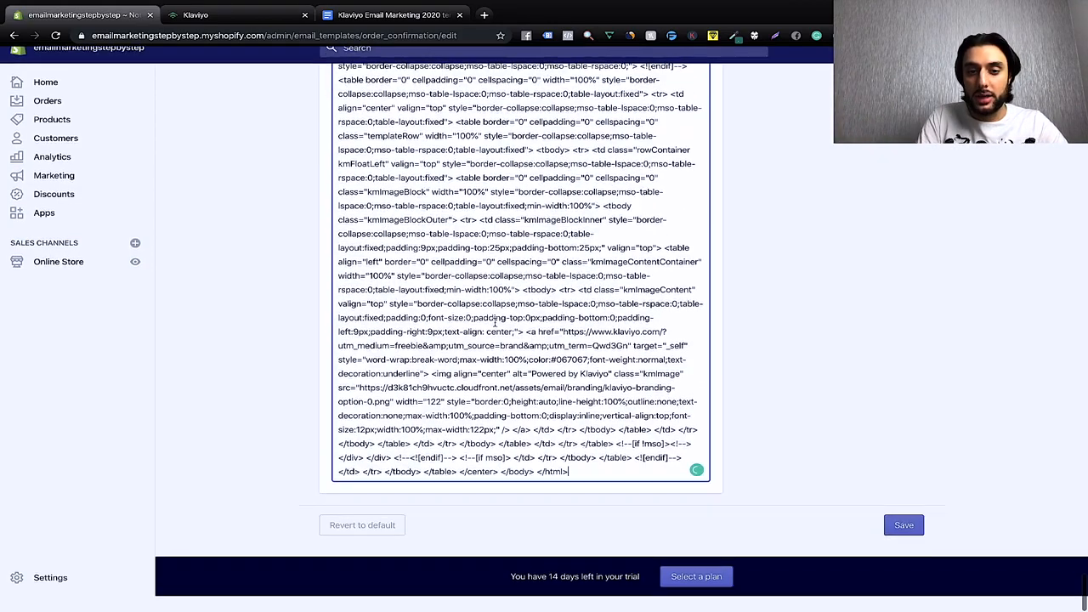
click(909, 548)
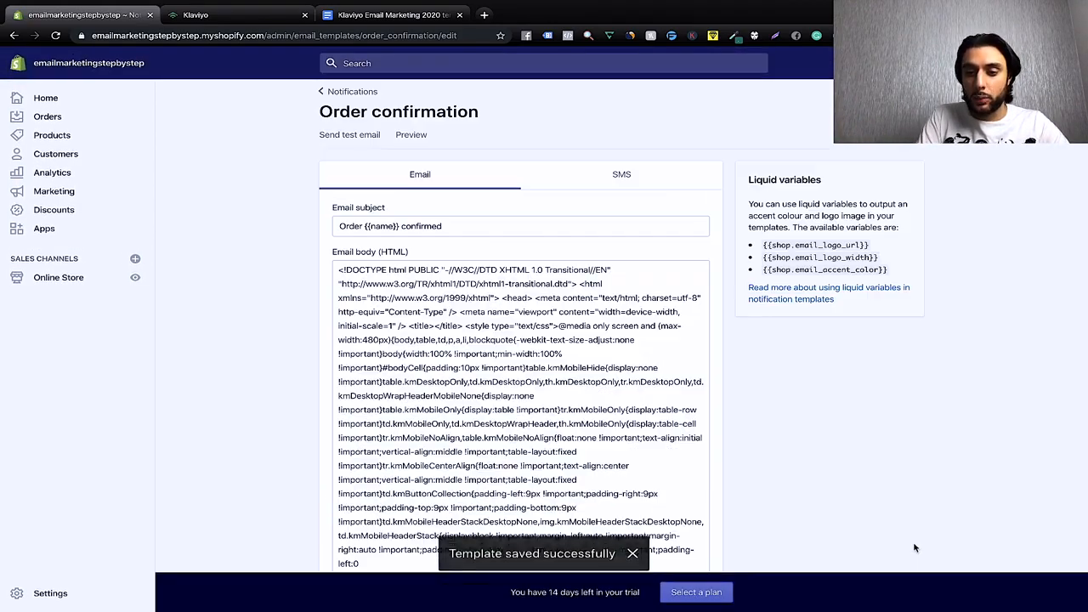
Step: Preview the saved Order confirmation email and examine its logo, message, shipping times, addresses and order details before closing the preview
click(414, 144)
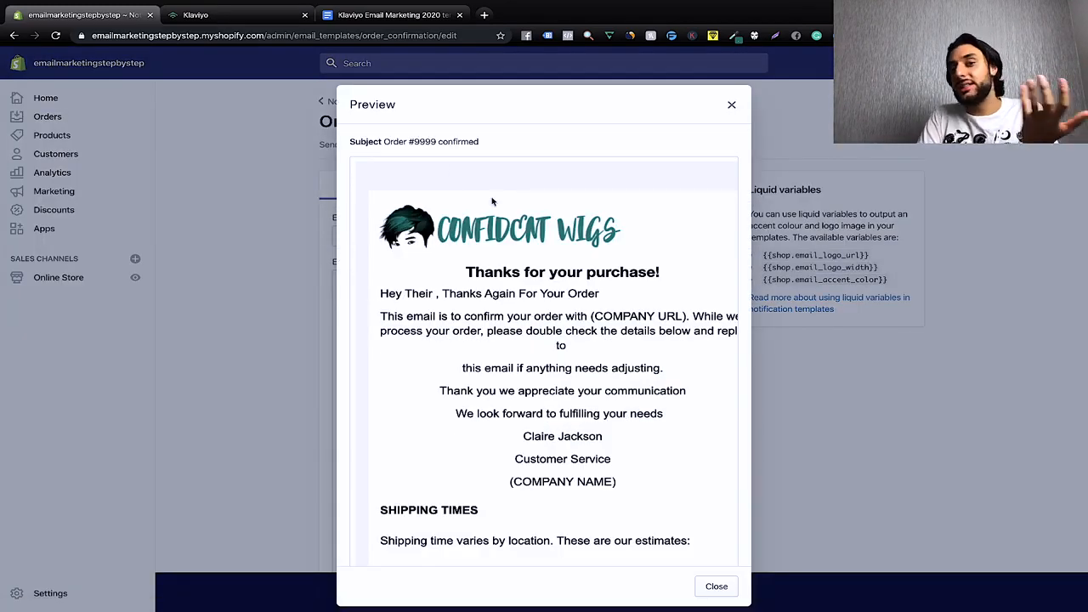
scroll(502, 238, down, 10)
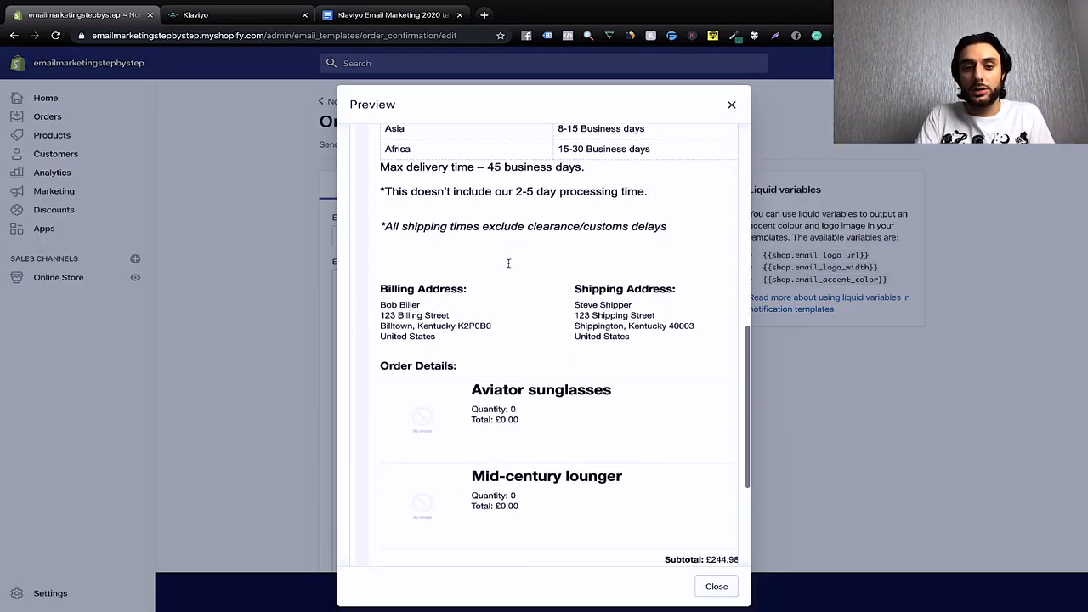
scroll(508, 263, down, 2)
scroll(509, 263, up, 5)
scroll(509, 268, up, 5)
scroll(509, 264, down, 1)
scroll(508, 263, down, 10)
scroll(508, 264, up, 10)
scroll(509, 264, down, 1)
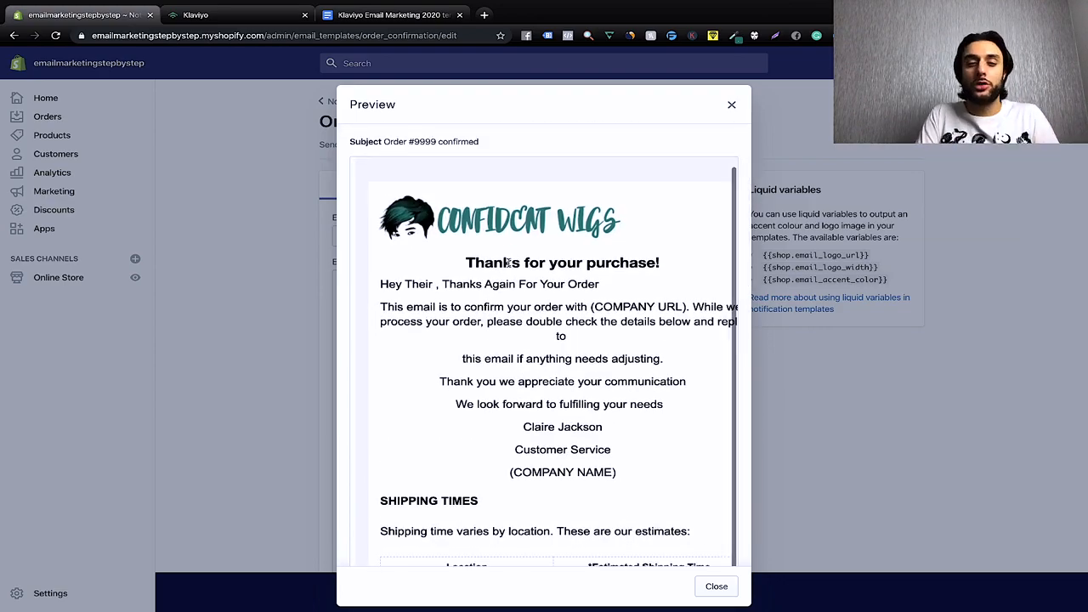
scroll(509, 263, down, 8)
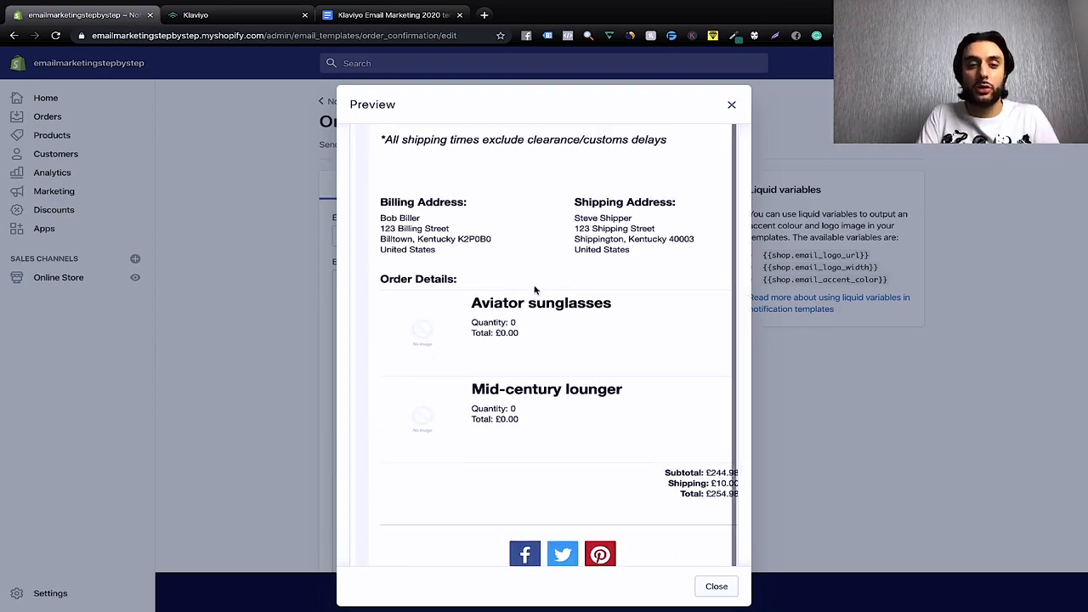
scroll(534, 286, up, 9)
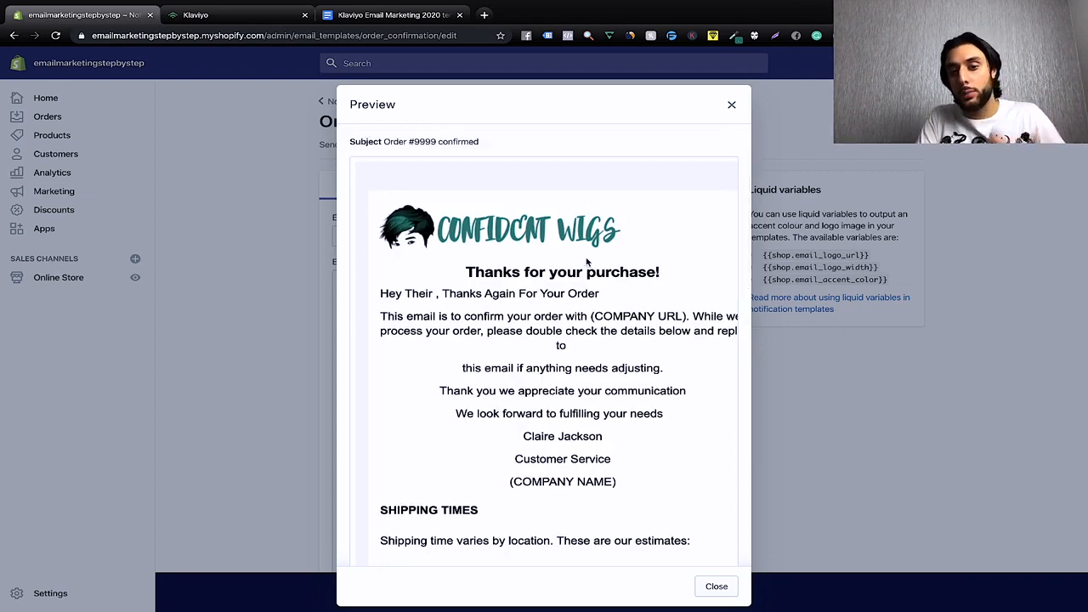
click(732, 106)
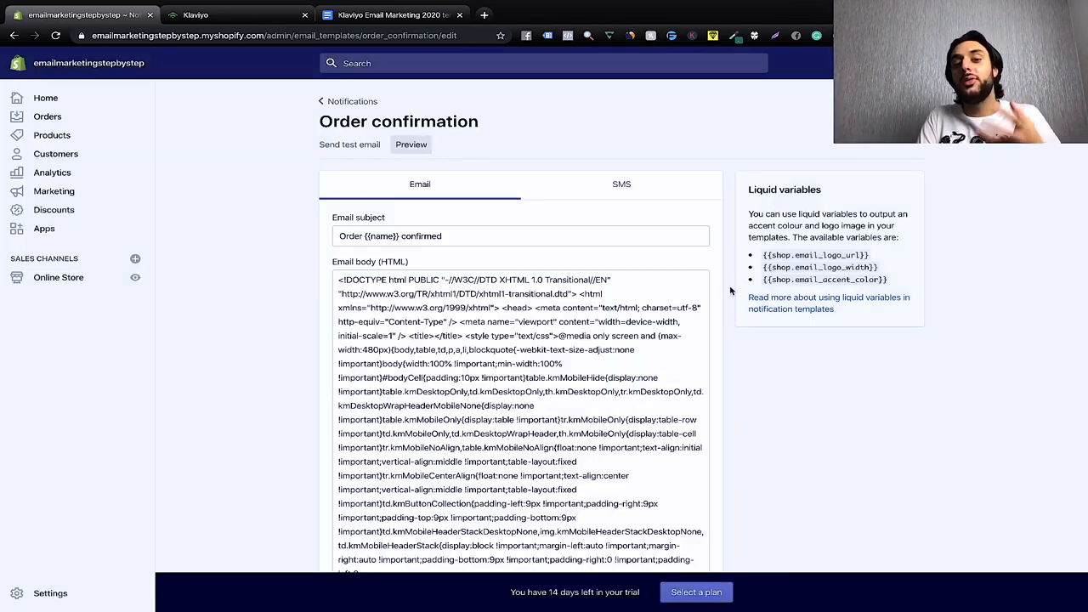